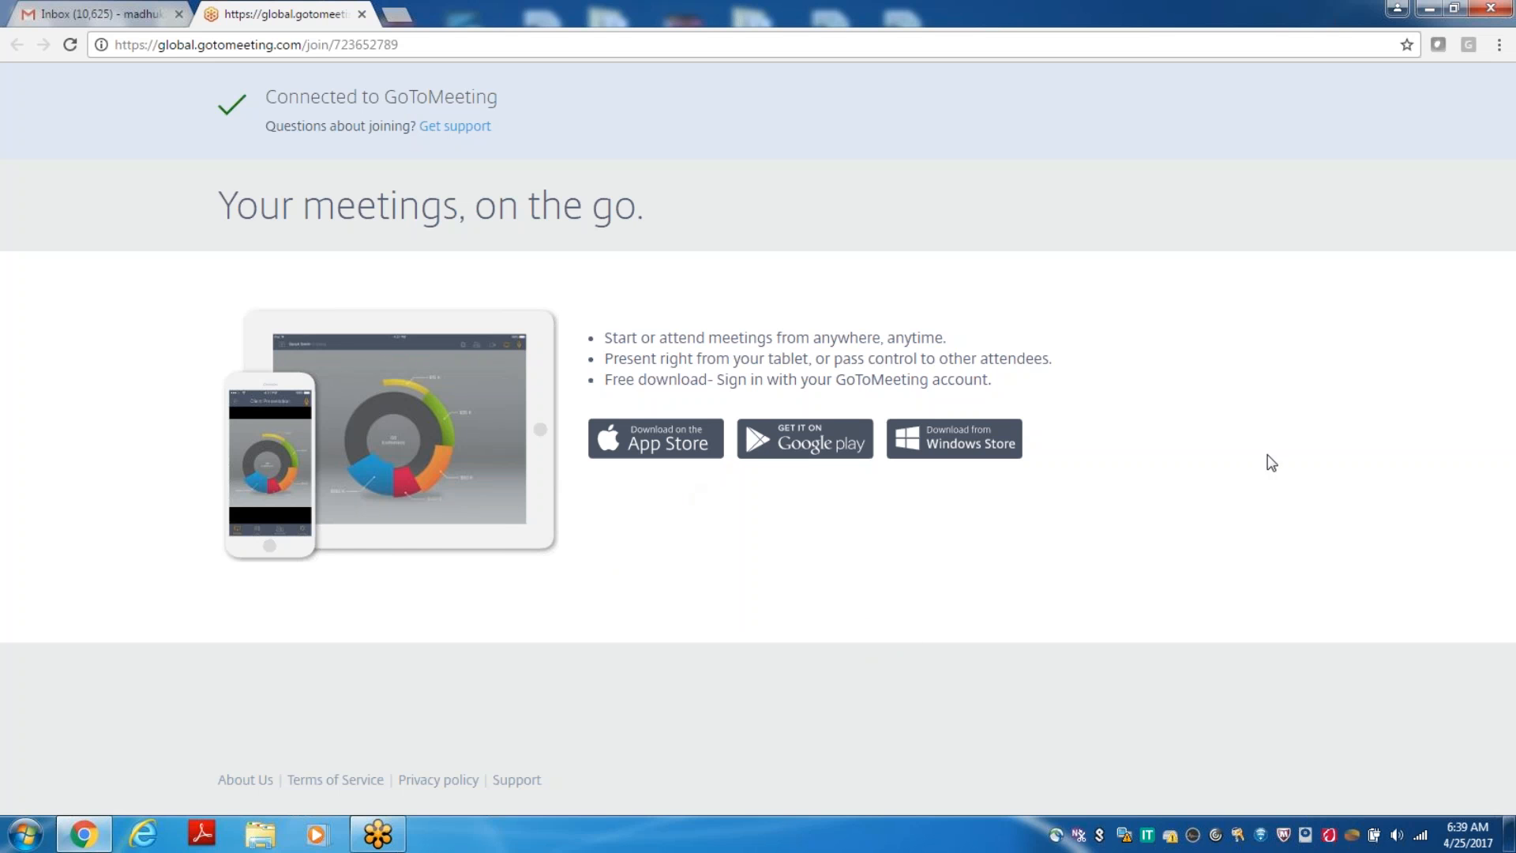
left_click(40, 838)
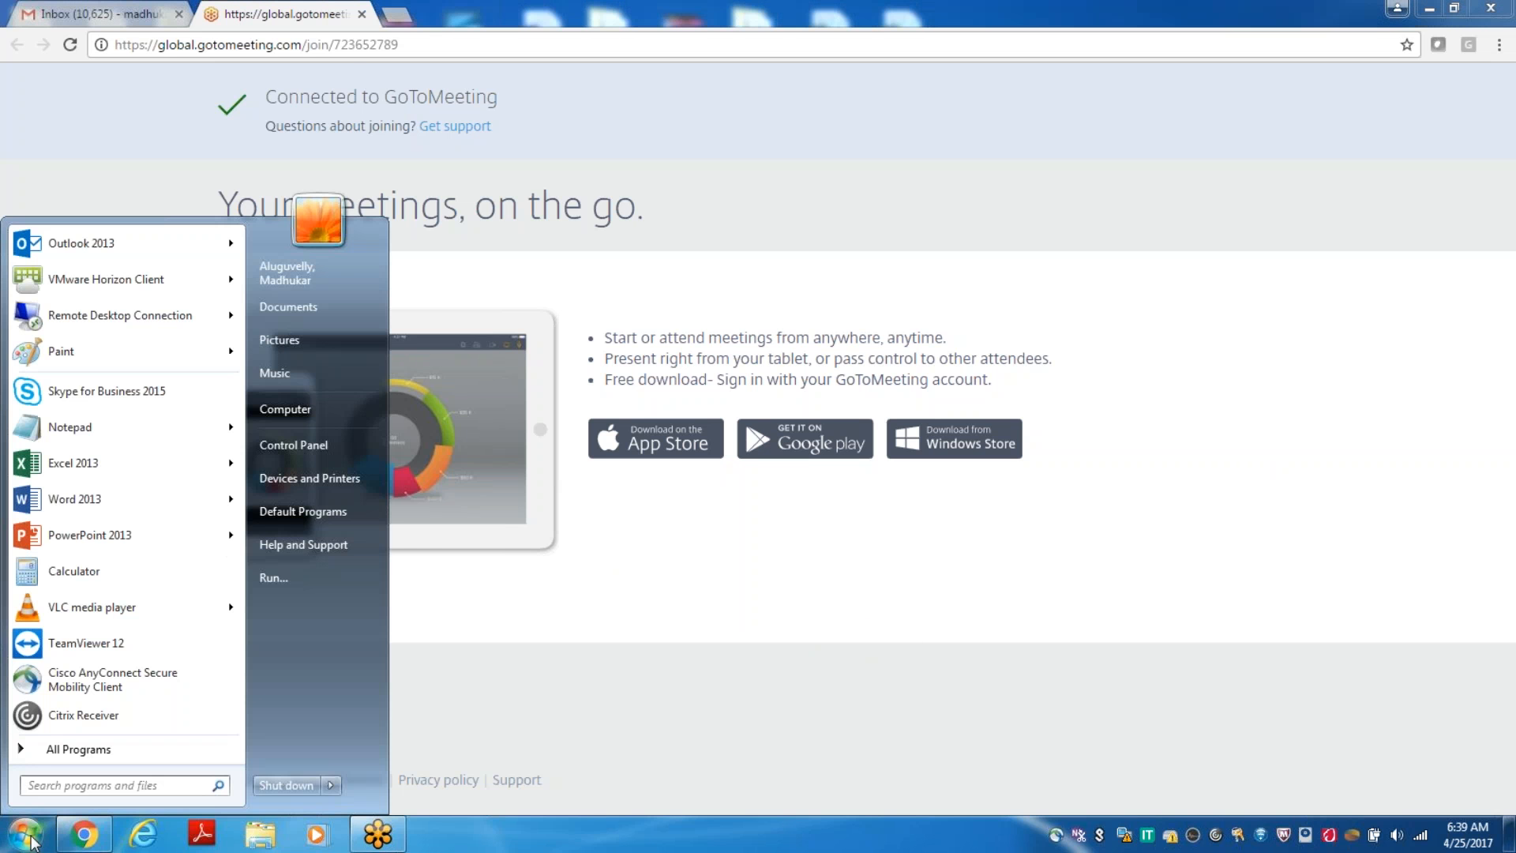
left_click(144, 327)
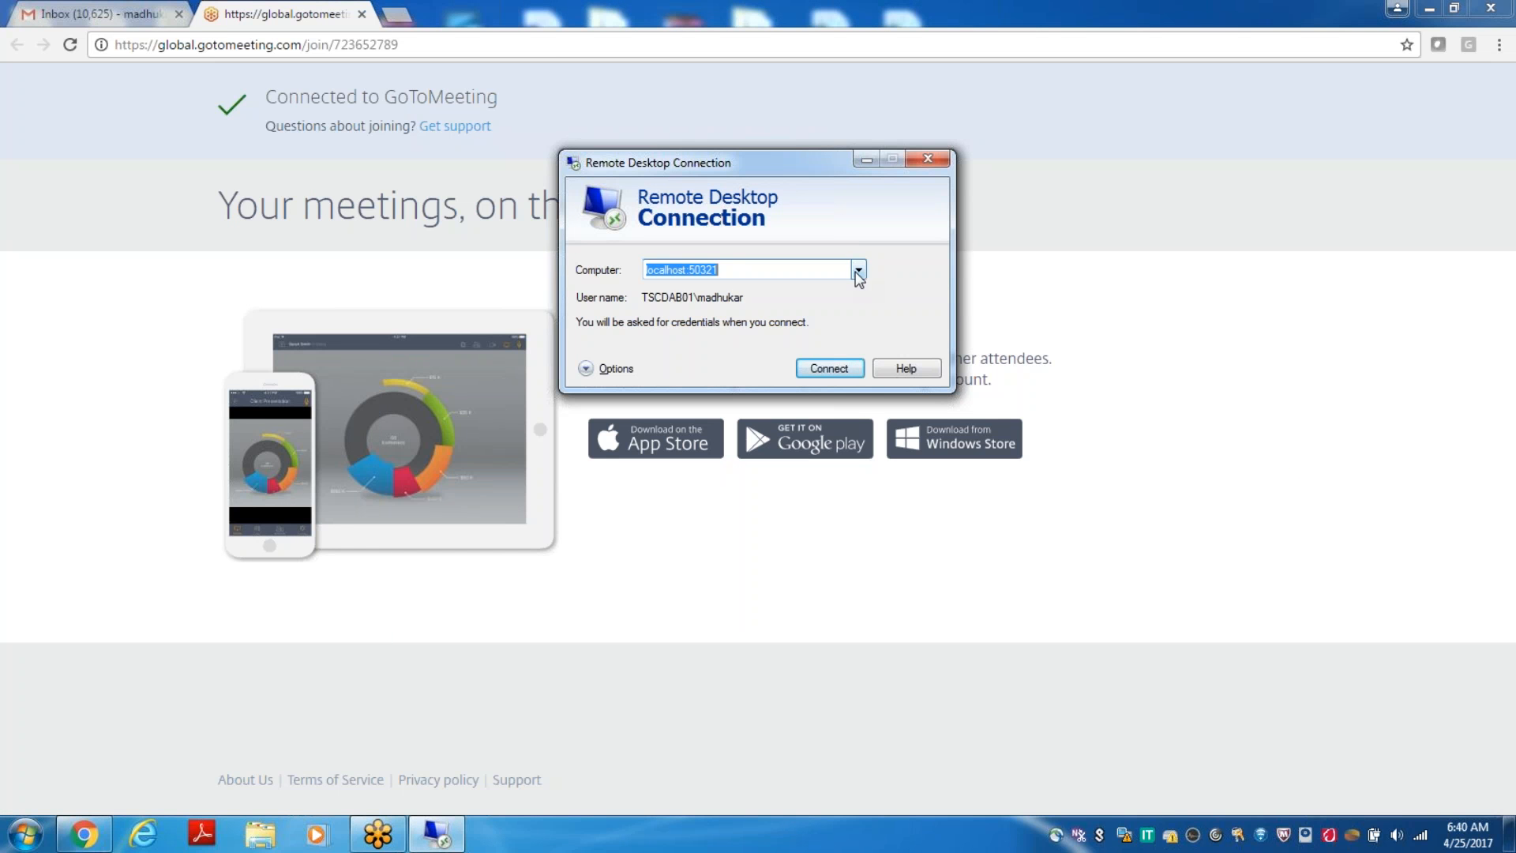
left_click(857, 269)
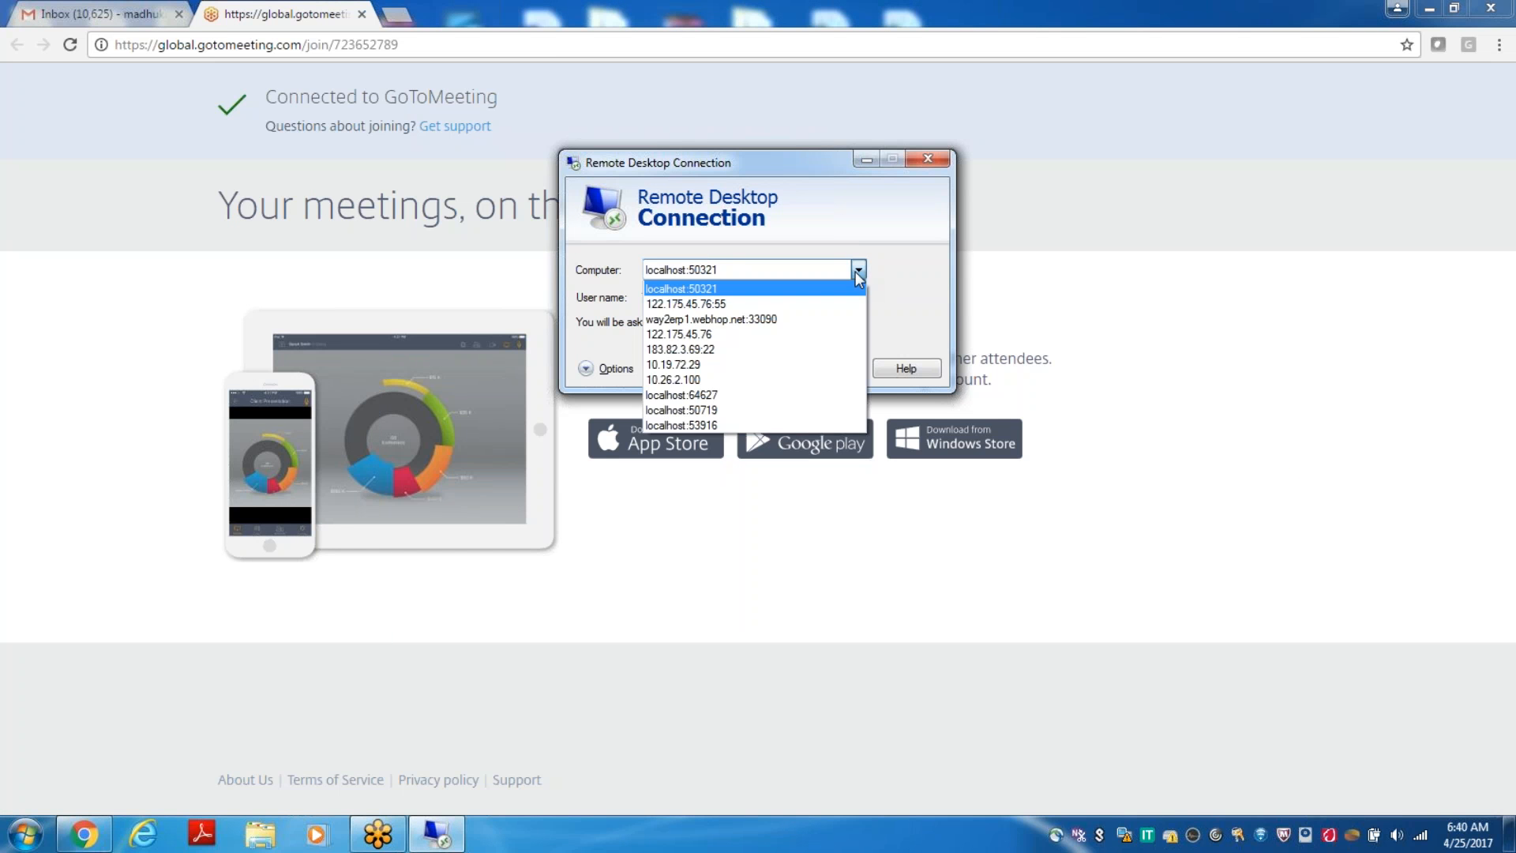
left_click(737, 303)
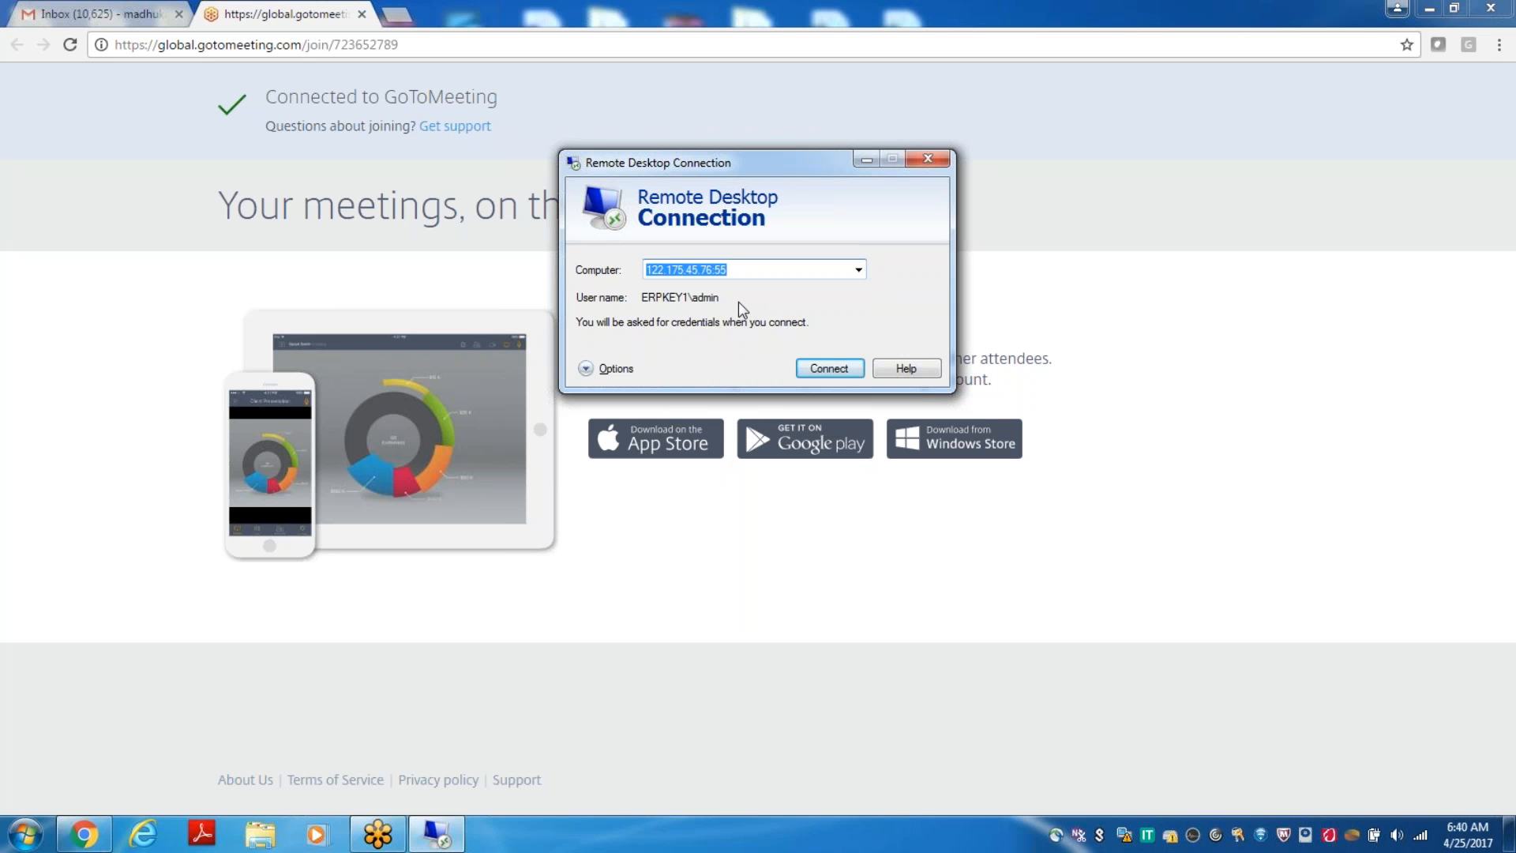
left_click(831, 368)
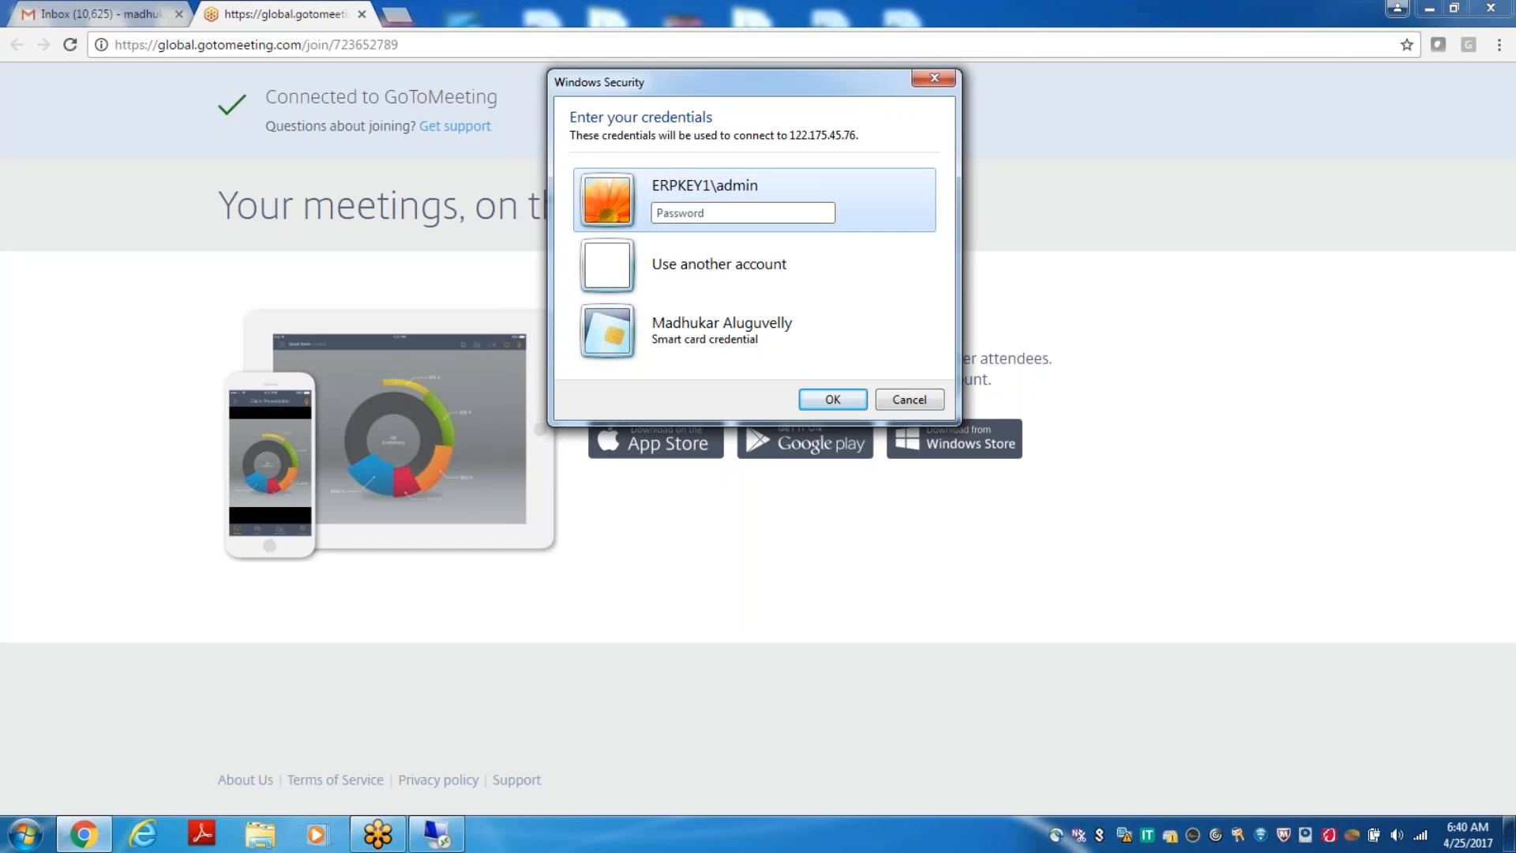
Sign in to the remote server with the account password, accepting the unverified certificate and acknowledging the server's logon notice
left_click(745, 217)
type("•••••••")
key("Return")
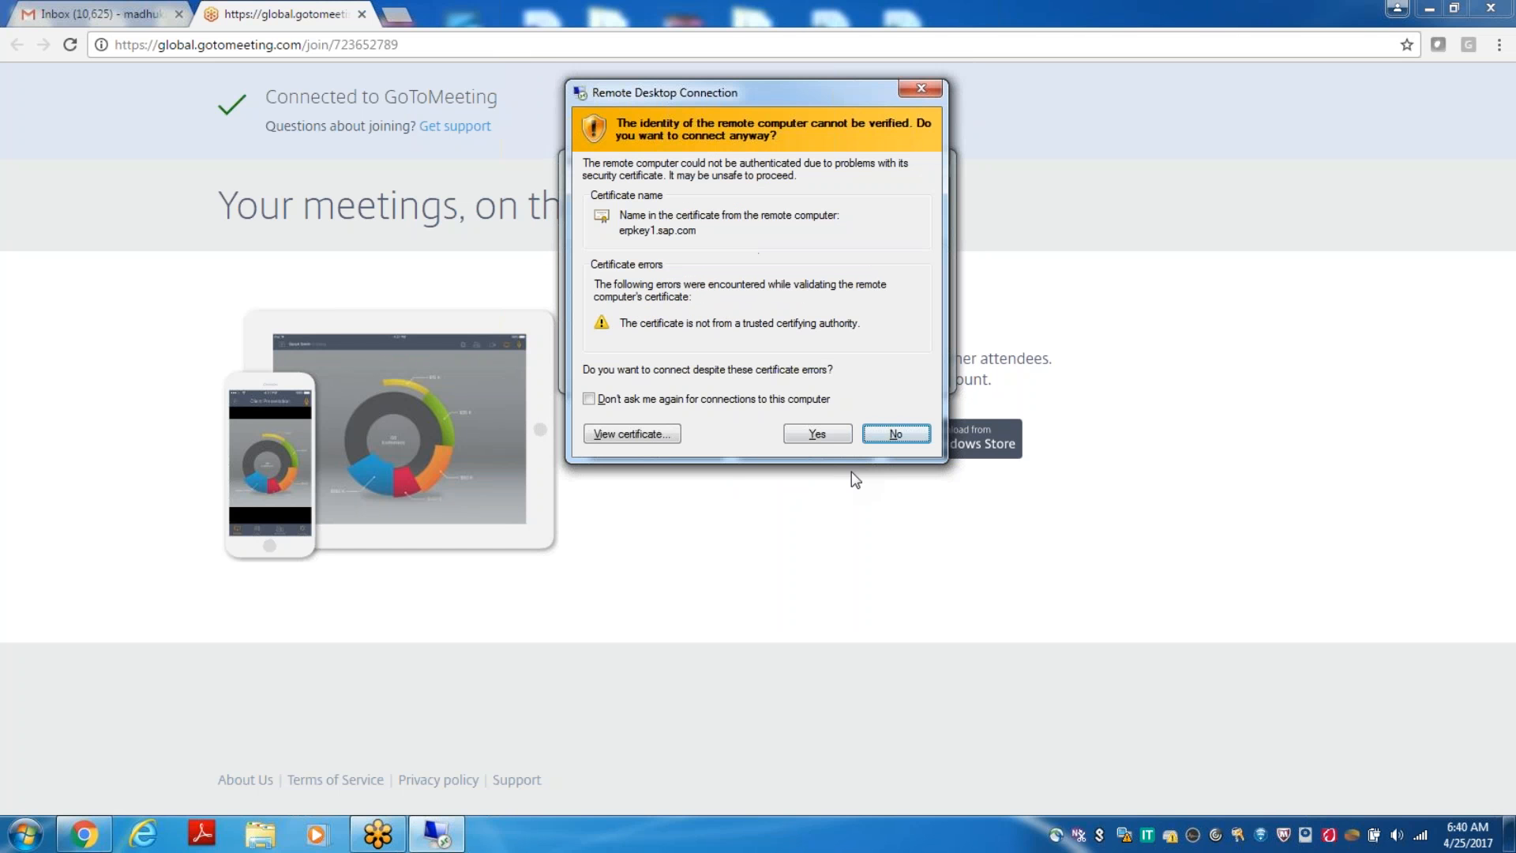
left_click(817, 433)
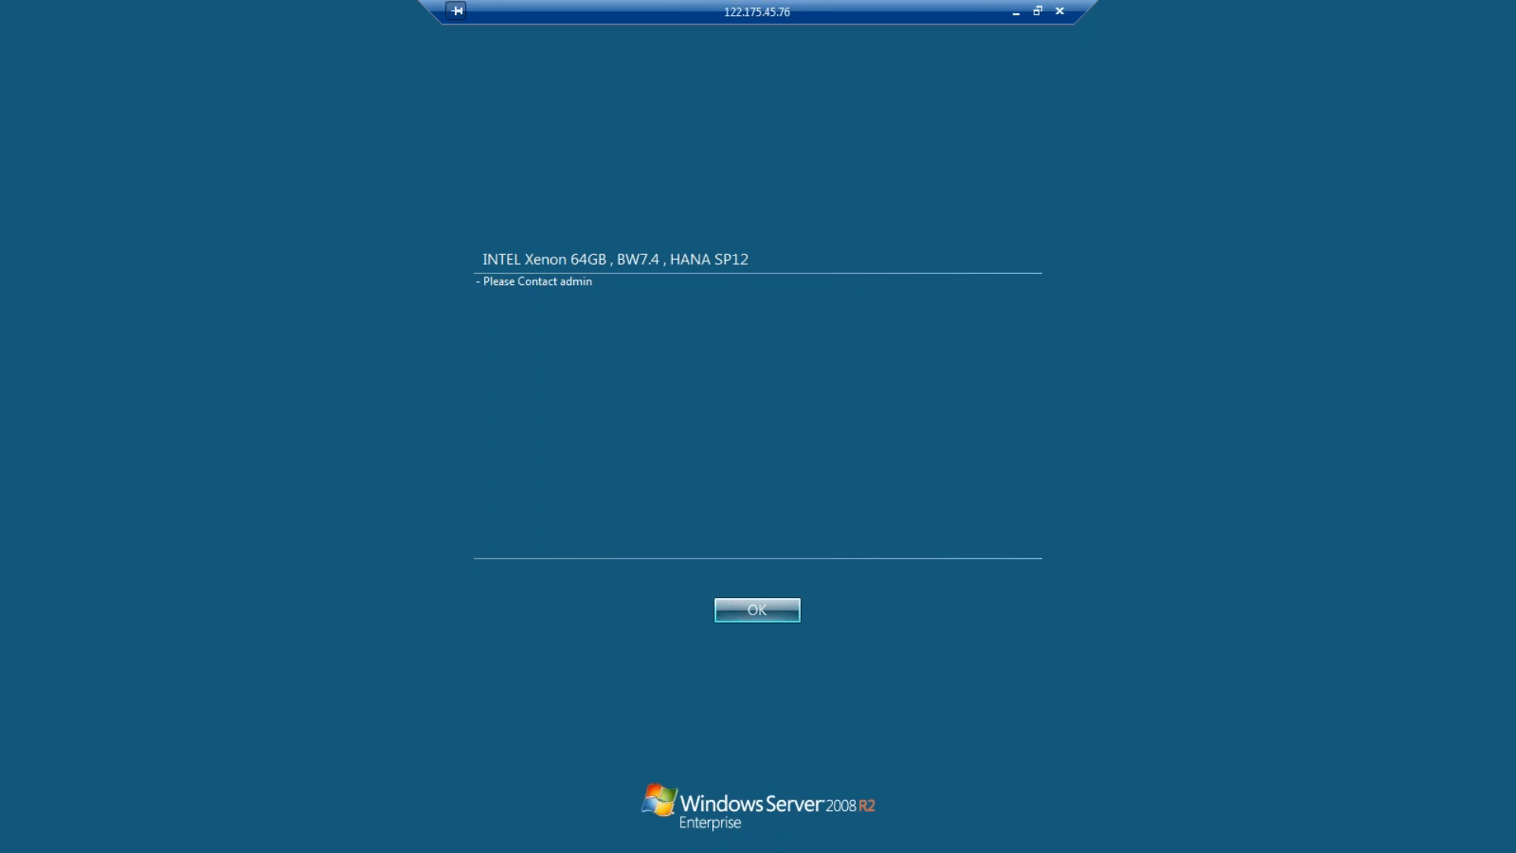
left_click(772, 610)
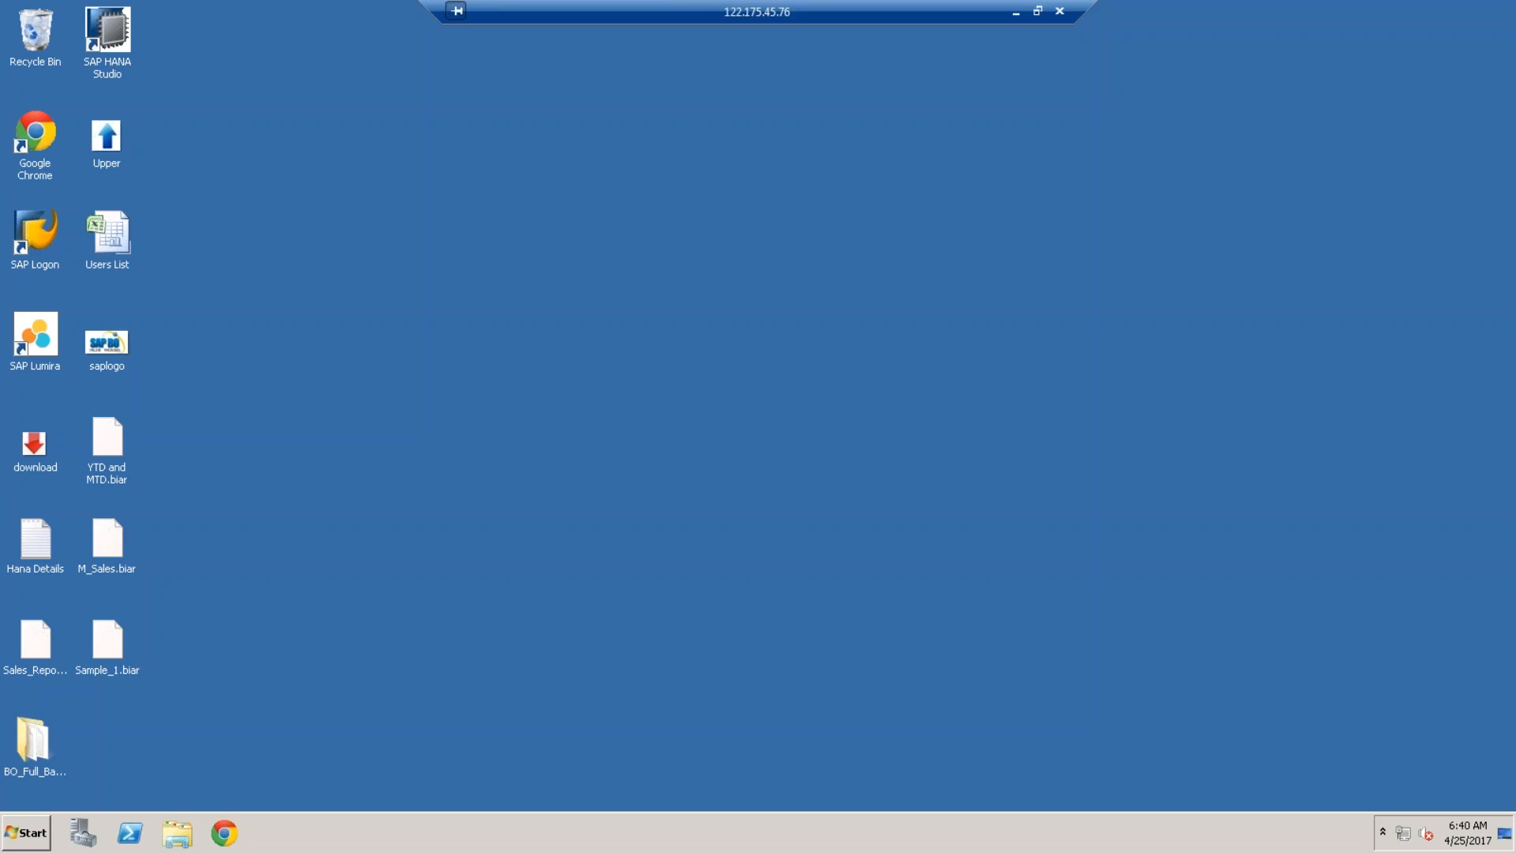
left_click(27, 832)
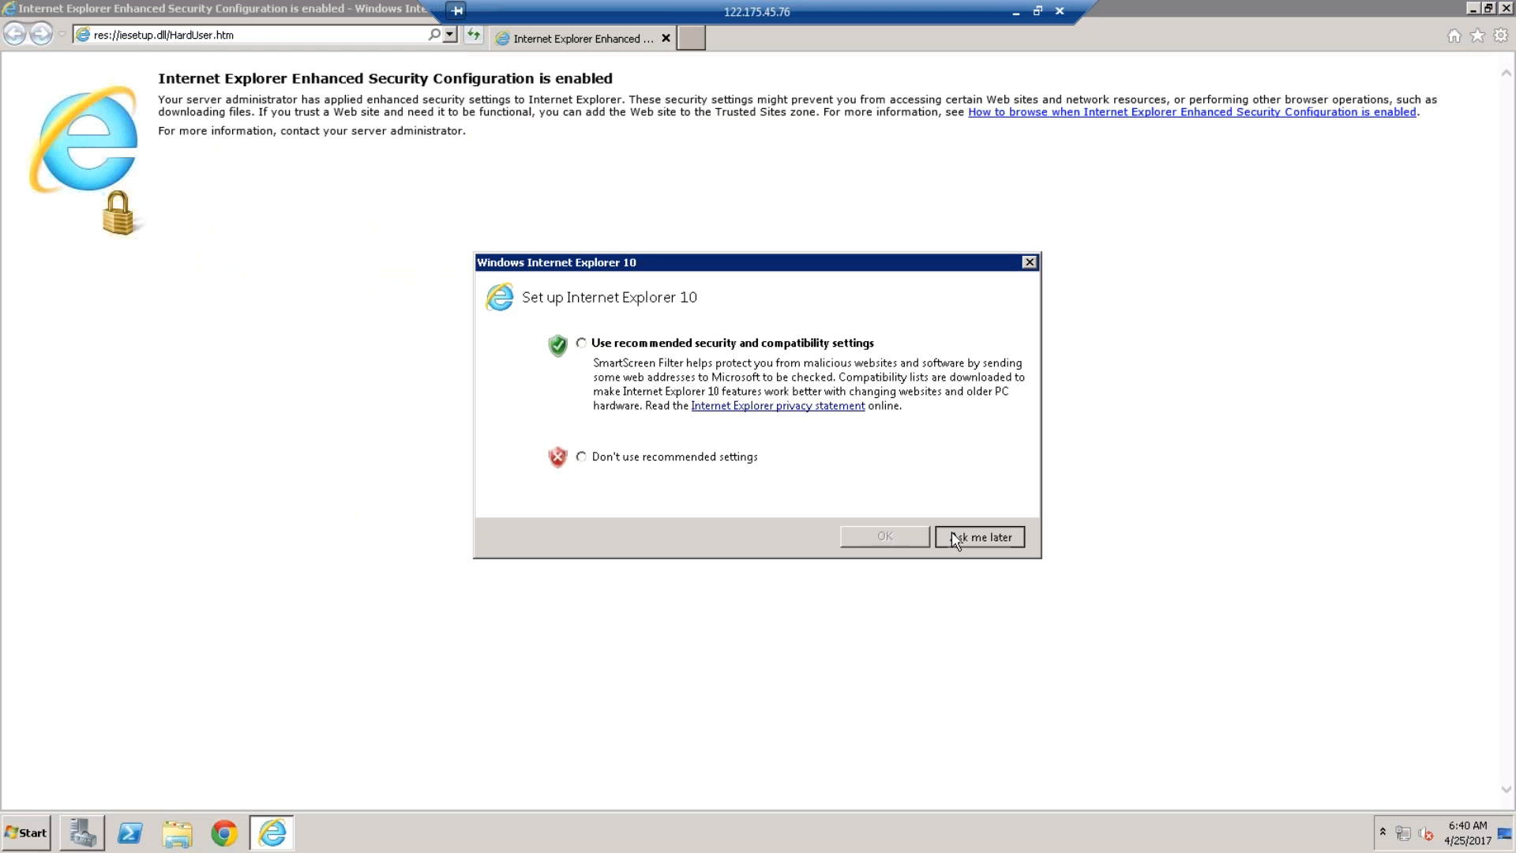
left_click(951, 534)
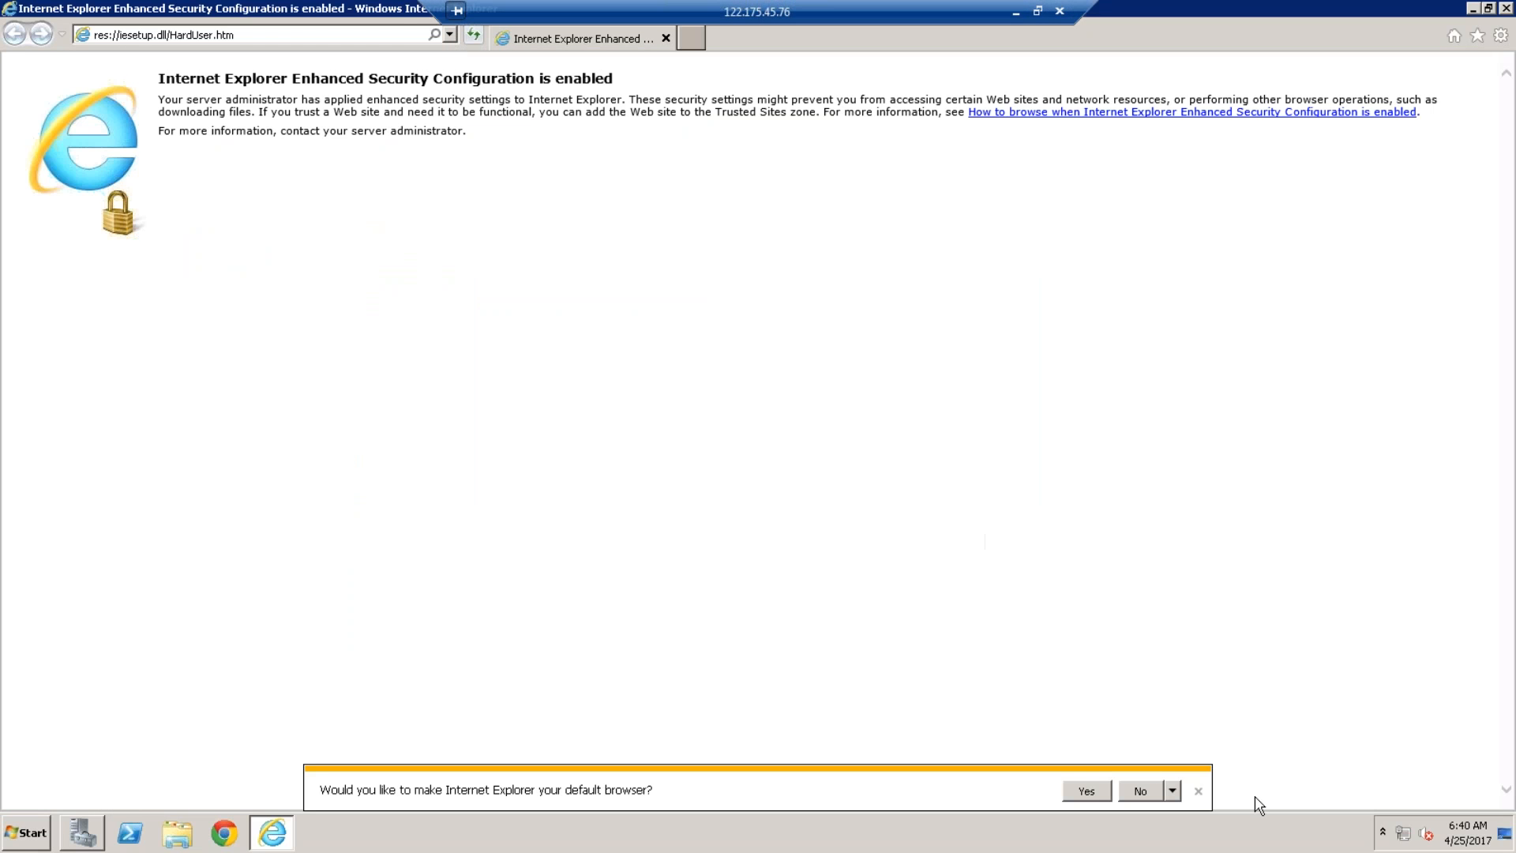
left_click(1506, 512)
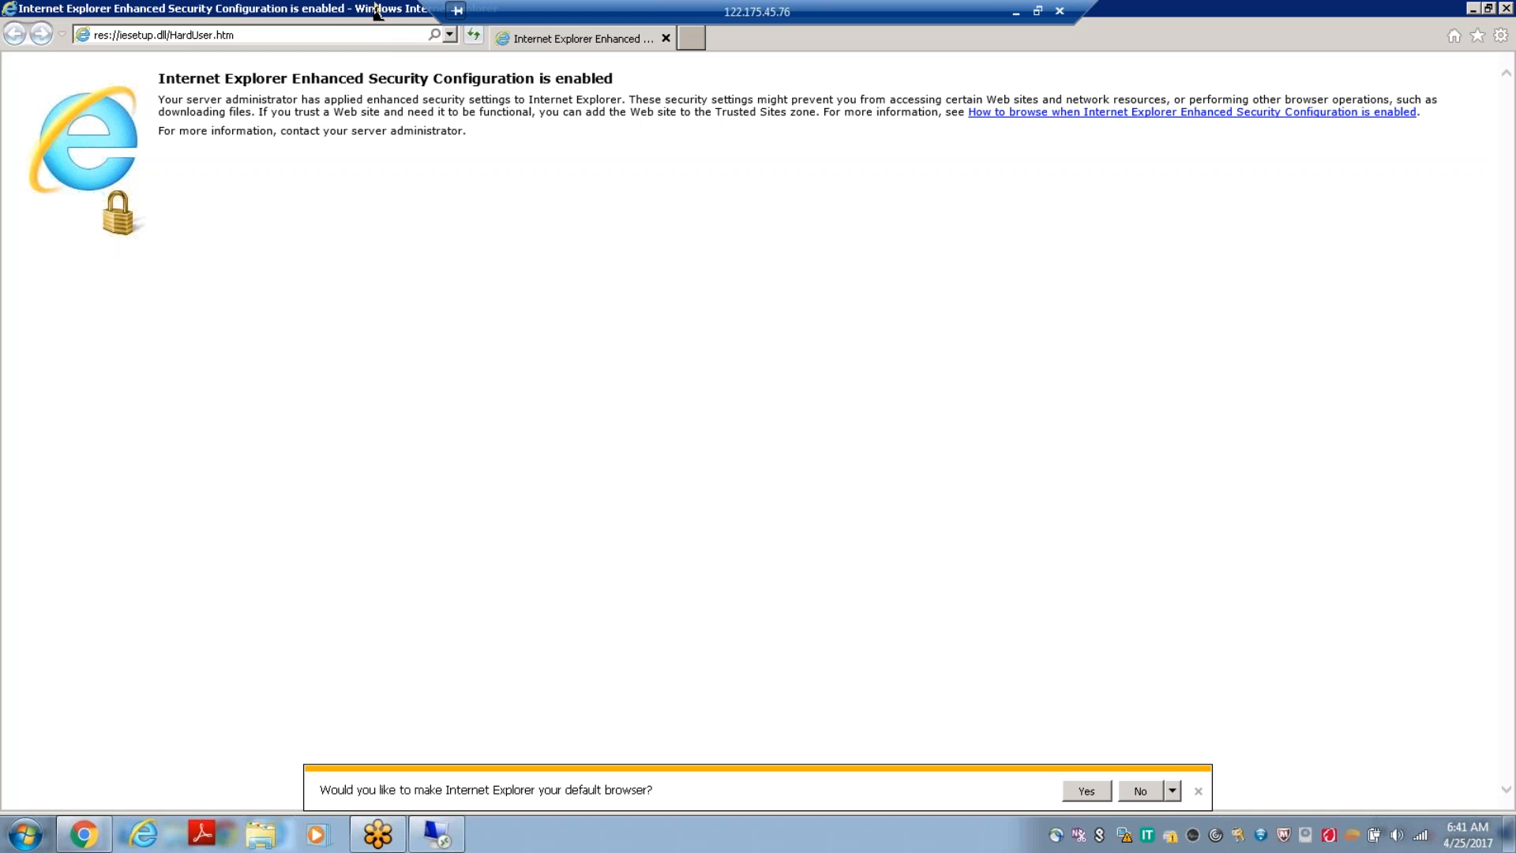
left_click(449, 36)
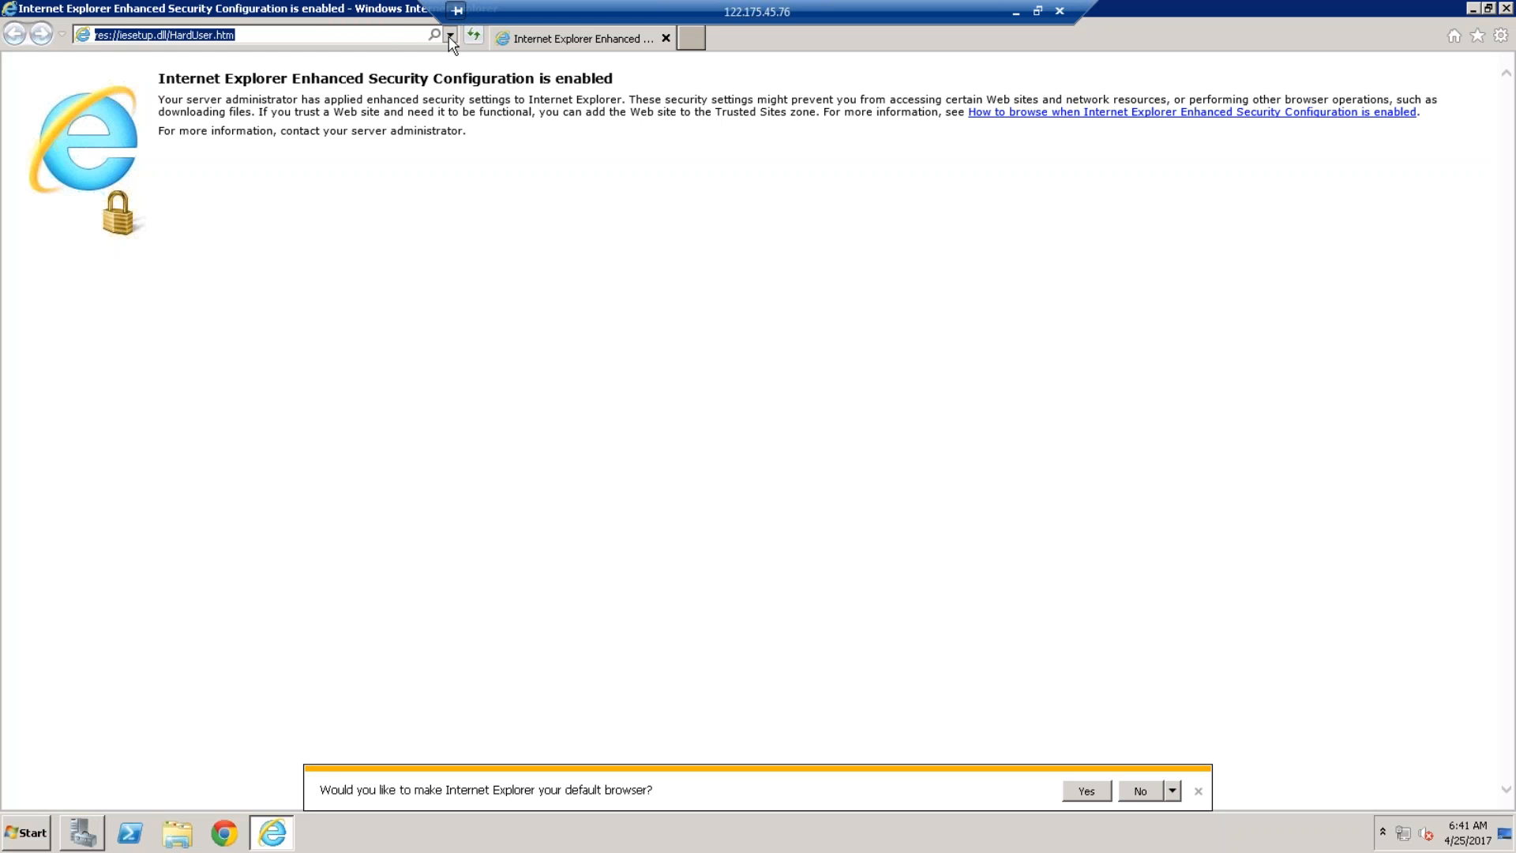
left_click(216, 57)
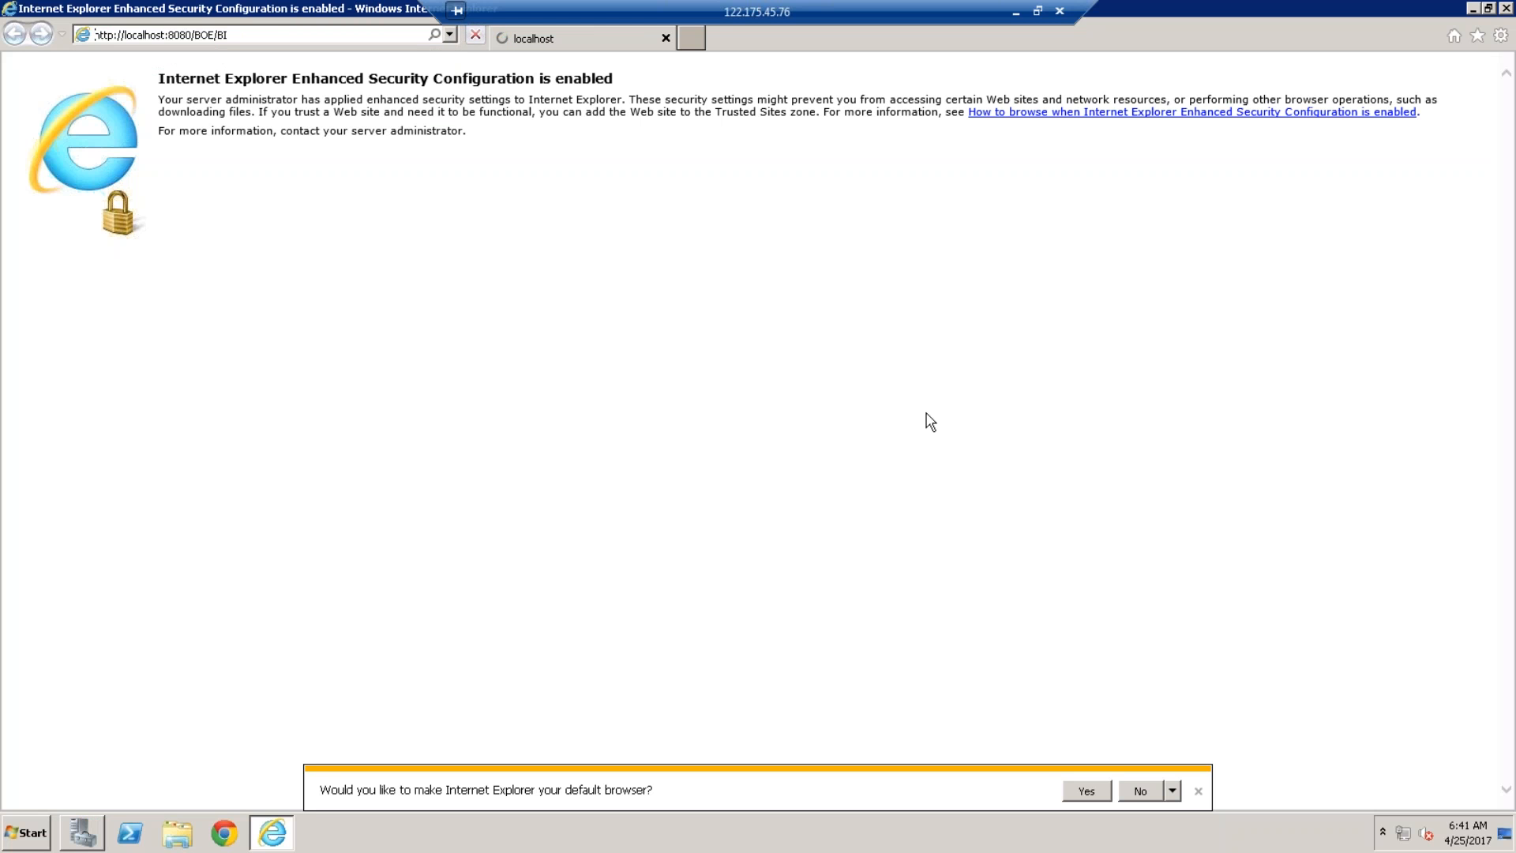
left_click(1201, 793)
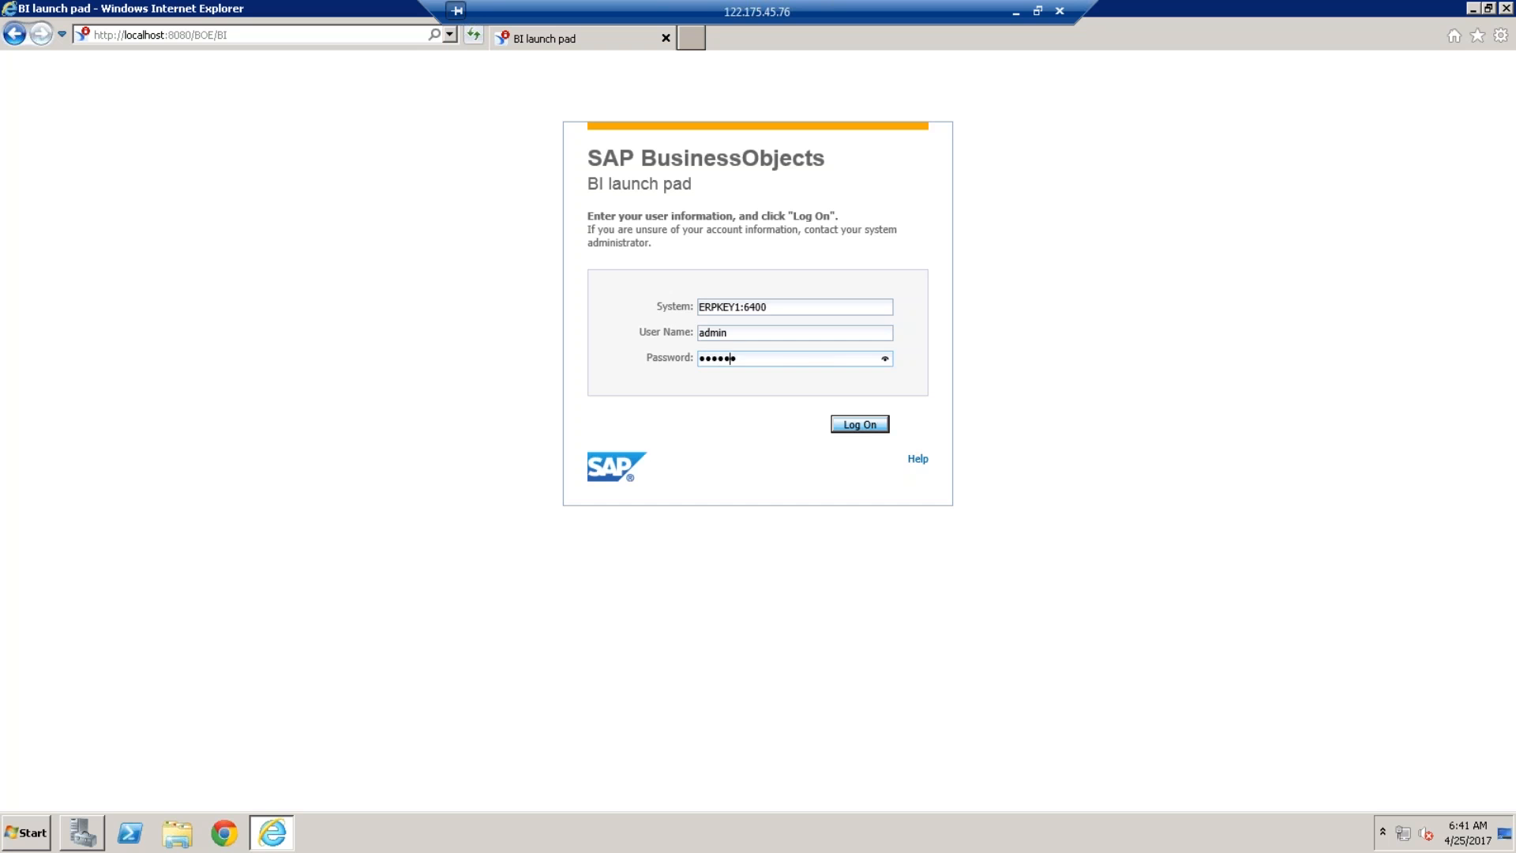
Log on to the BI launch pad as admin with the account password and dismiss the blocked-content warning
left_click(868, 426)
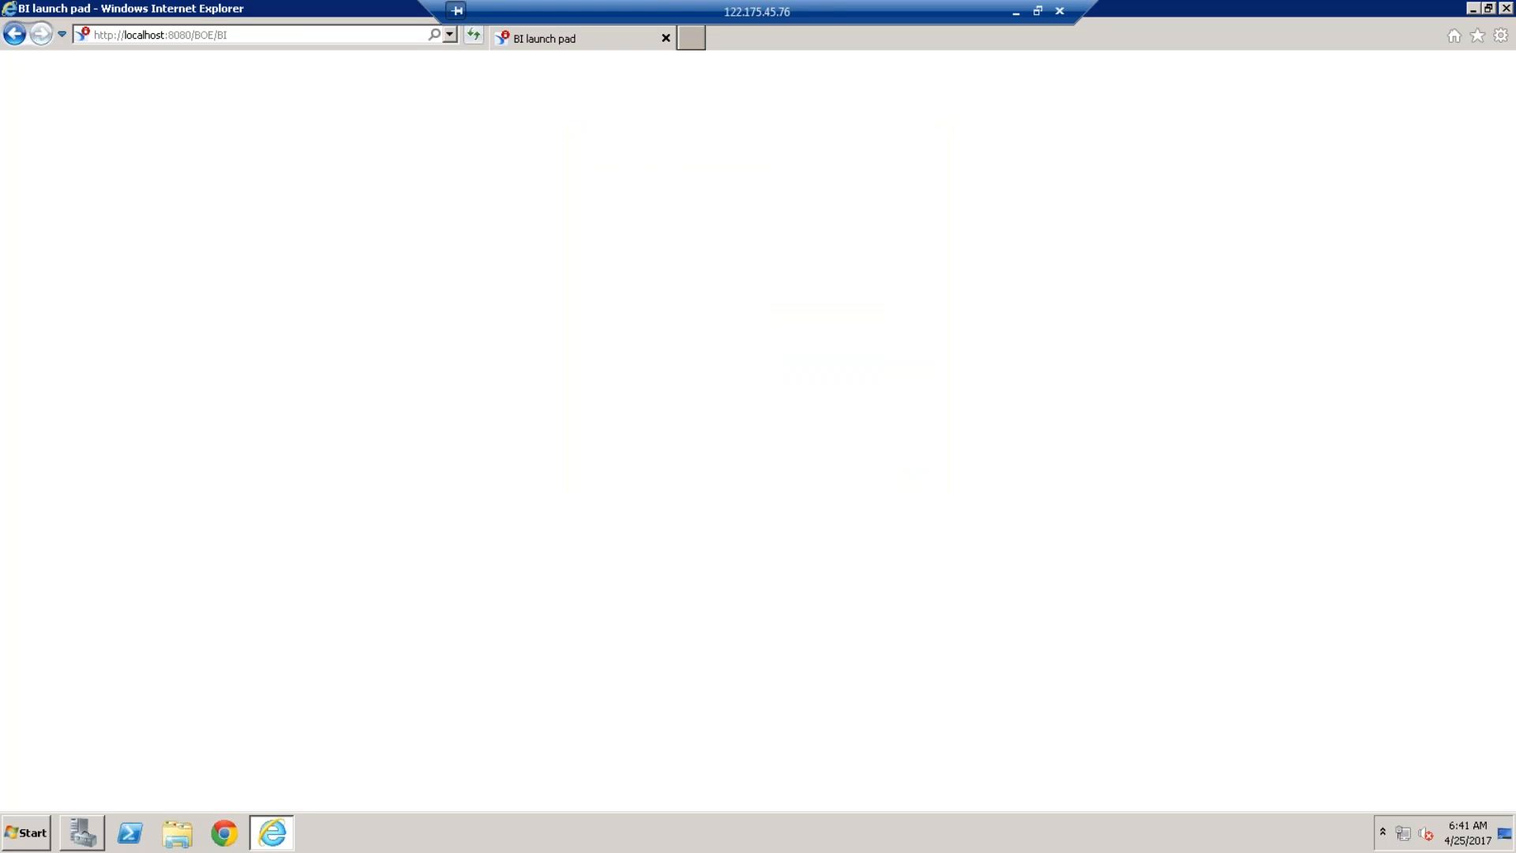
left_click(1507, 546)
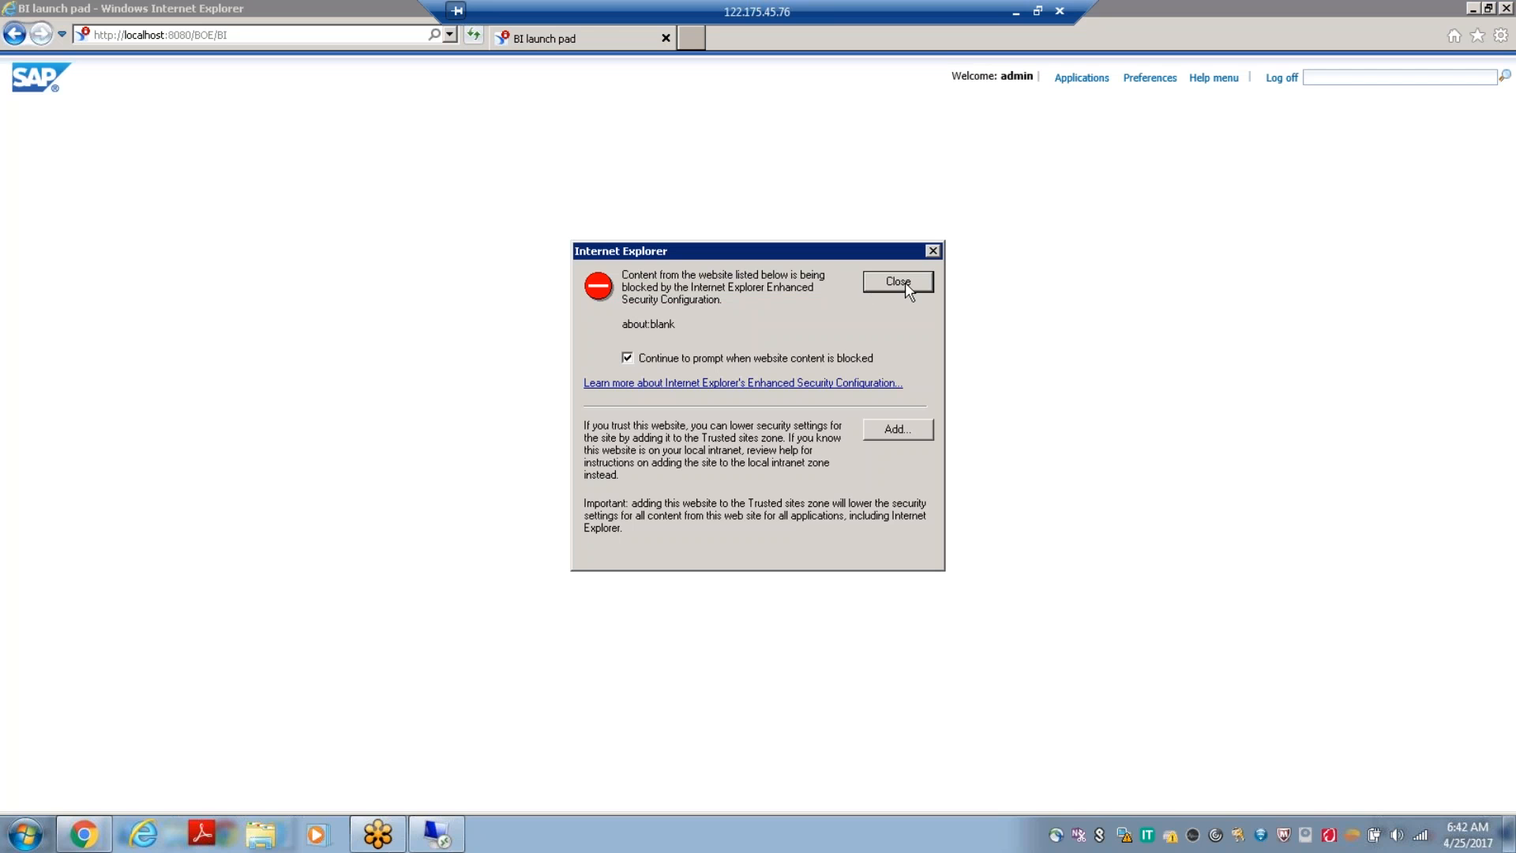
left_click(899, 282)
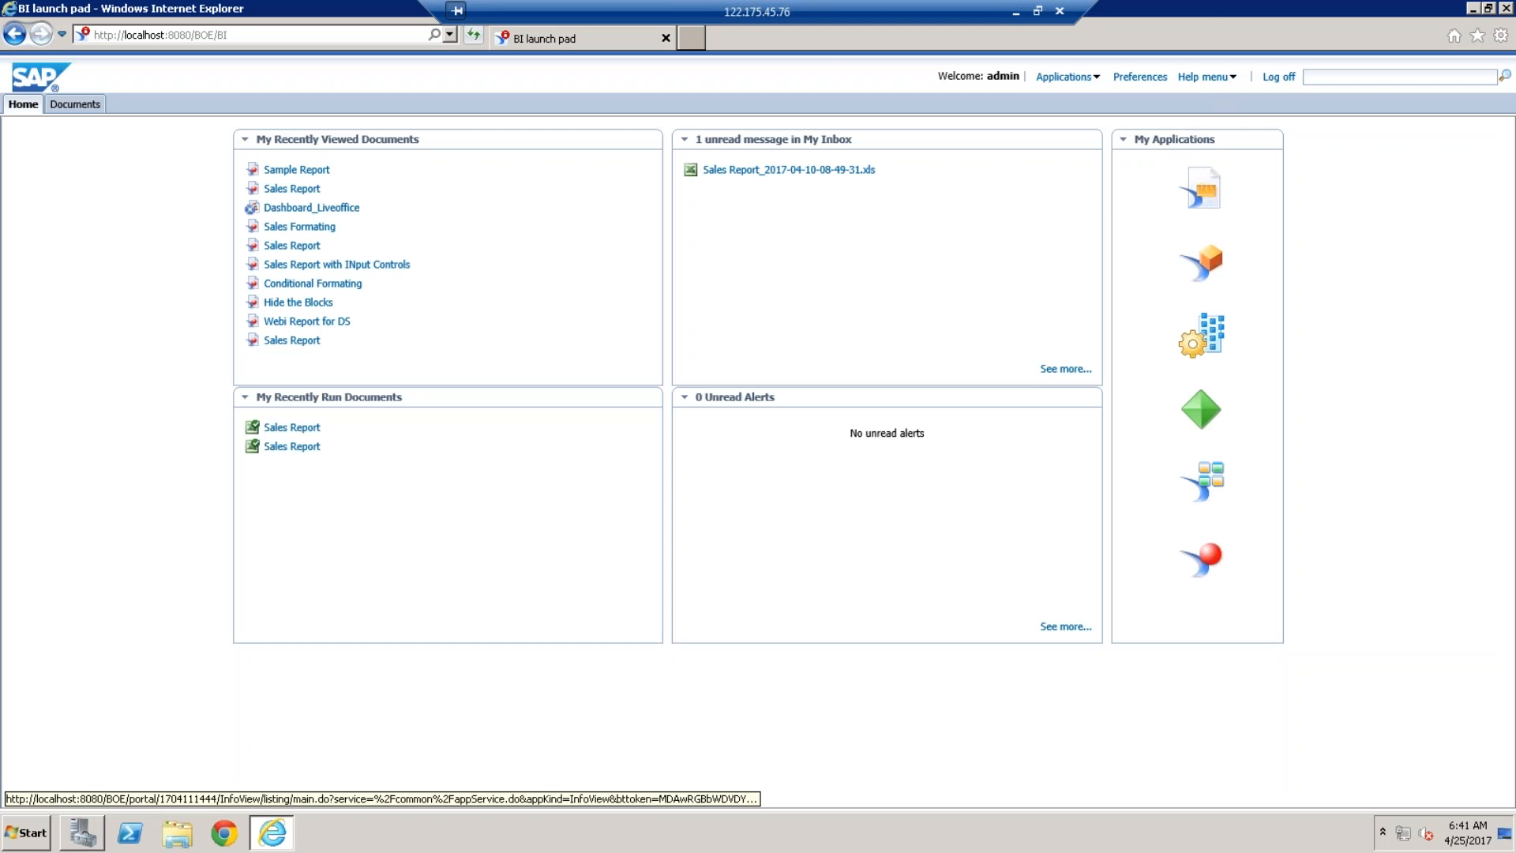
Launch the Web Intelligence application and accept the security risk so that it runs
left_click(1098, 79)
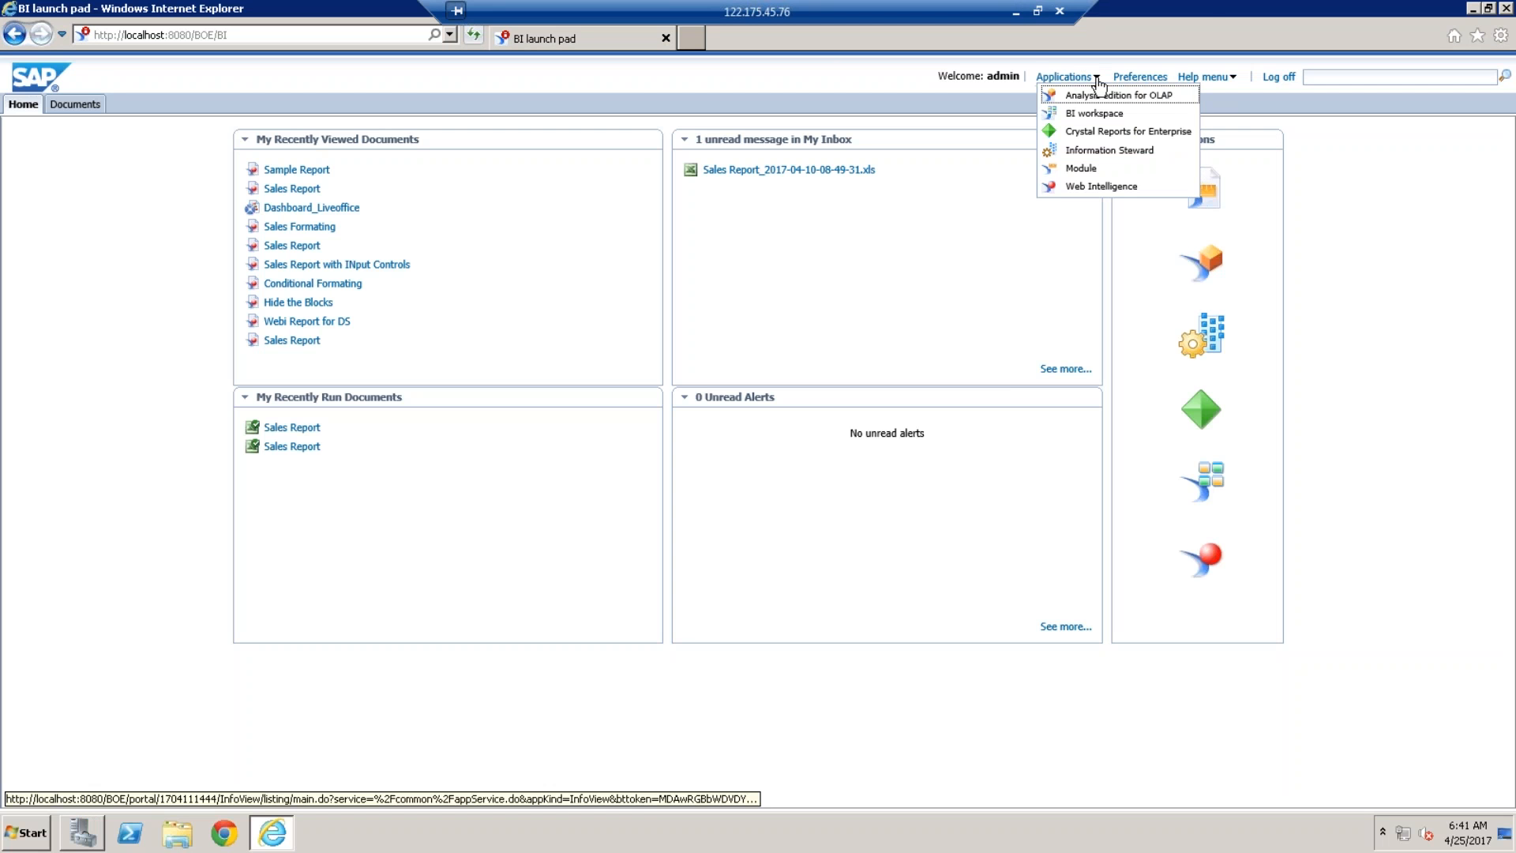
left_click(1101, 187)
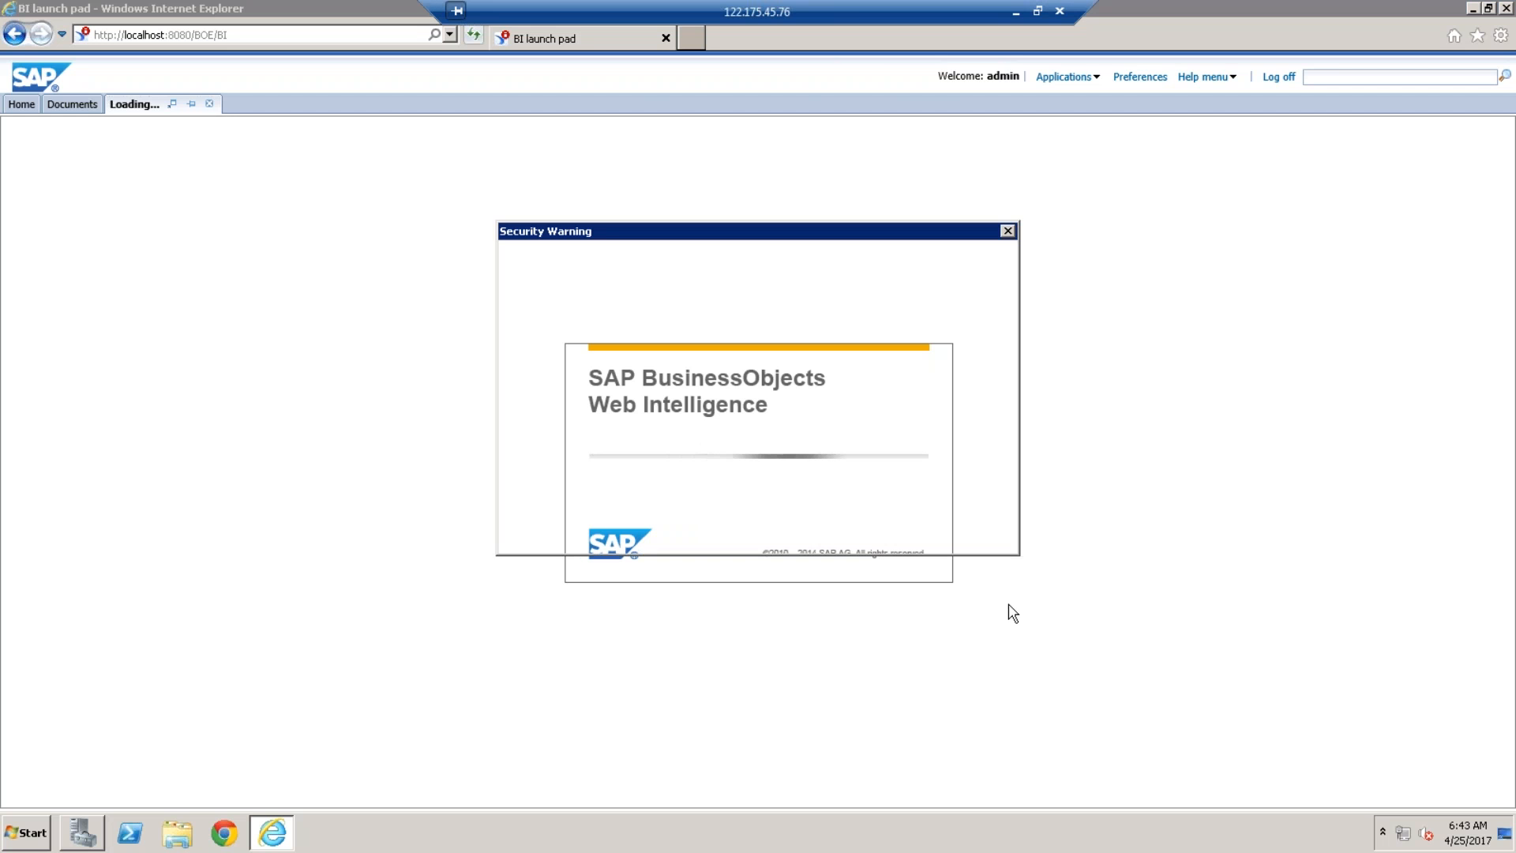
left_click(540, 522)
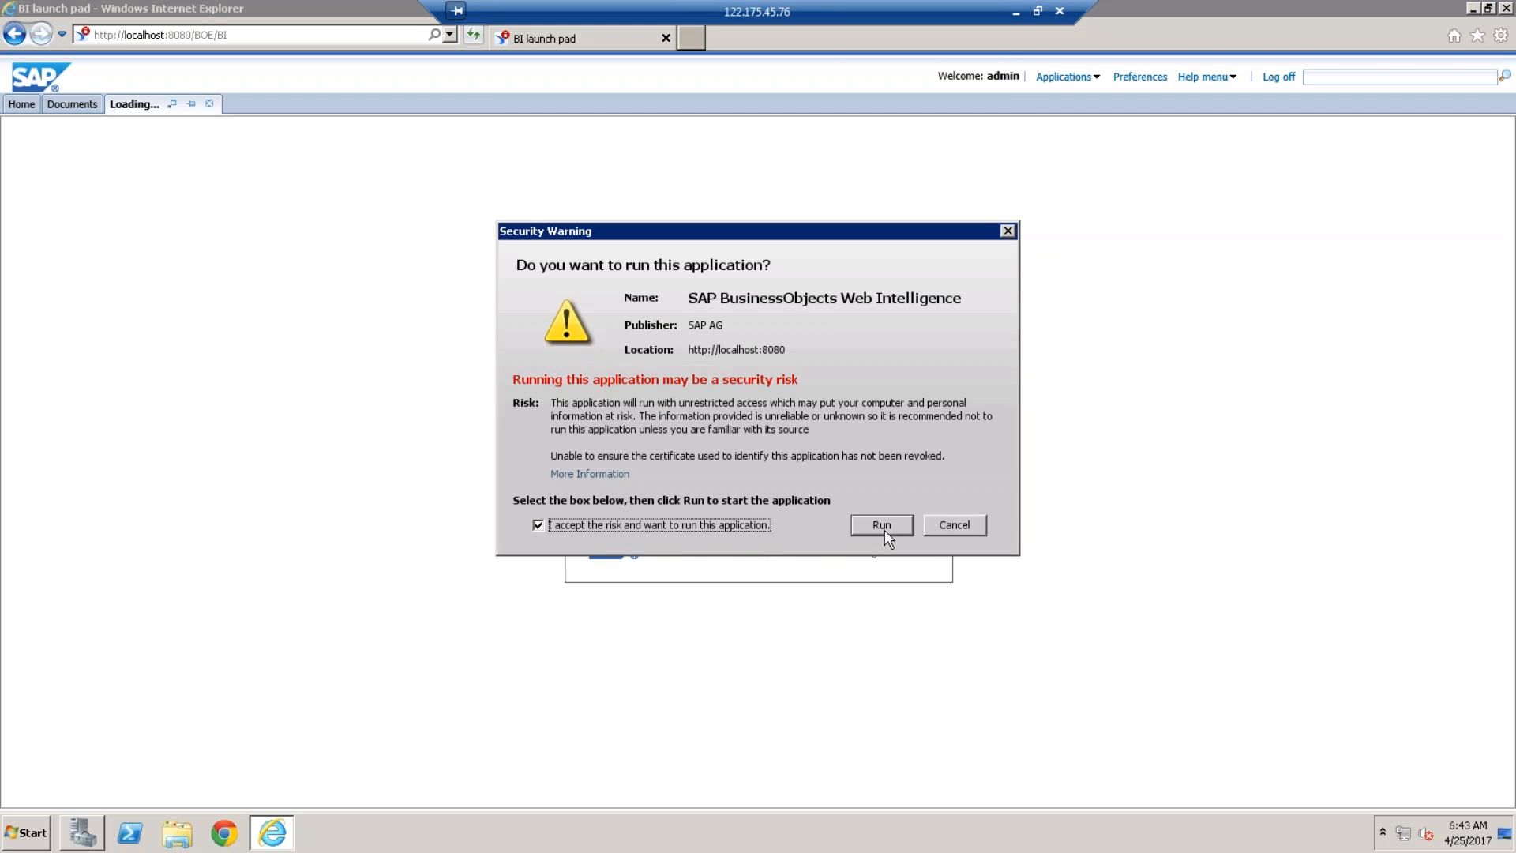
left_click(882, 525)
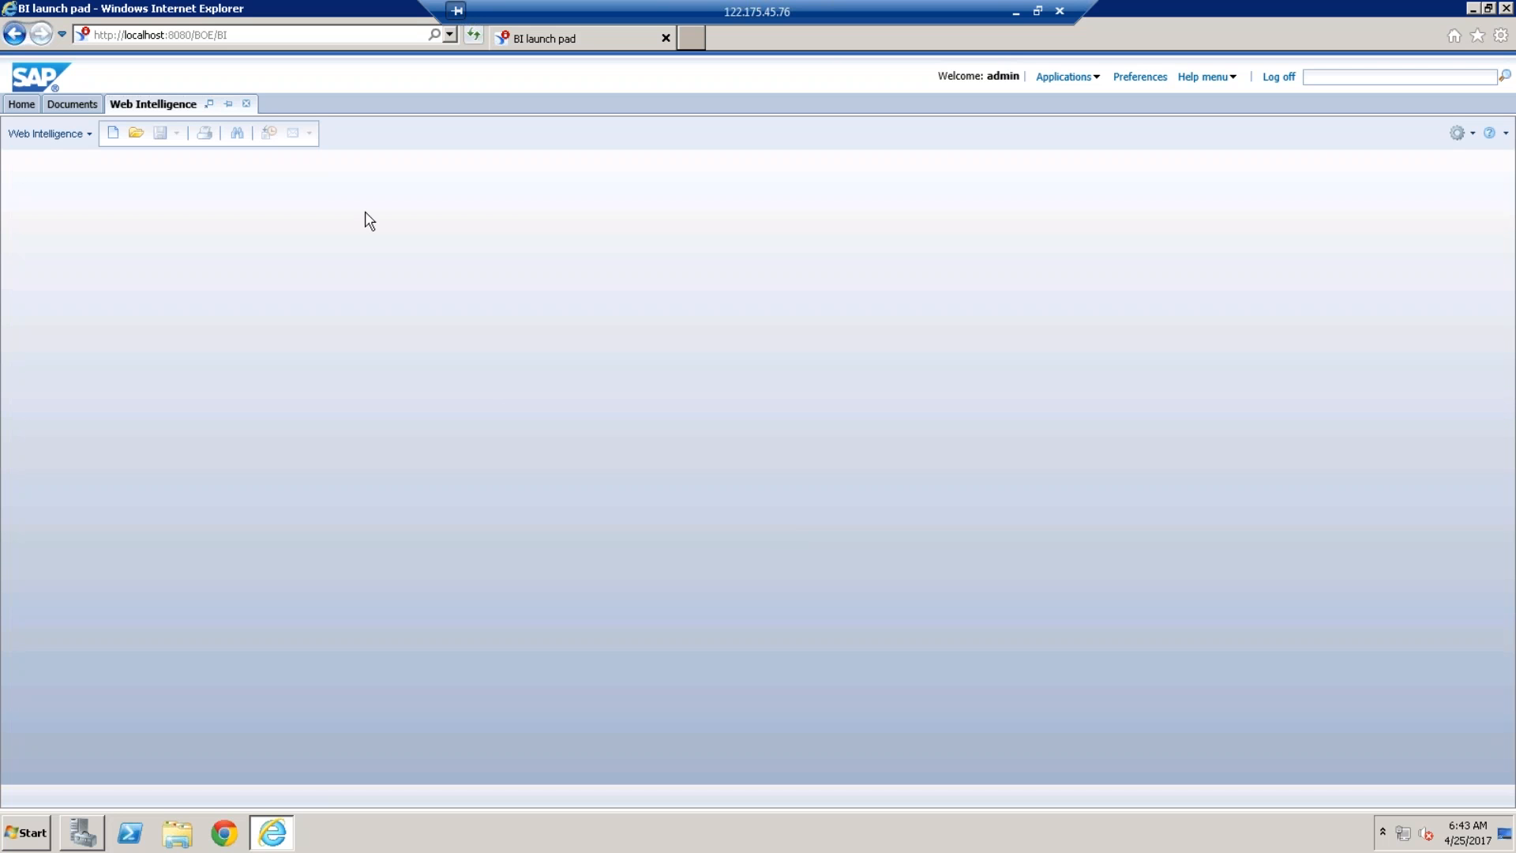
Create a new document based on the eFashion universe from the webi universes folder
left_click(119, 140)
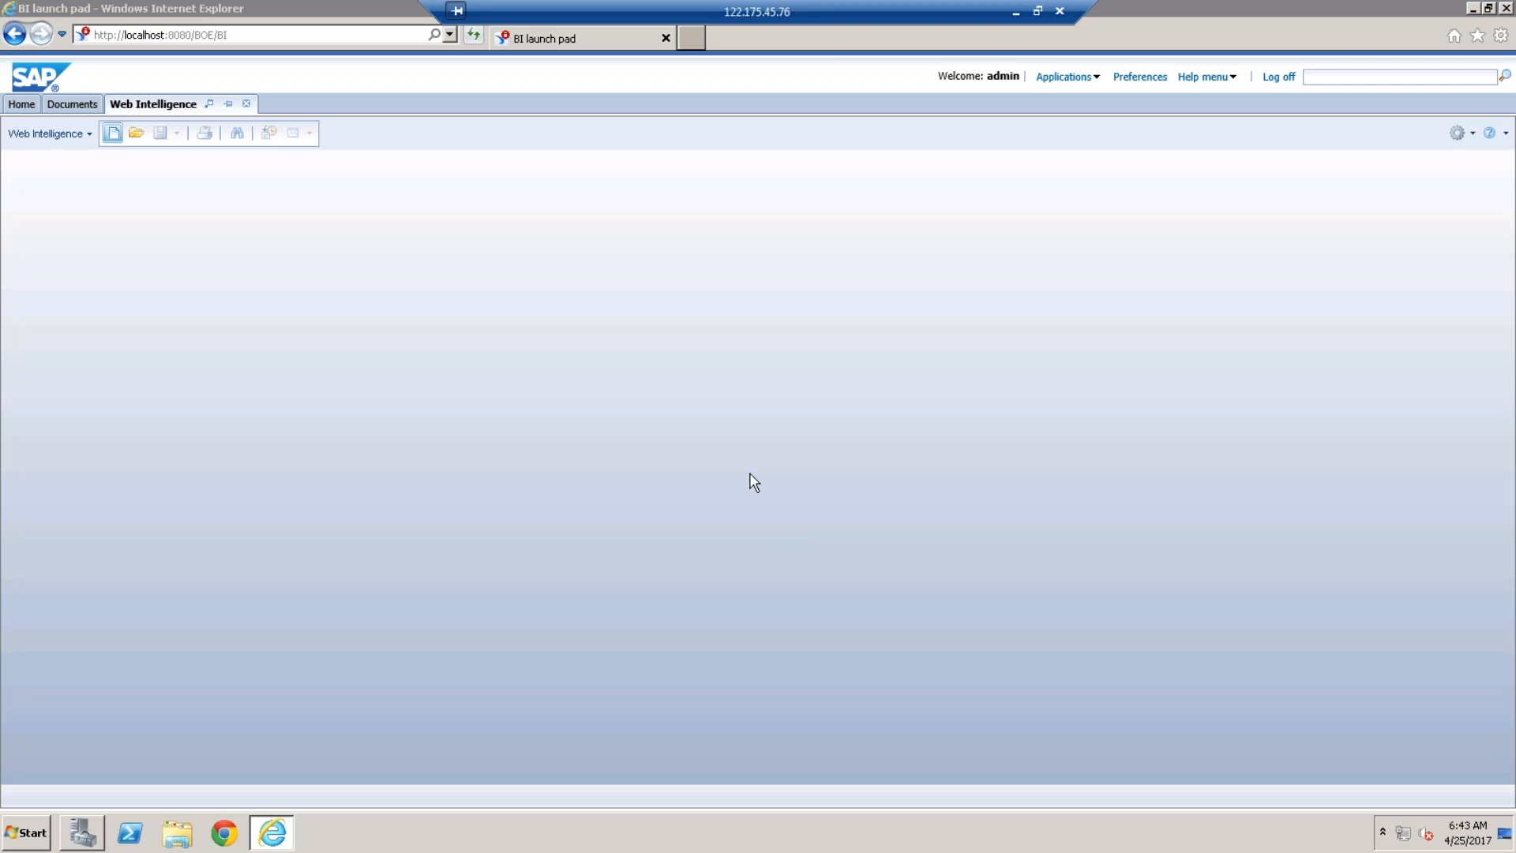
left_click(758, 376)
left_click(807, 652)
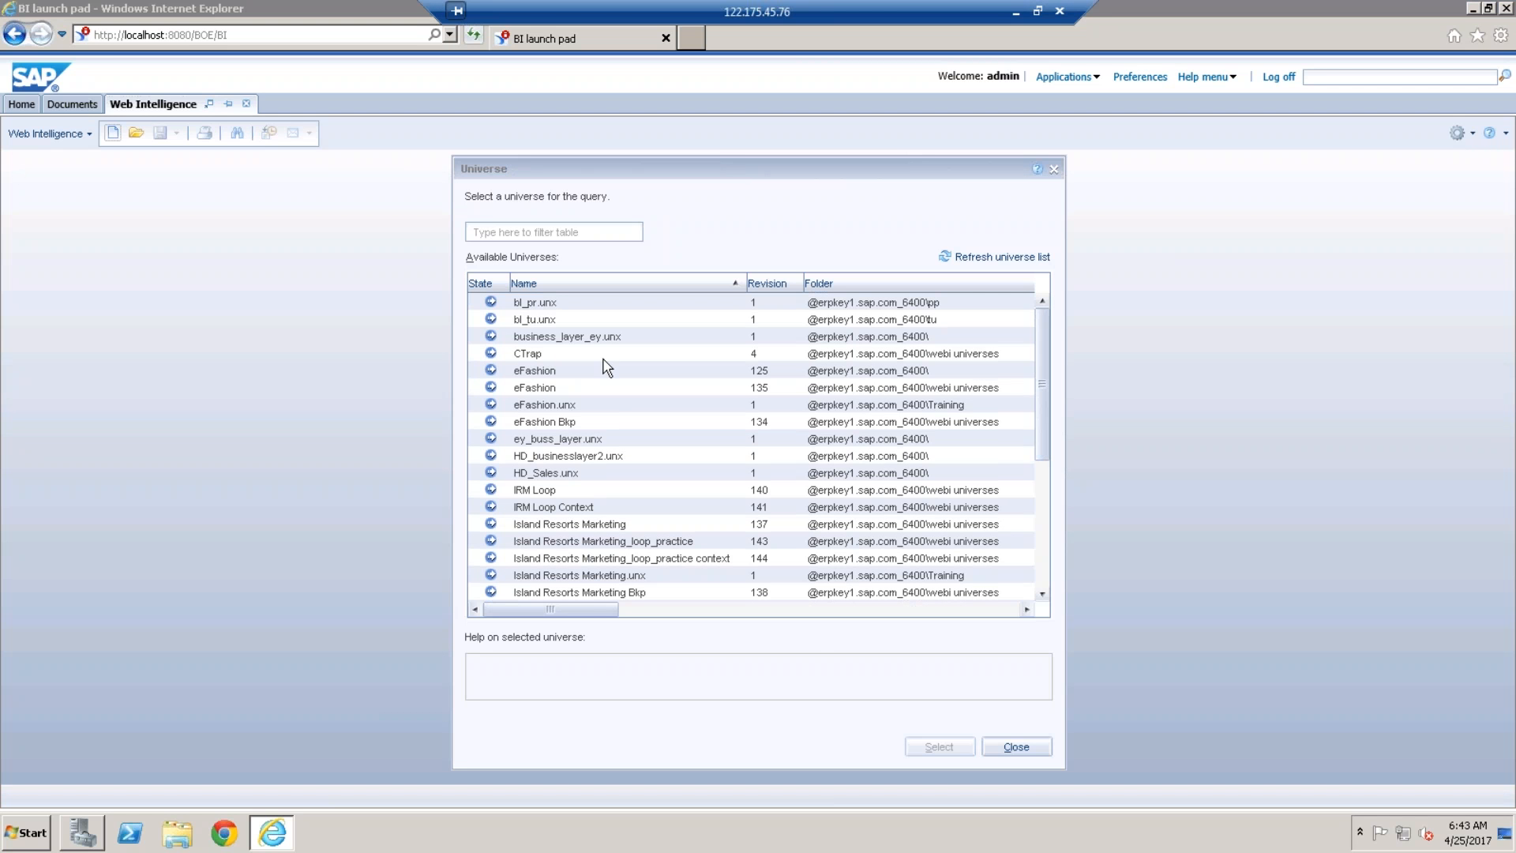
left_click(550, 390)
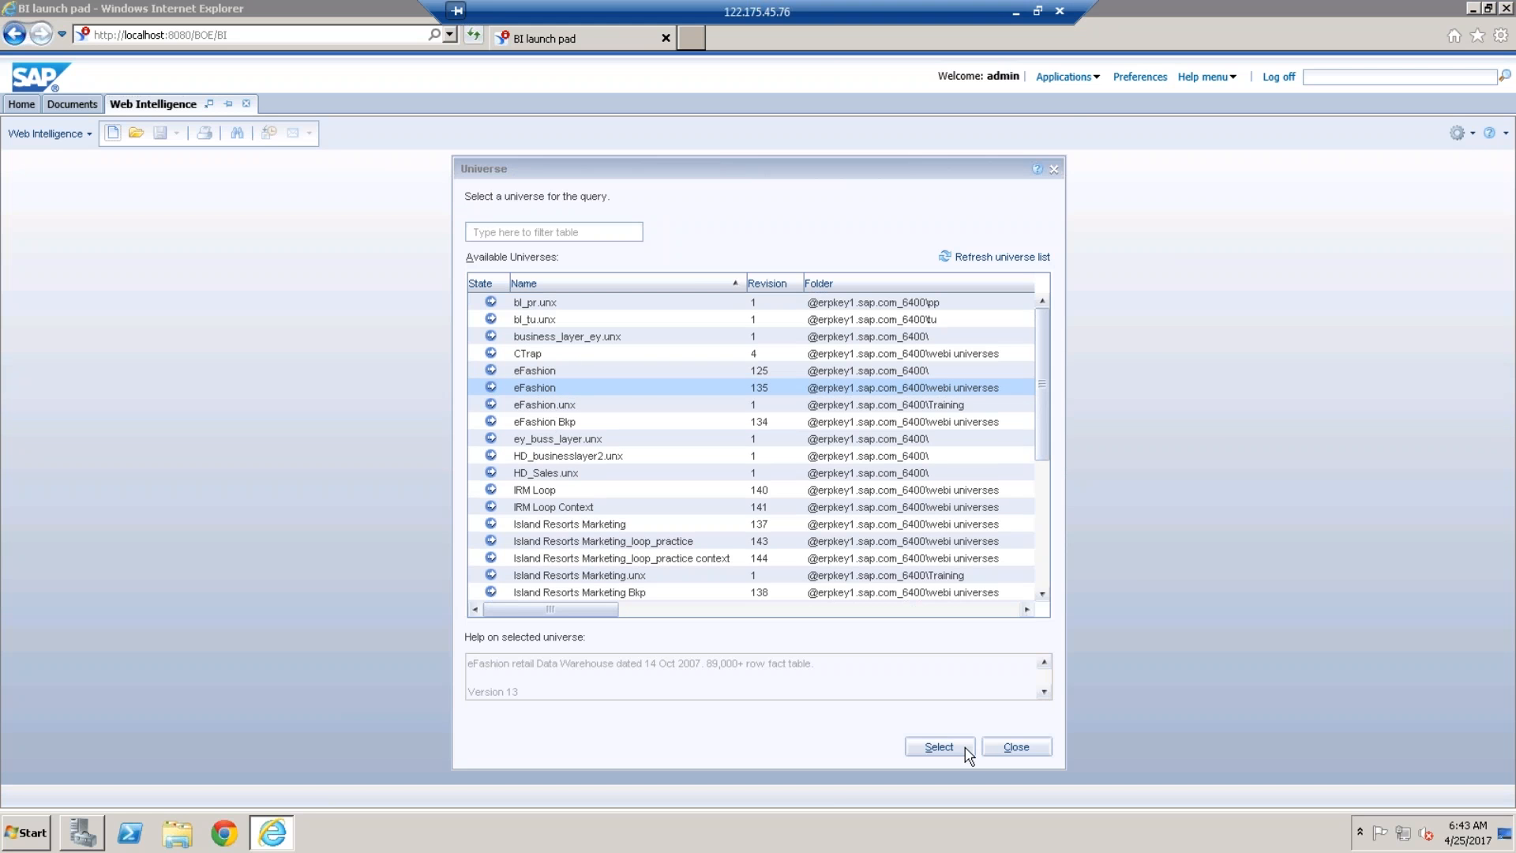
left_click(941, 748)
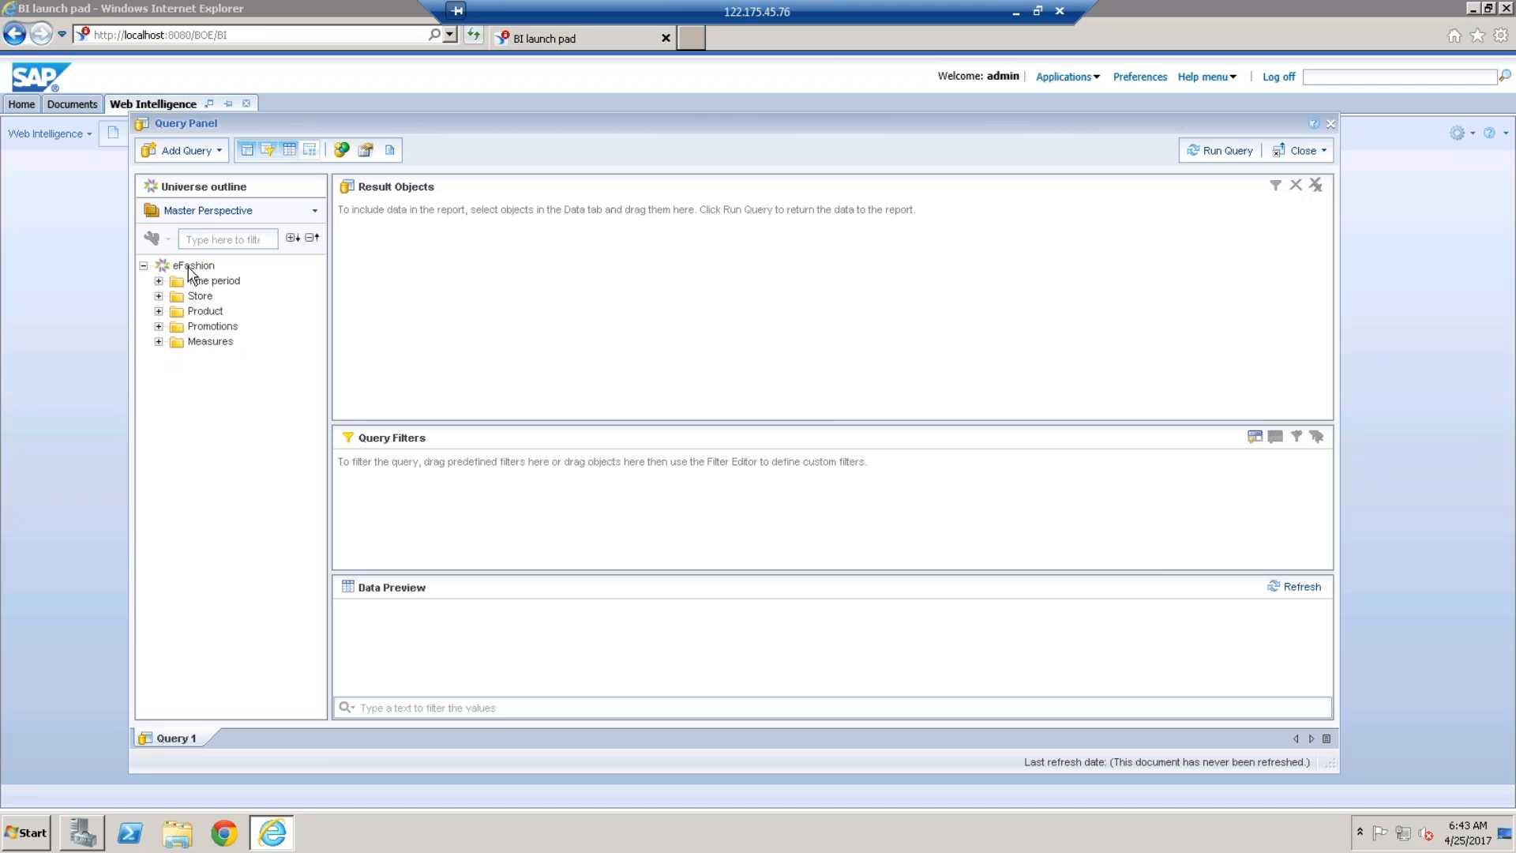
Add Year, State and Lines from the Time period, Store and Product classes to the query's result objects
left_click(158, 283)
double_click(214, 296)
left_click(159, 464)
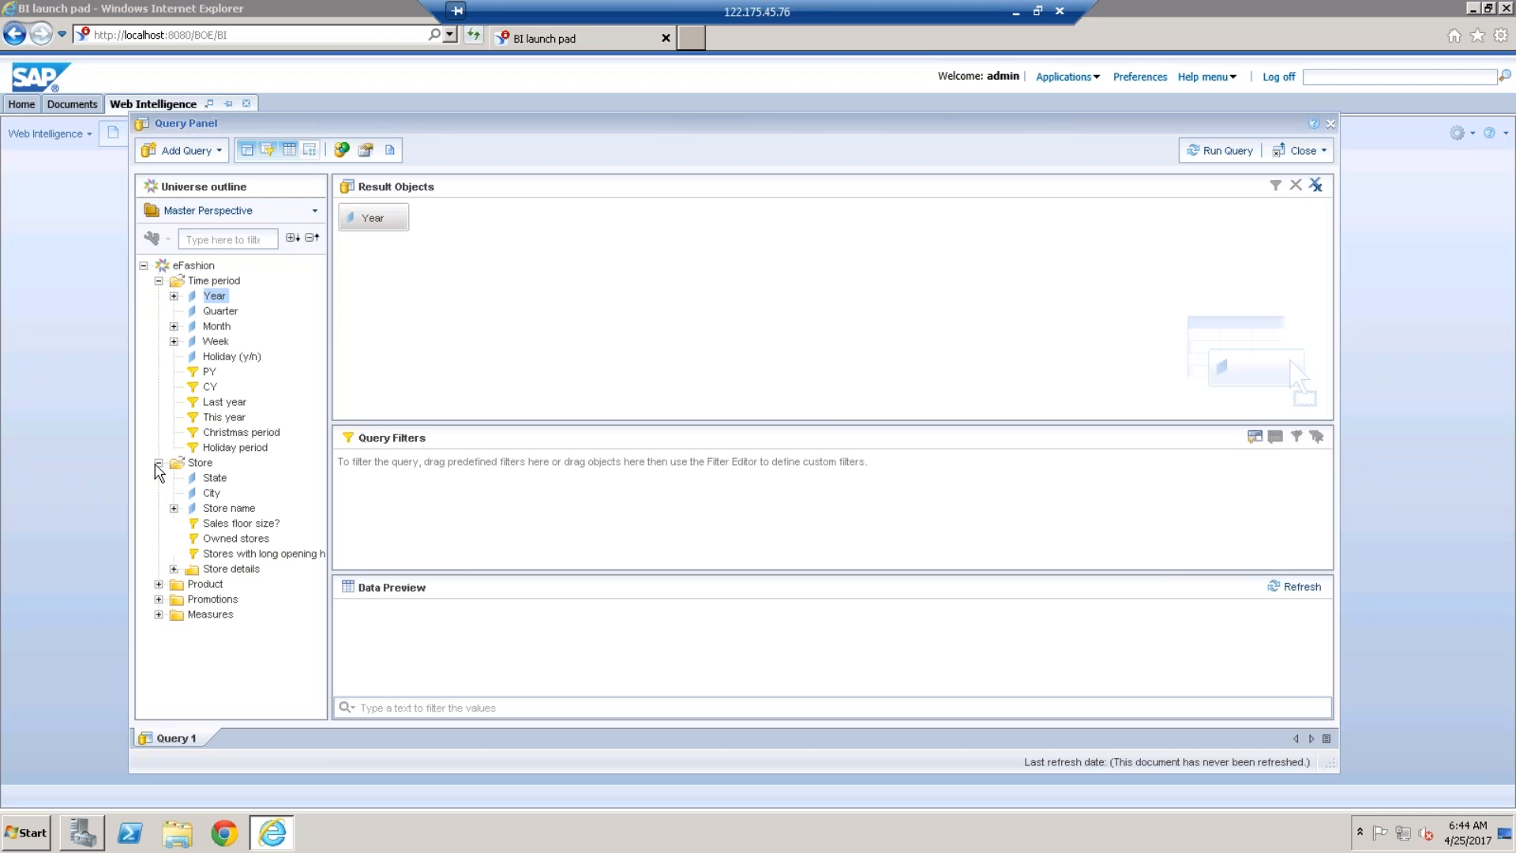
double_click(214, 478)
left_click(160, 585)
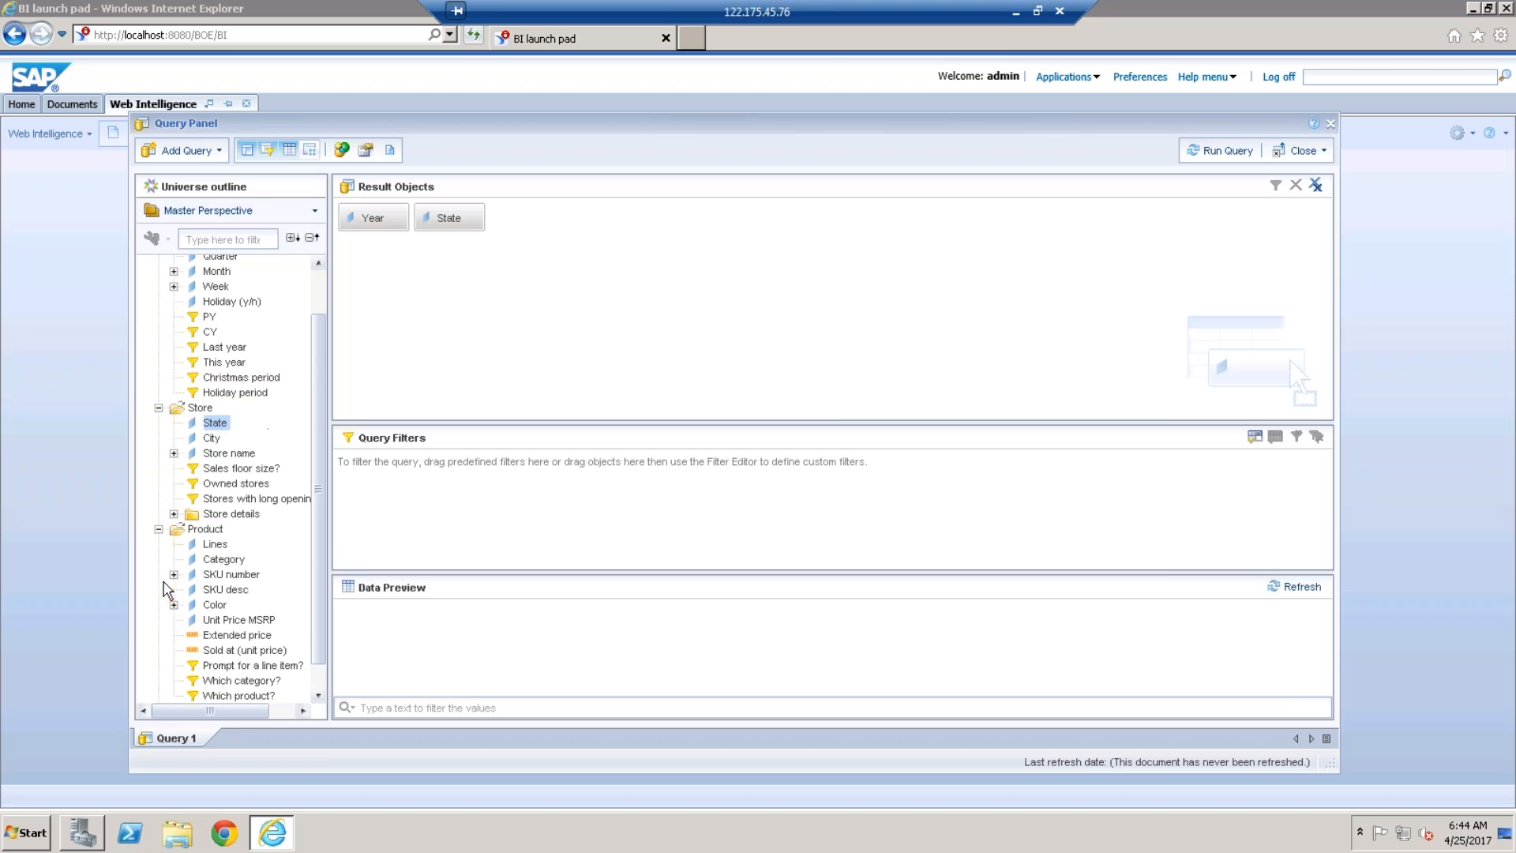
left_click(221, 548)
double_click(221, 548)
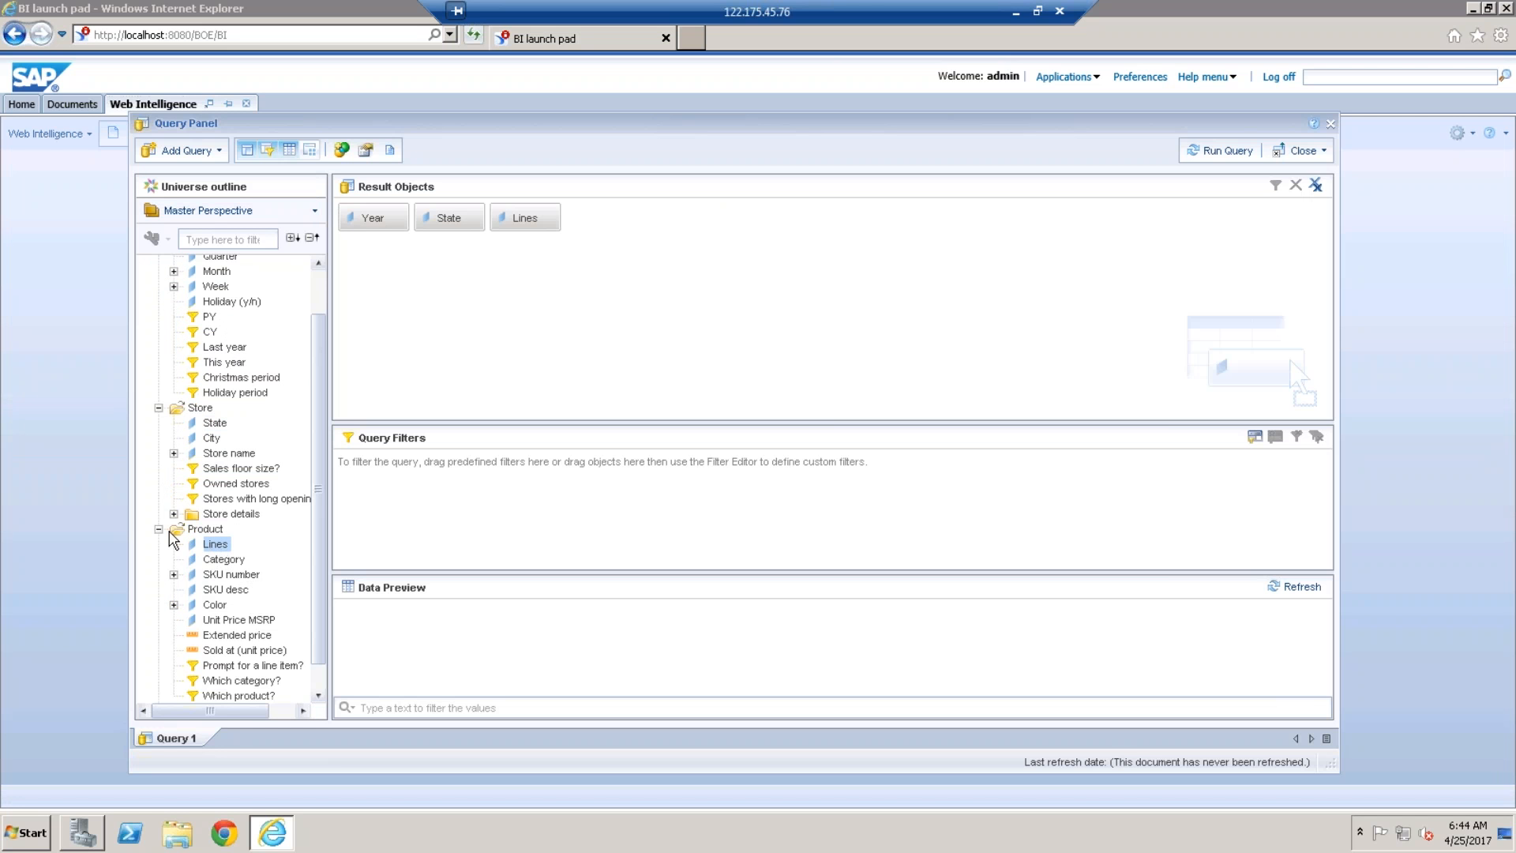
Add the measures Sales revenue and Quantity sold to the query's result objects
left_click(158, 529)
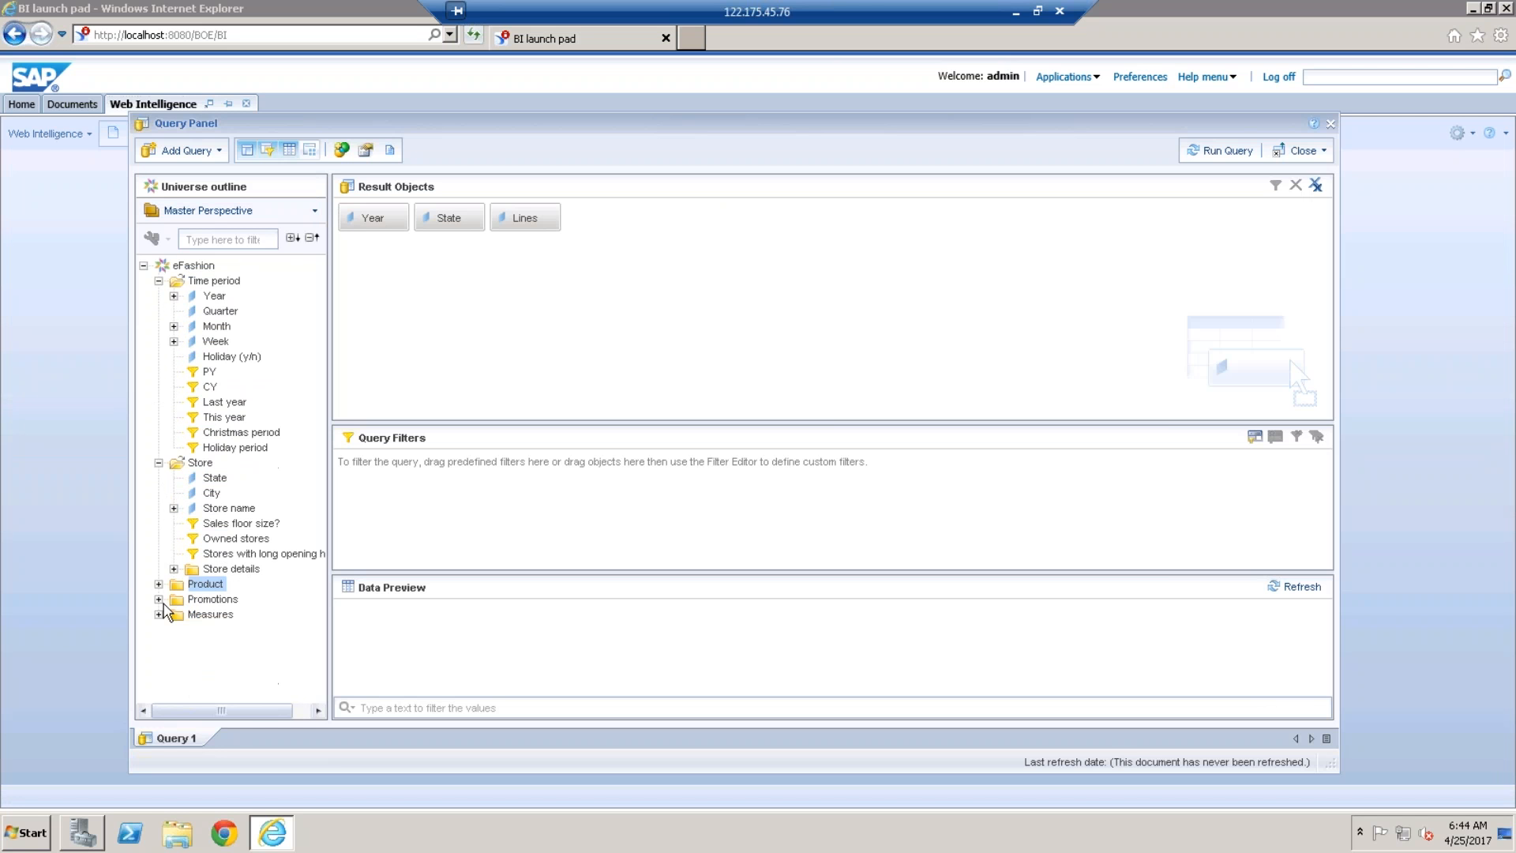
left_click(159, 614)
double_click(261, 630)
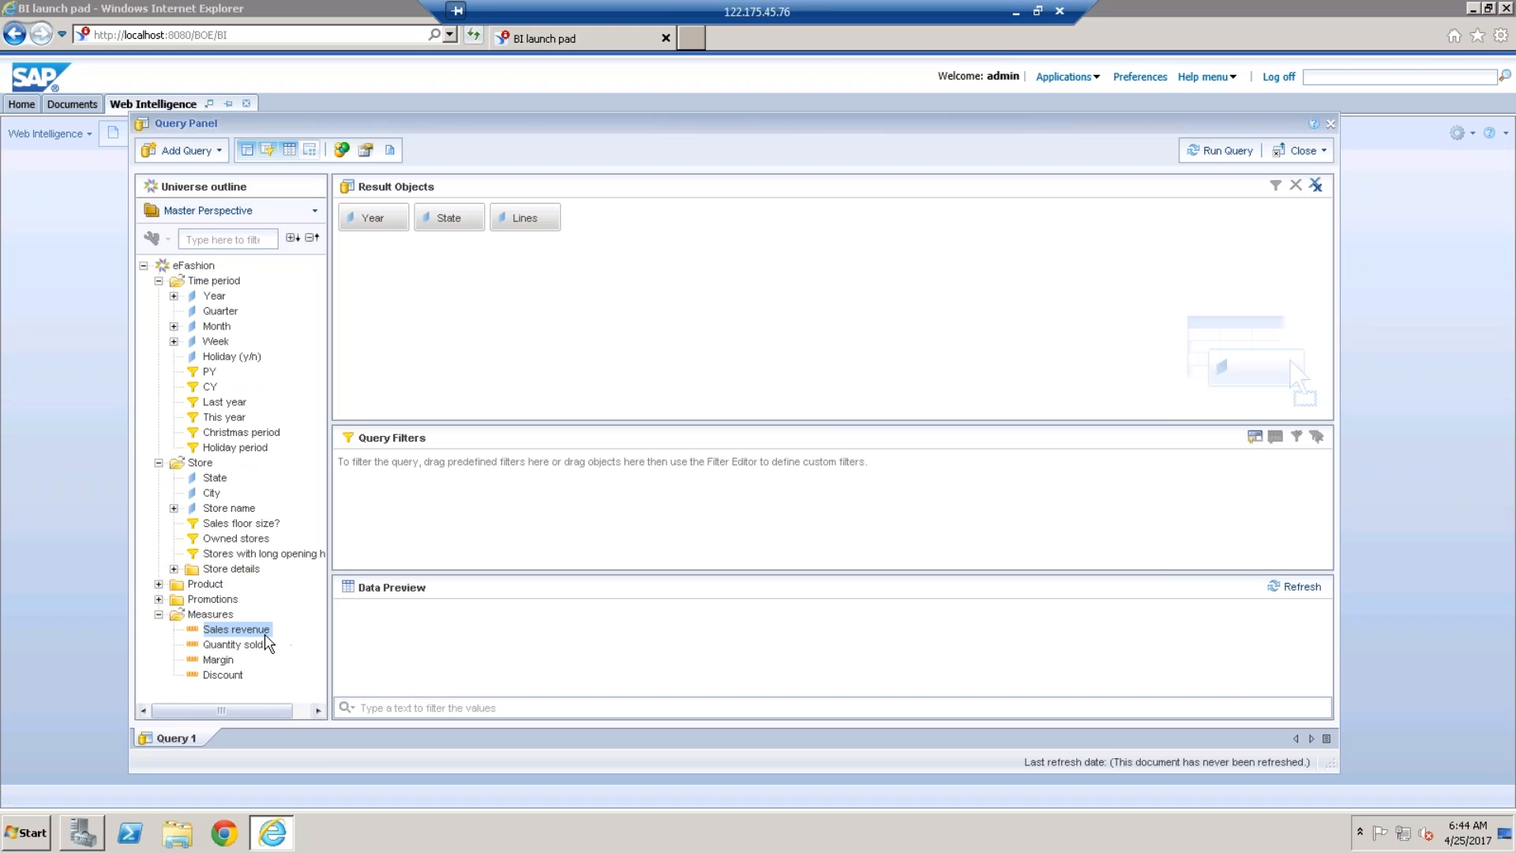
double_click(258, 645)
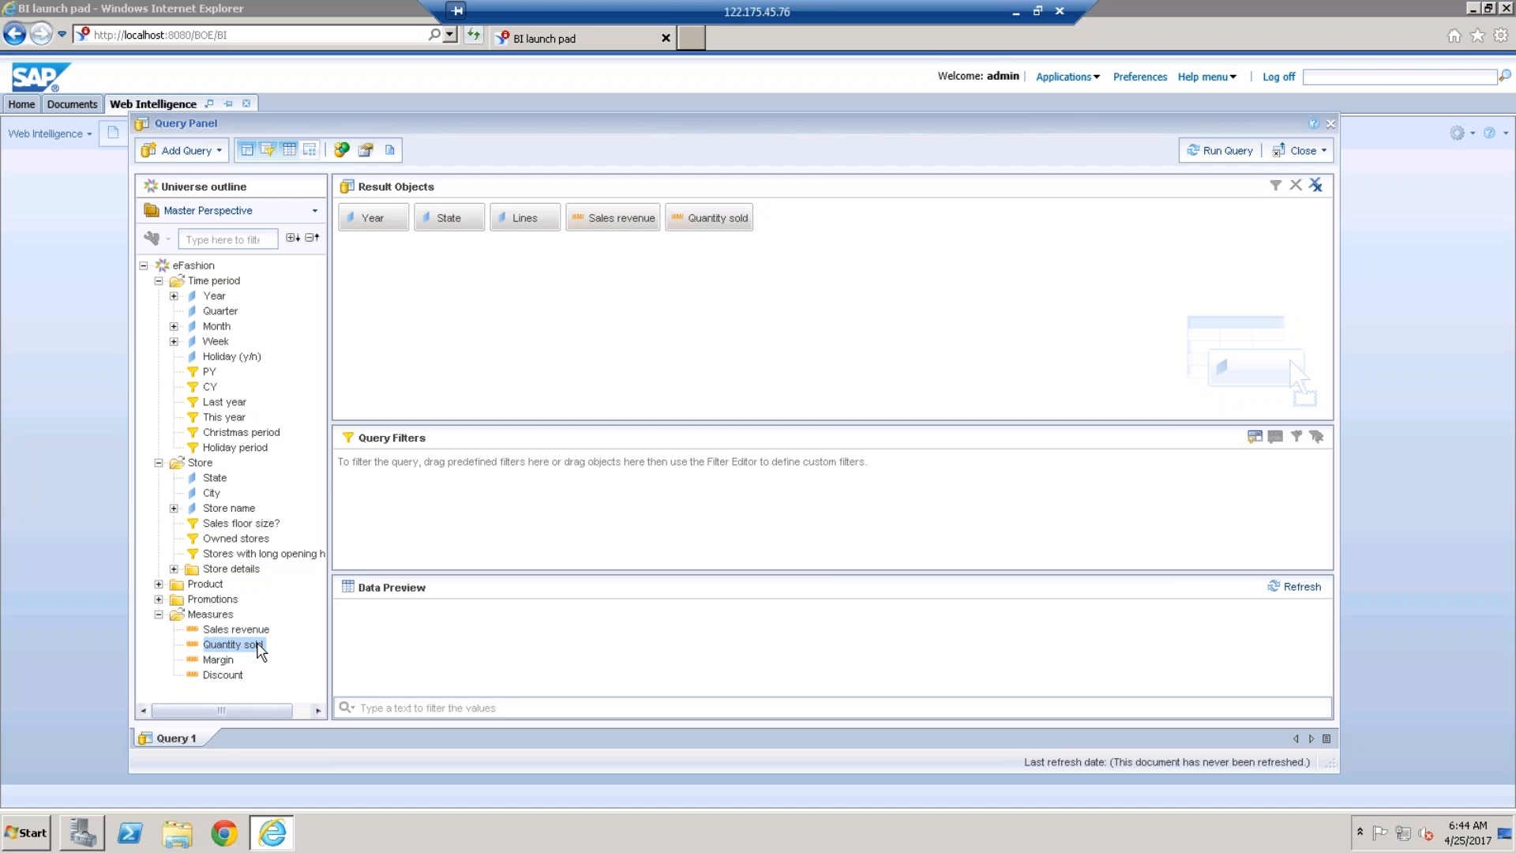
Add a query filter for Year in list 2006, run the query and dismiss the autosave notice
left_click(215, 298)
left_click_drag(215, 303, 438, 528)
type("2006")
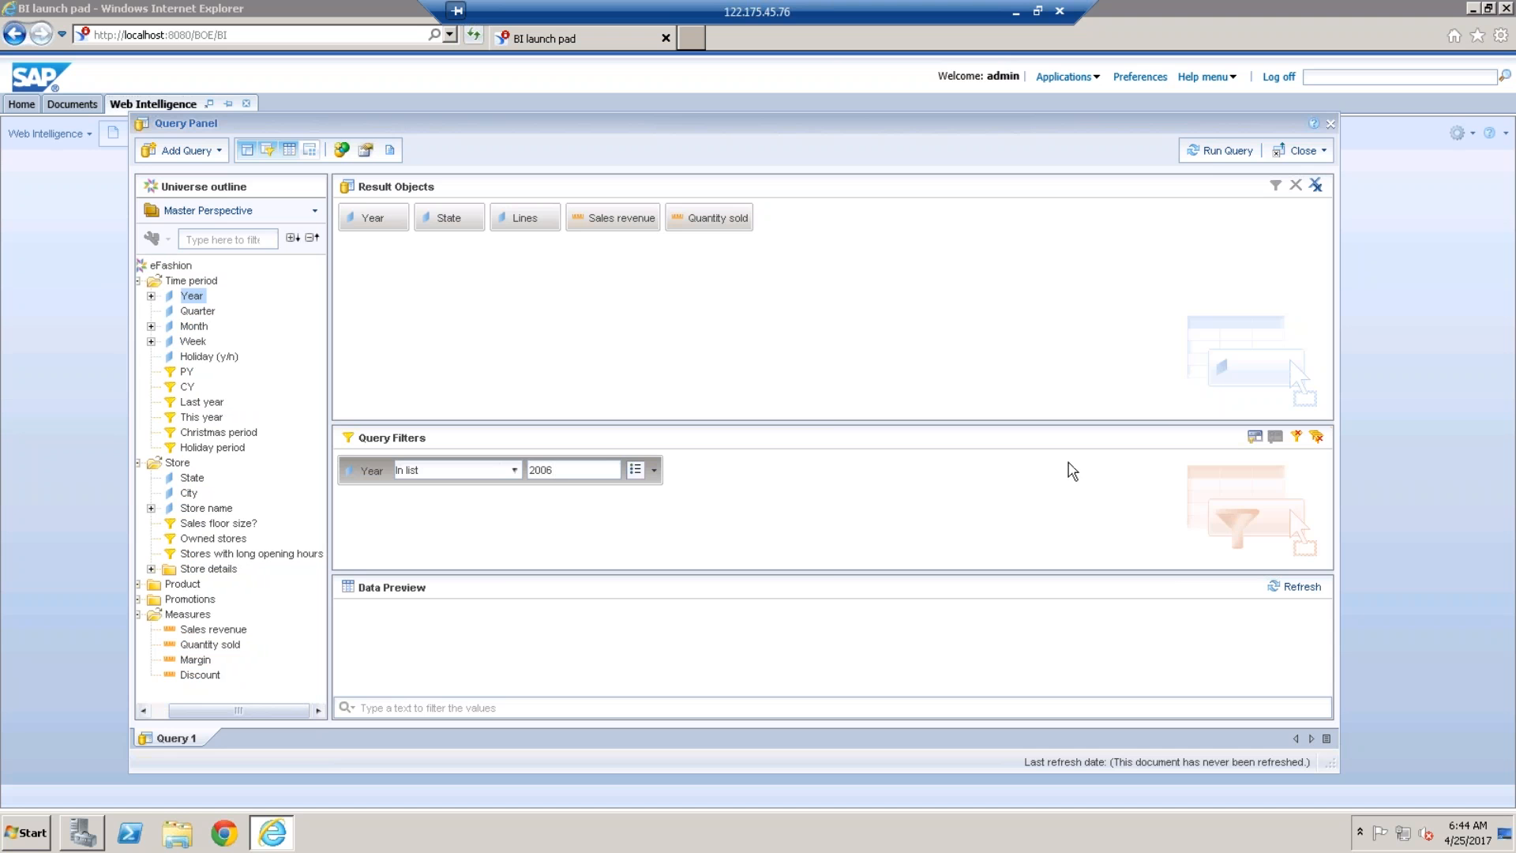
left_click(1205, 157)
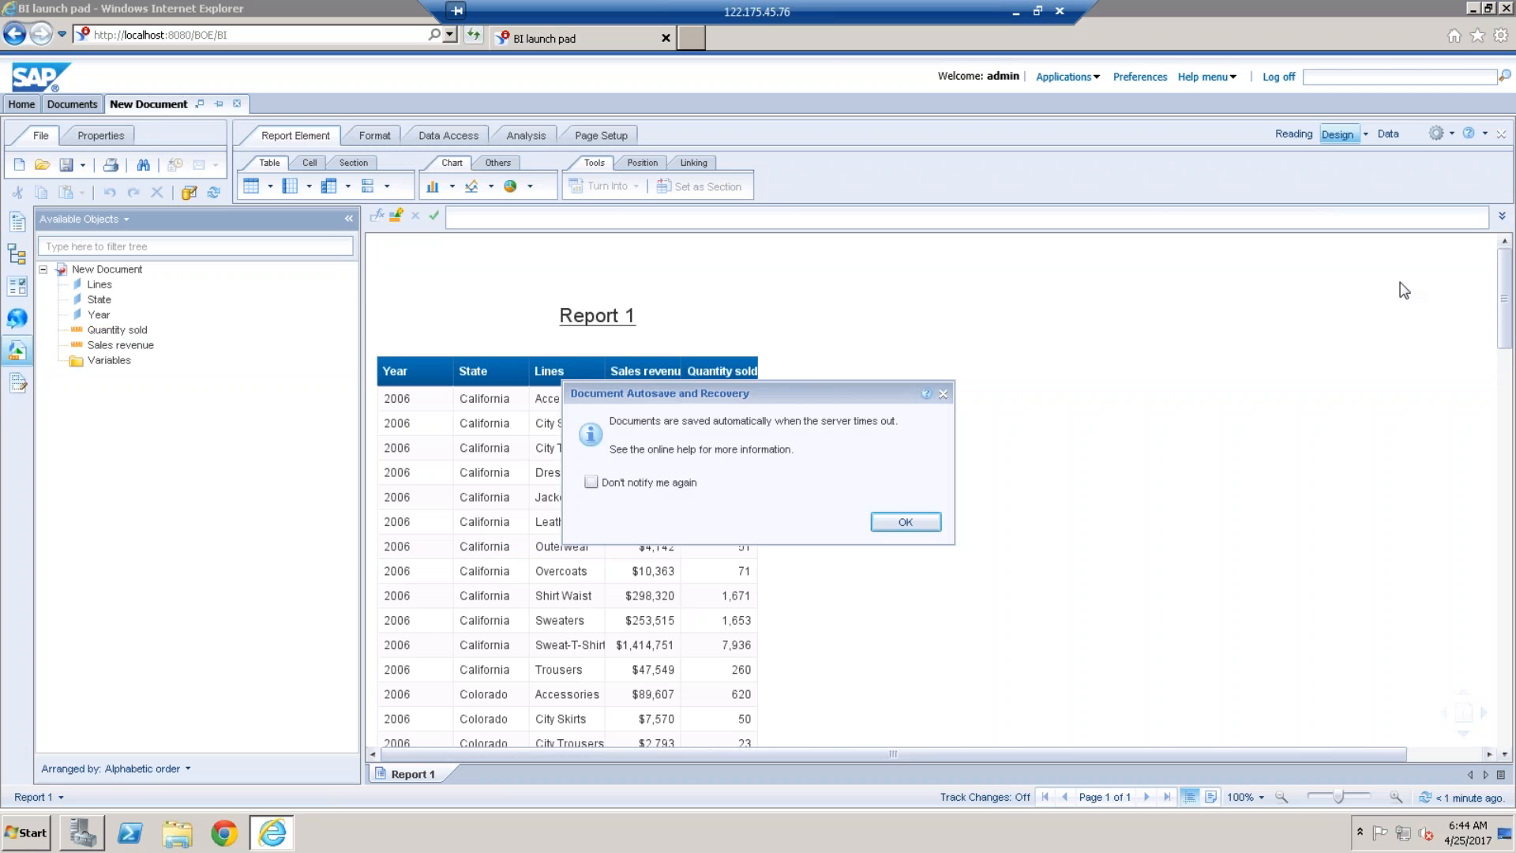
left_click(903, 522)
Widen the Year, State, Lines, Sales revenue and Quantity sold columns of the report table
left_click(526, 371)
left_click_drag(555, 367, 976, 366)
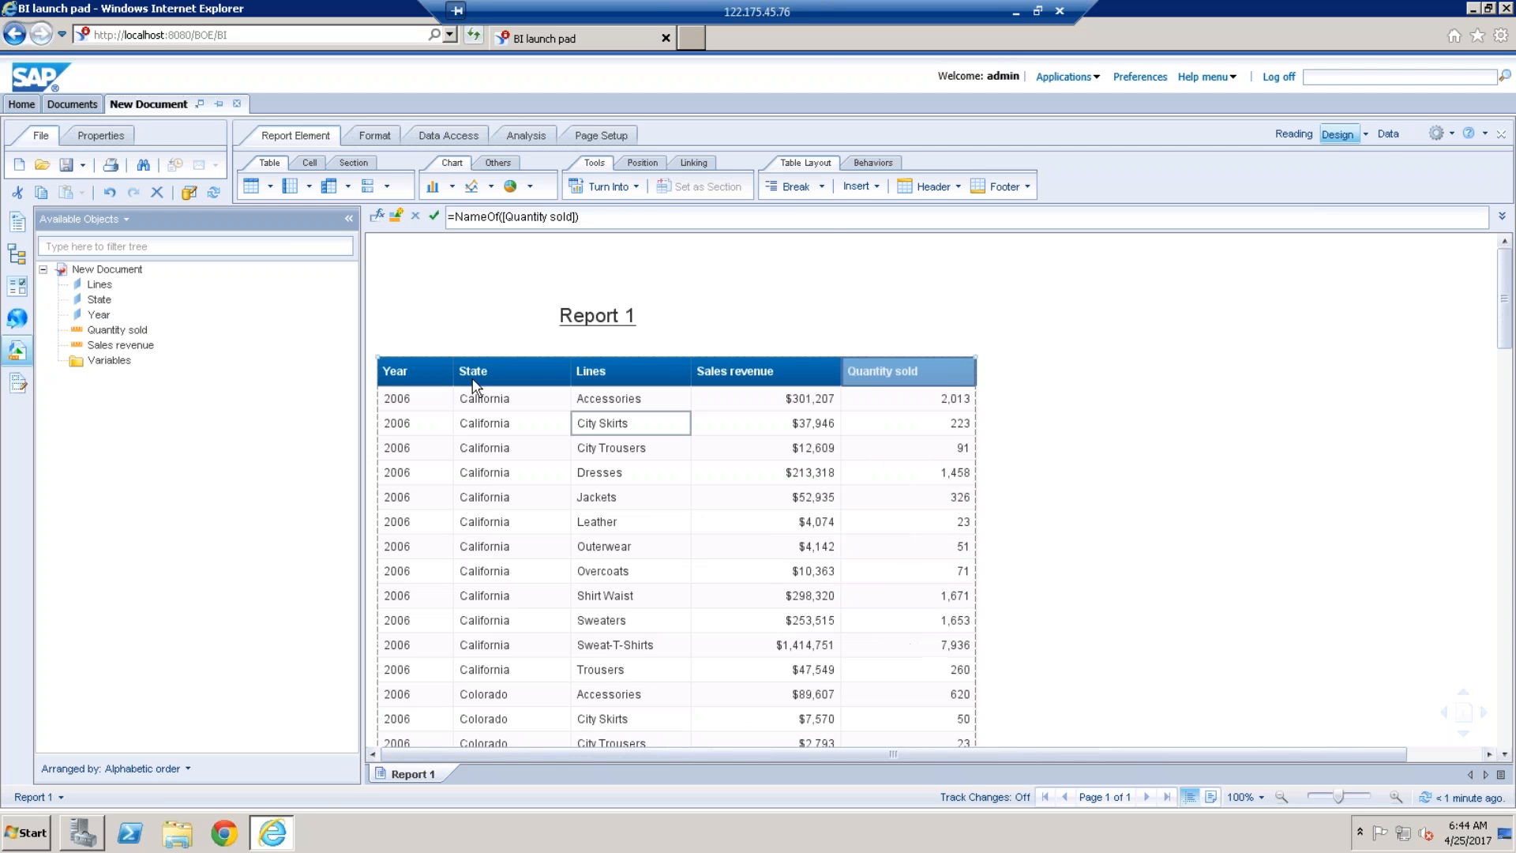
left_click(447, 371)
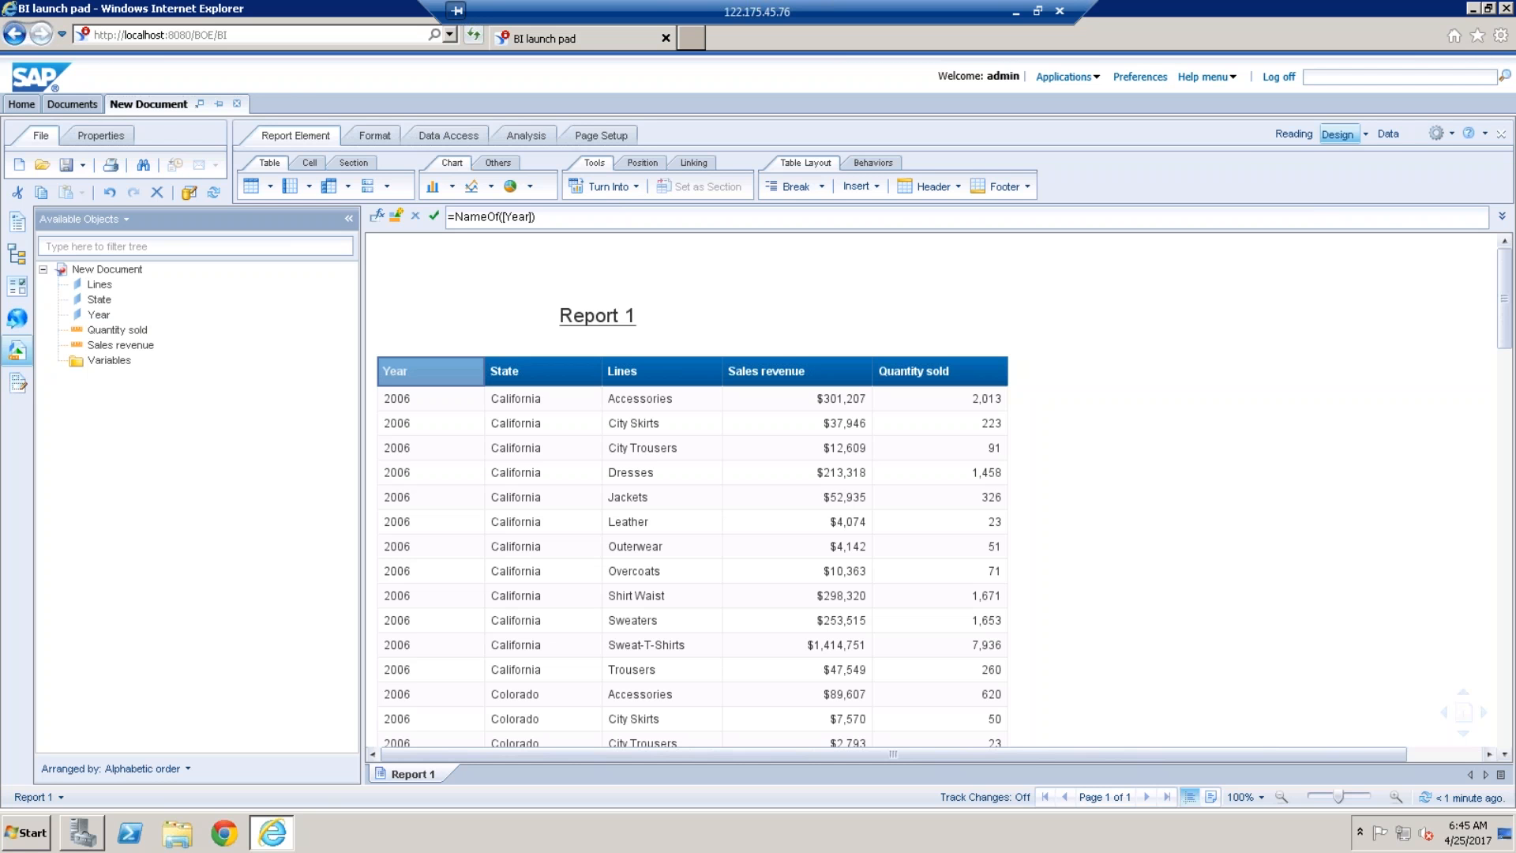
Check the report in Reading mode, return to Design mode and change the query's Year filter to a prompt
left_click(1293, 134)
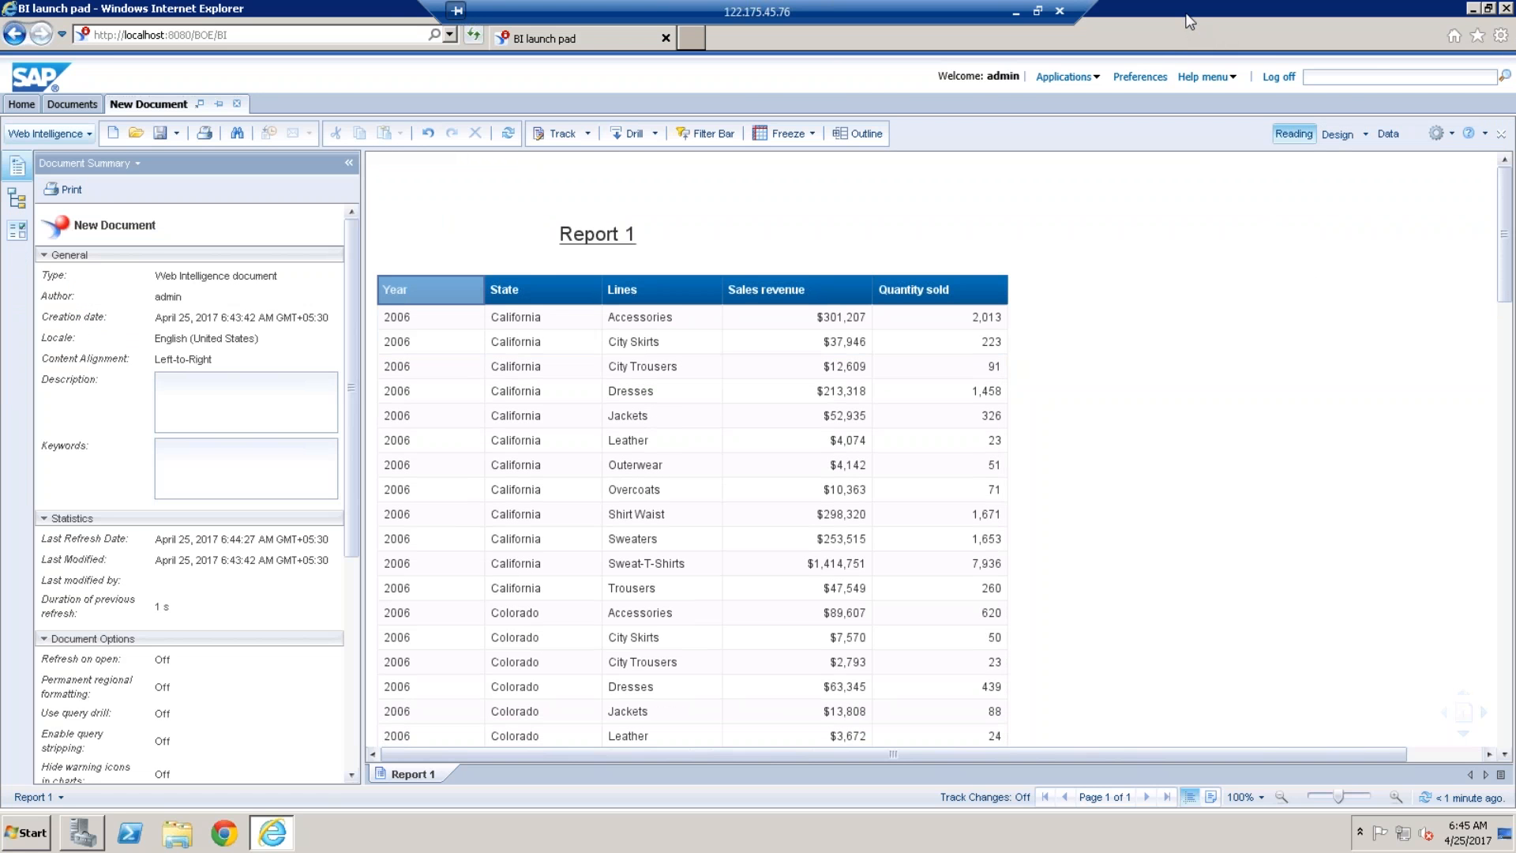
left_click(1349, 134)
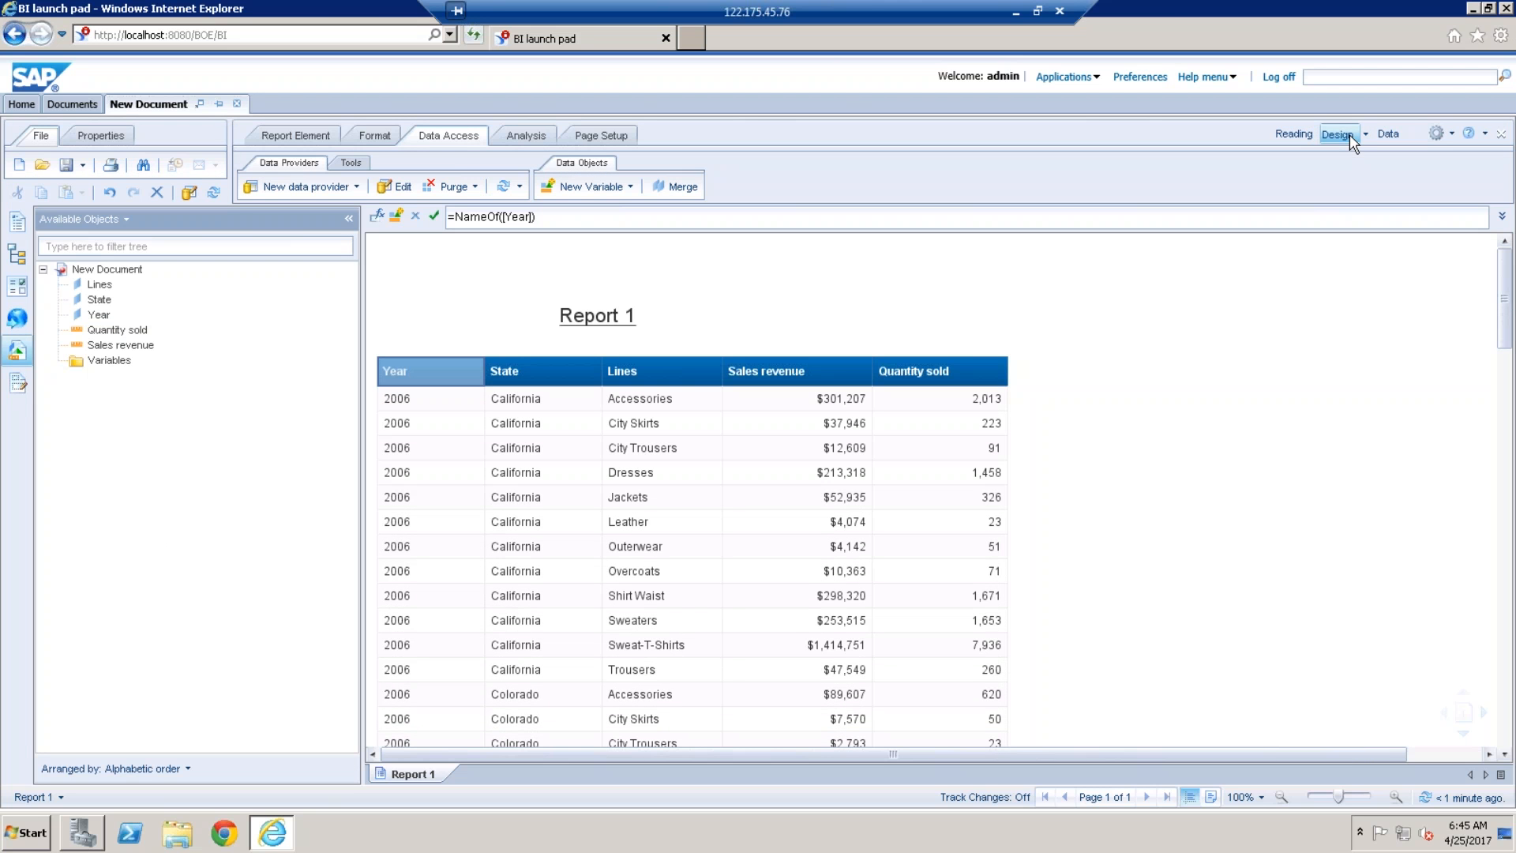
left_click(406, 189)
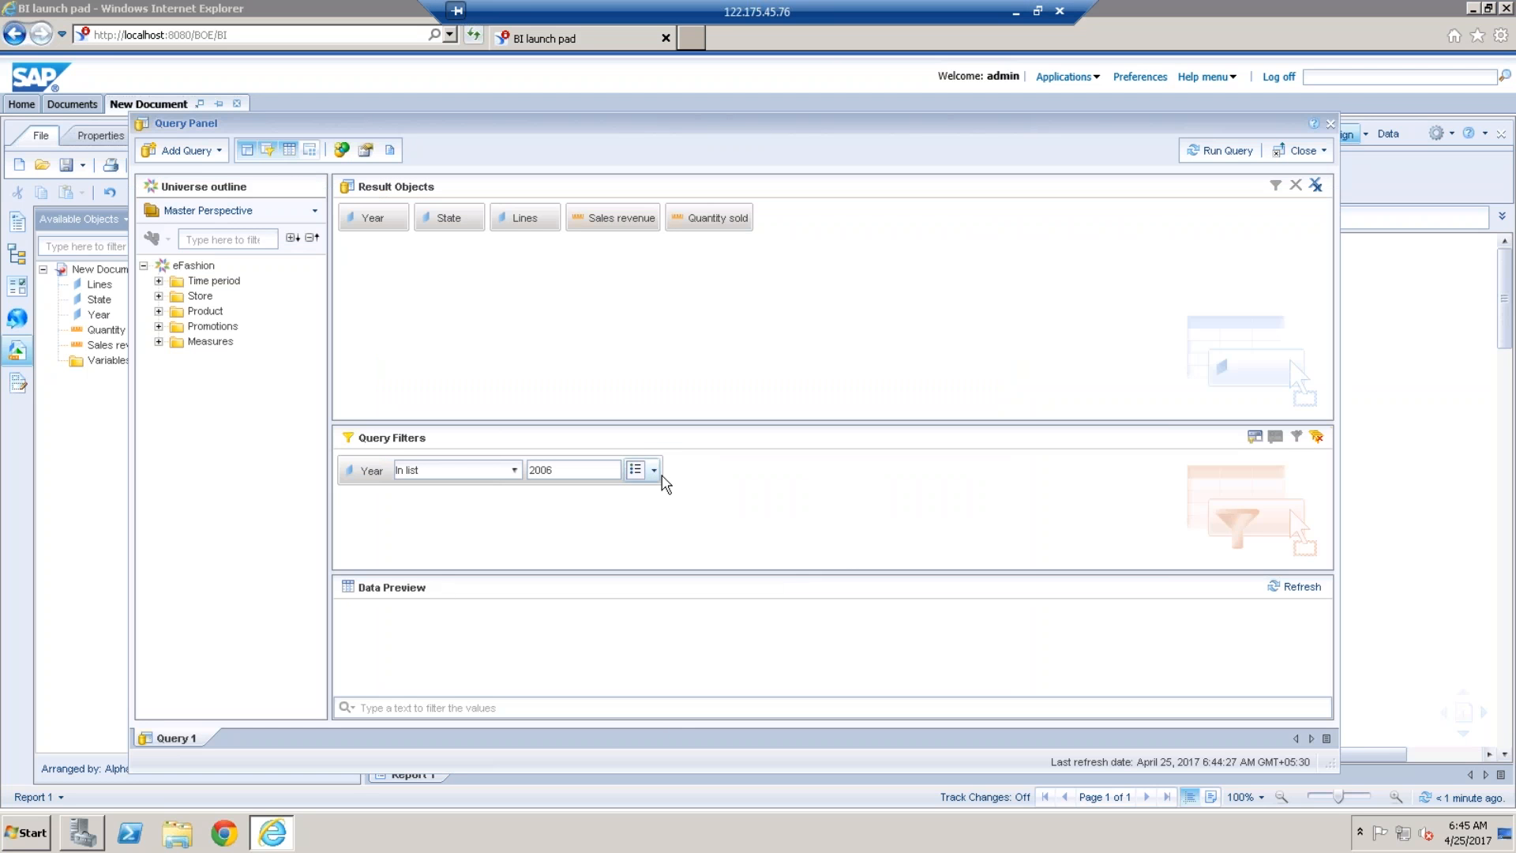
left_click(655, 472)
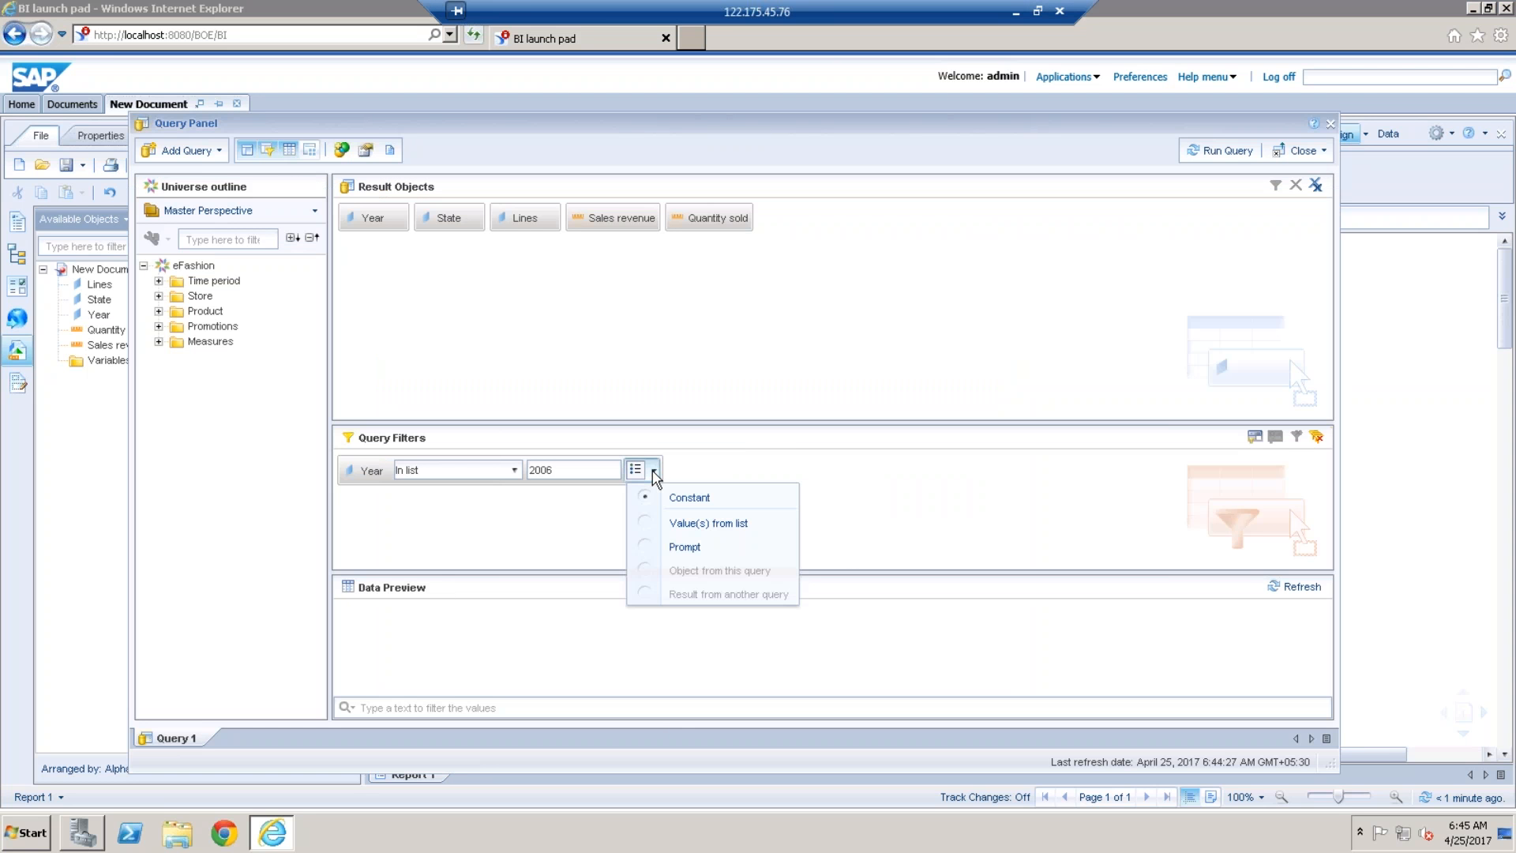
left_click(694, 549)
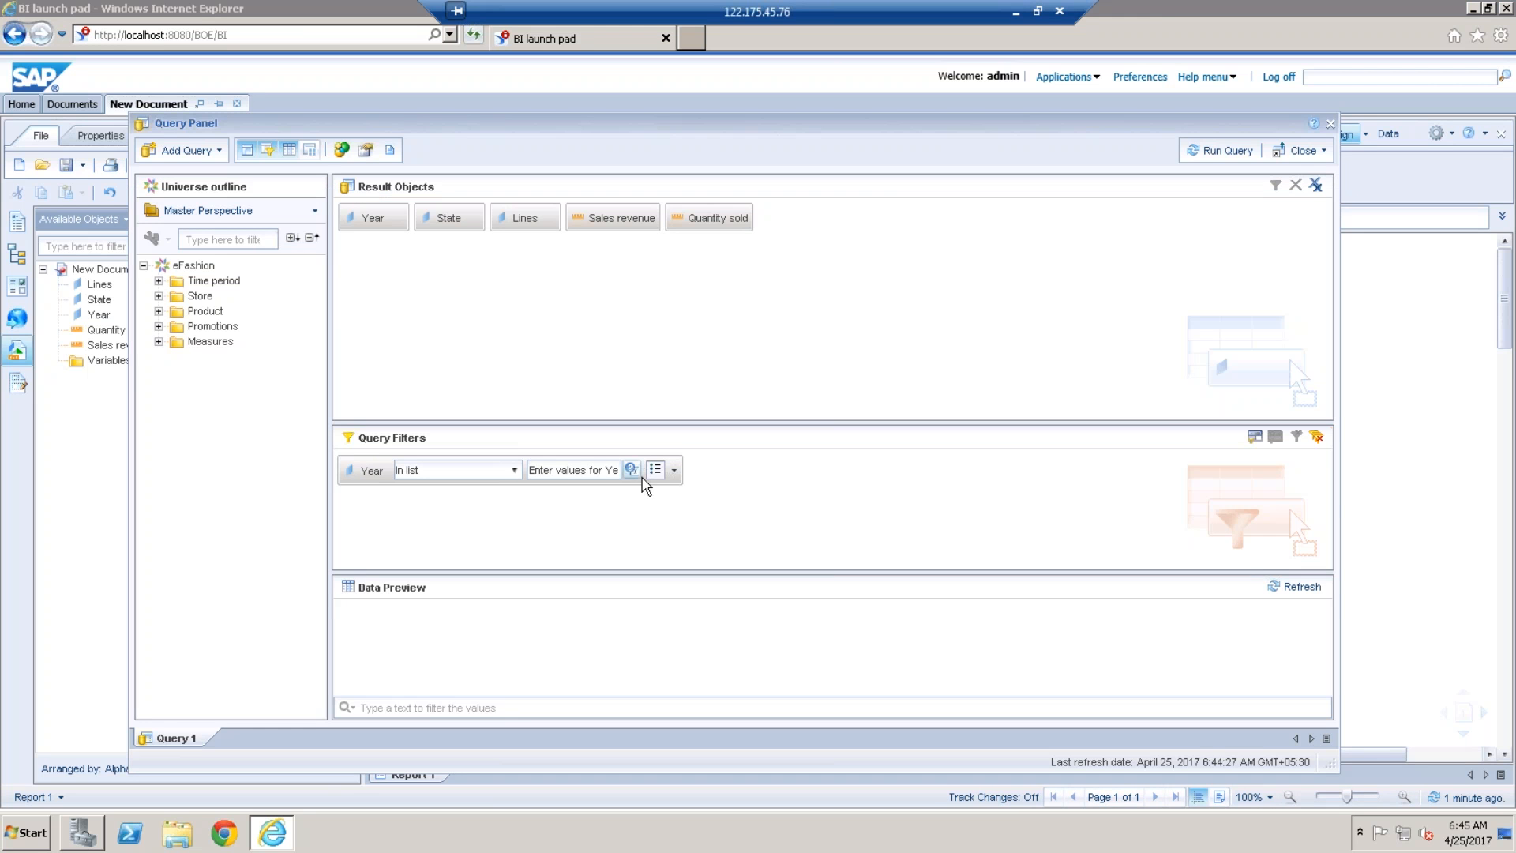
Add State from the Store class as a query filter and set its operand to a prompt
left_click(159, 297)
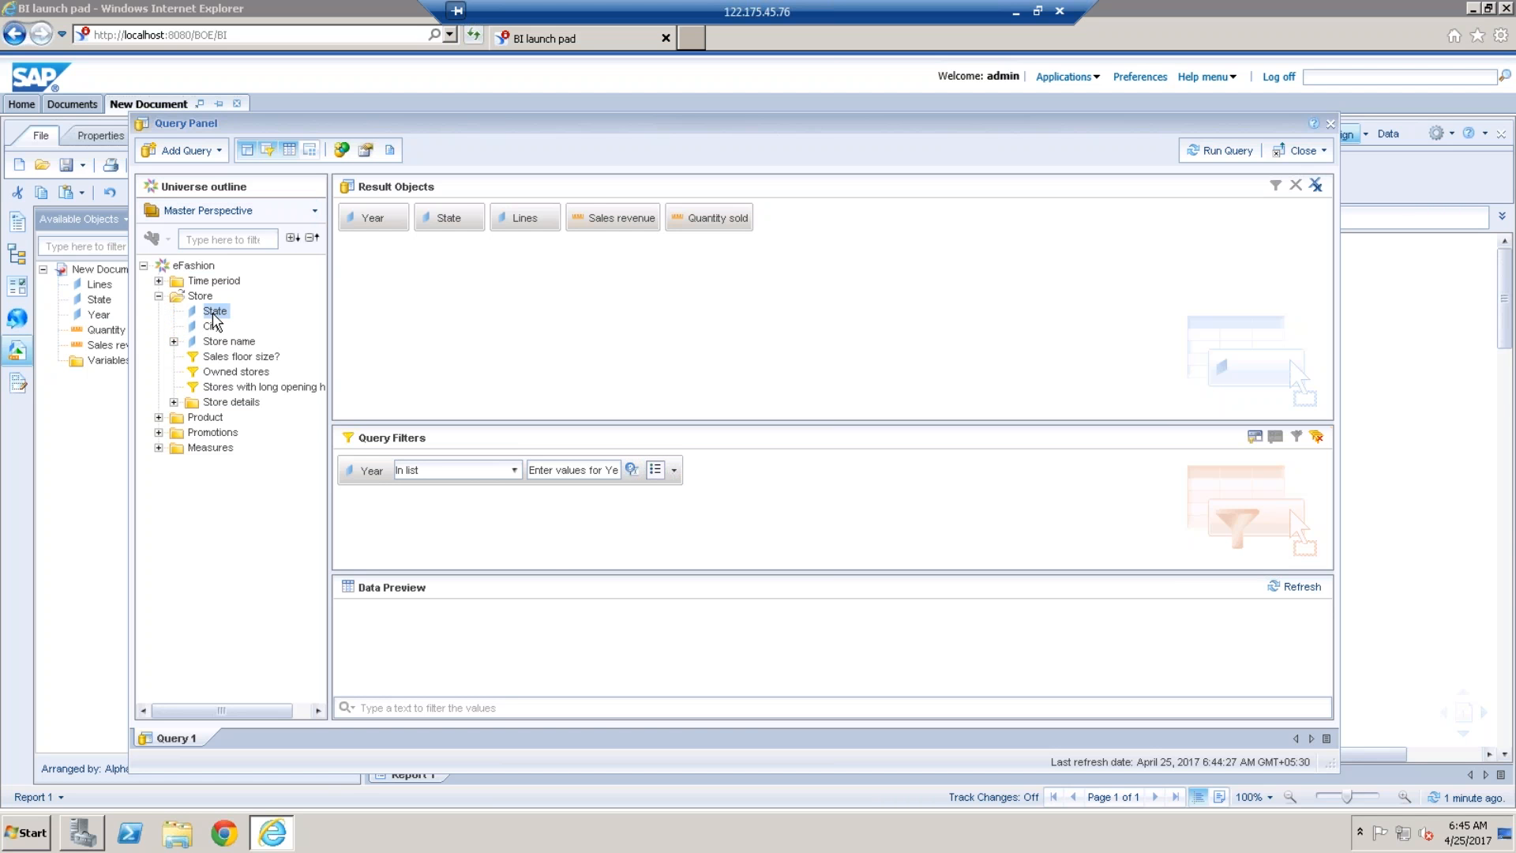
left_click_drag(213, 320, 399, 515)
left_click(686, 505)
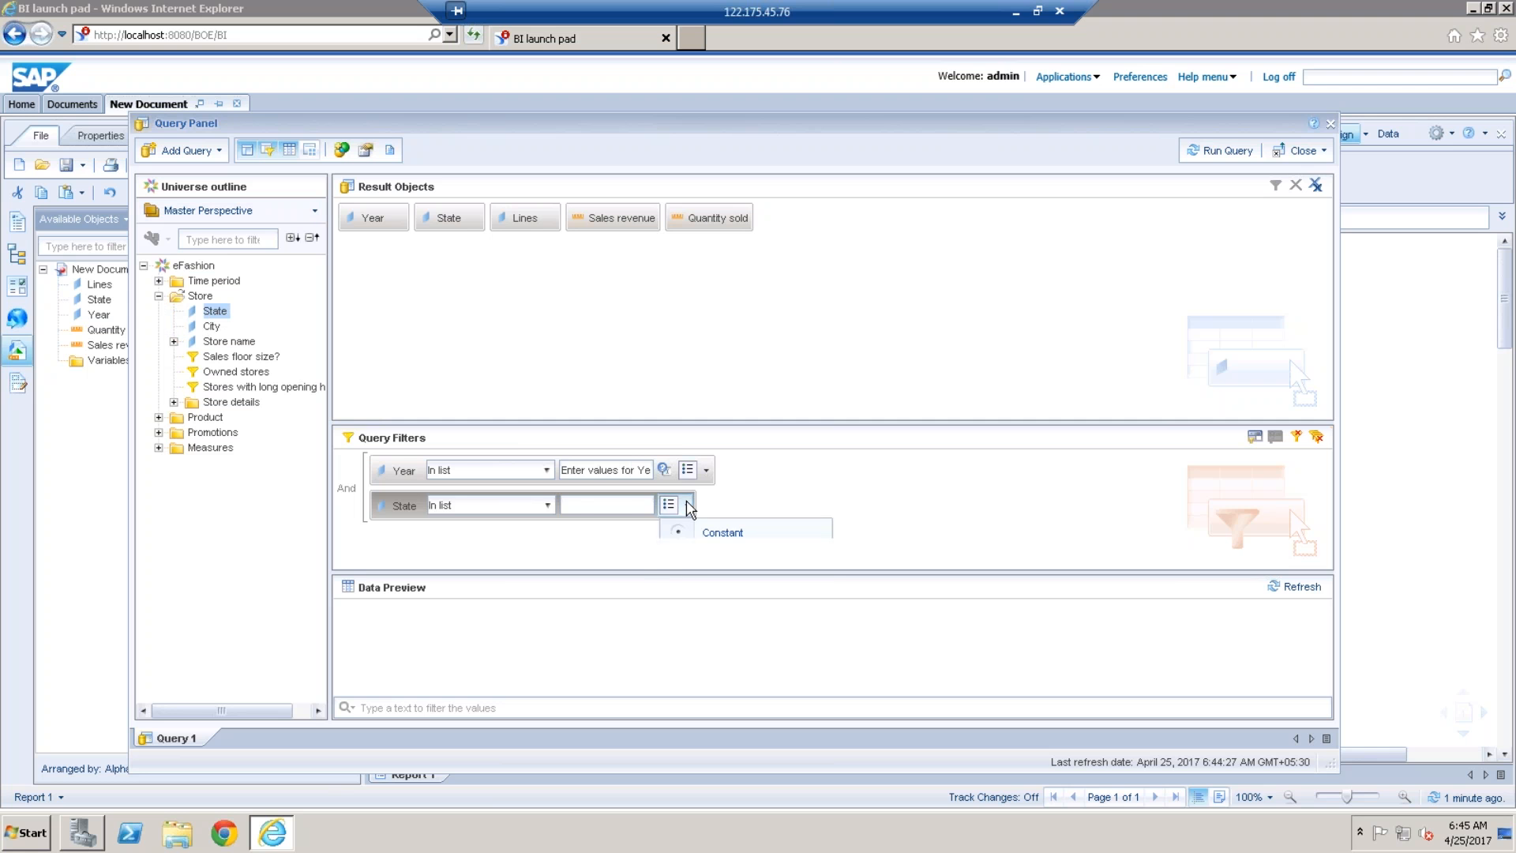
left_click(735, 583)
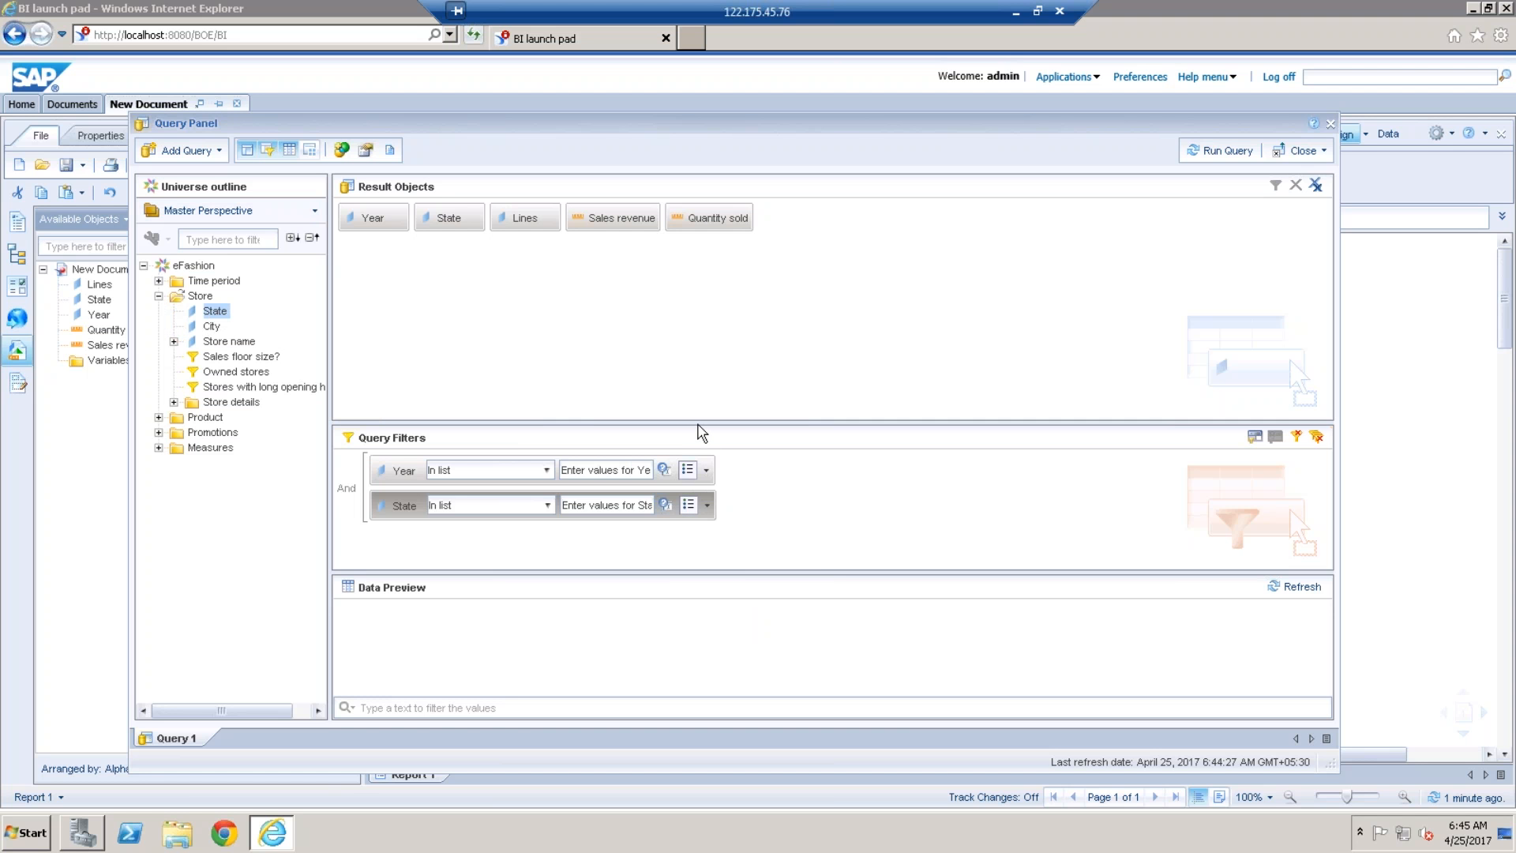
Enlarge the Query Filters area and add Lines from the Product class as a prompted filter
left_click_drag(698, 425, 701, 372)
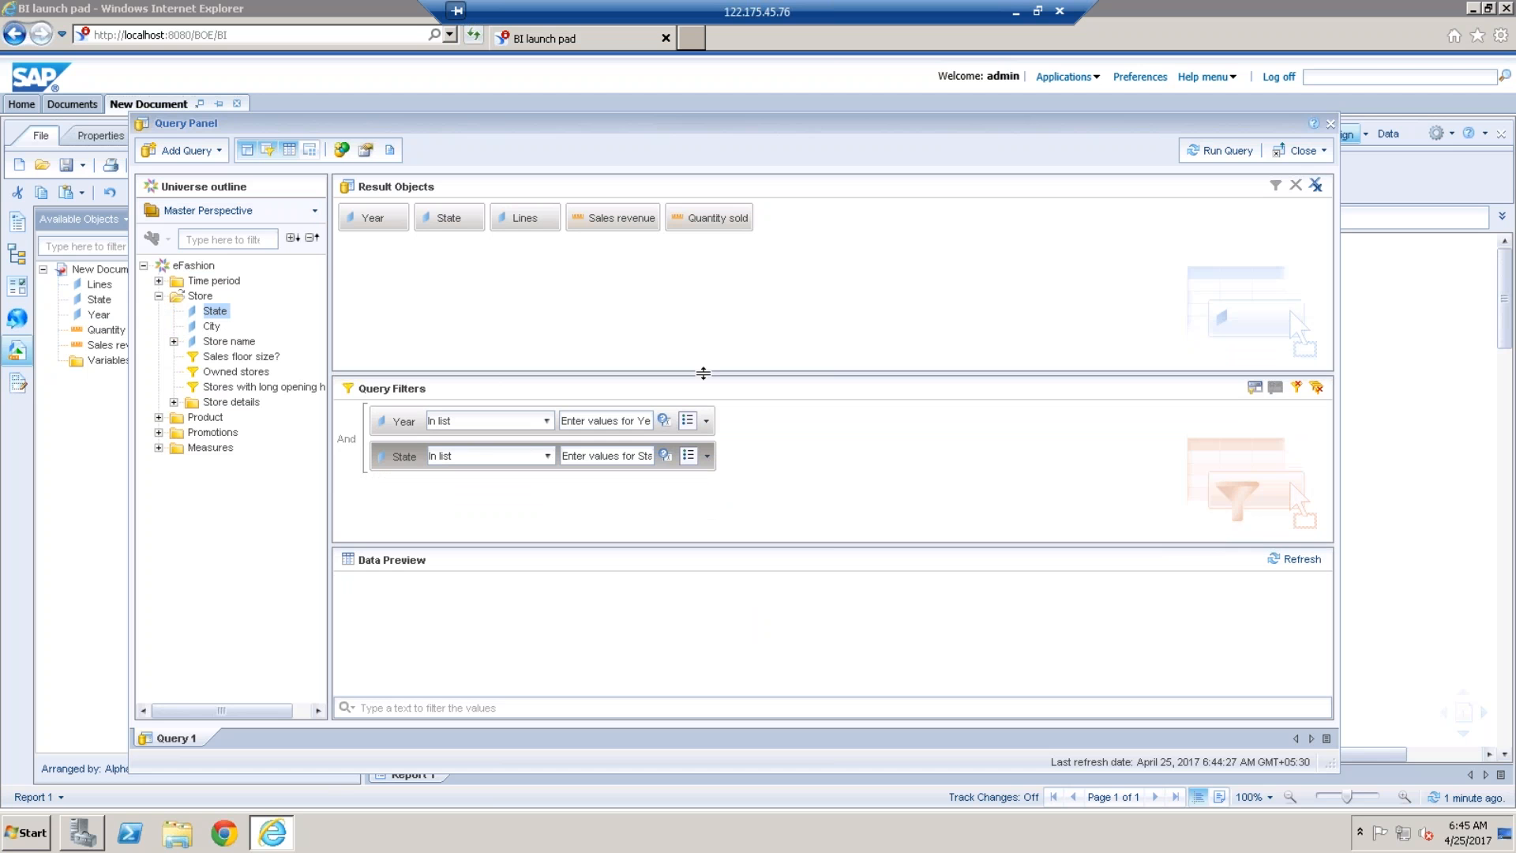
left_click(160, 416)
left_click(215, 432)
left_click_drag(366, 450, 399, 494)
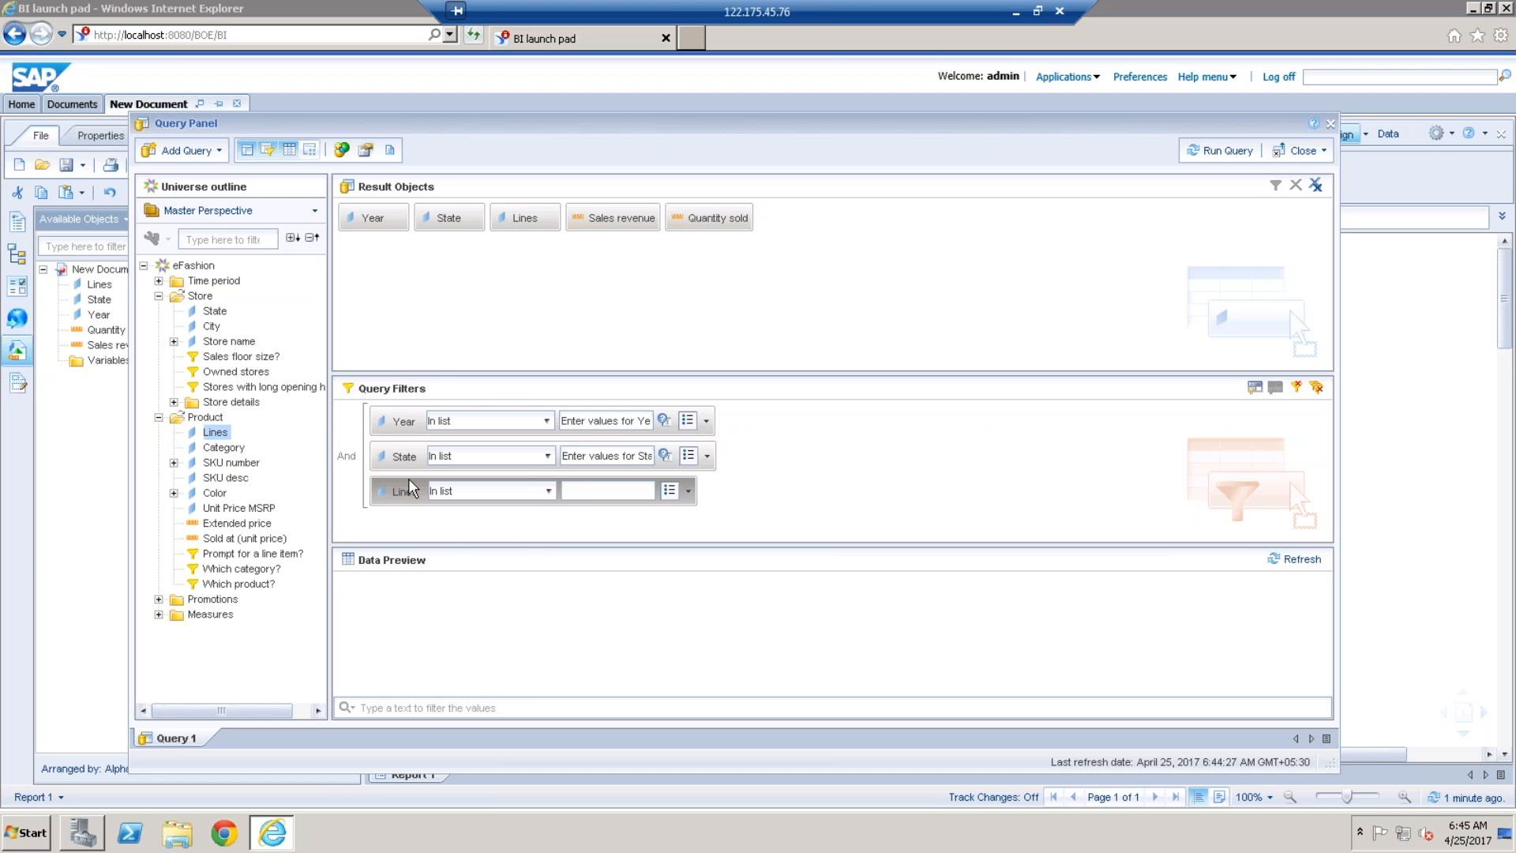
left_click(688, 491)
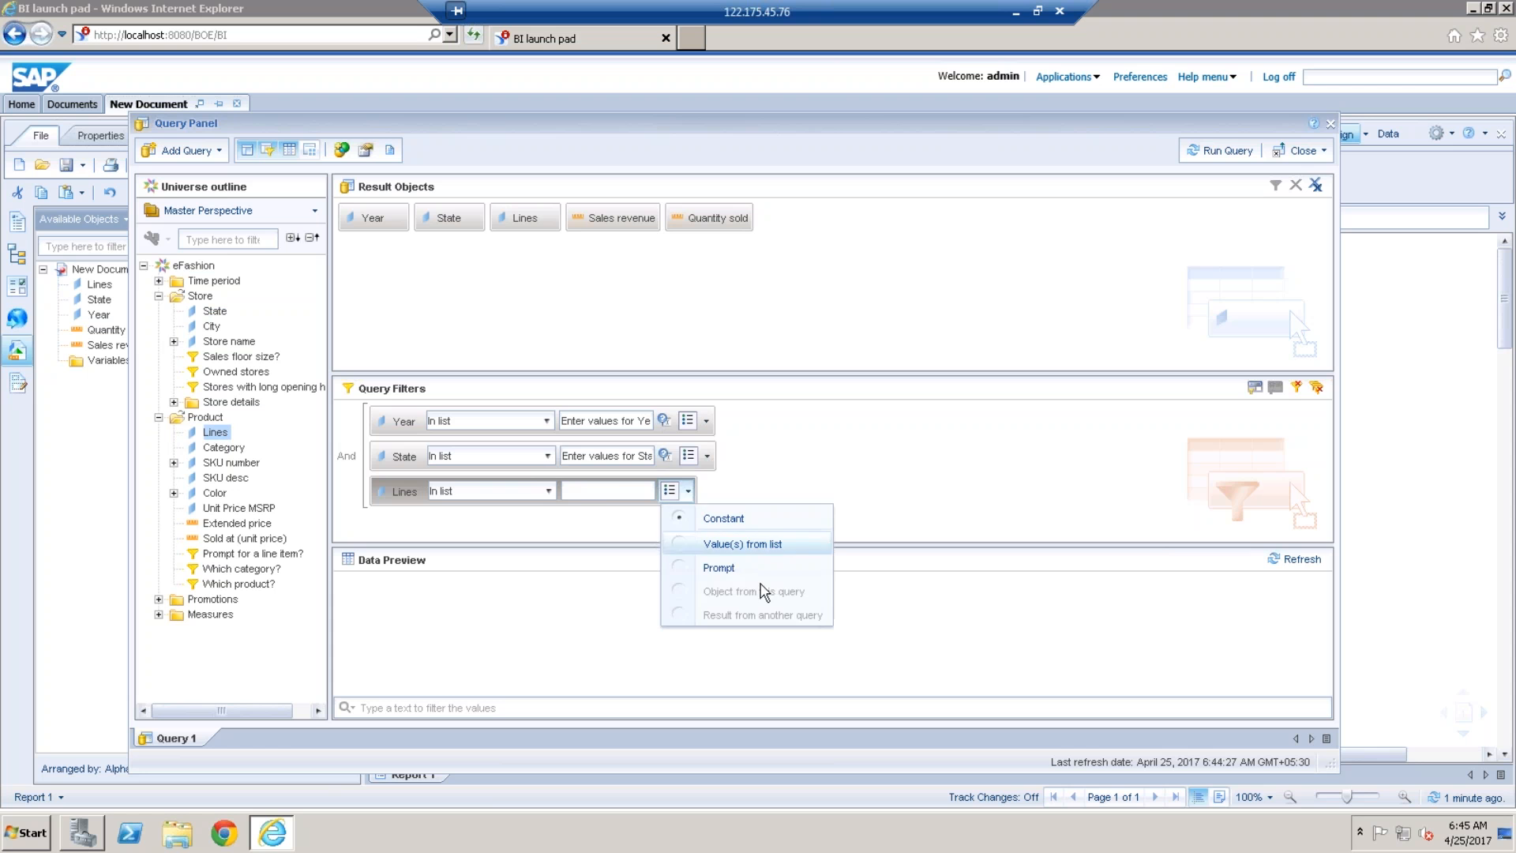
left_click(720, 569)
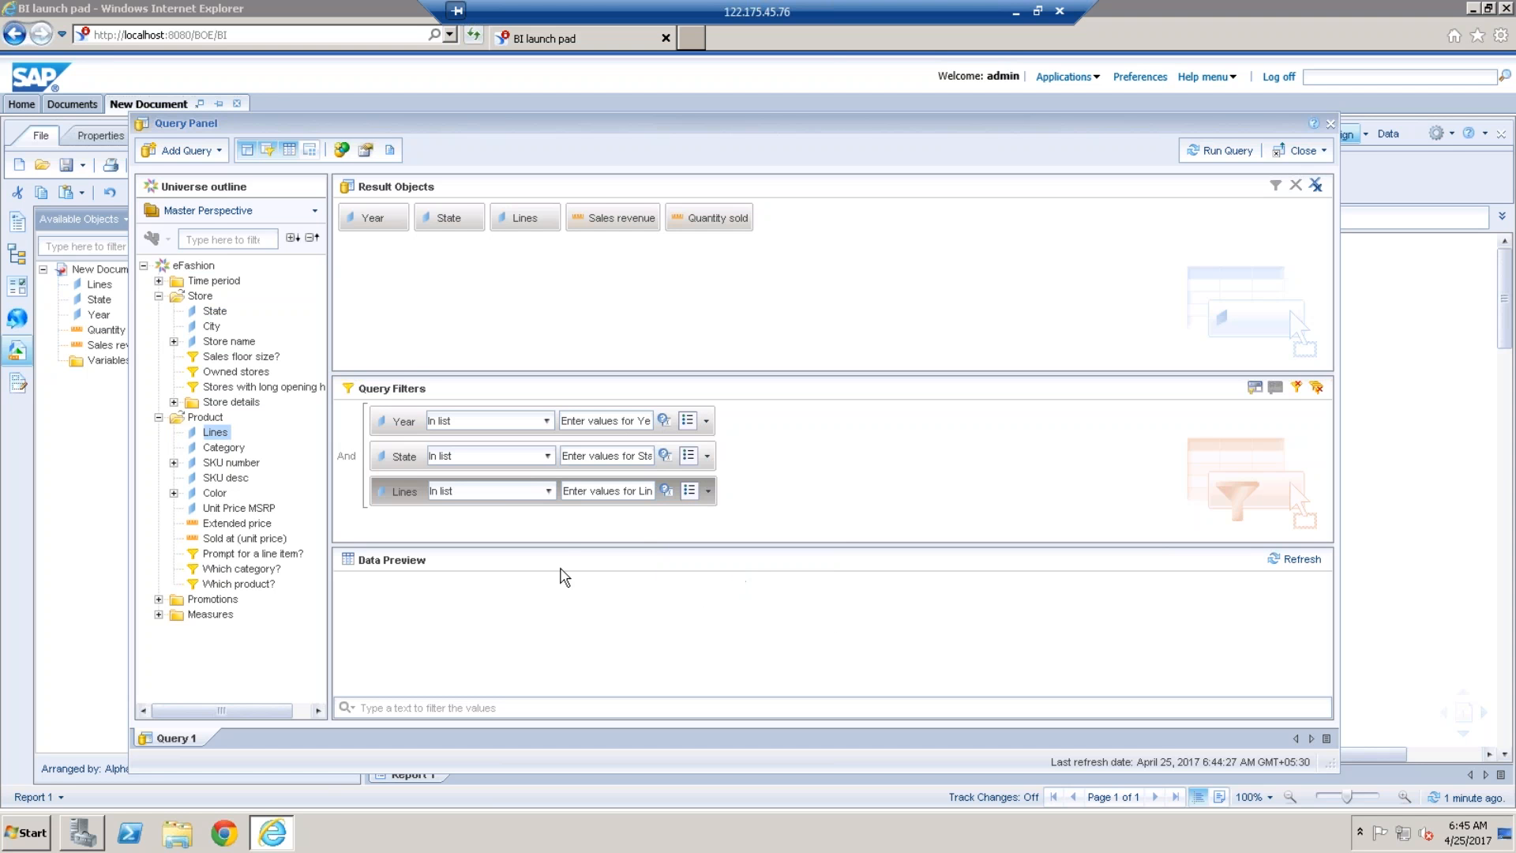
left_click_drag(559, 543, 562, 570)
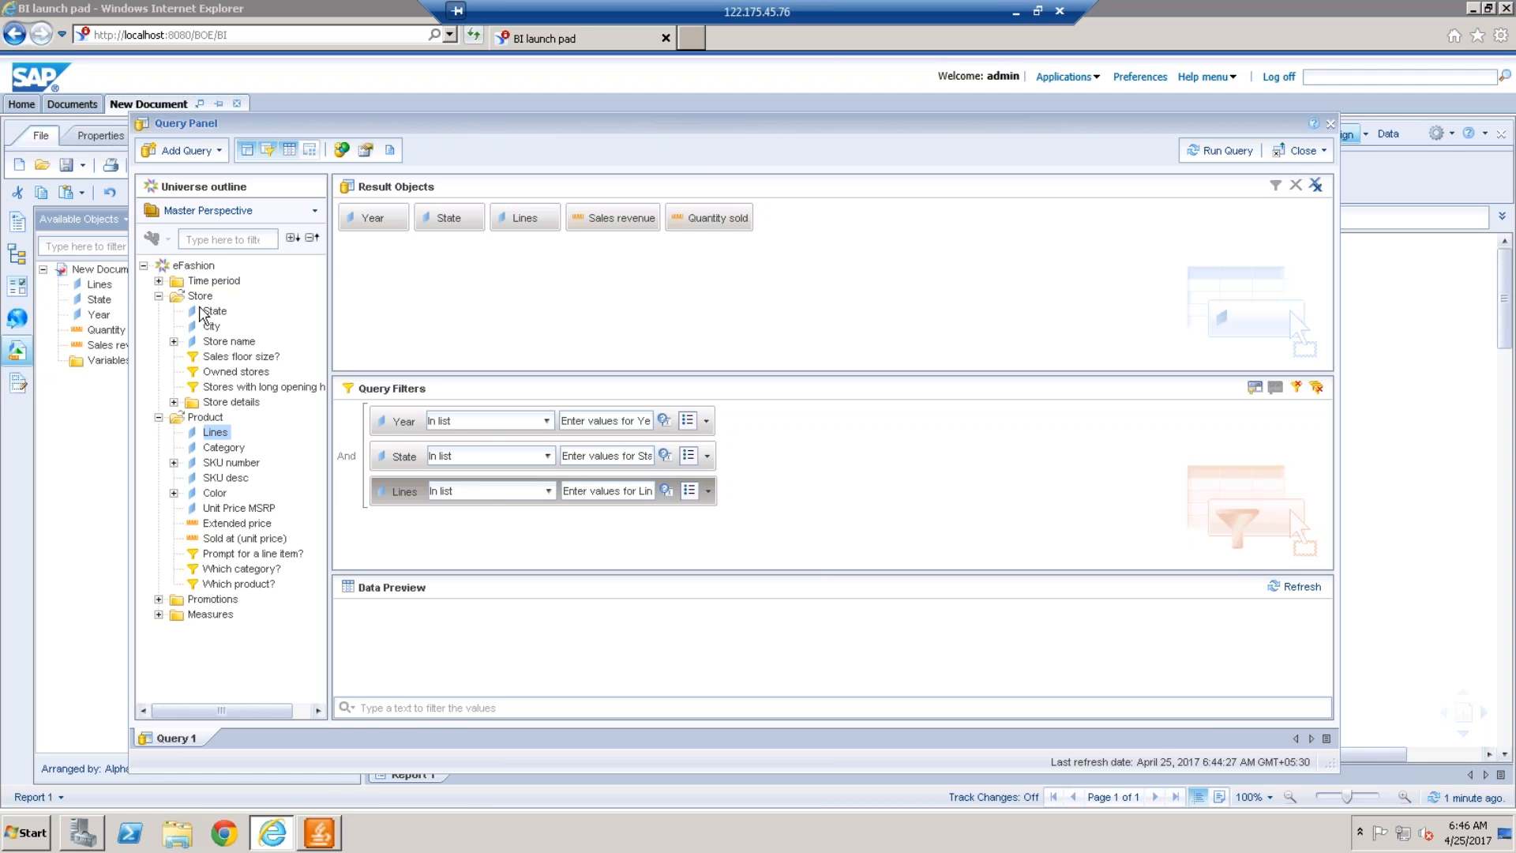
Dismiss the runtime error message, then run the query and choose 2007 for the Year prompt
left_click(328, 836)
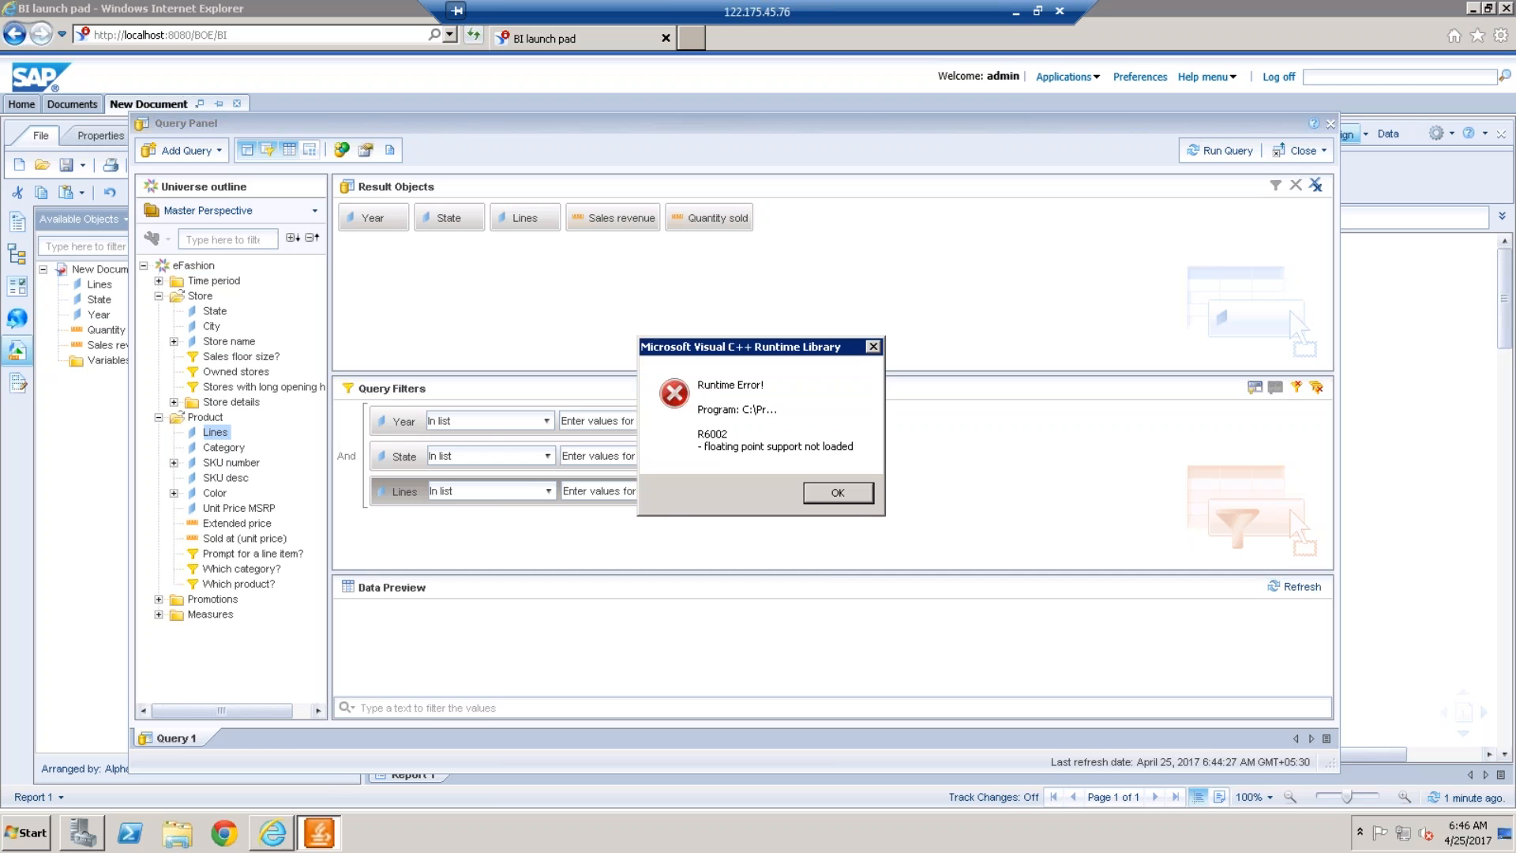
left_click(855, 495)
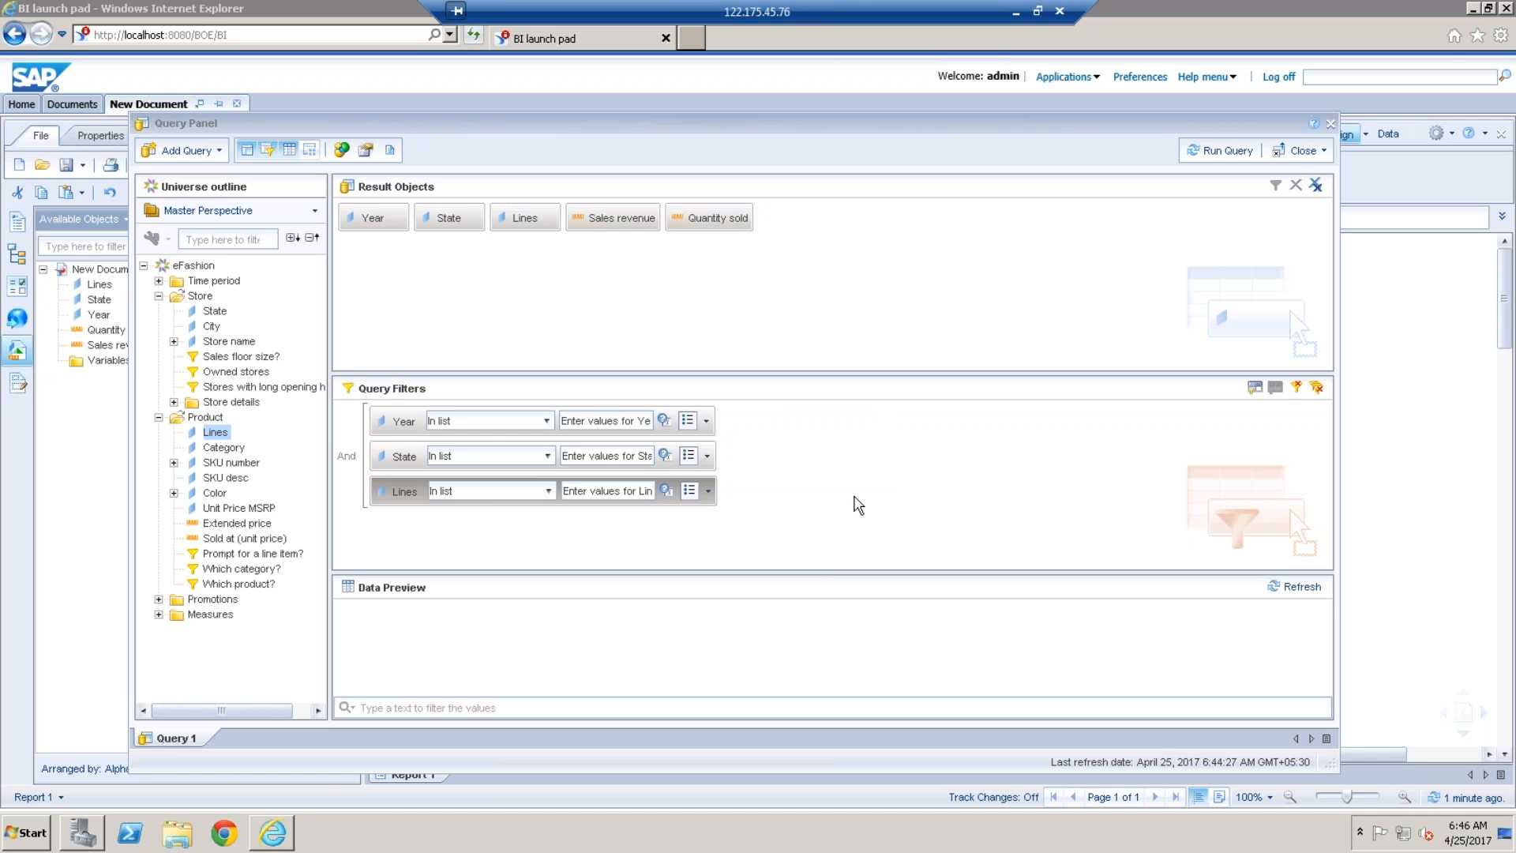
left_click(1229, 150)
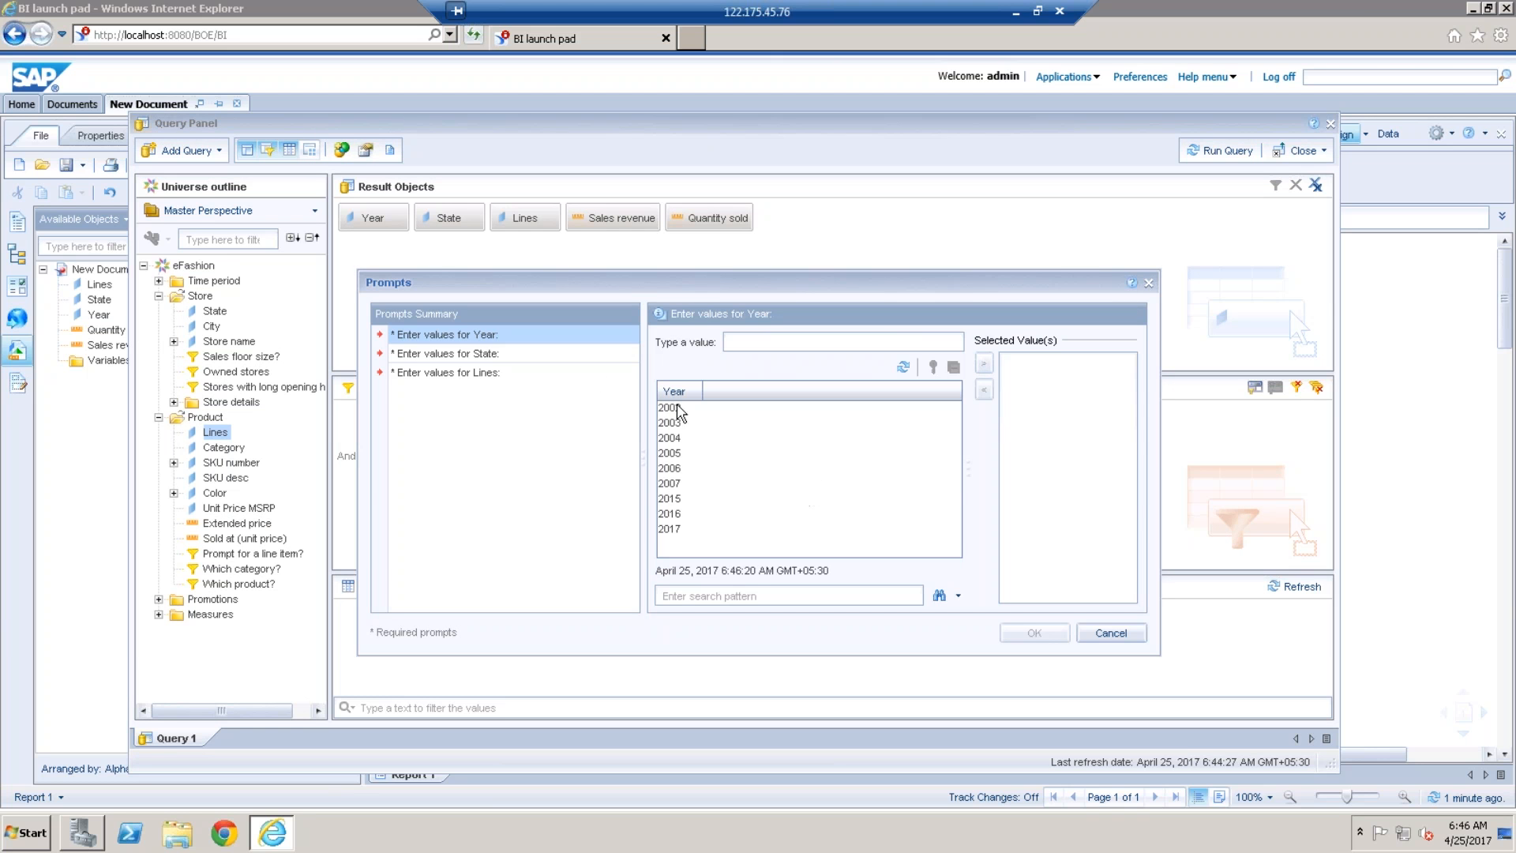
double_click(677, 485)
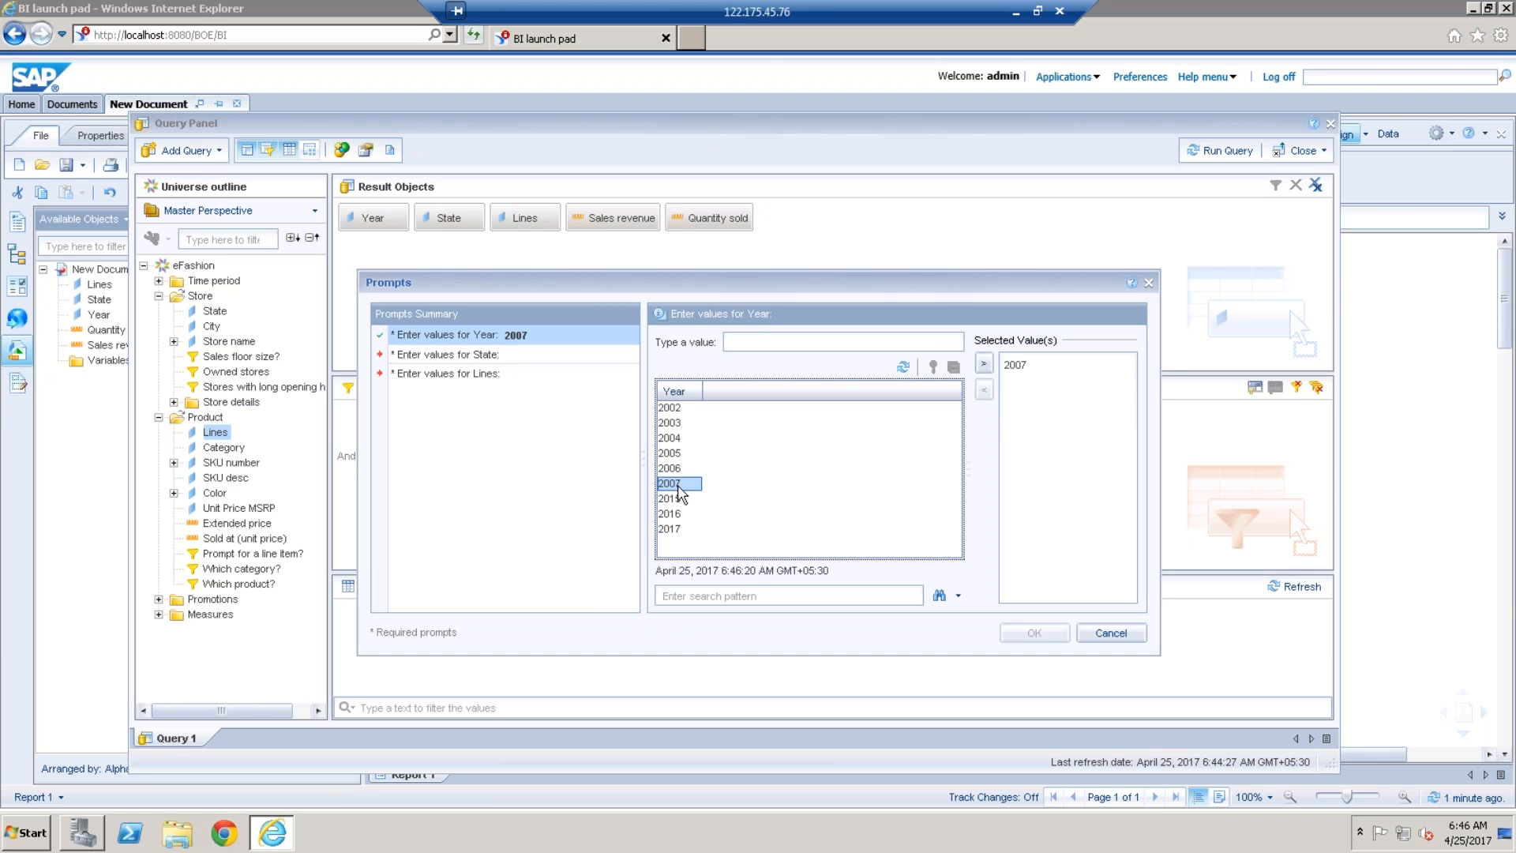
Choose Florida and DC as the values for the State prompt
left_click(464, 357)
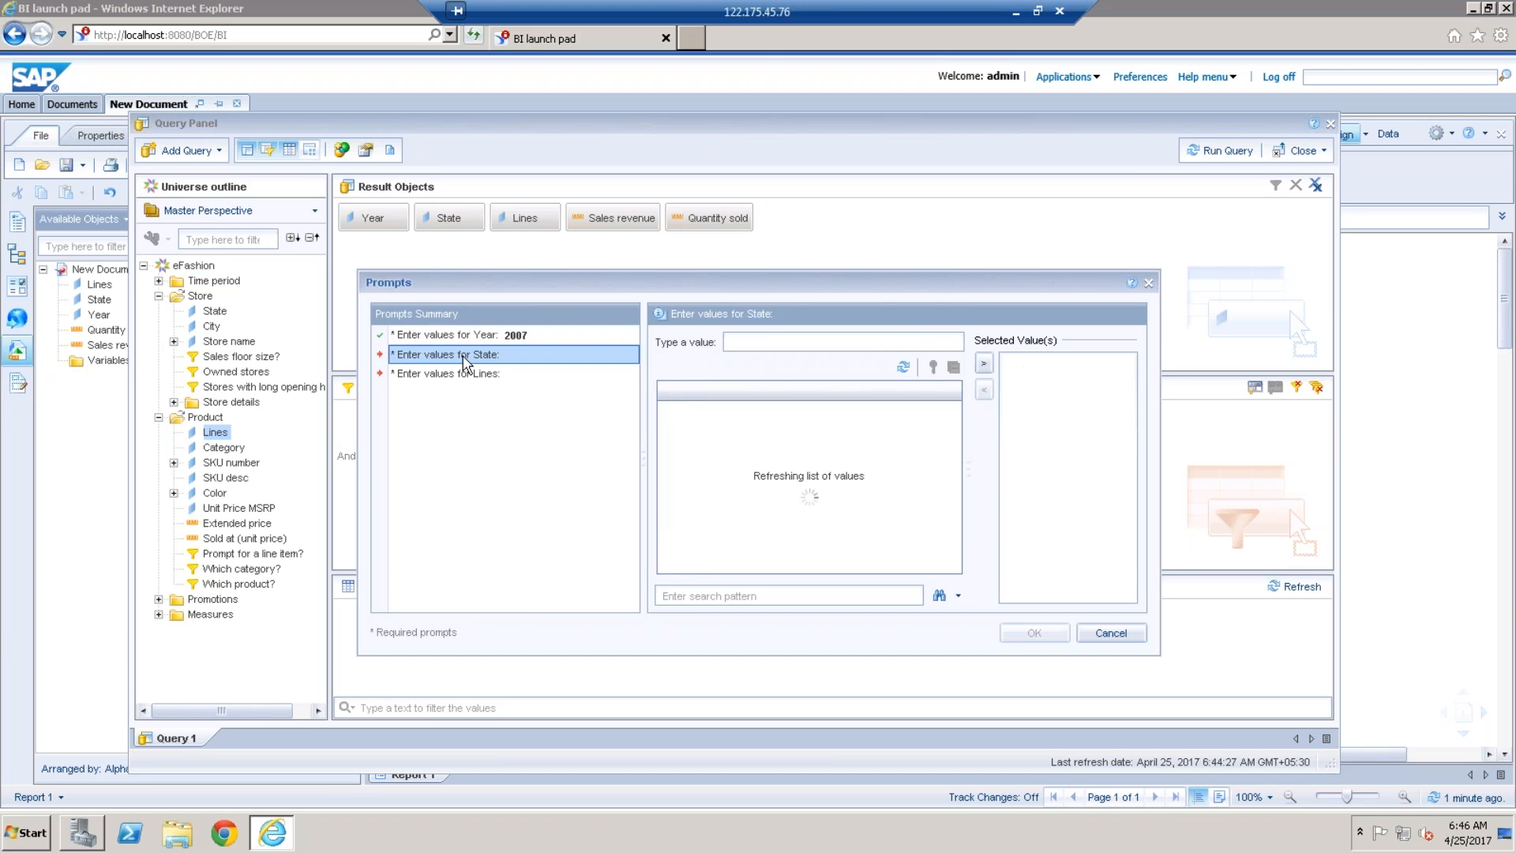
double_click(685, 454)
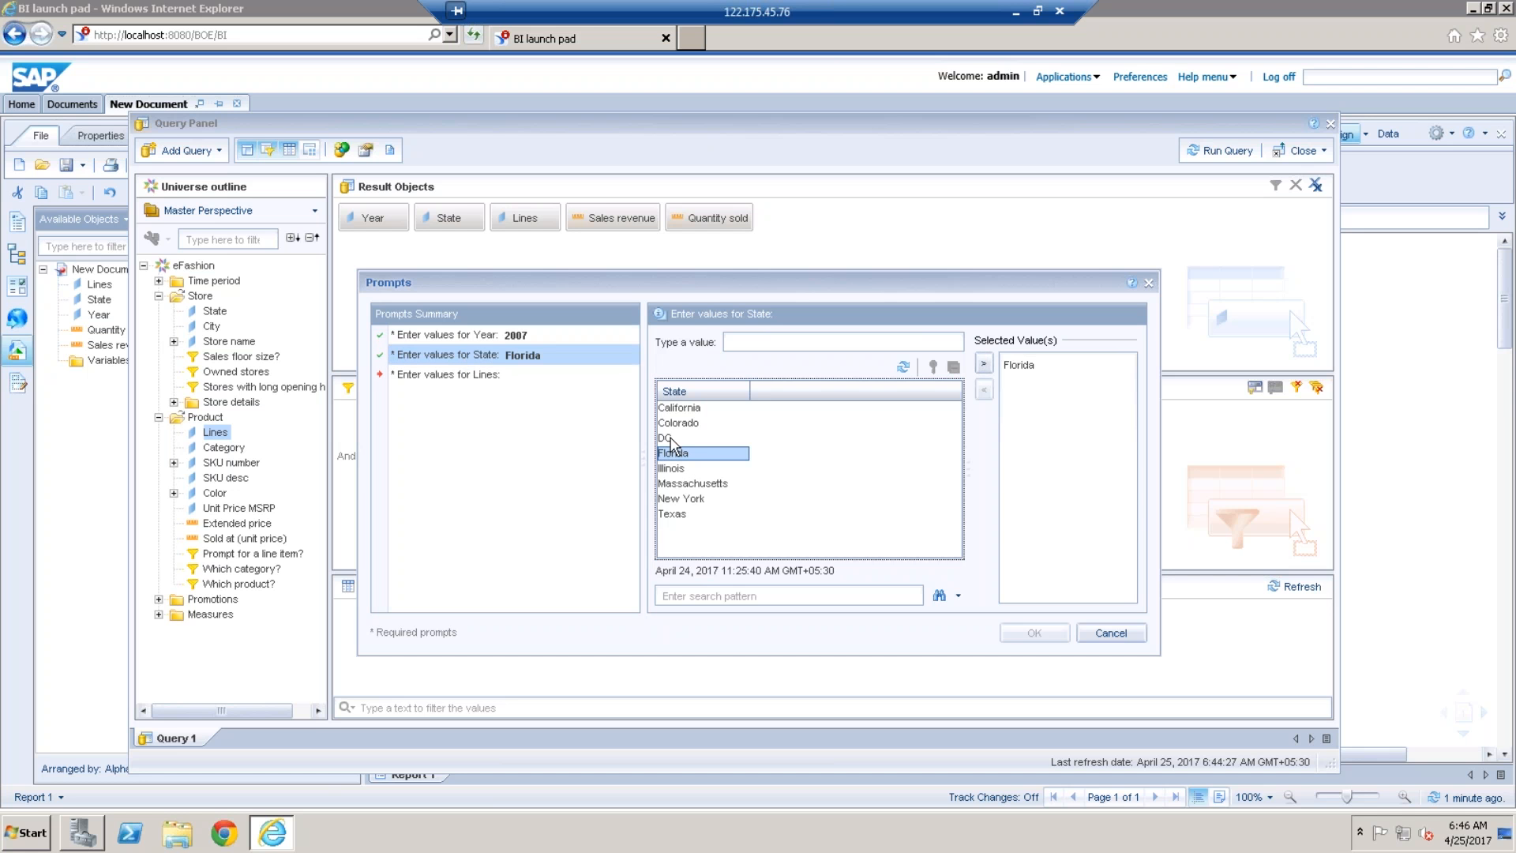
left_click(670, 439)
double_click(670, 439)
Choose Accessories, City Skirts, City Trousers, Dresses and Jackets for the Lines prompt and confirm the prompts
left_click(497, 378)
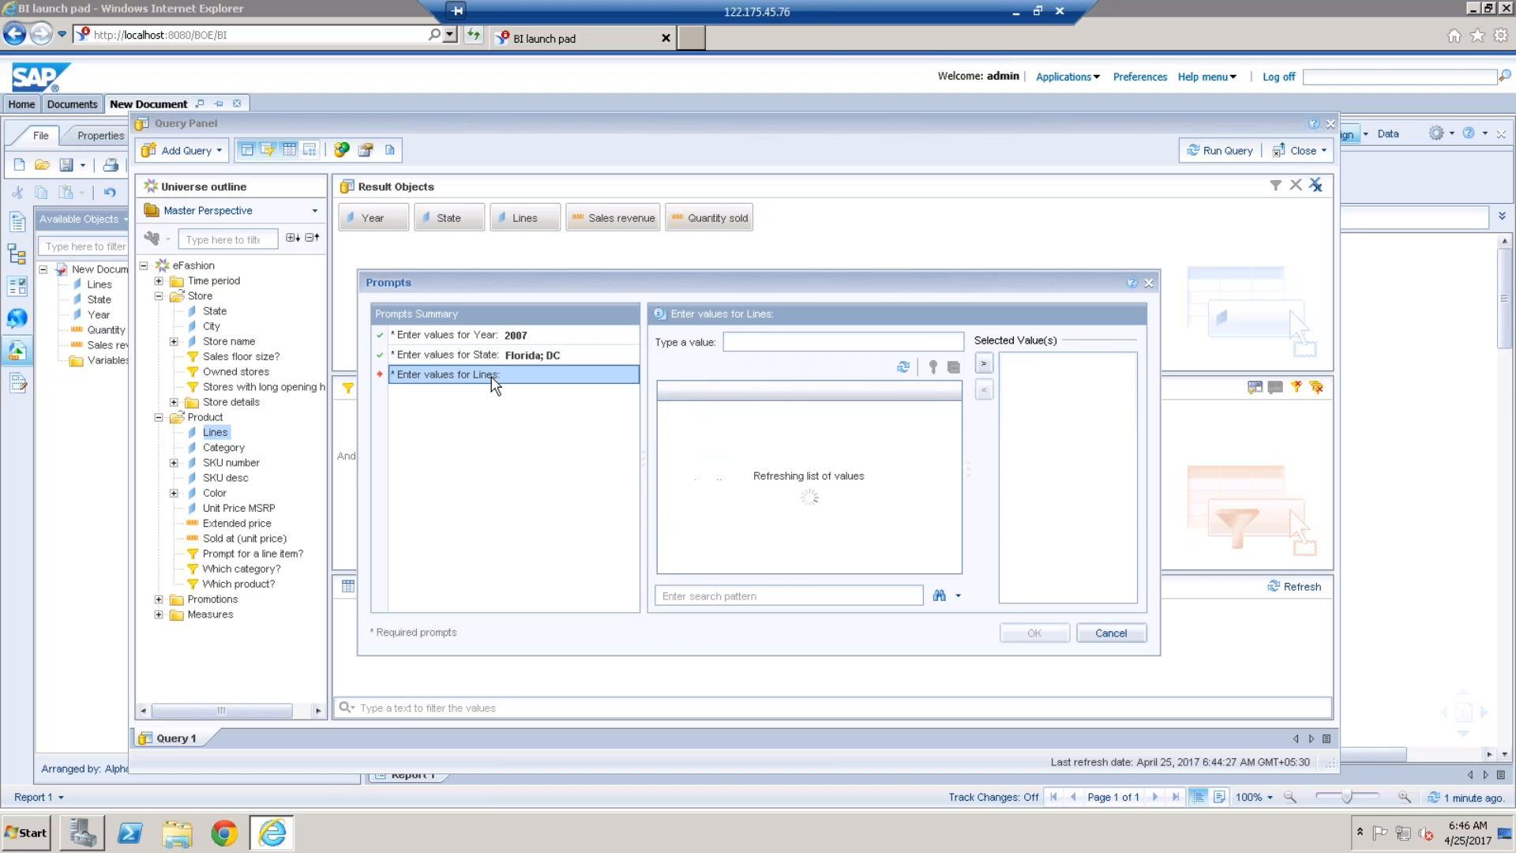
left_click(731, 407)
left_click(699, 439, "shift")
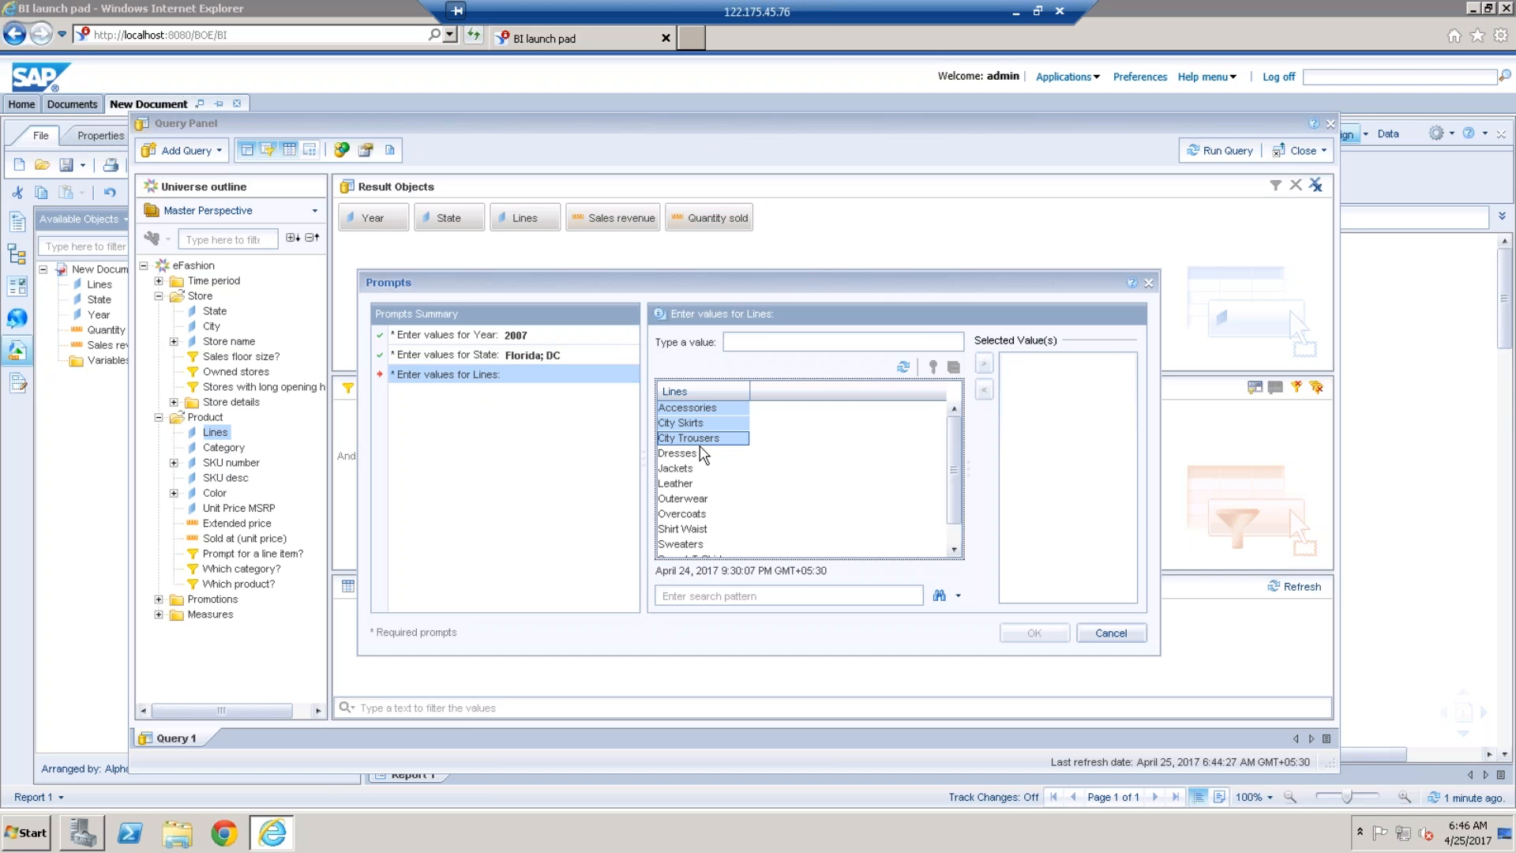
left_click(699, 455, "shift")
left_click(694, 471, "shift")
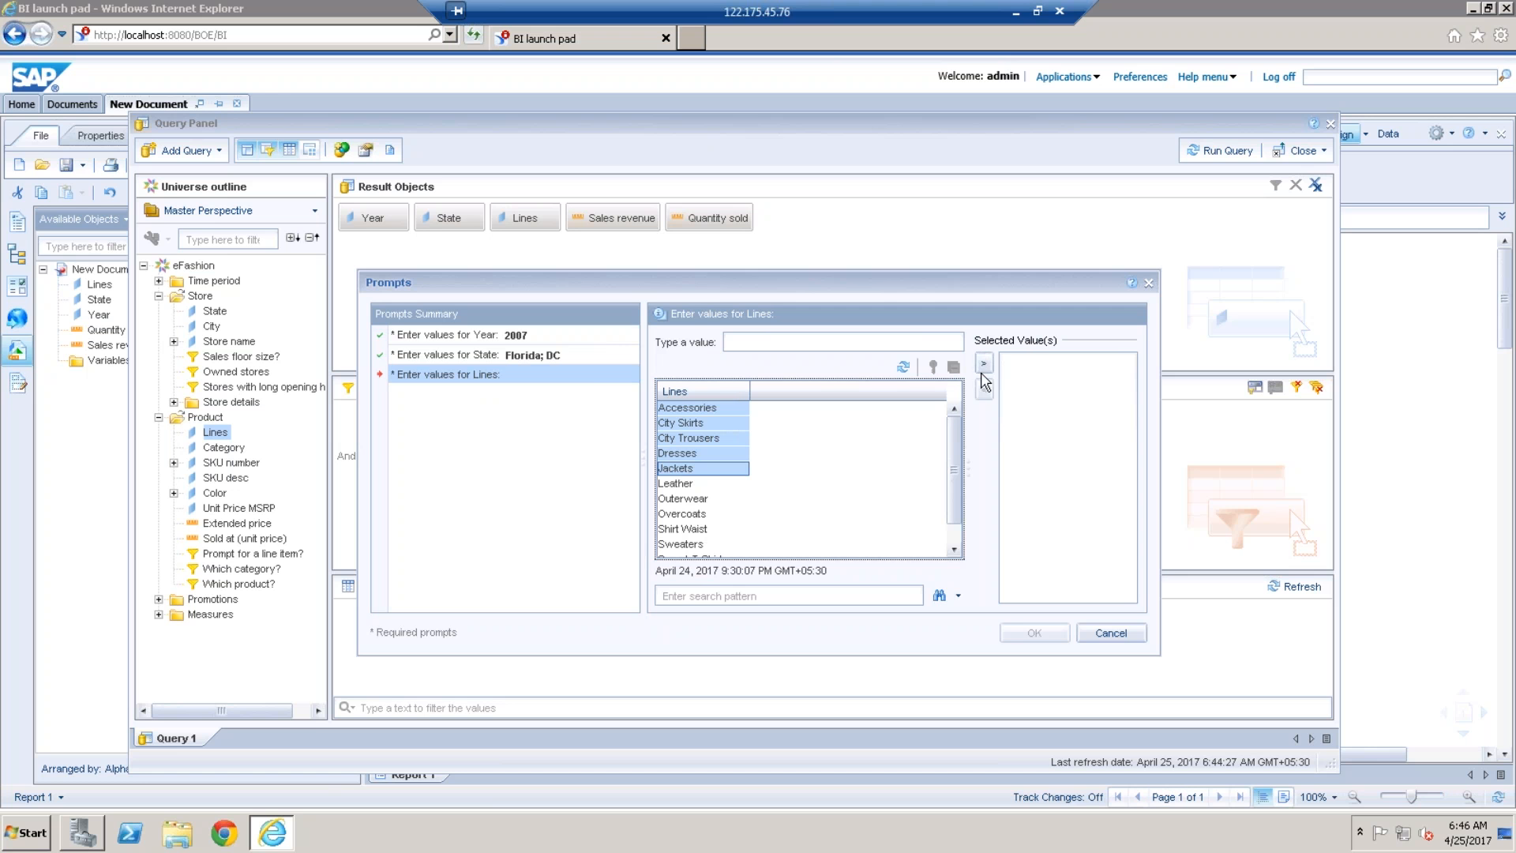
left_click(985, 365)
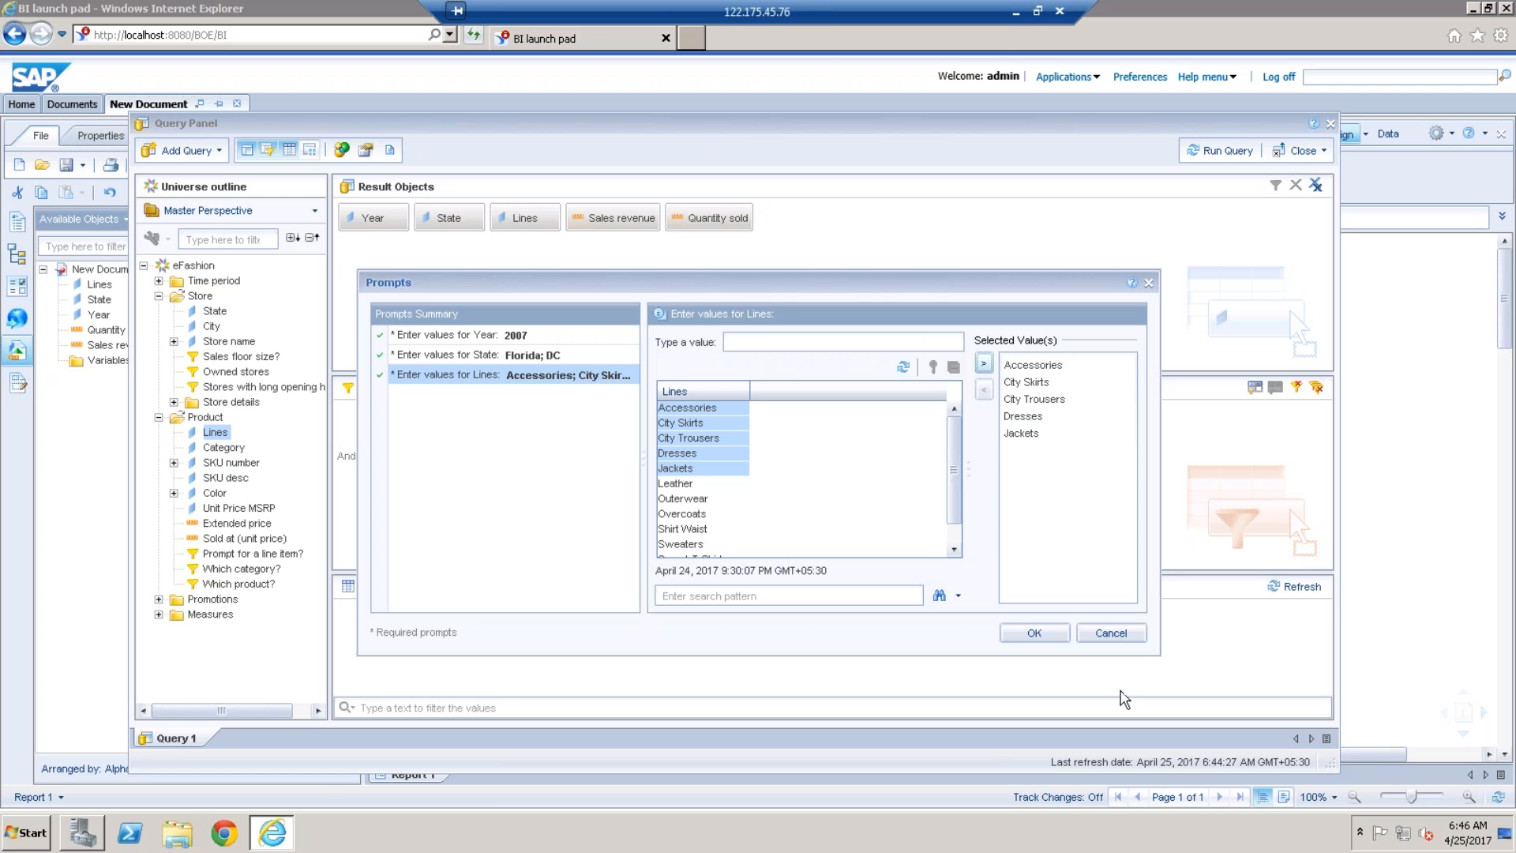
left_click(1034, 634)
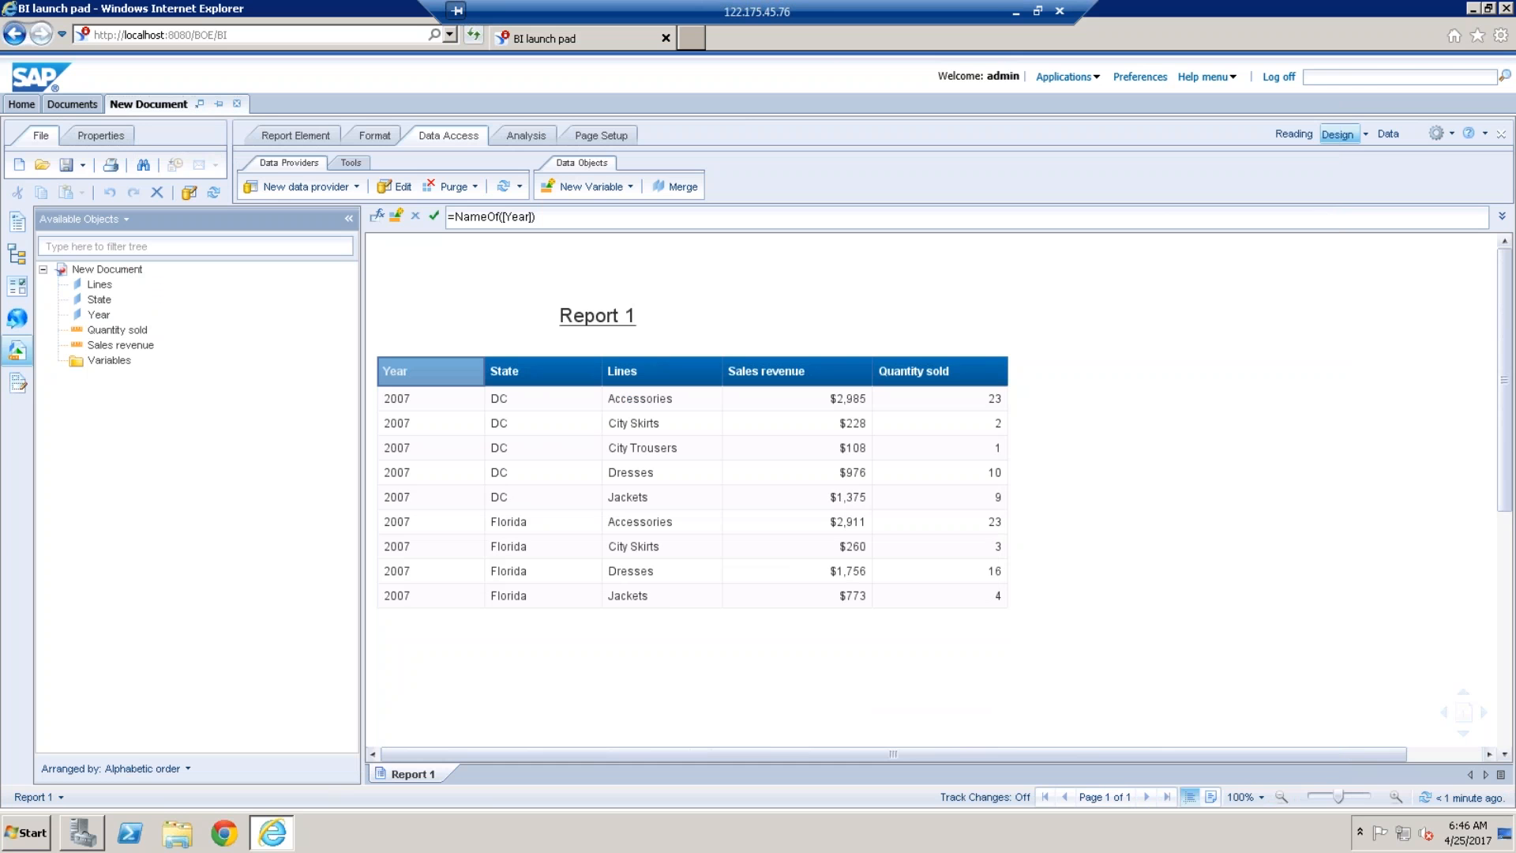
Switch the report to Reading mode and refresh it with 2017 as the only Year prompt value
left_click(529, 426)
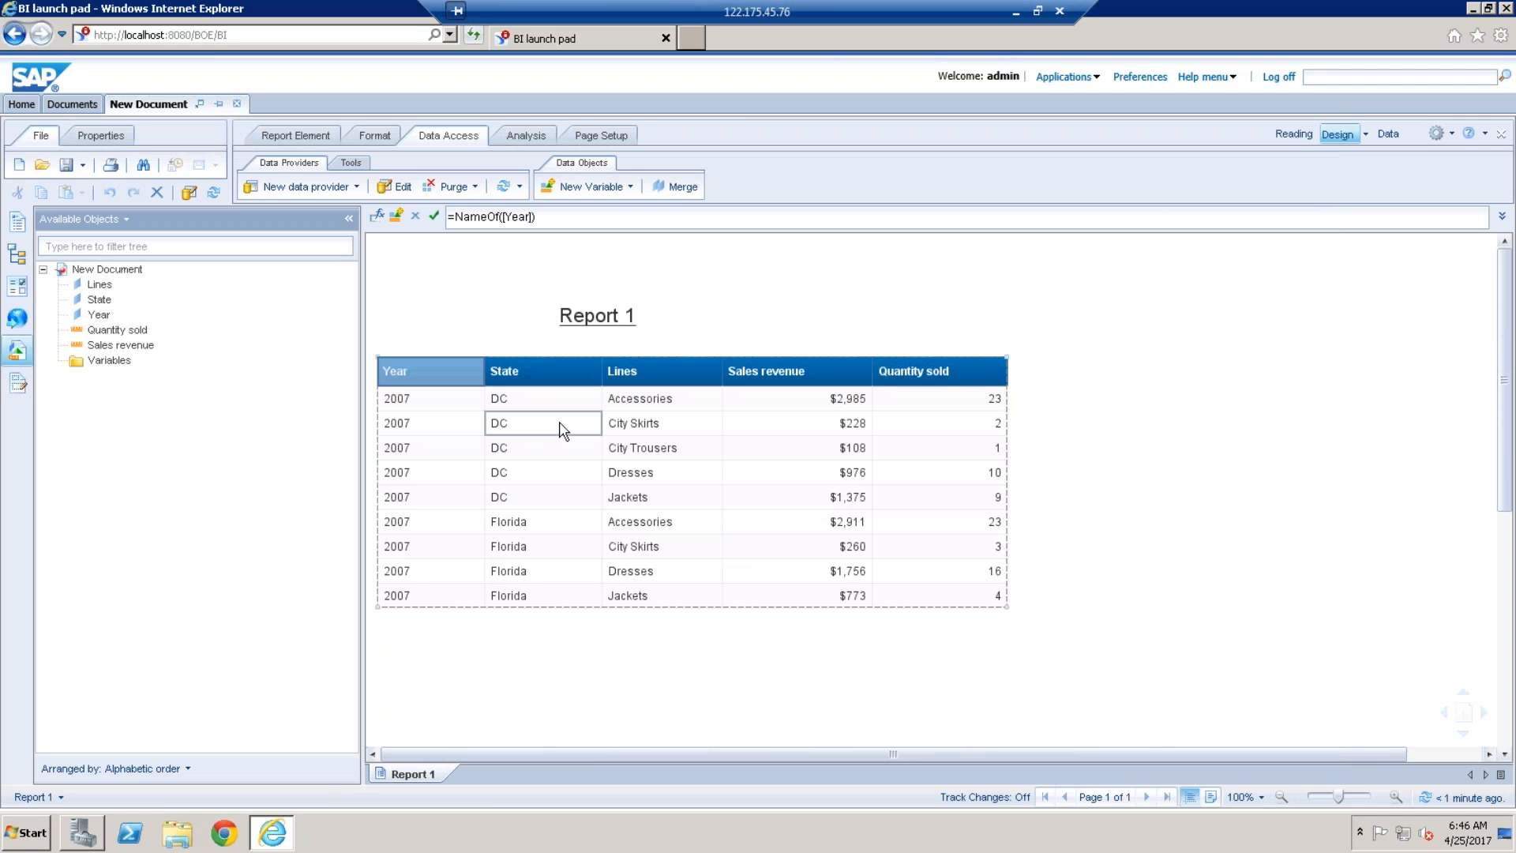
left_click(1309, 138)
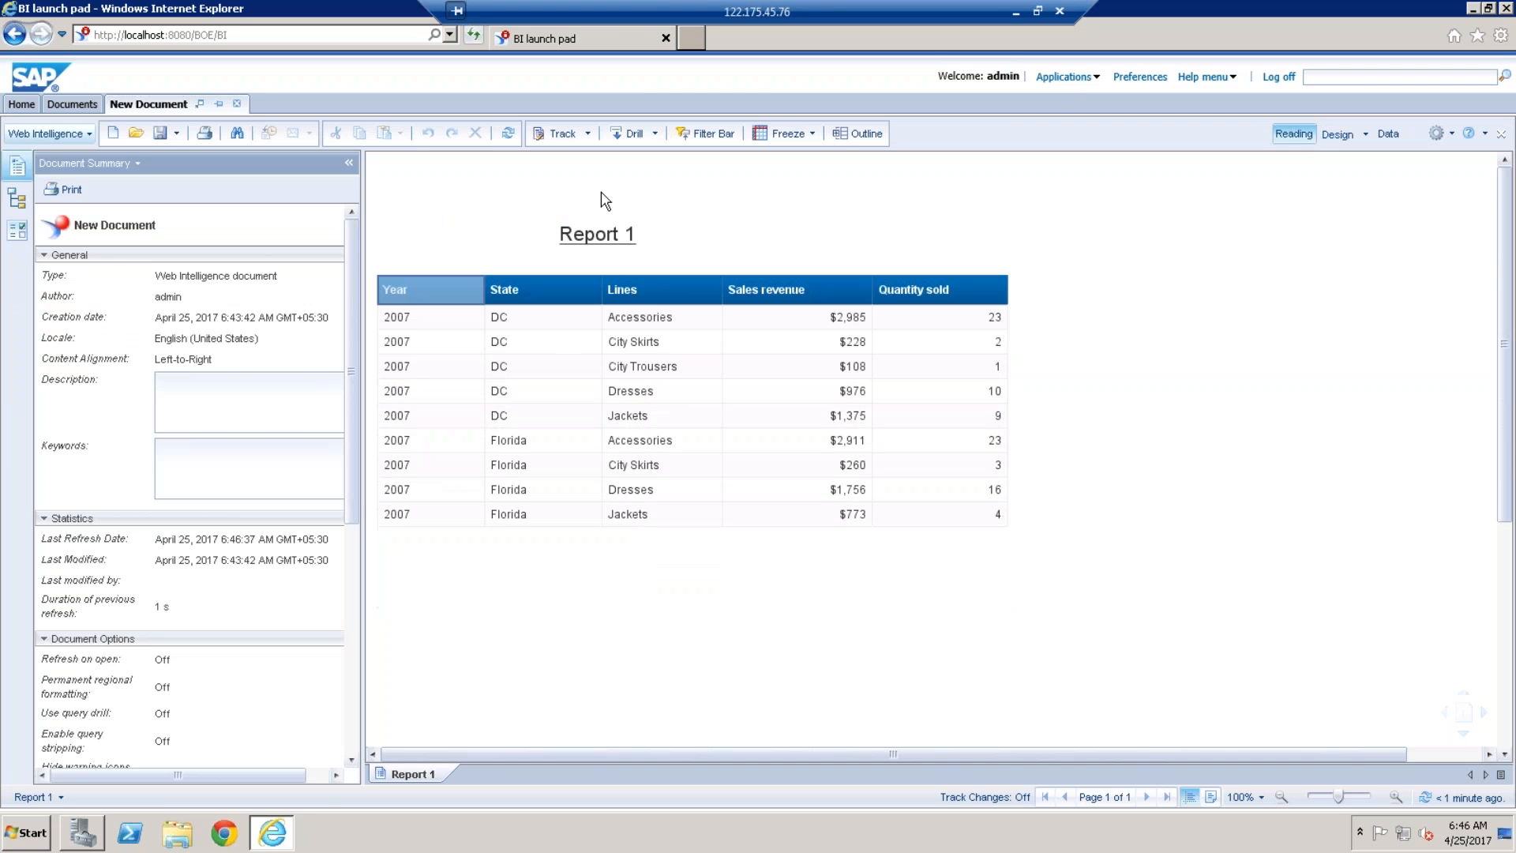
left_click(508, 134)
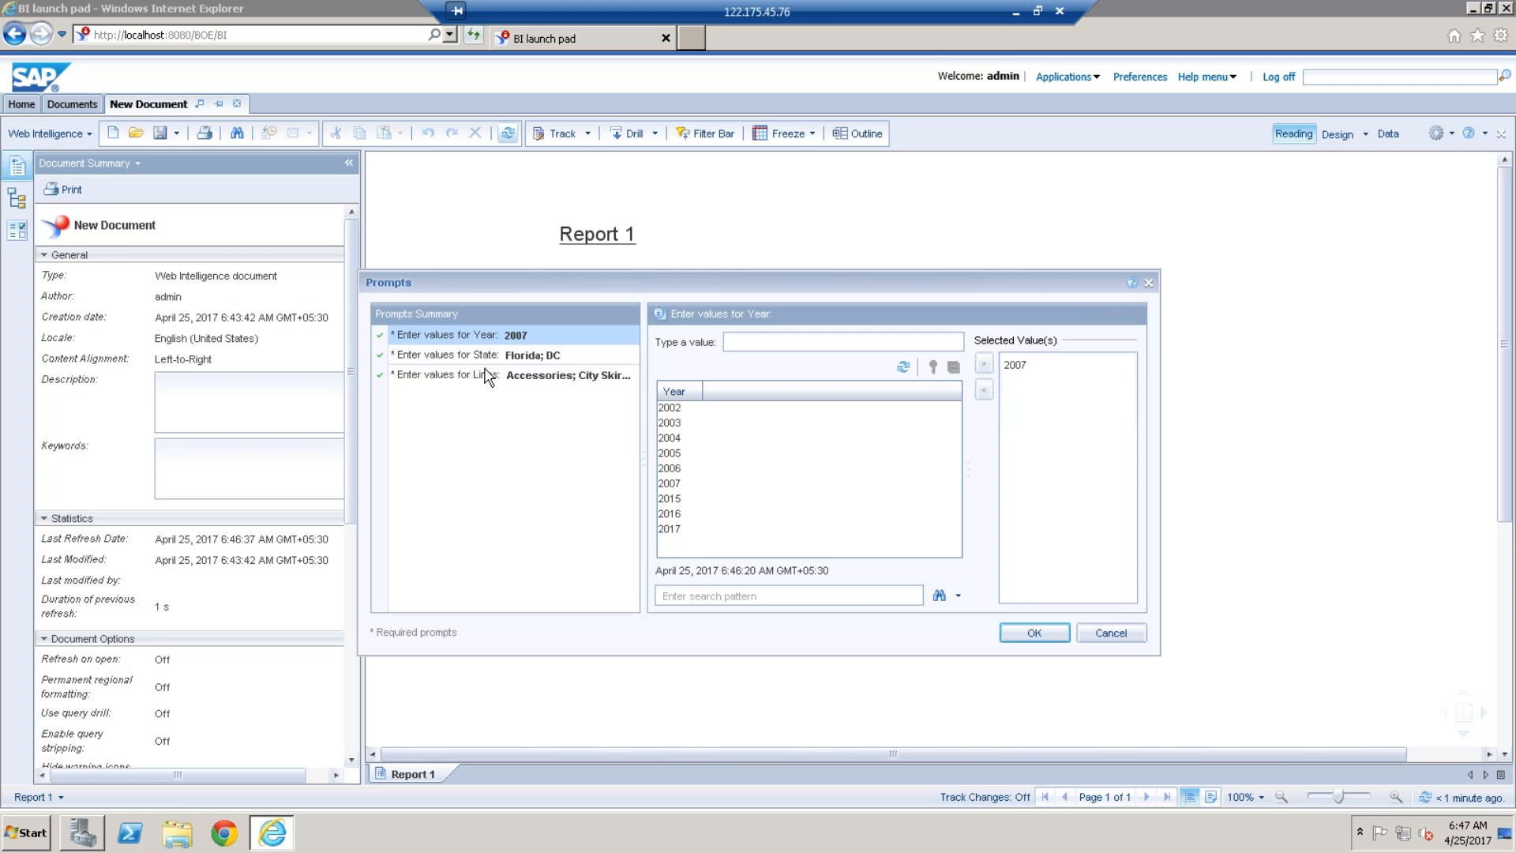
double_click(1016, 366)
left_click(666, 531)
double_click(665, 534)
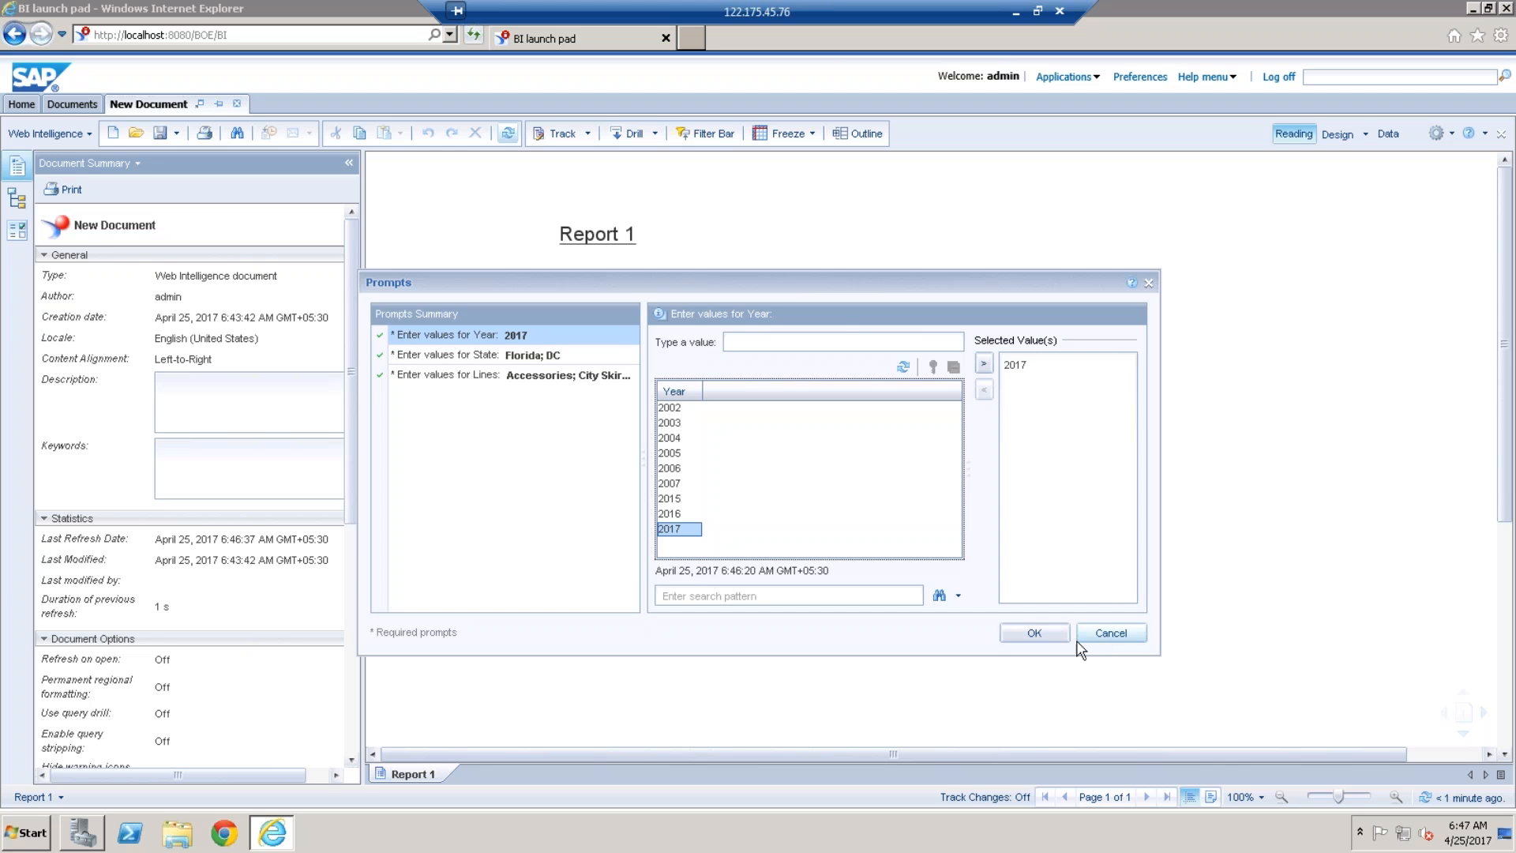
left_click(1044, 635)
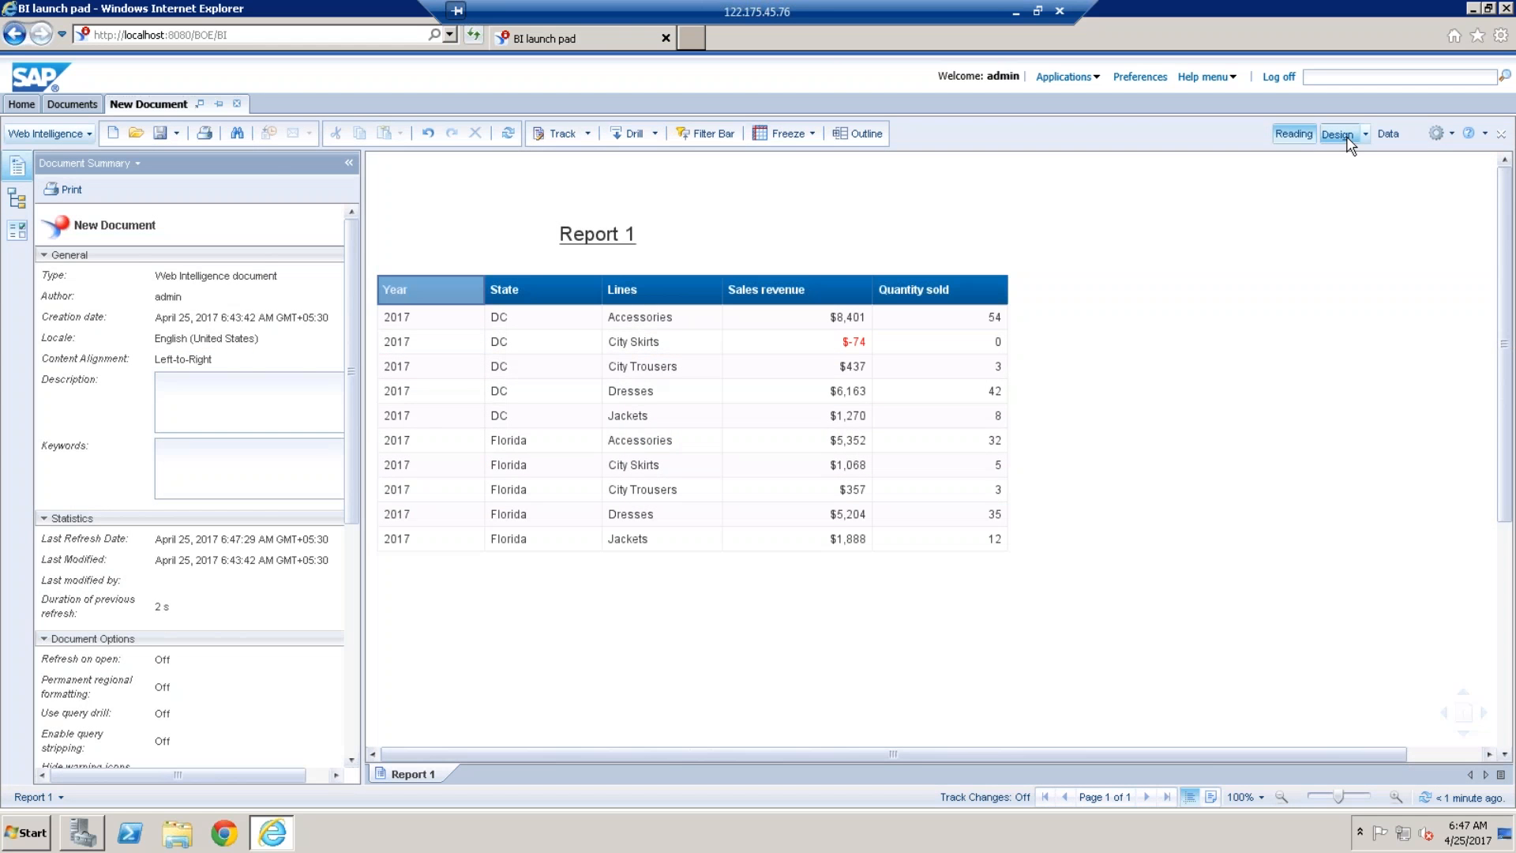
Return to Design mode, edit the query and examine the filter conditions in its generated query script
left_click(1340, 135)
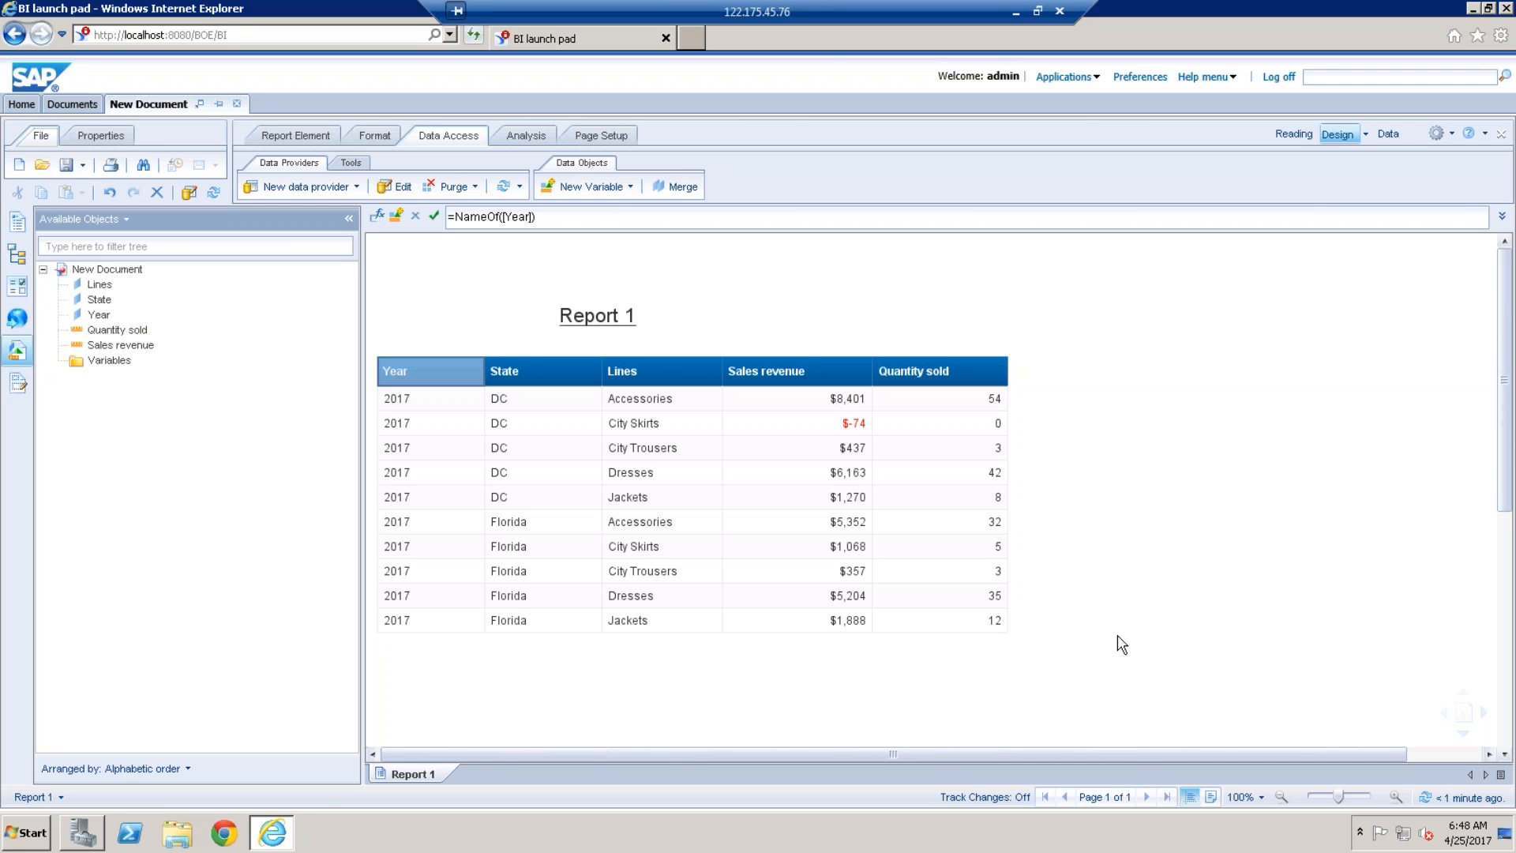
left_click(910, 271)
left_click(397, 190)
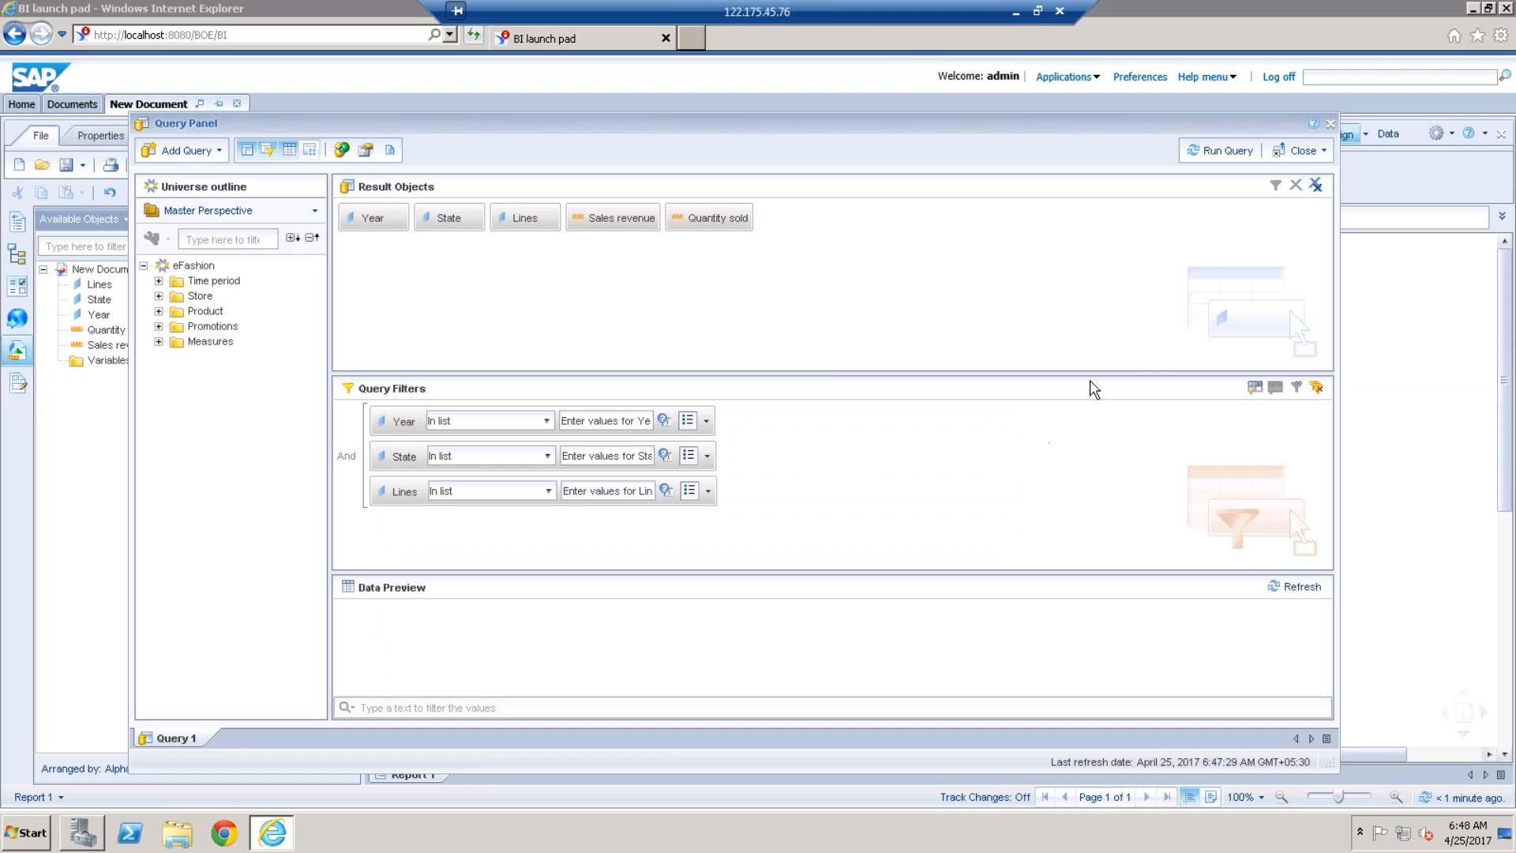
left_click(390, 151)
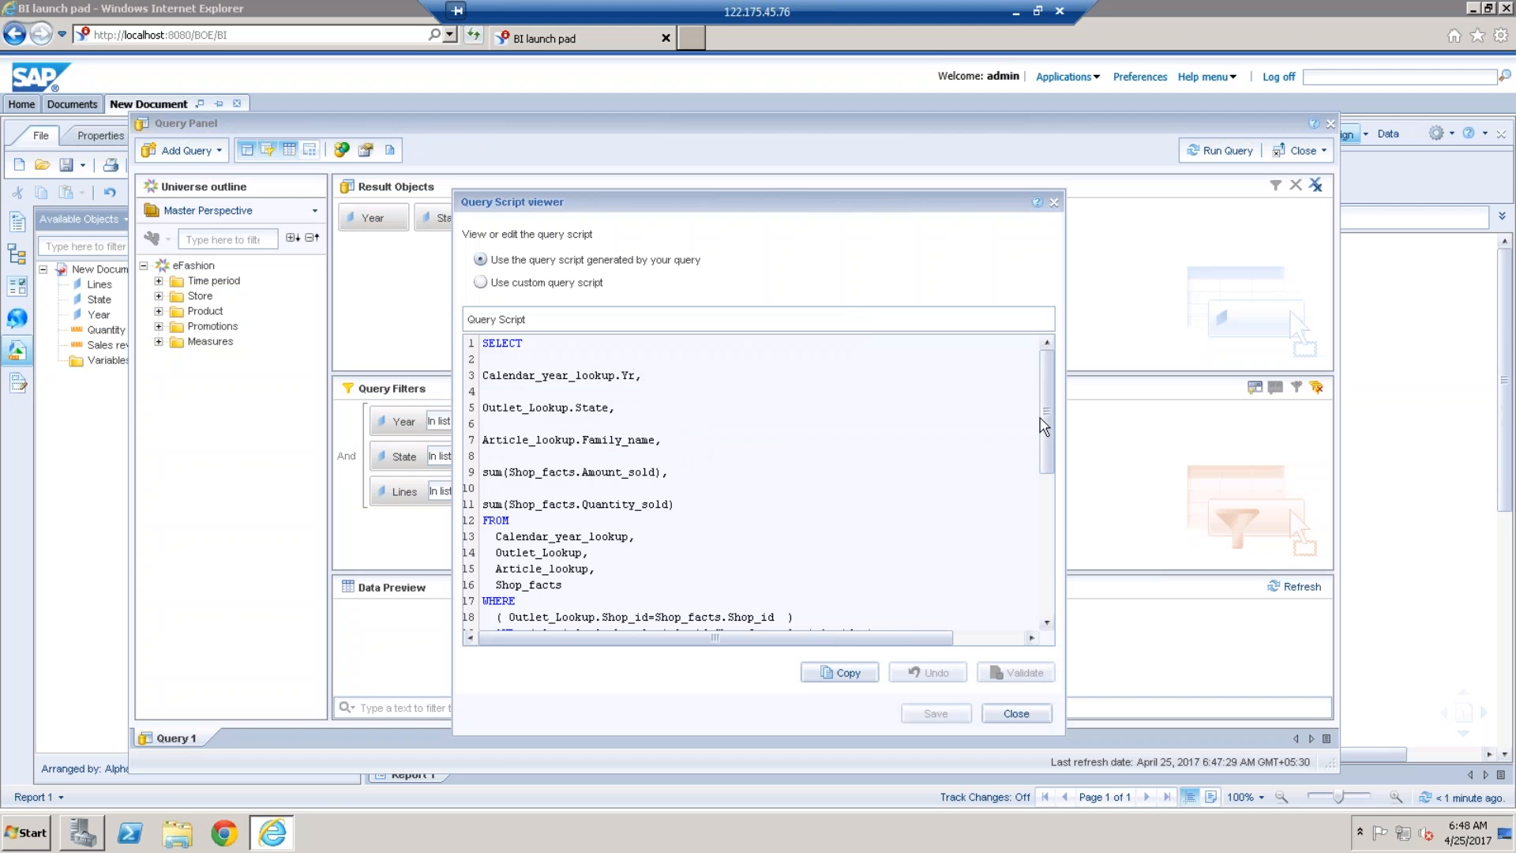
scroll(1046, 453, "down", 5)
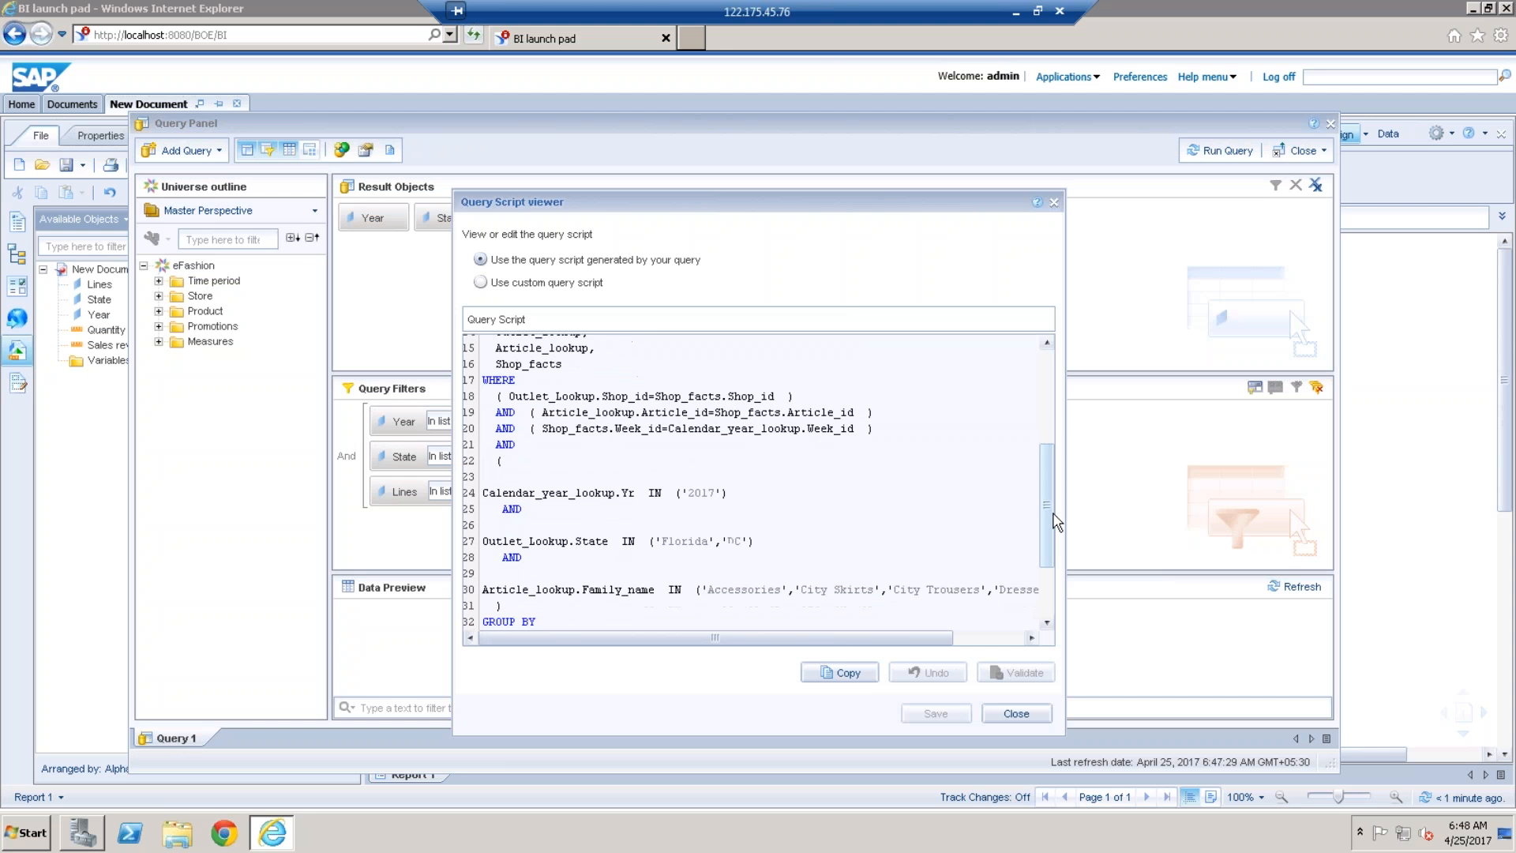
left_click_drag(1053, 524, 1053, 526)
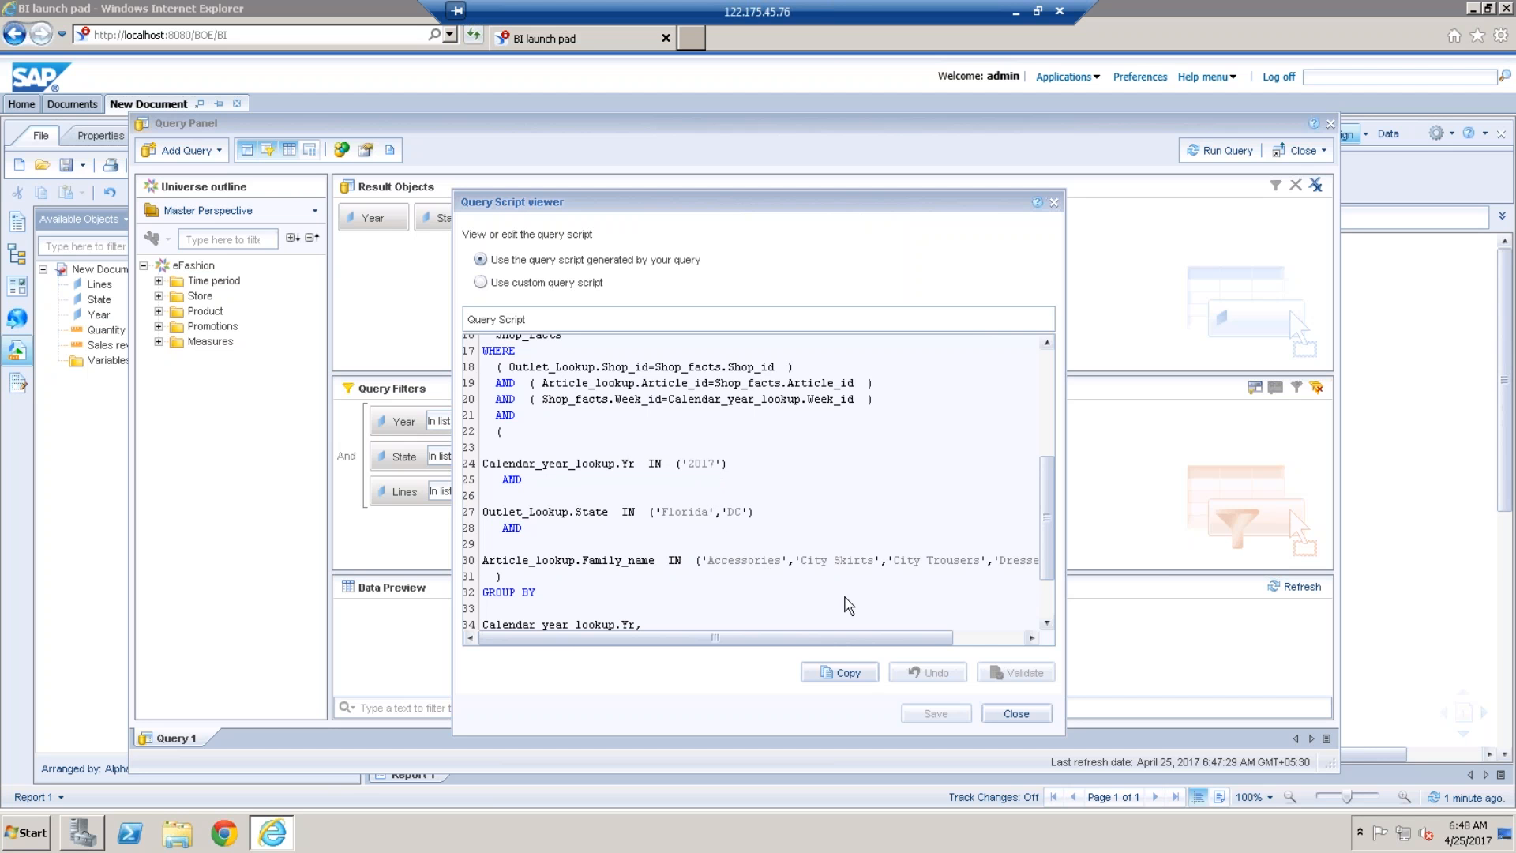
left_click_drag(926, 640, 737, 632)
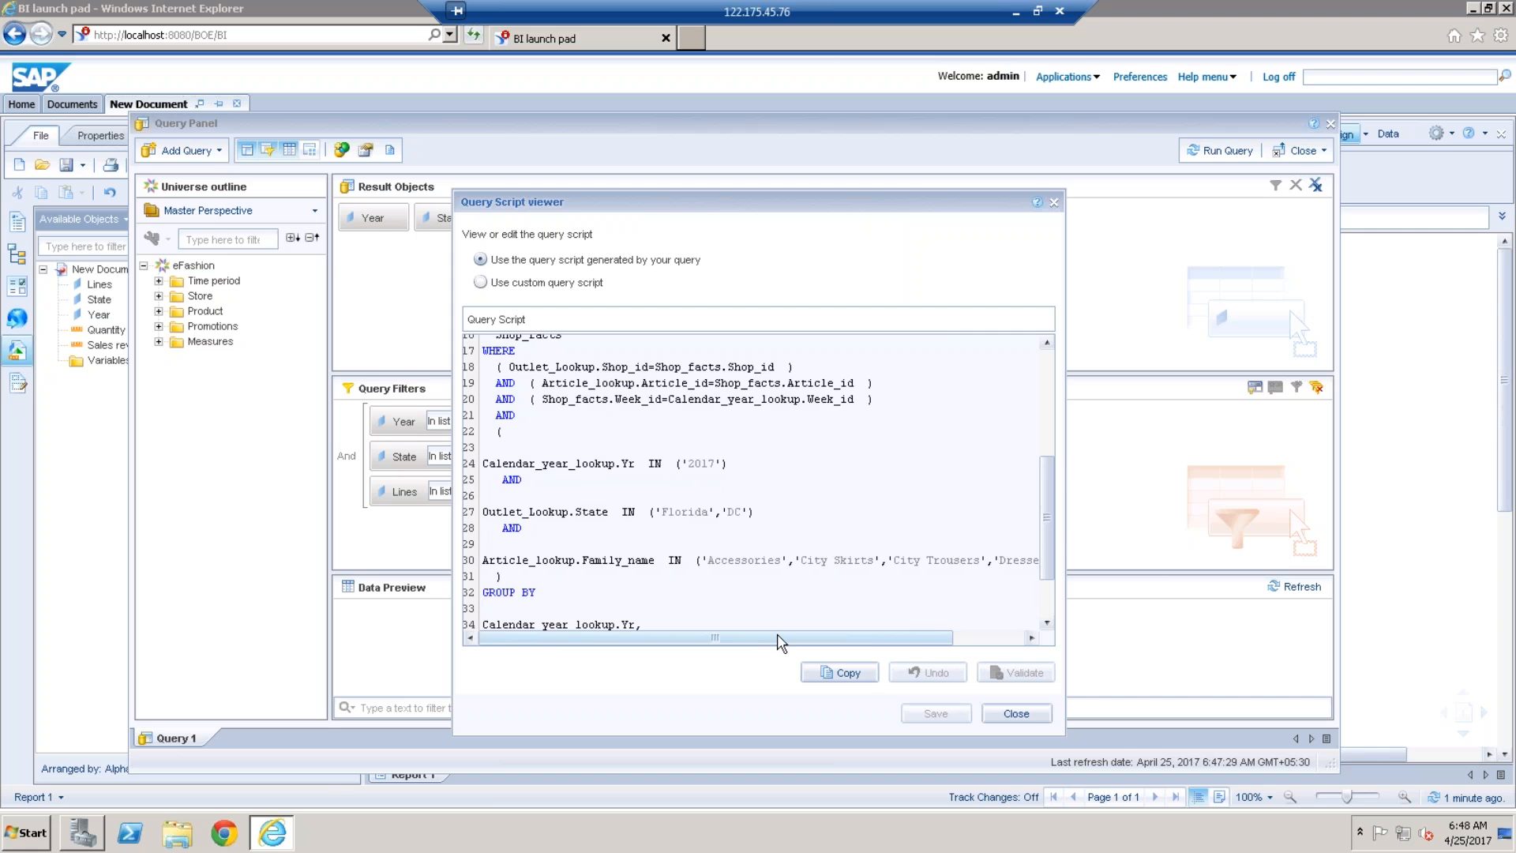
Close the query script viewer, run the query and remove Florida and DC from the State prompt's selected values
left_click_drag(954, 647, 1018, 678)
left_click(1027, 714)
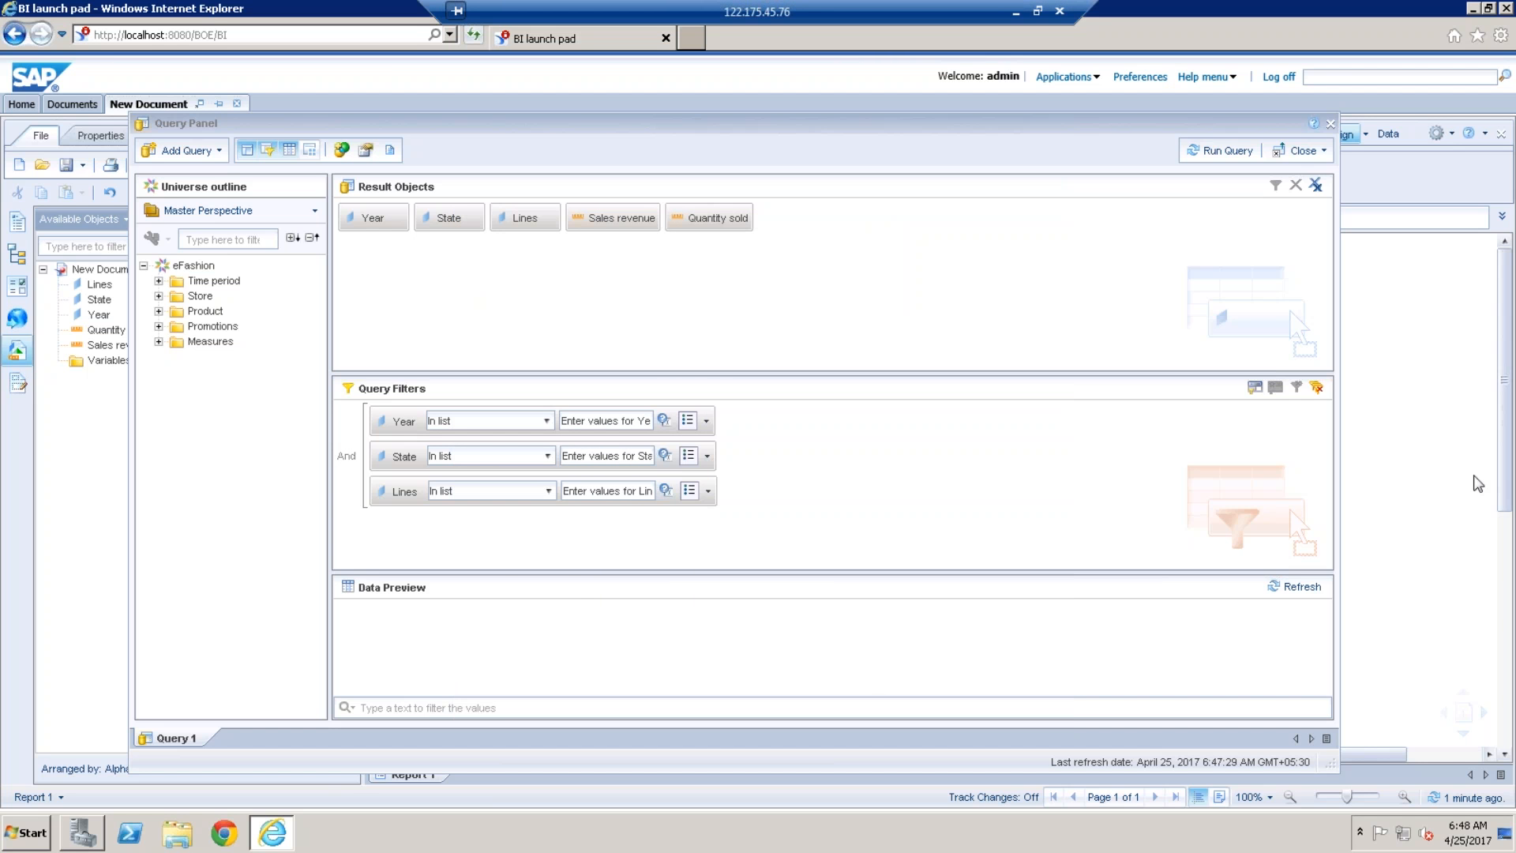
left_click(1211, 153)
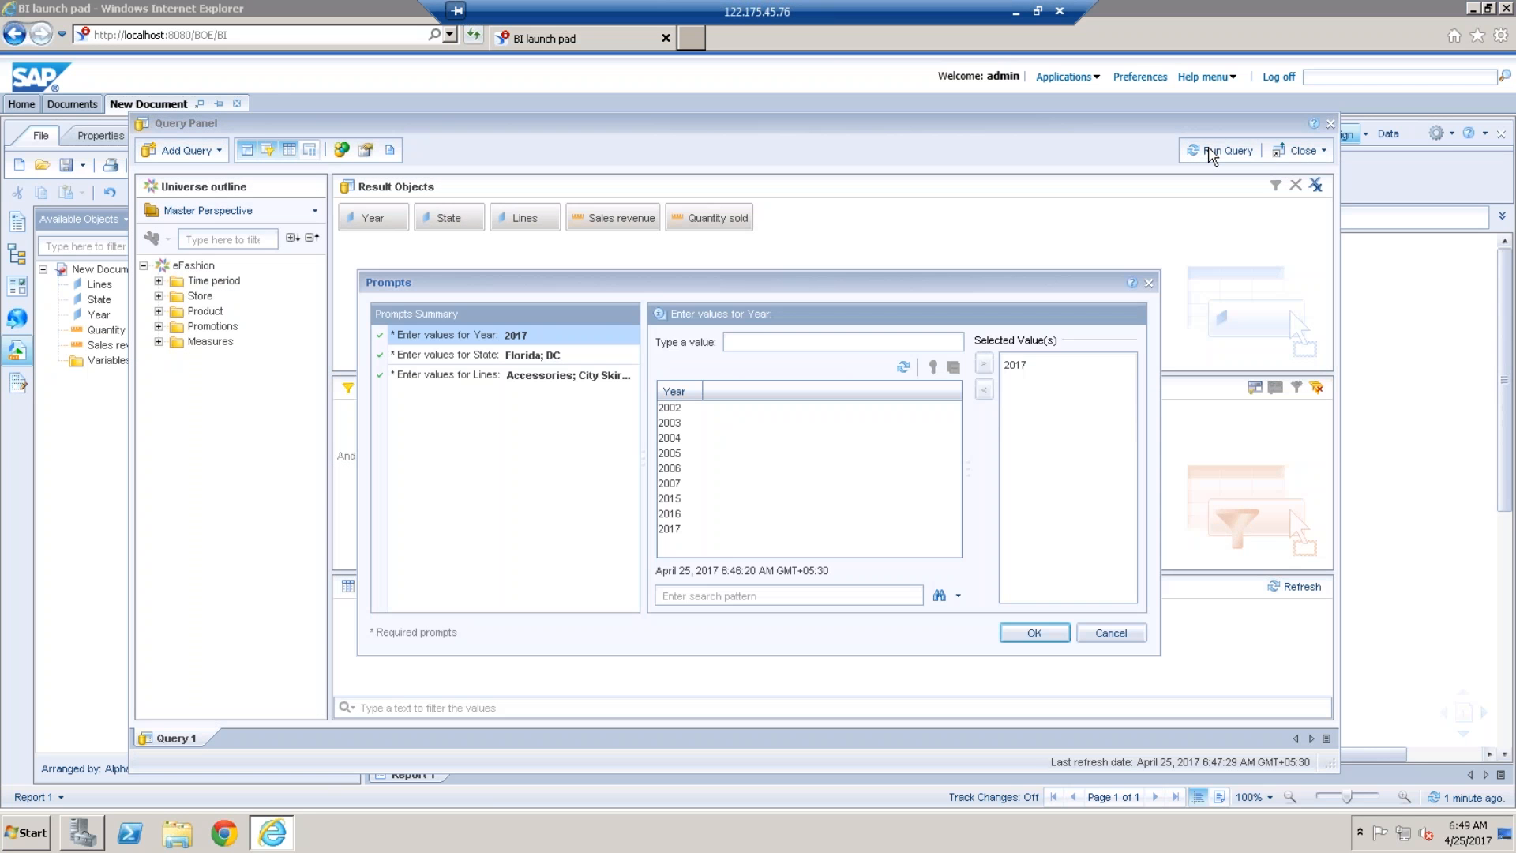
left_click(522, 357)
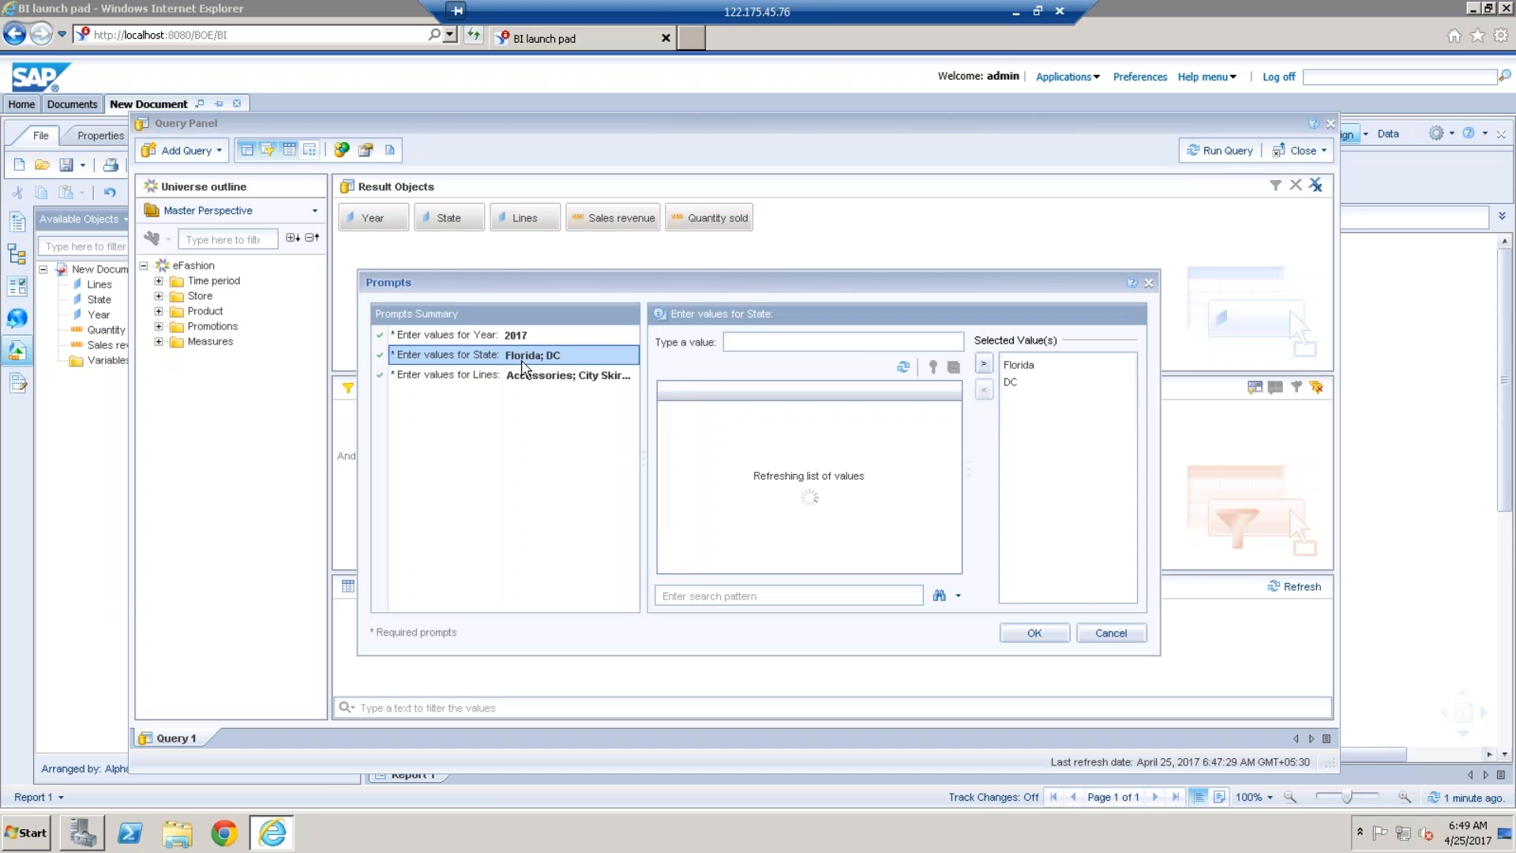
left_click(527, 376)
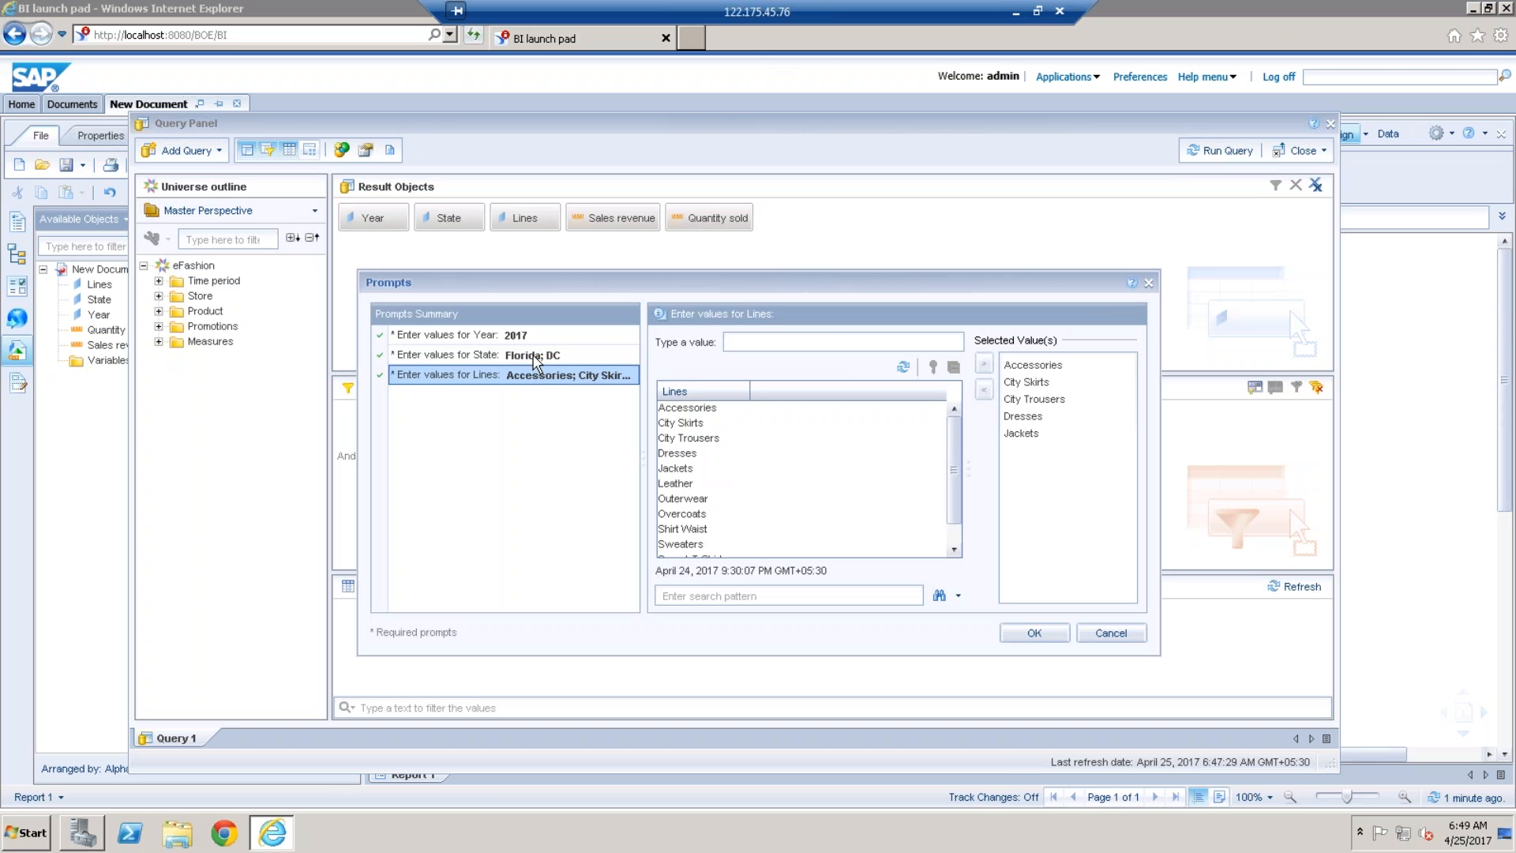
left_click(535, 362)
double_click(1028, 365)
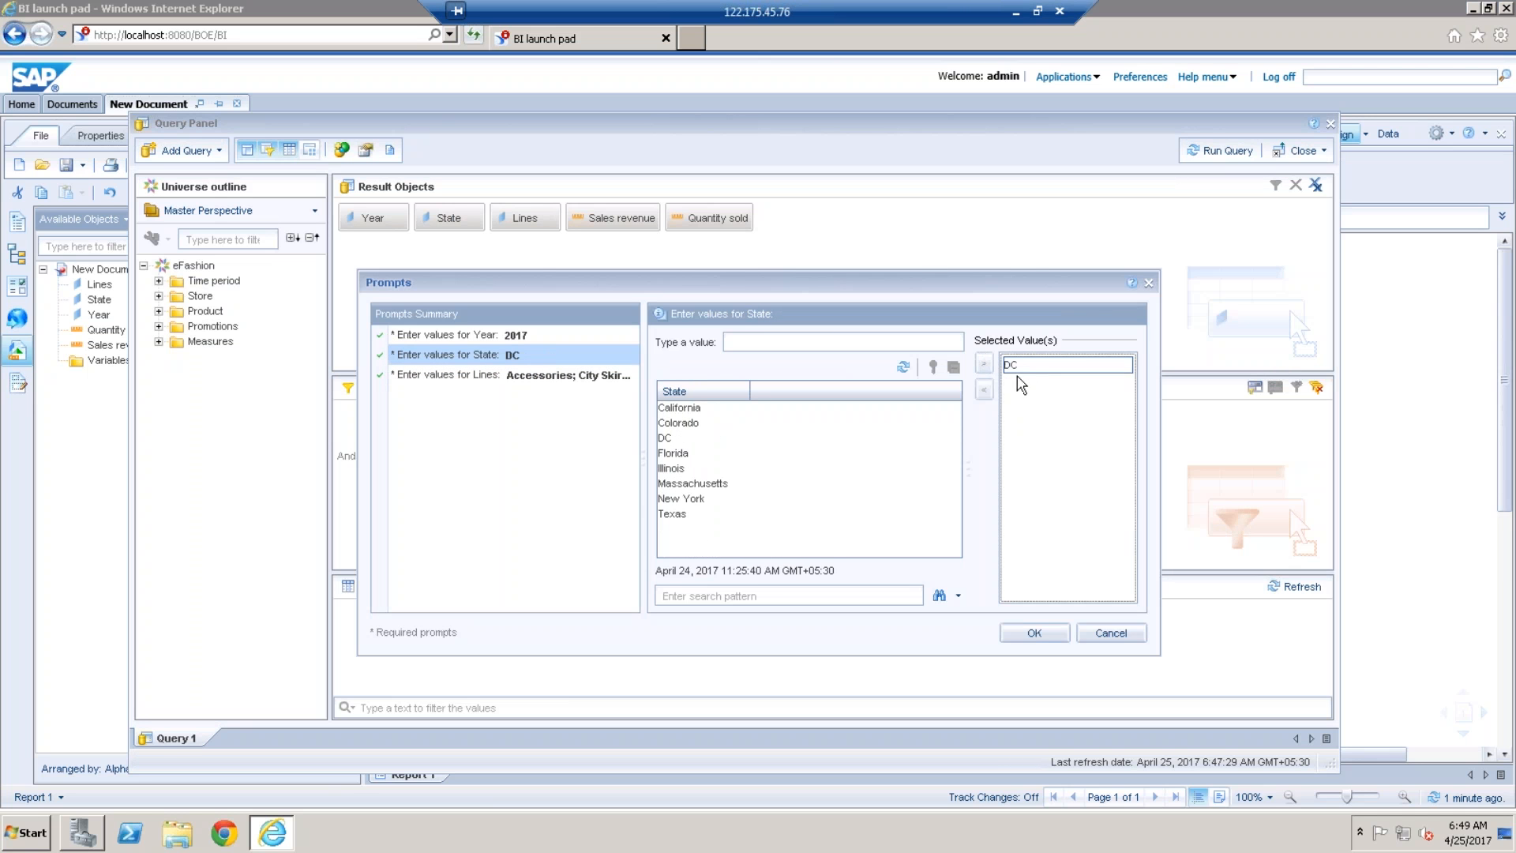
double_click(1019, 364)
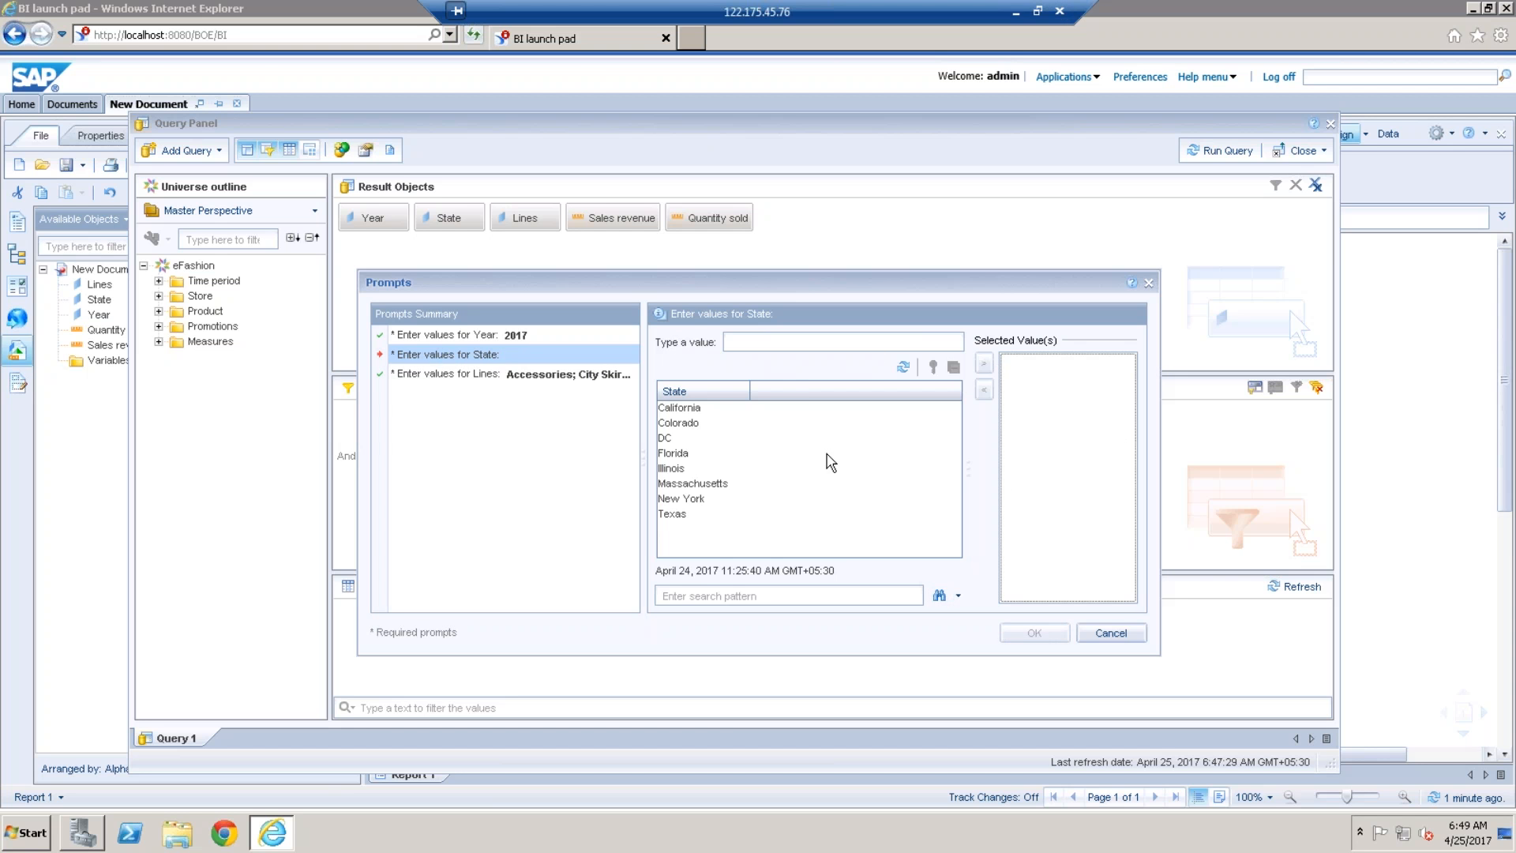
Try to run the query with the manually entered State prompt value Caalifornia, and dismiss the resulting warning
left_click(821, 342)
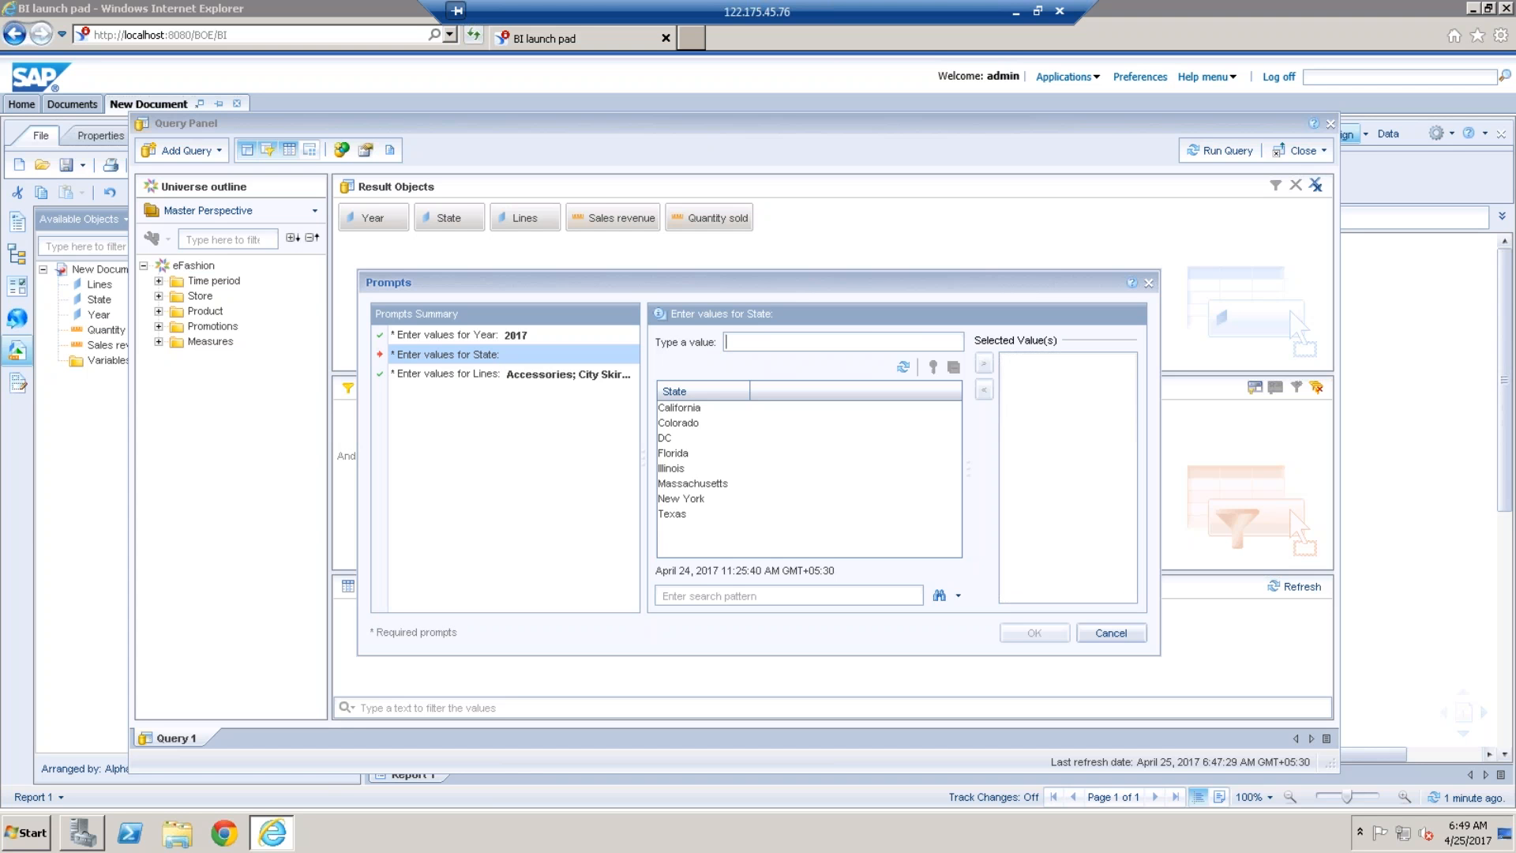
type("Caalifo")
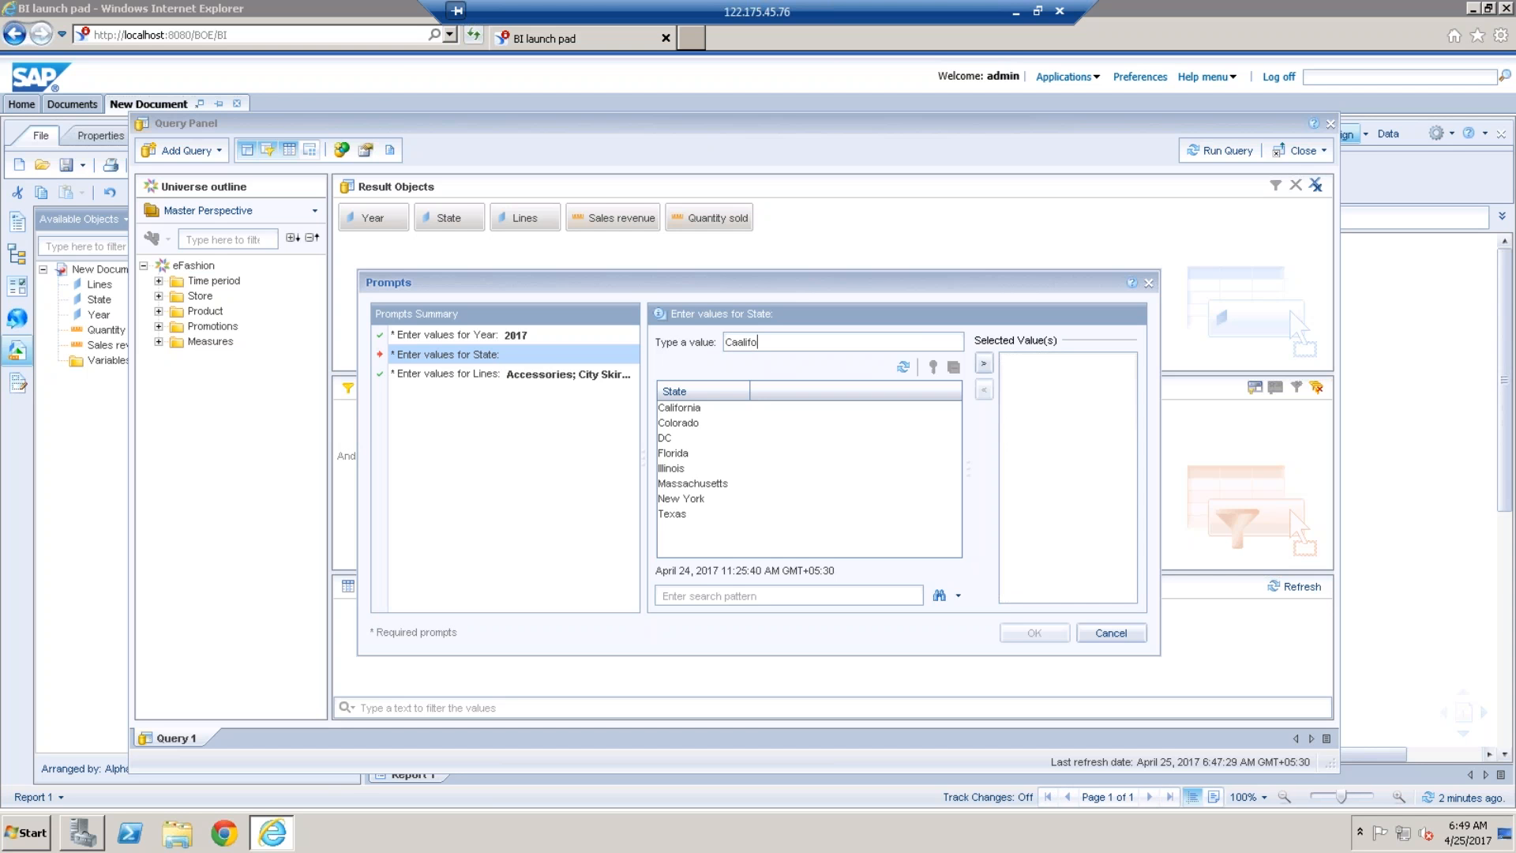
type("rnia")
left_click(986, 368)
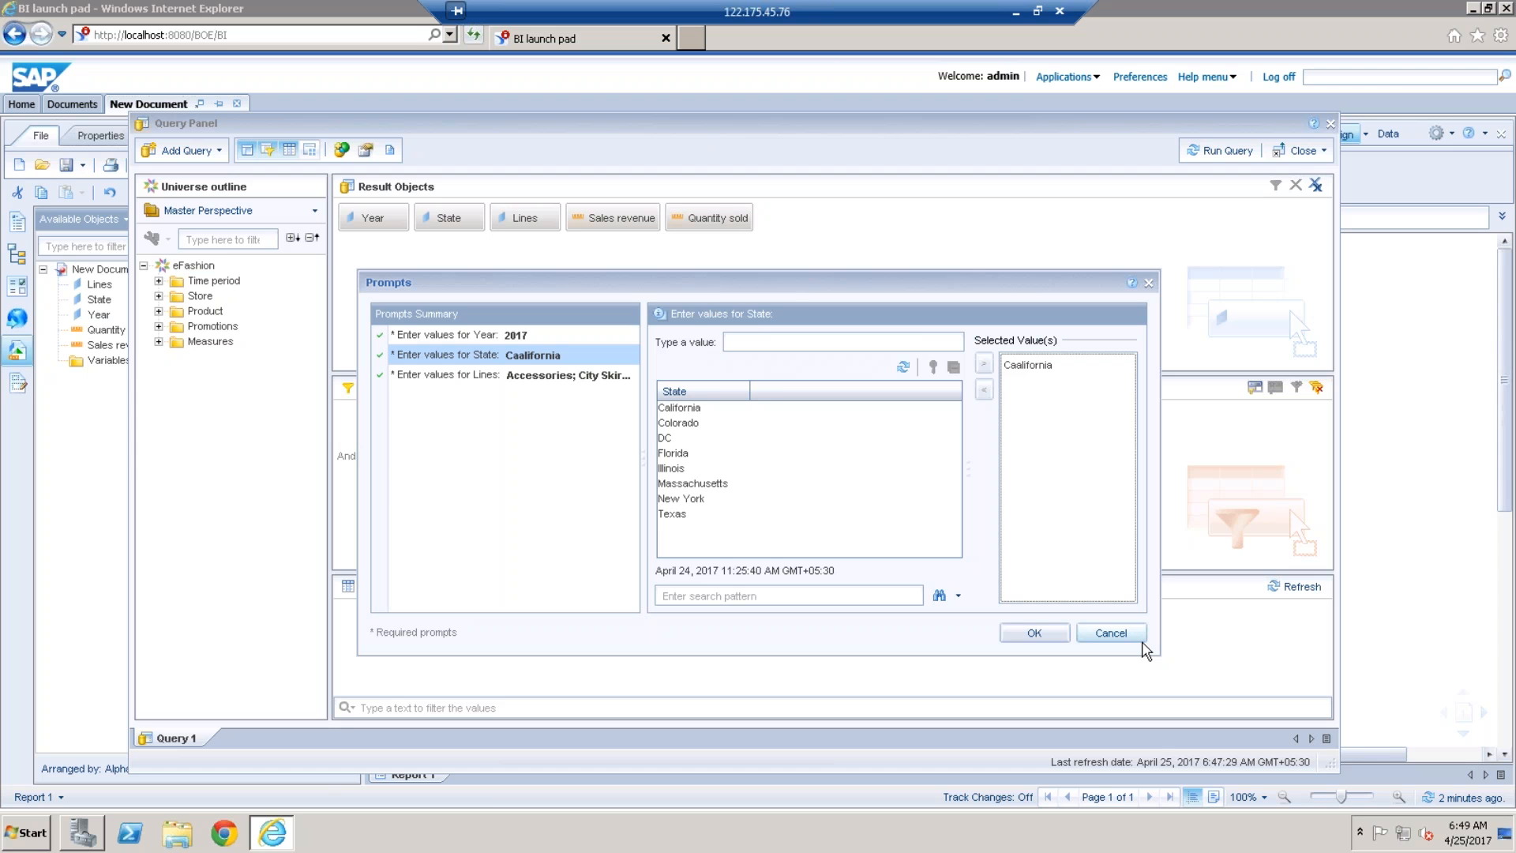
left_click(1056, 636)
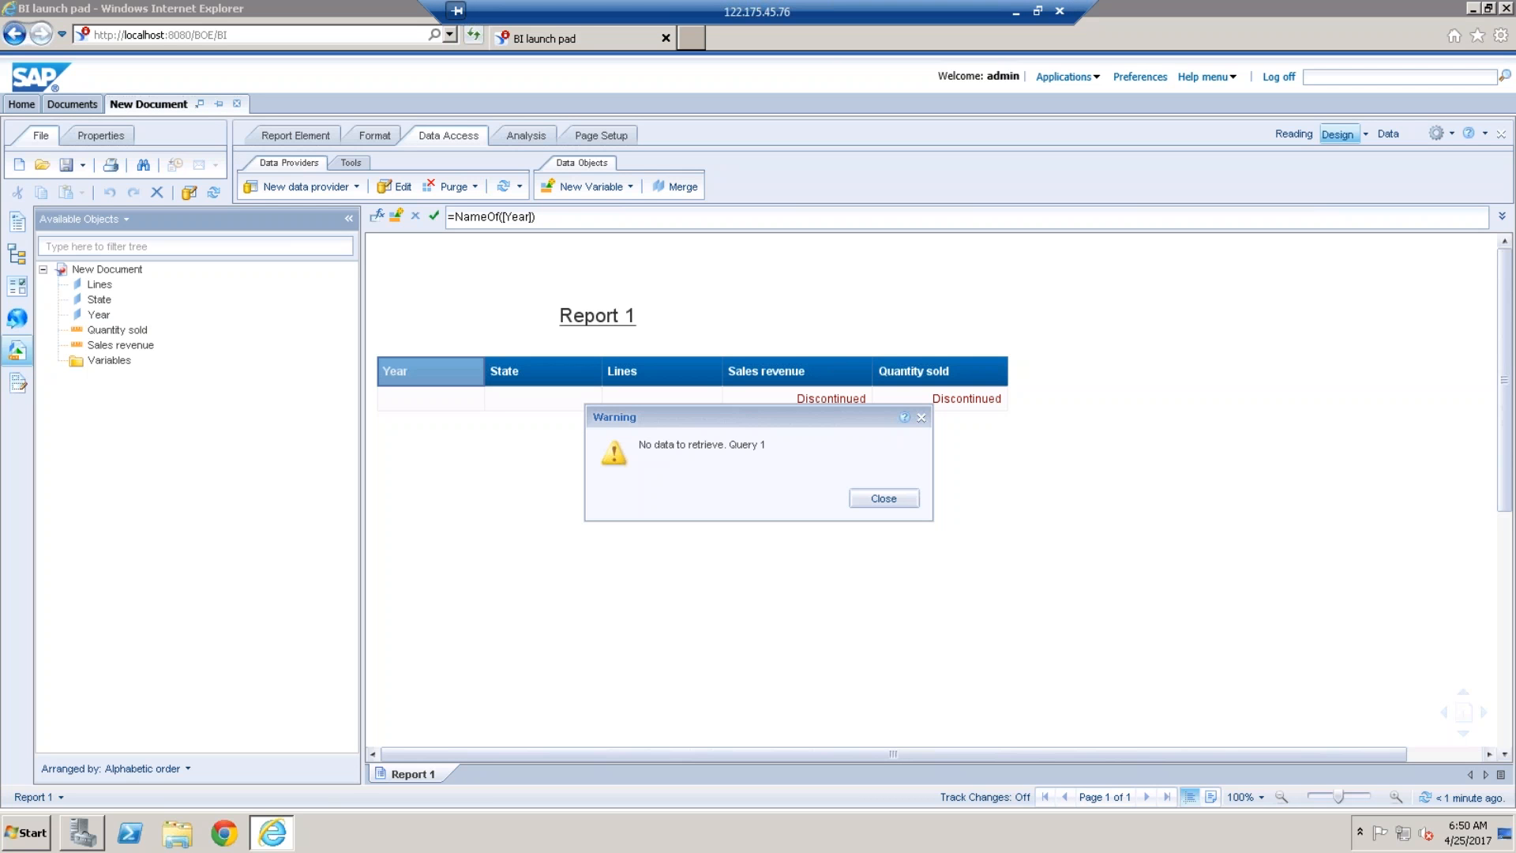
left_click(894, 504)
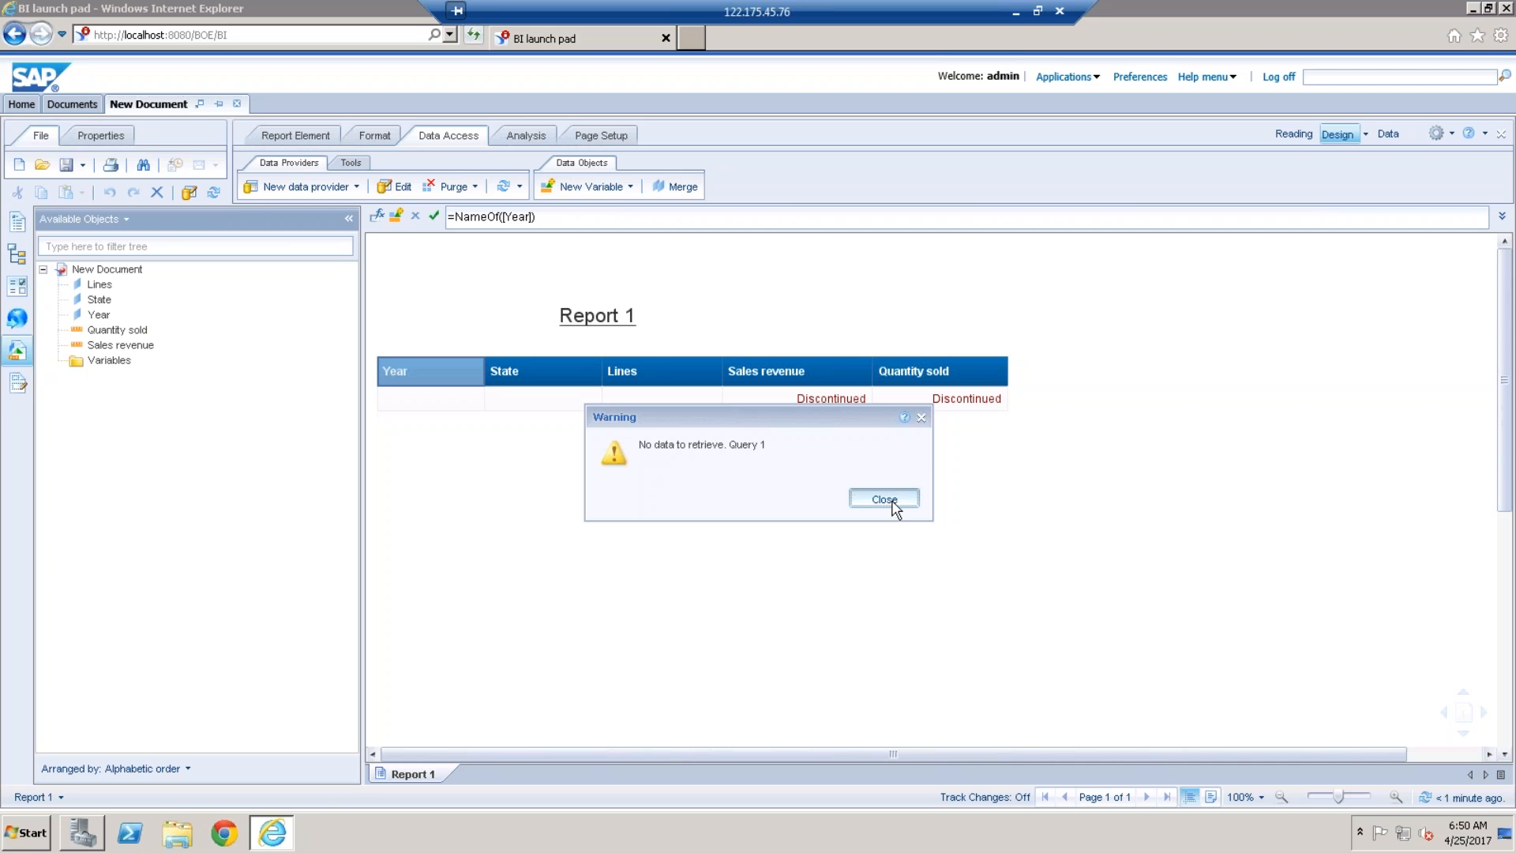
left_click(507, 194)
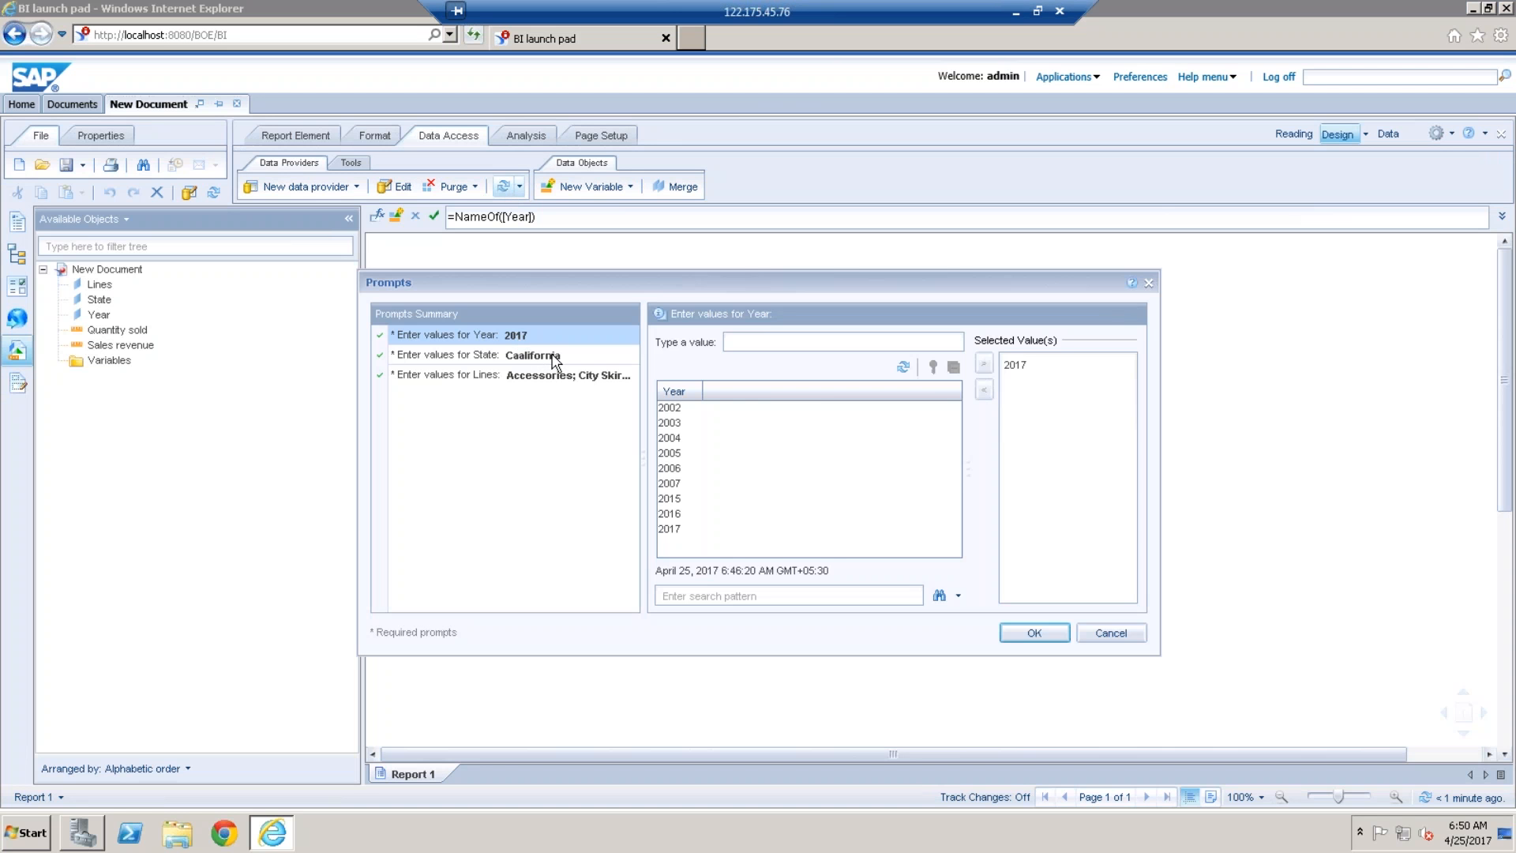
left_click(555, 362)
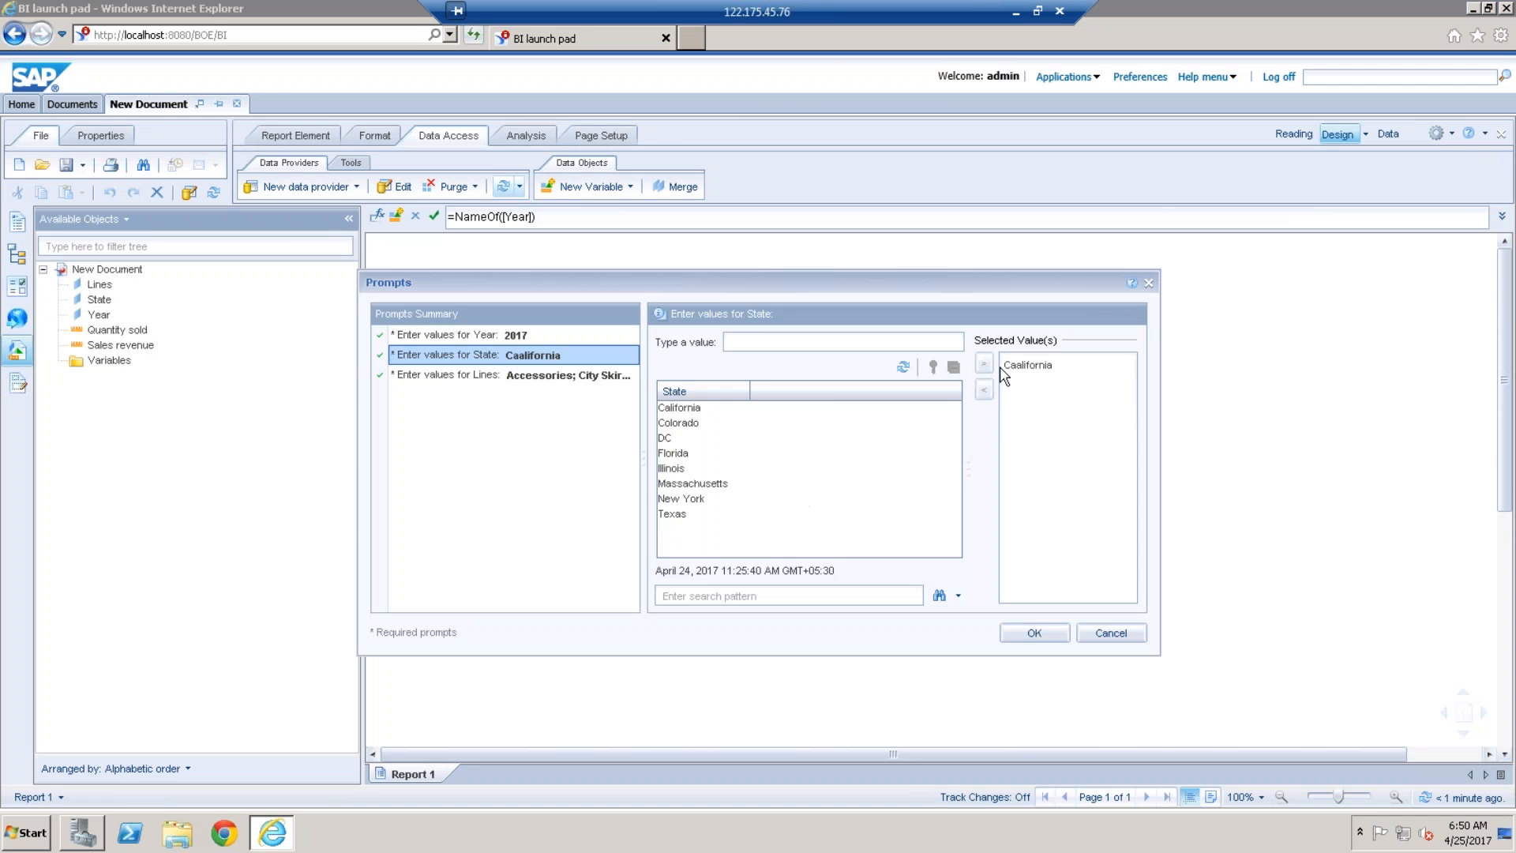
double_click(1040, 368)
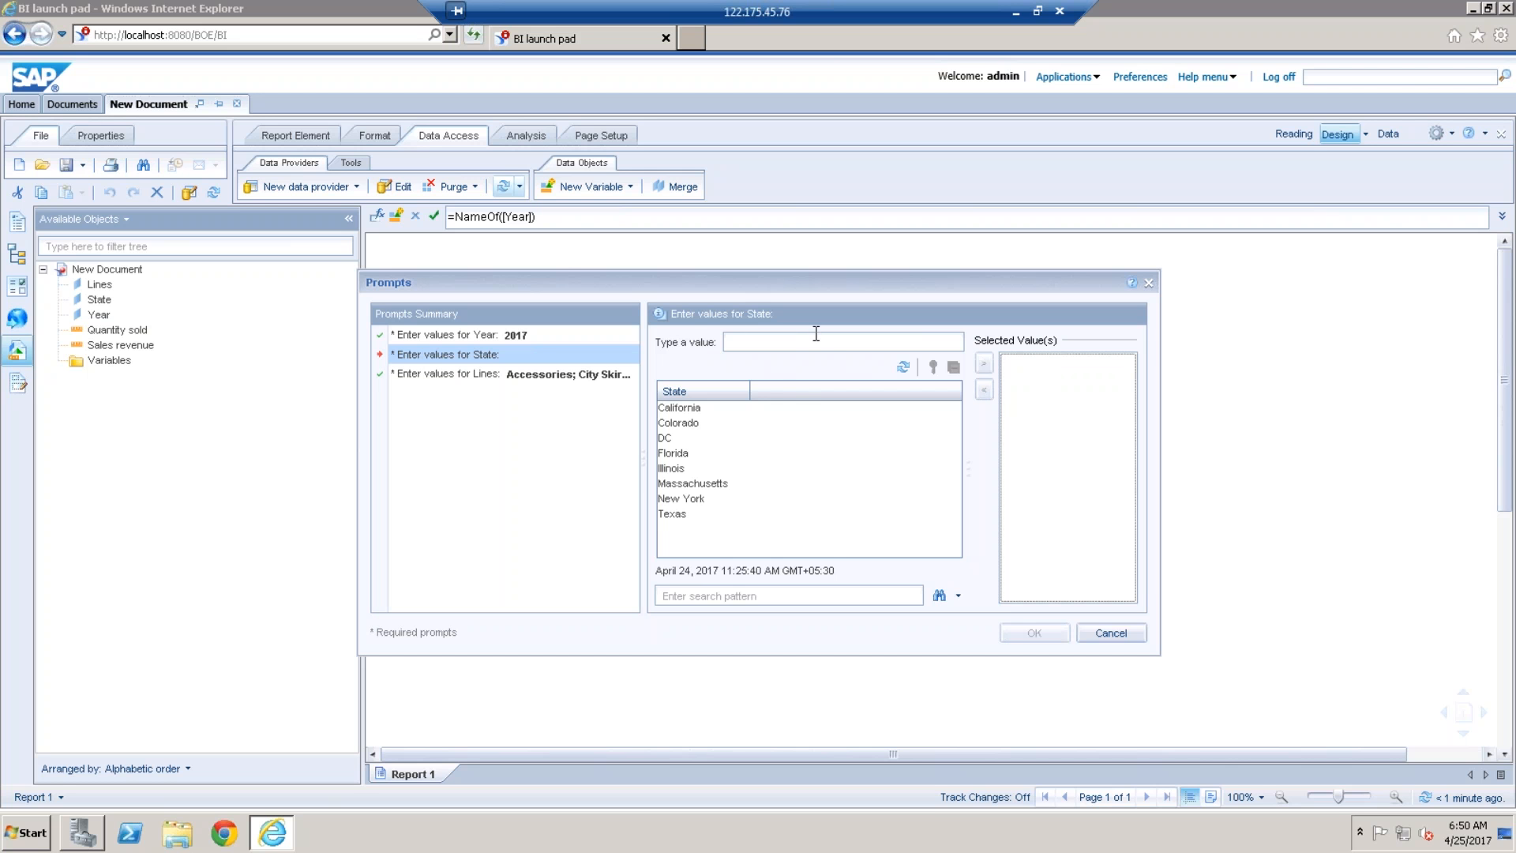
left_click(1112, 635)
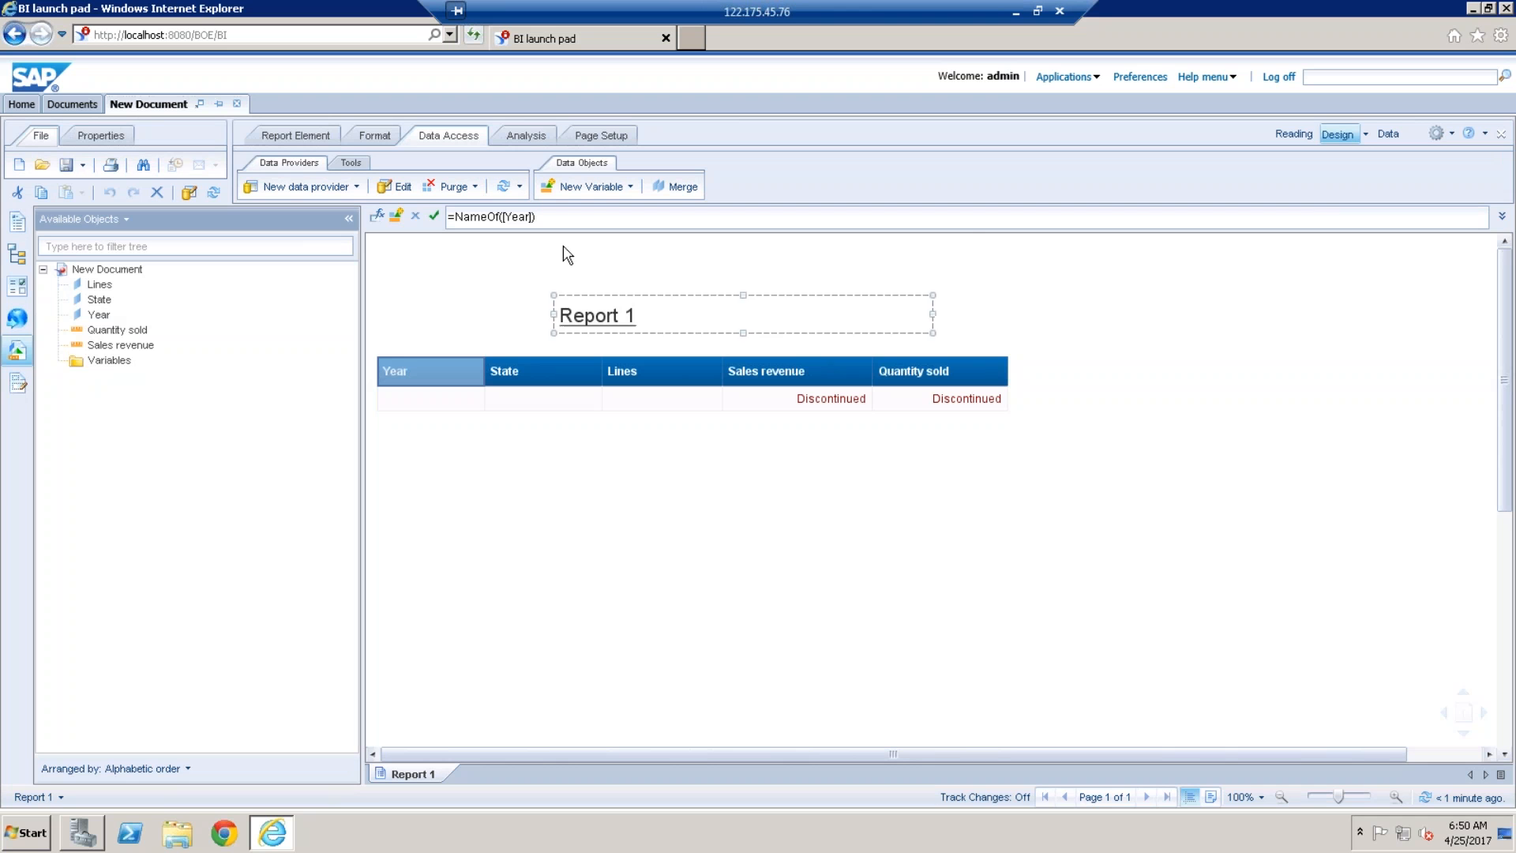
left_click(504, 187)
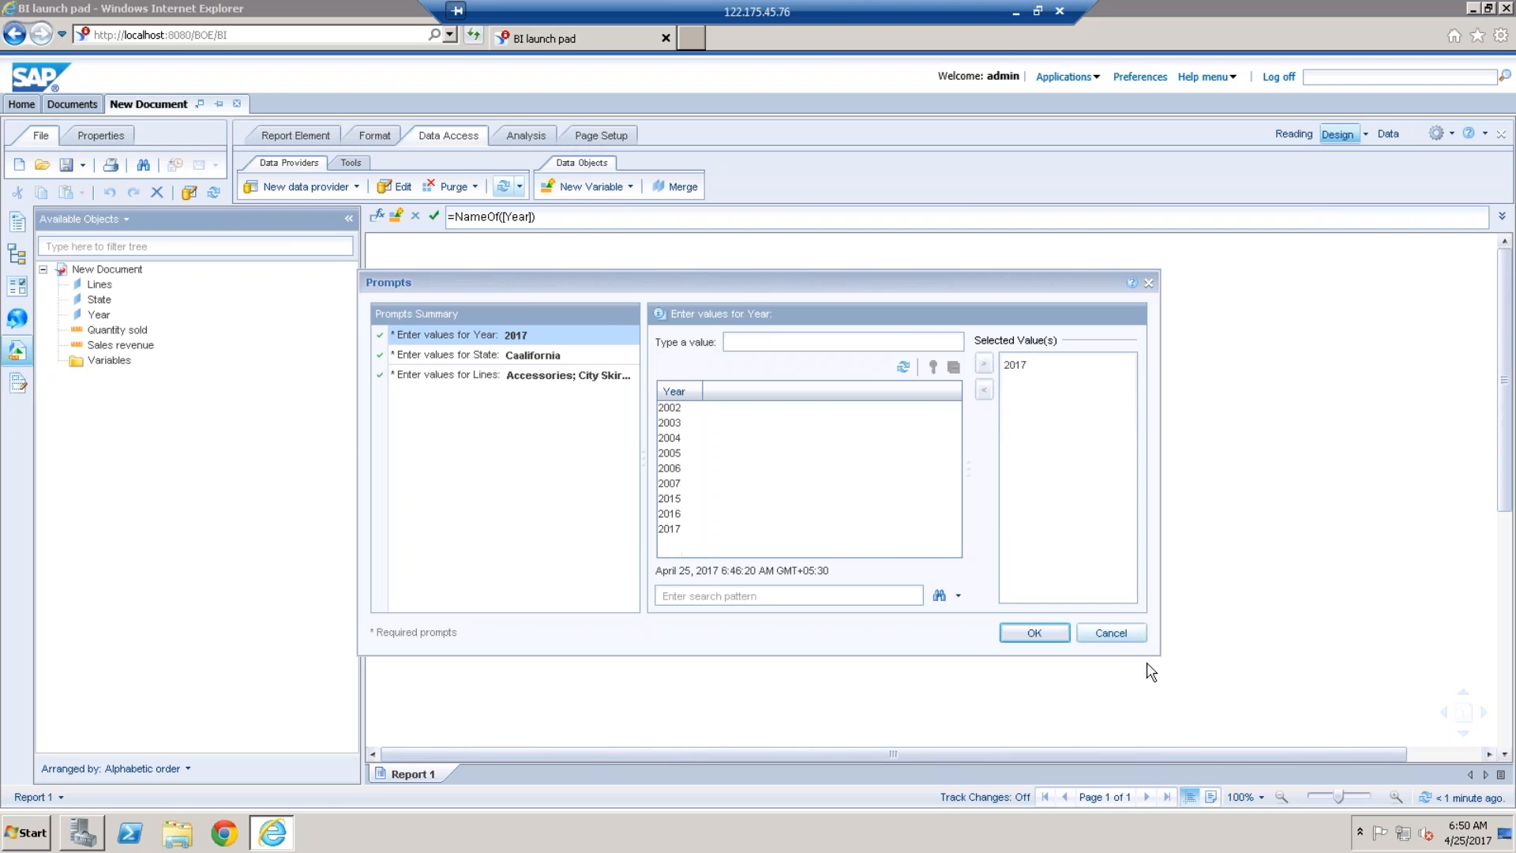
left_click(1112, 634)
Edit the query, remove the existing Year filter and add a new Year filter with the Between operator
left_click(393, 187)
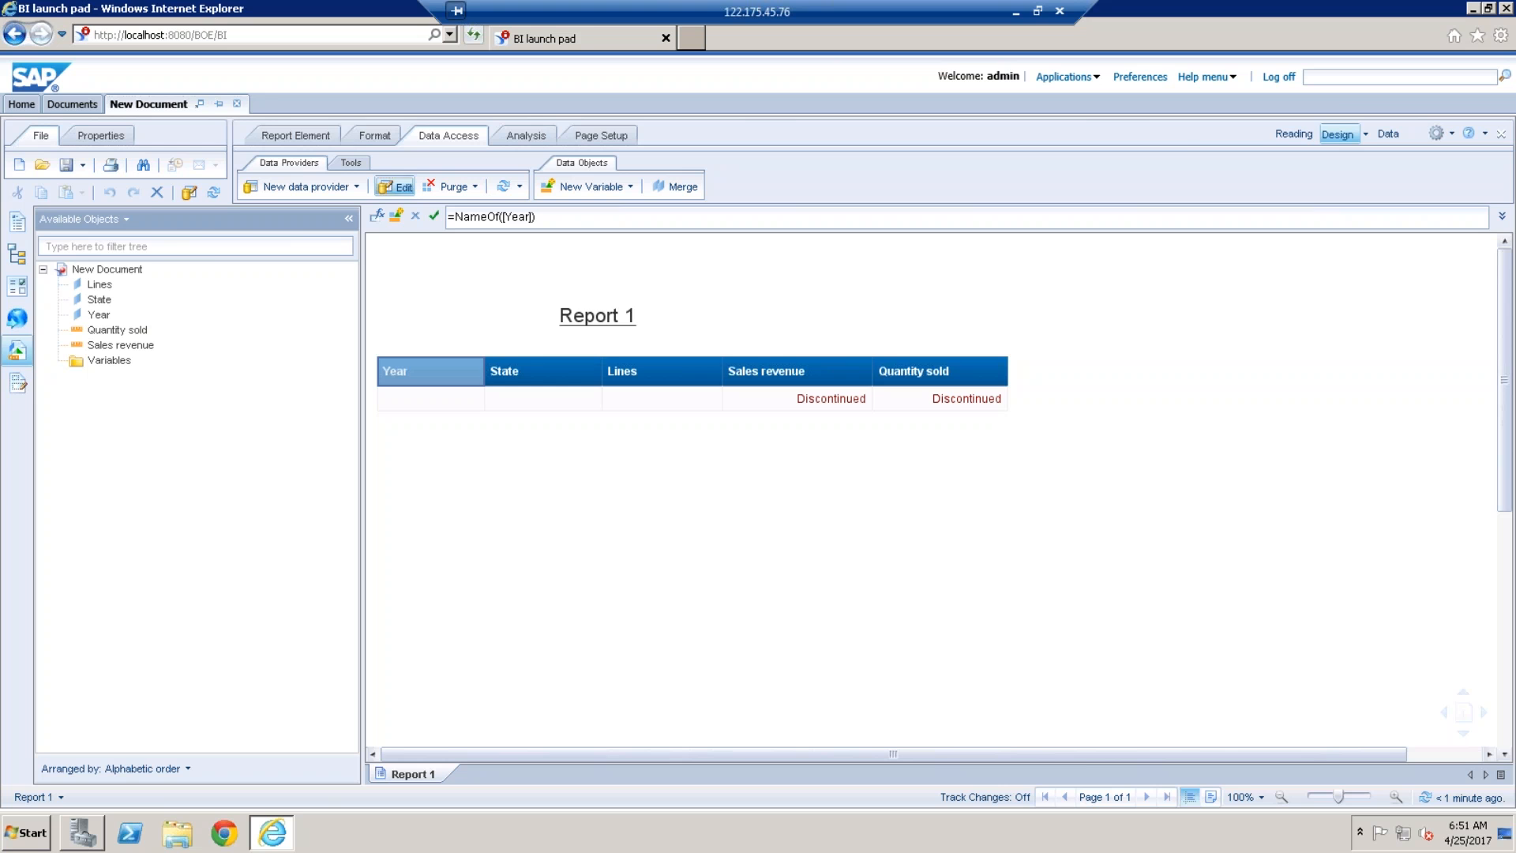
left_click_drag(391, 426, 205, 241)
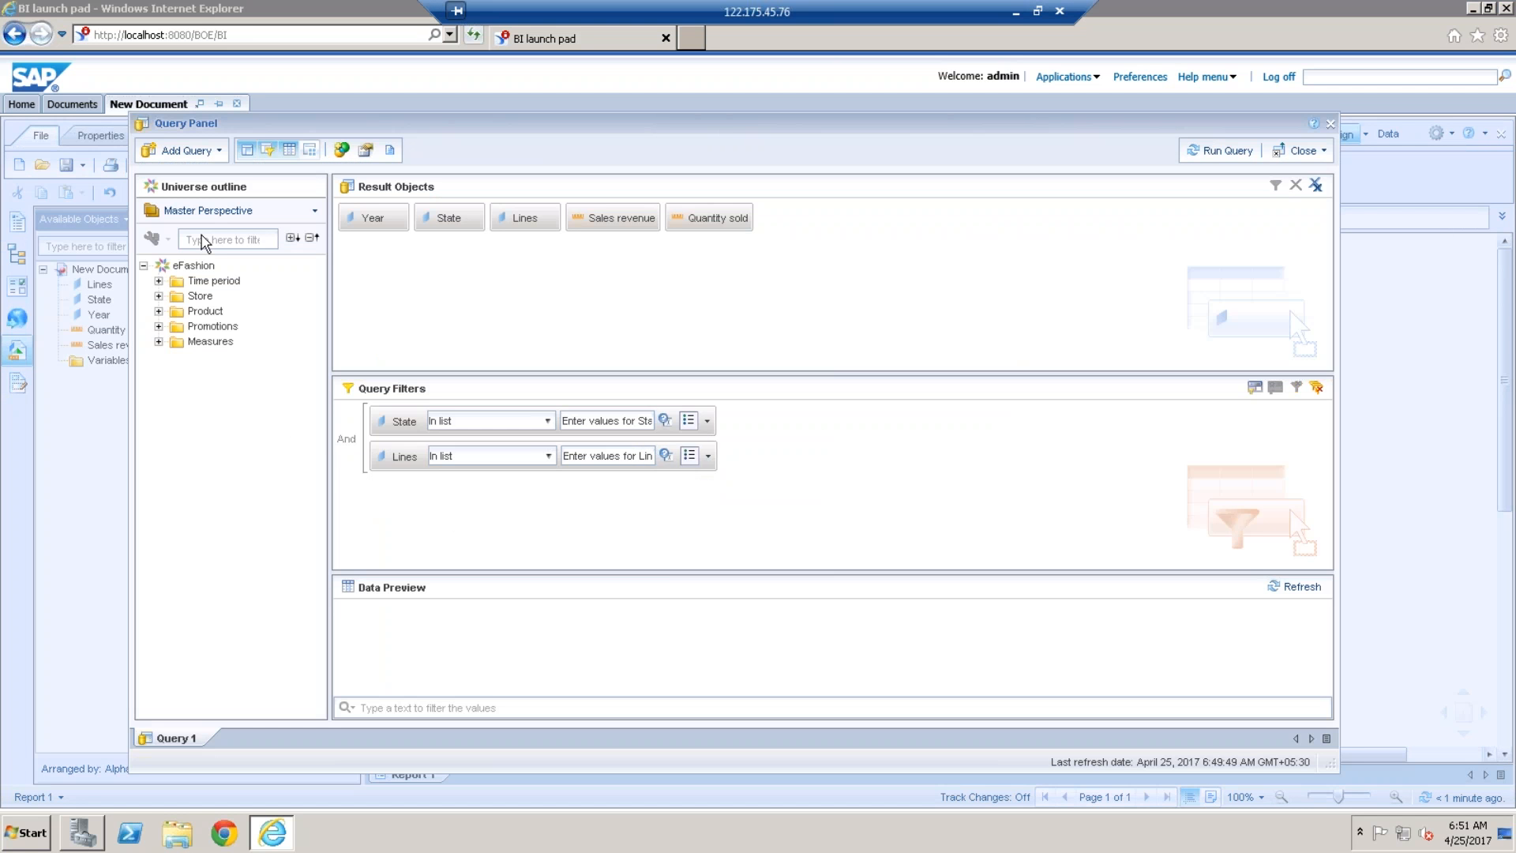
left_click(158, 280)
left_click_drag(222, 298, 403, 485)
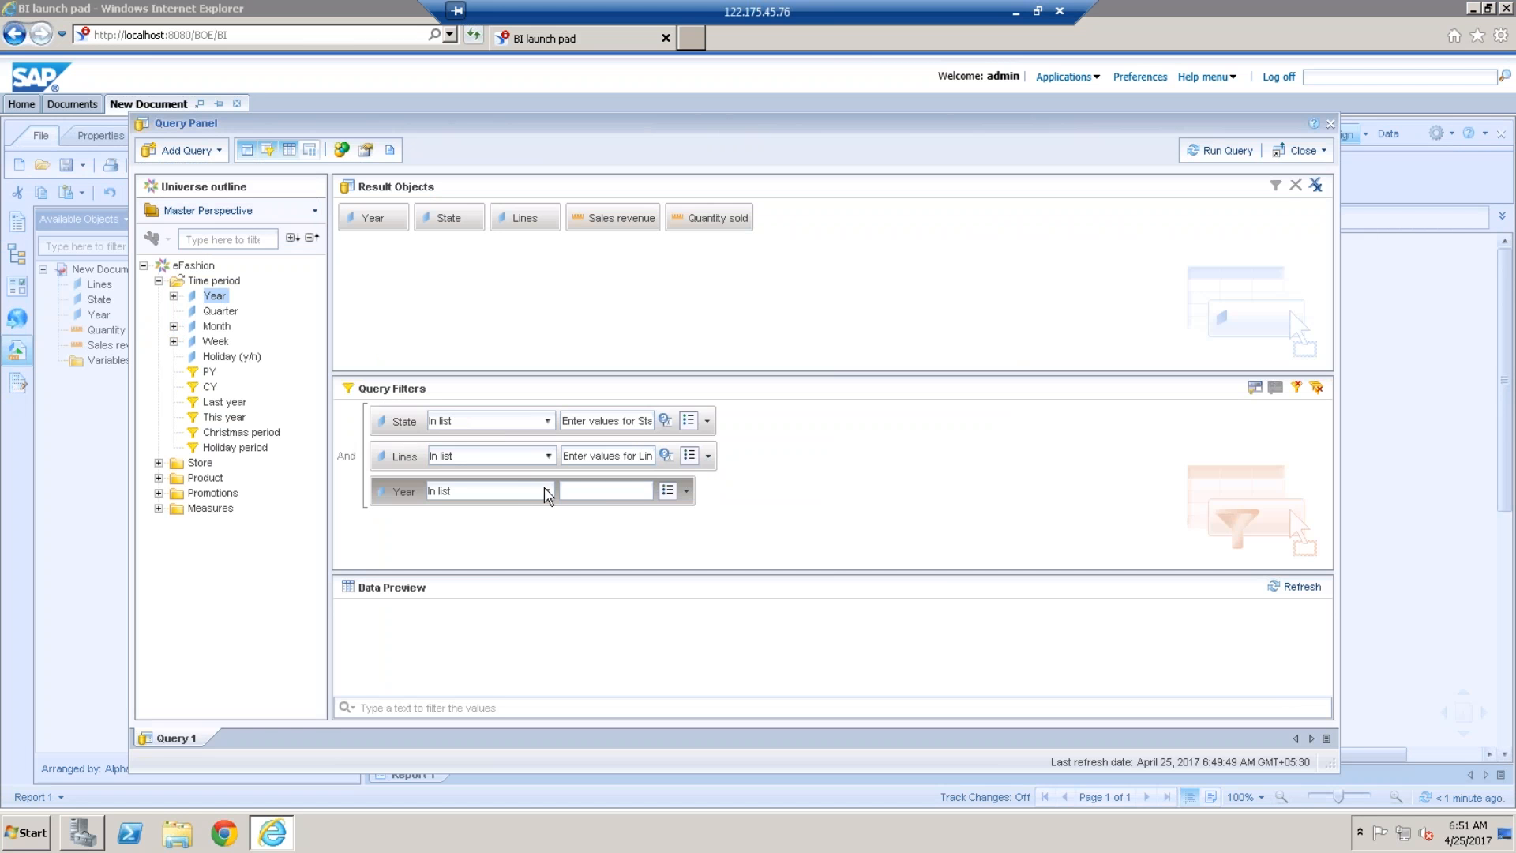
left_click(547, 492)
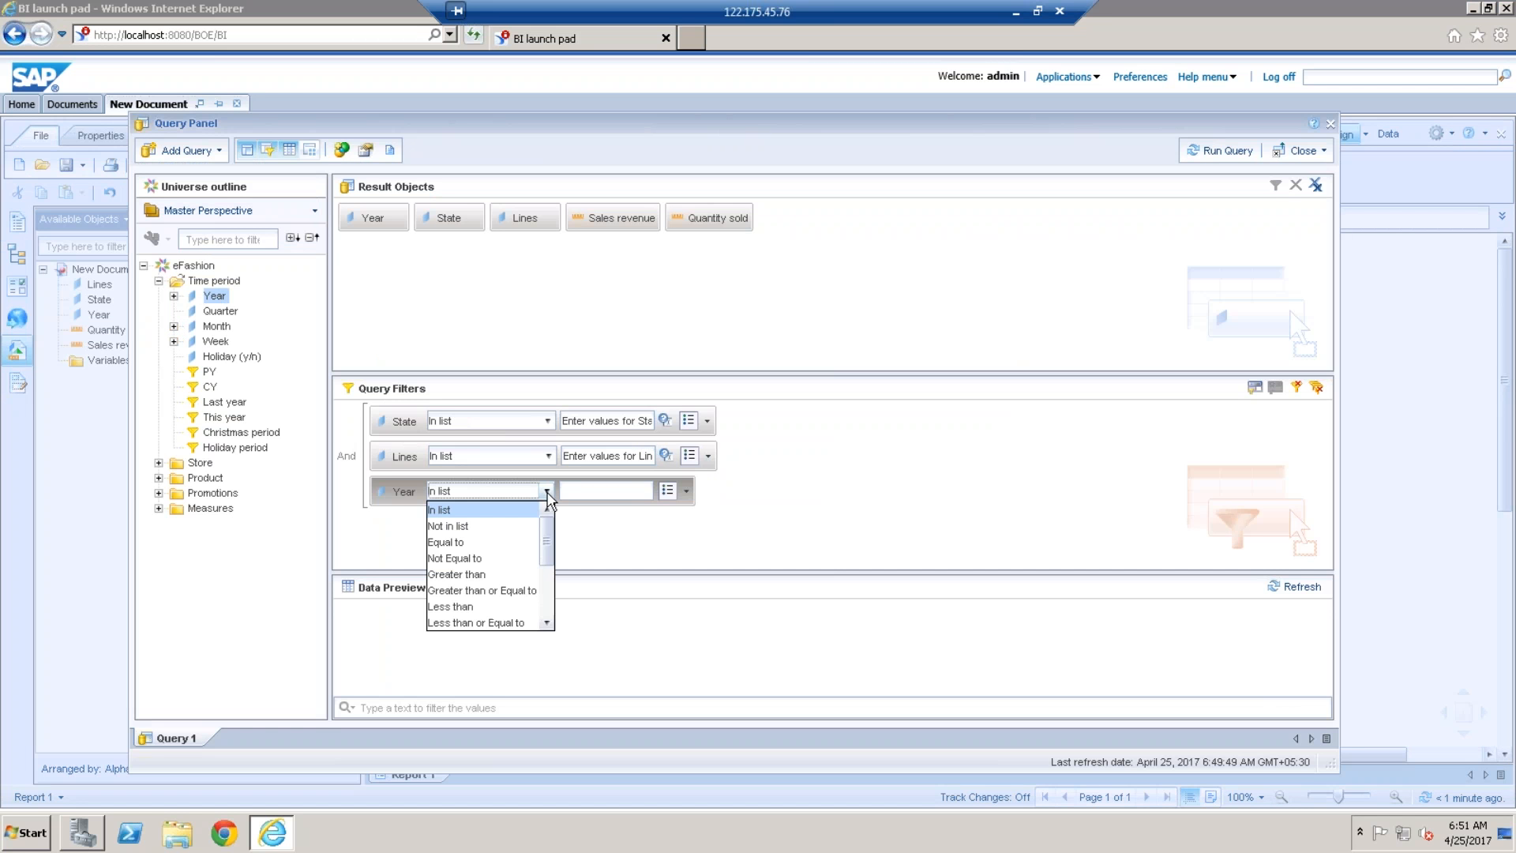
left_click_drag(551, 536, 551, 598)
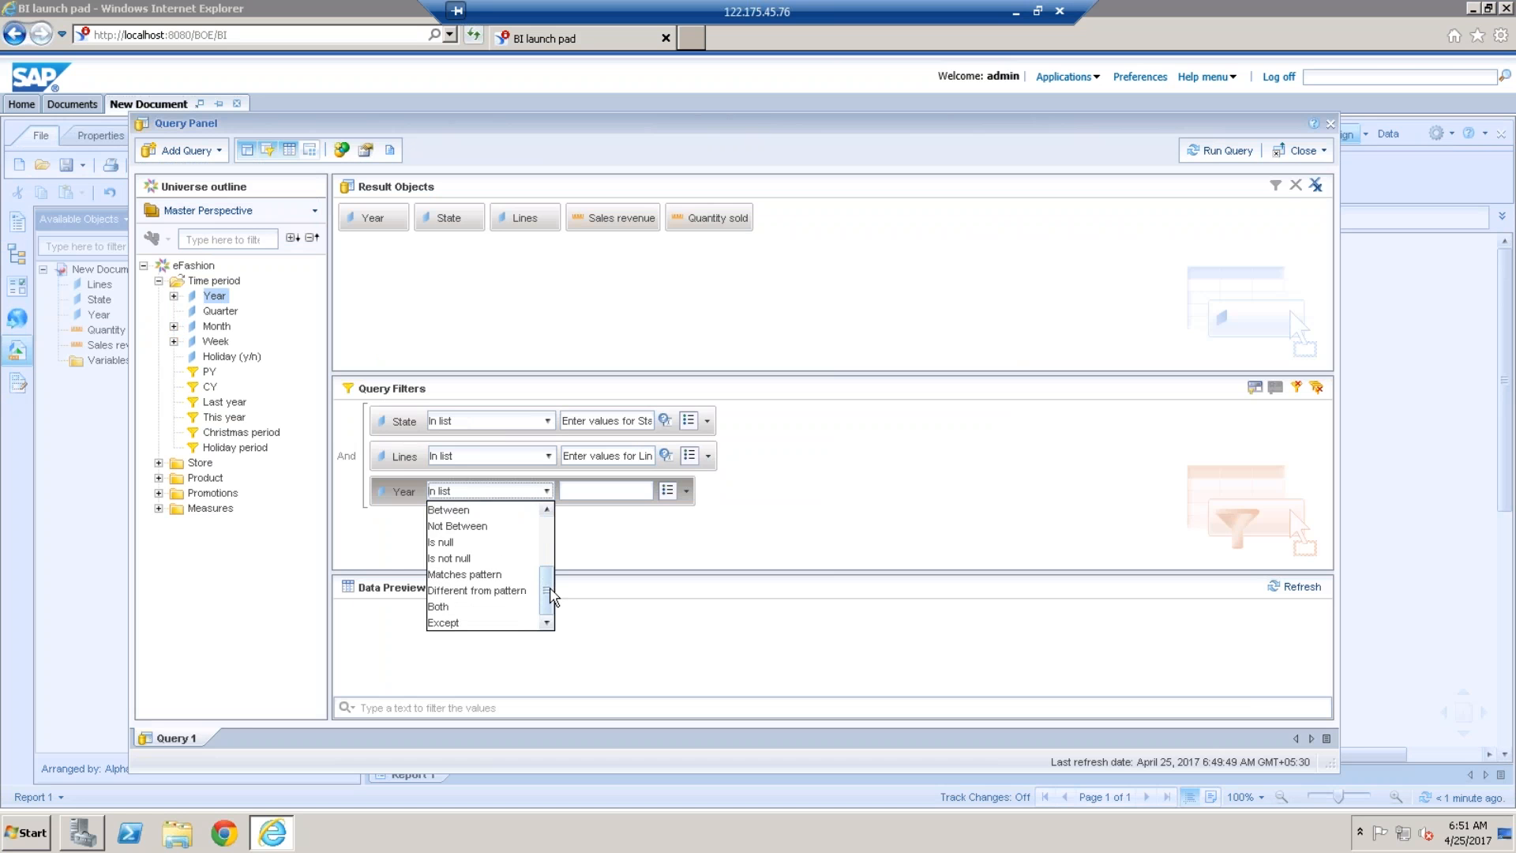
left_click(457, 510)
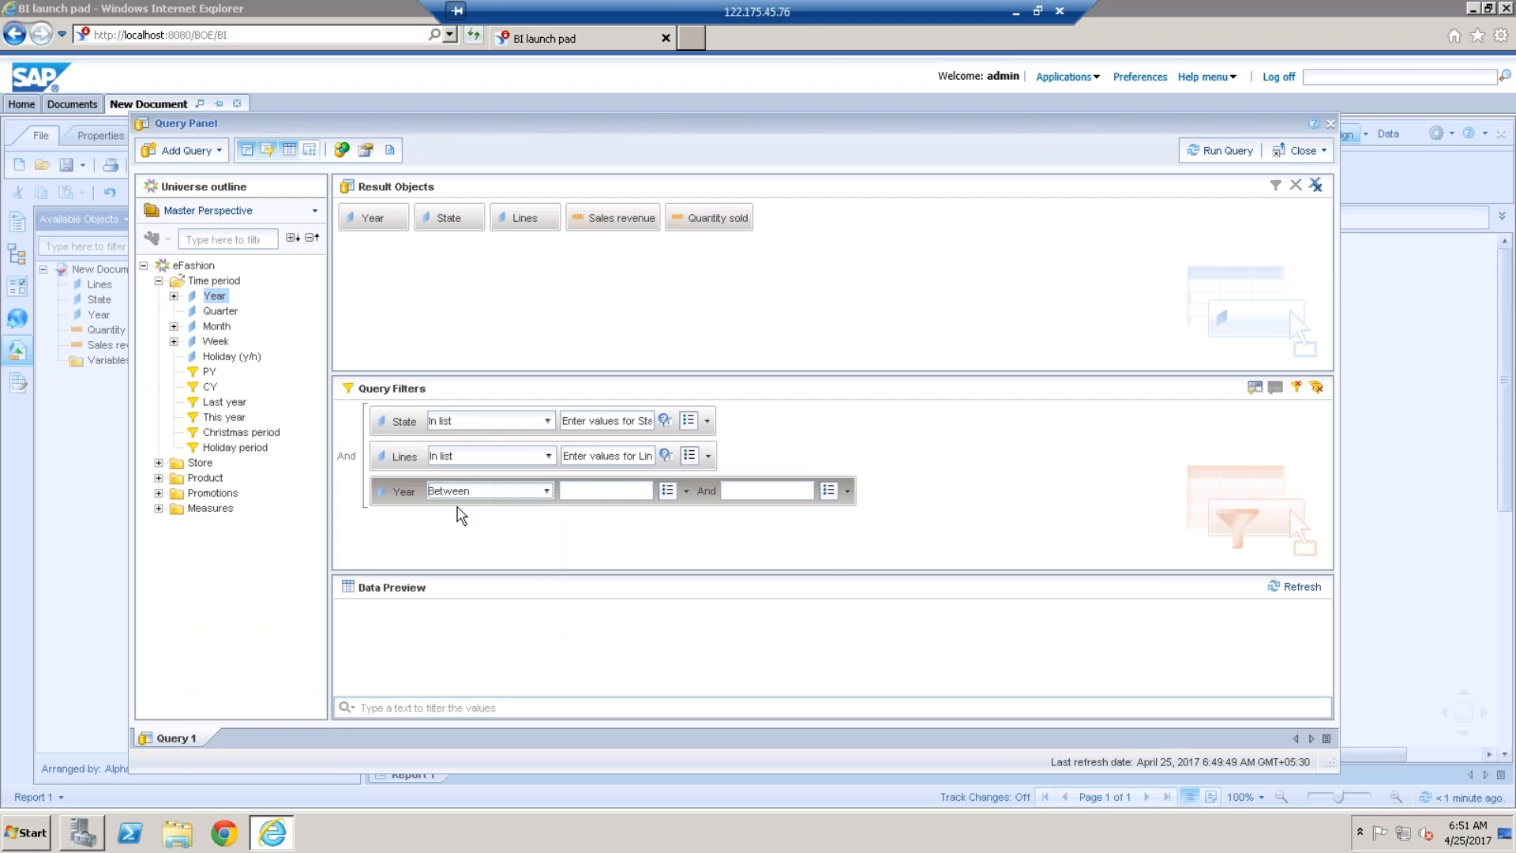
Set both the start and end values of the Year filter to come from a prompt
left_click(687, 492)
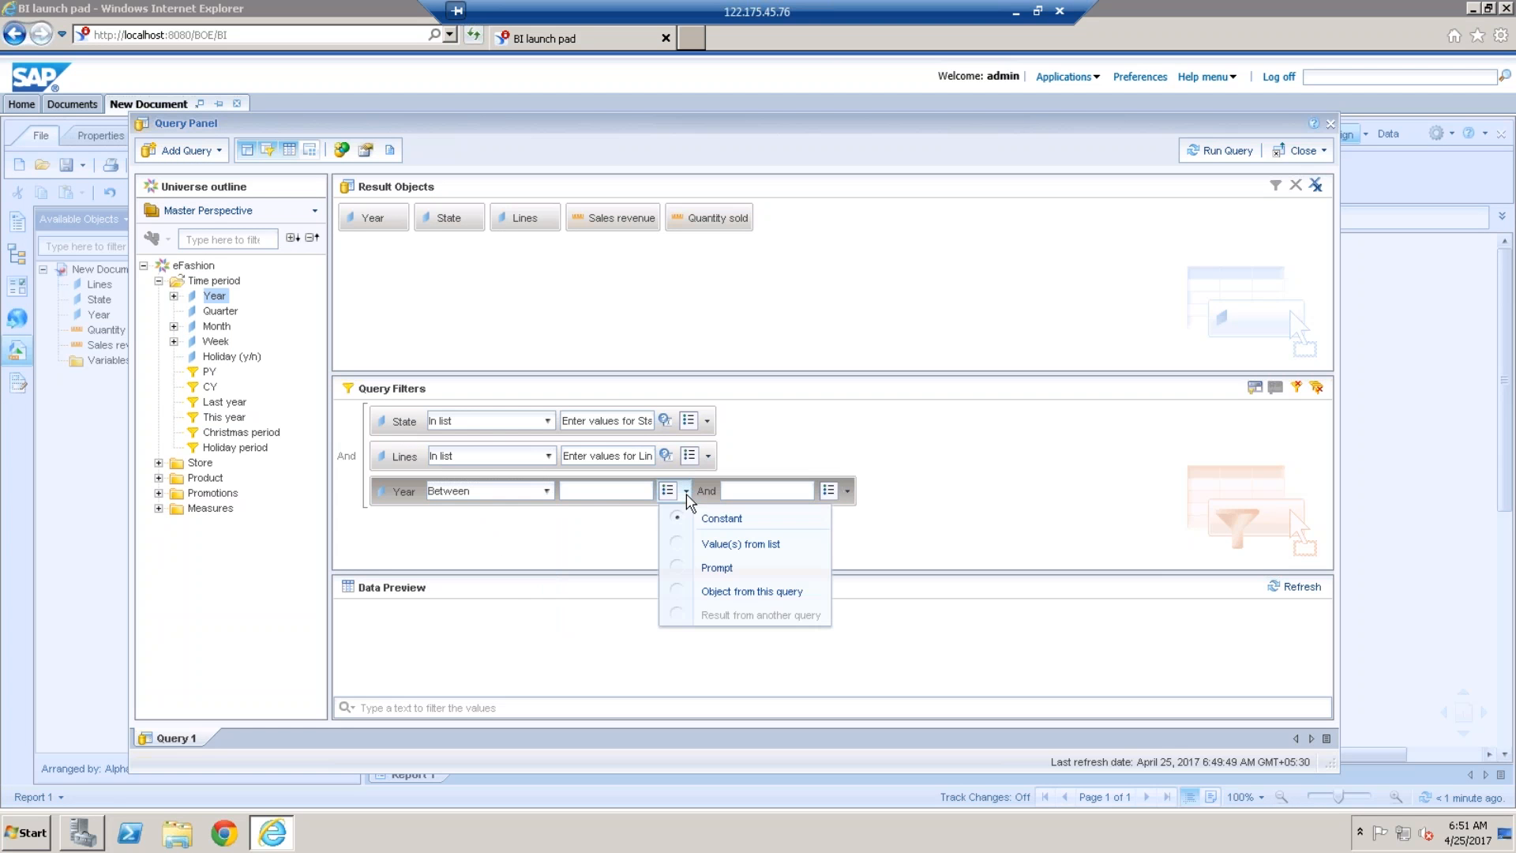
left_click(719, 570)
left_click(867, 491)
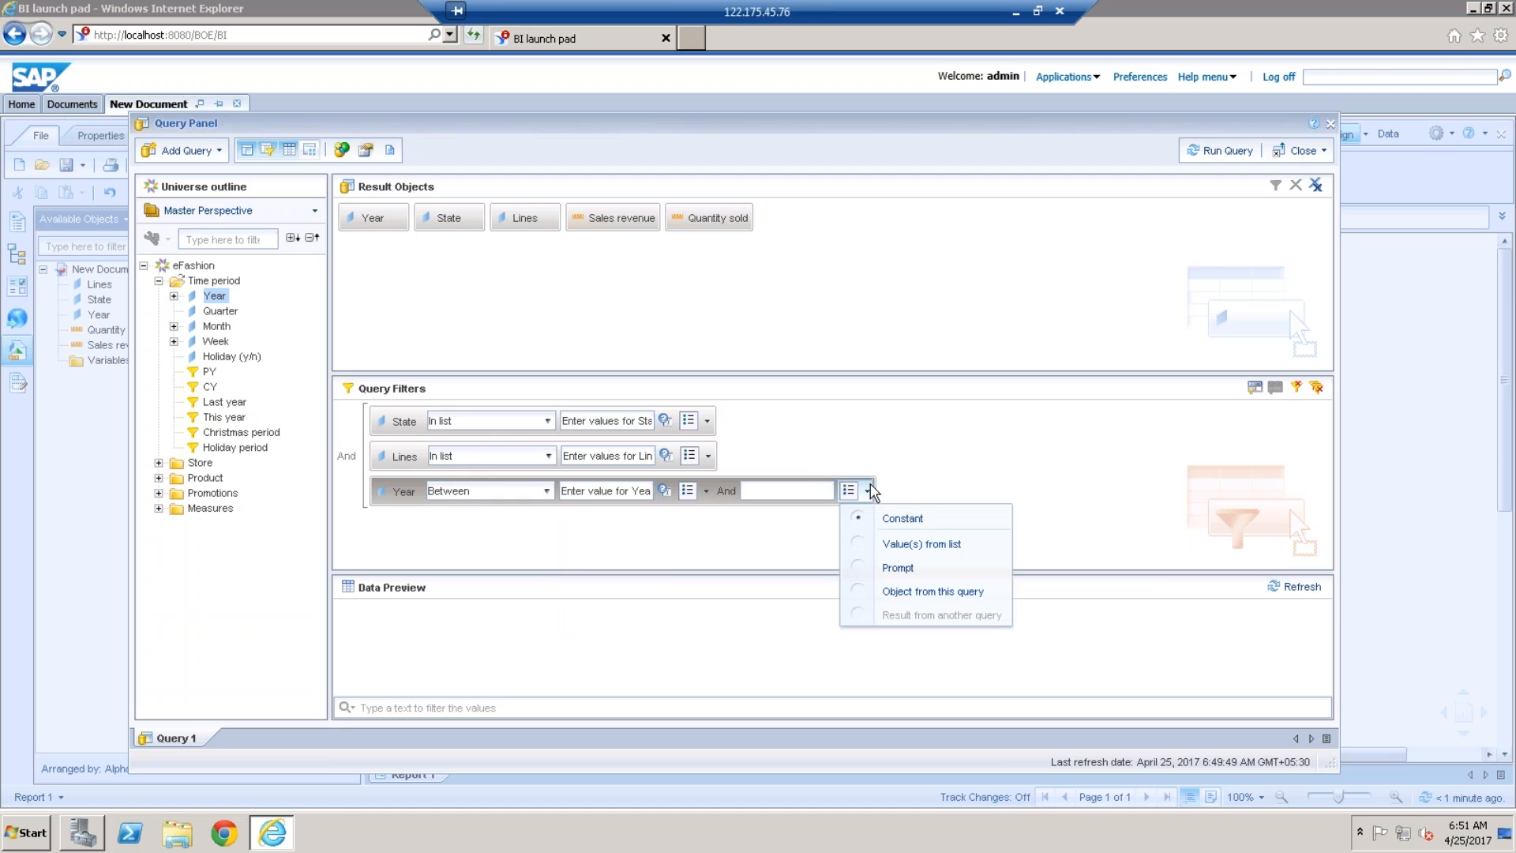
left_click(893, 569)
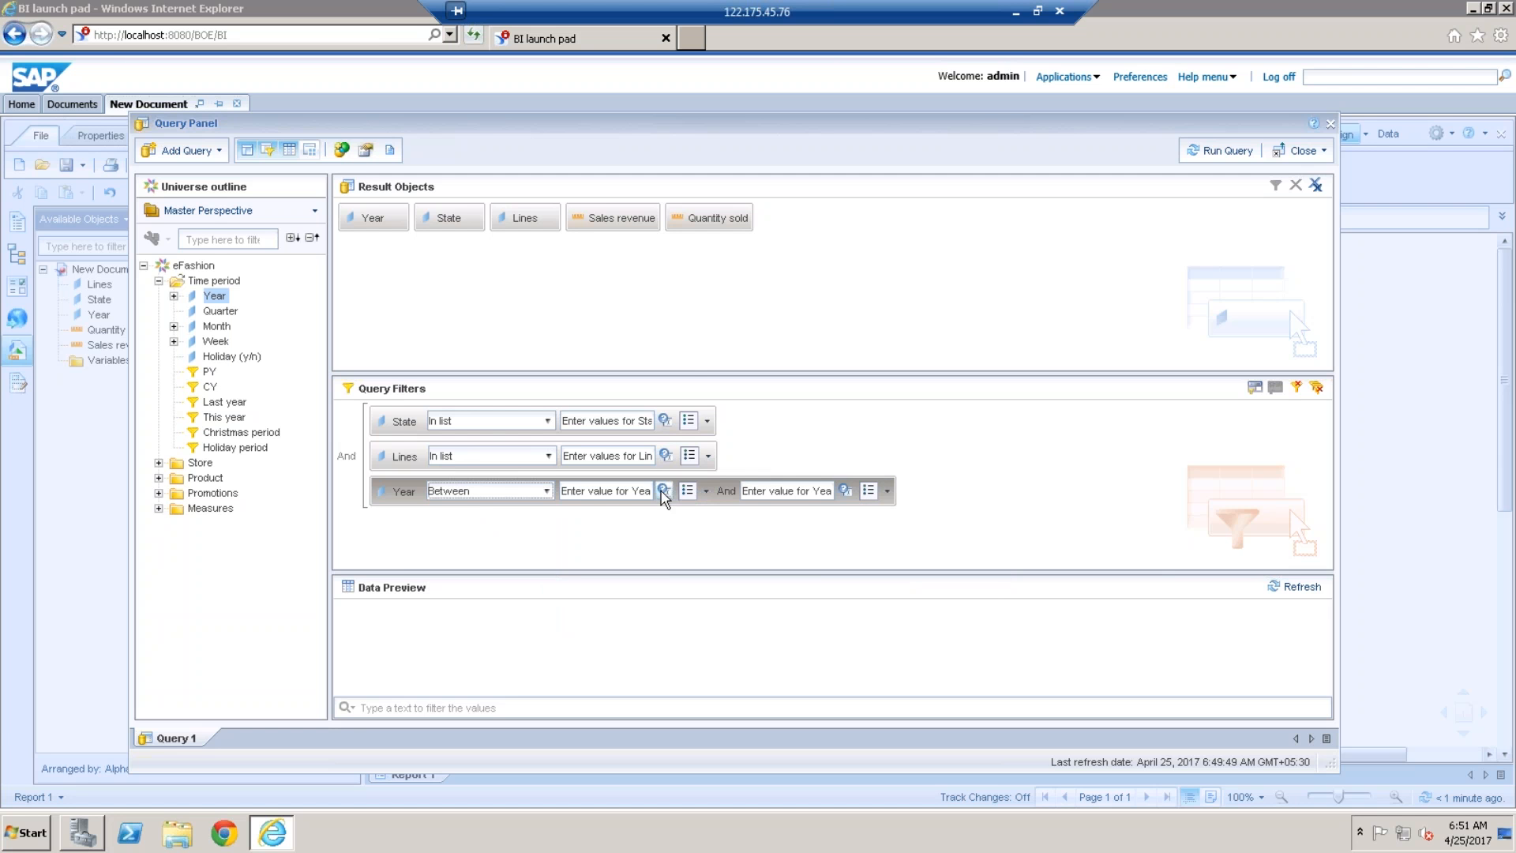
Set the State prompt to not keep the last values selected and to allow selection only from the list
left_click(666, 423)
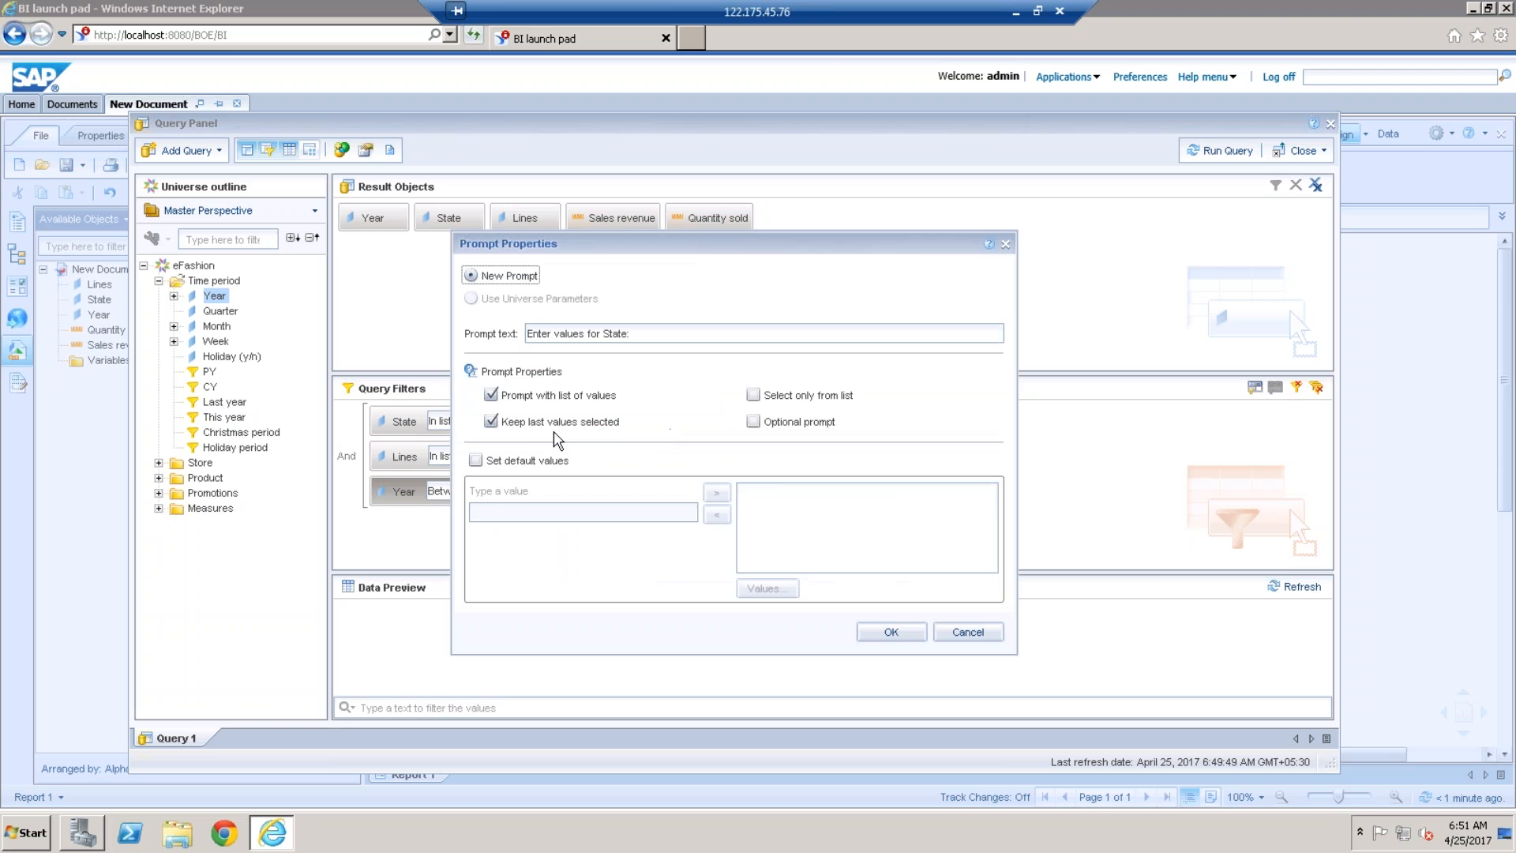
left_click(492, 423)
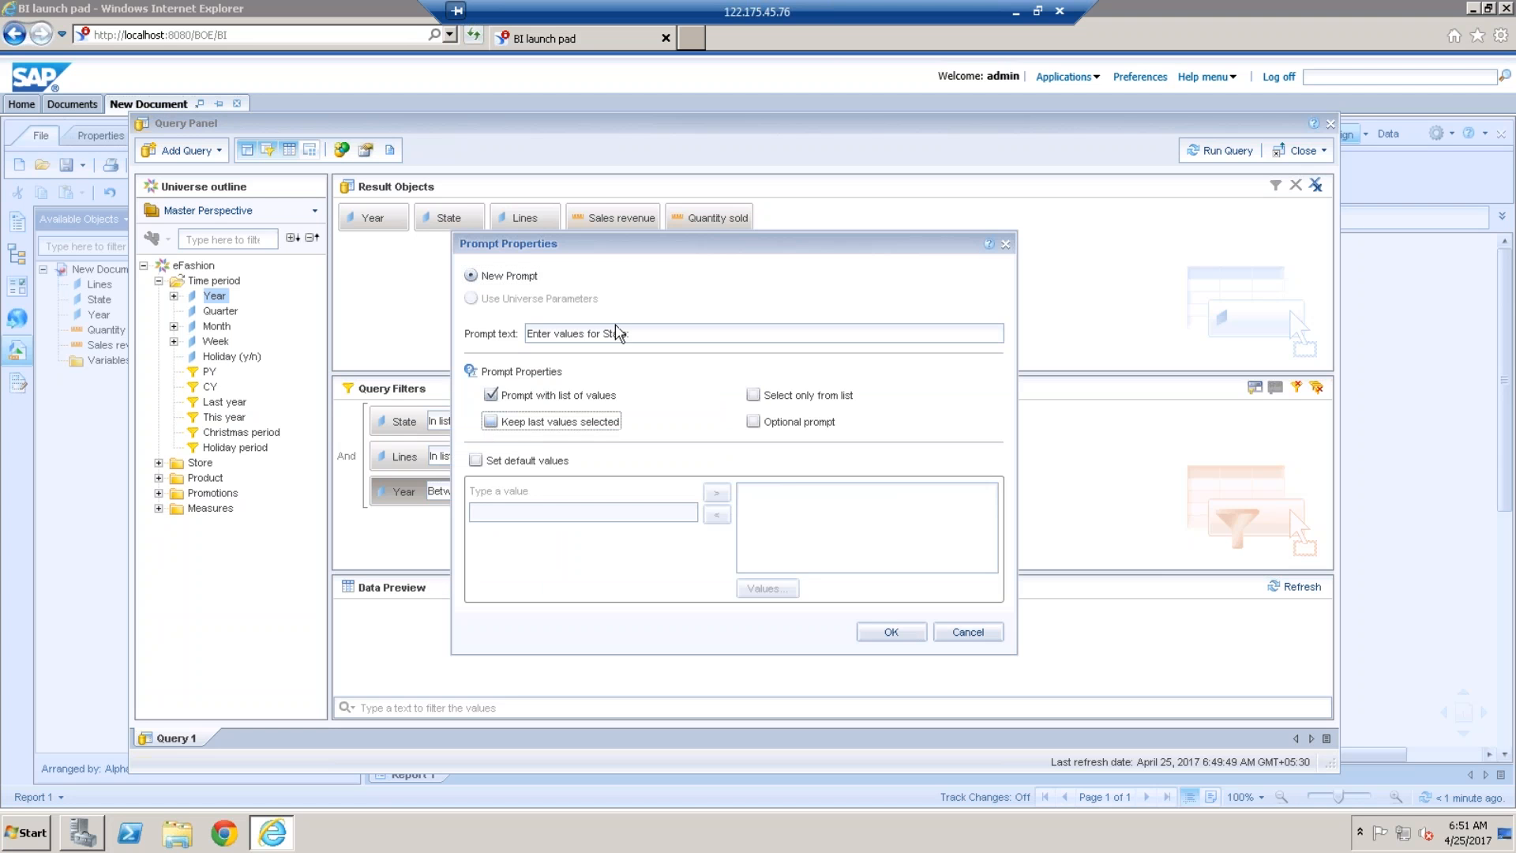
left_click(756, 396)
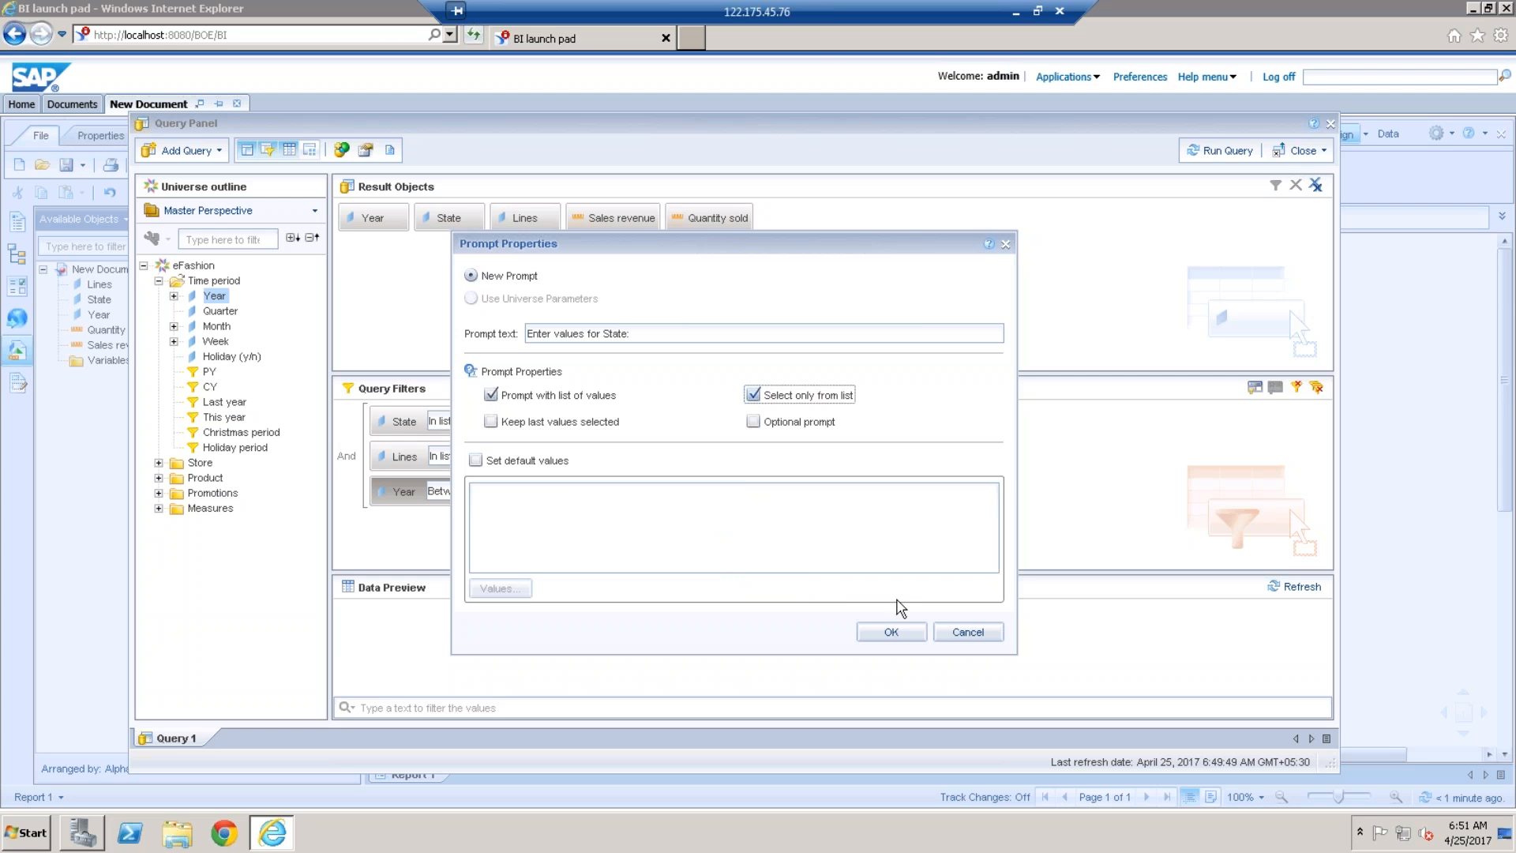
left_click(895, 632)
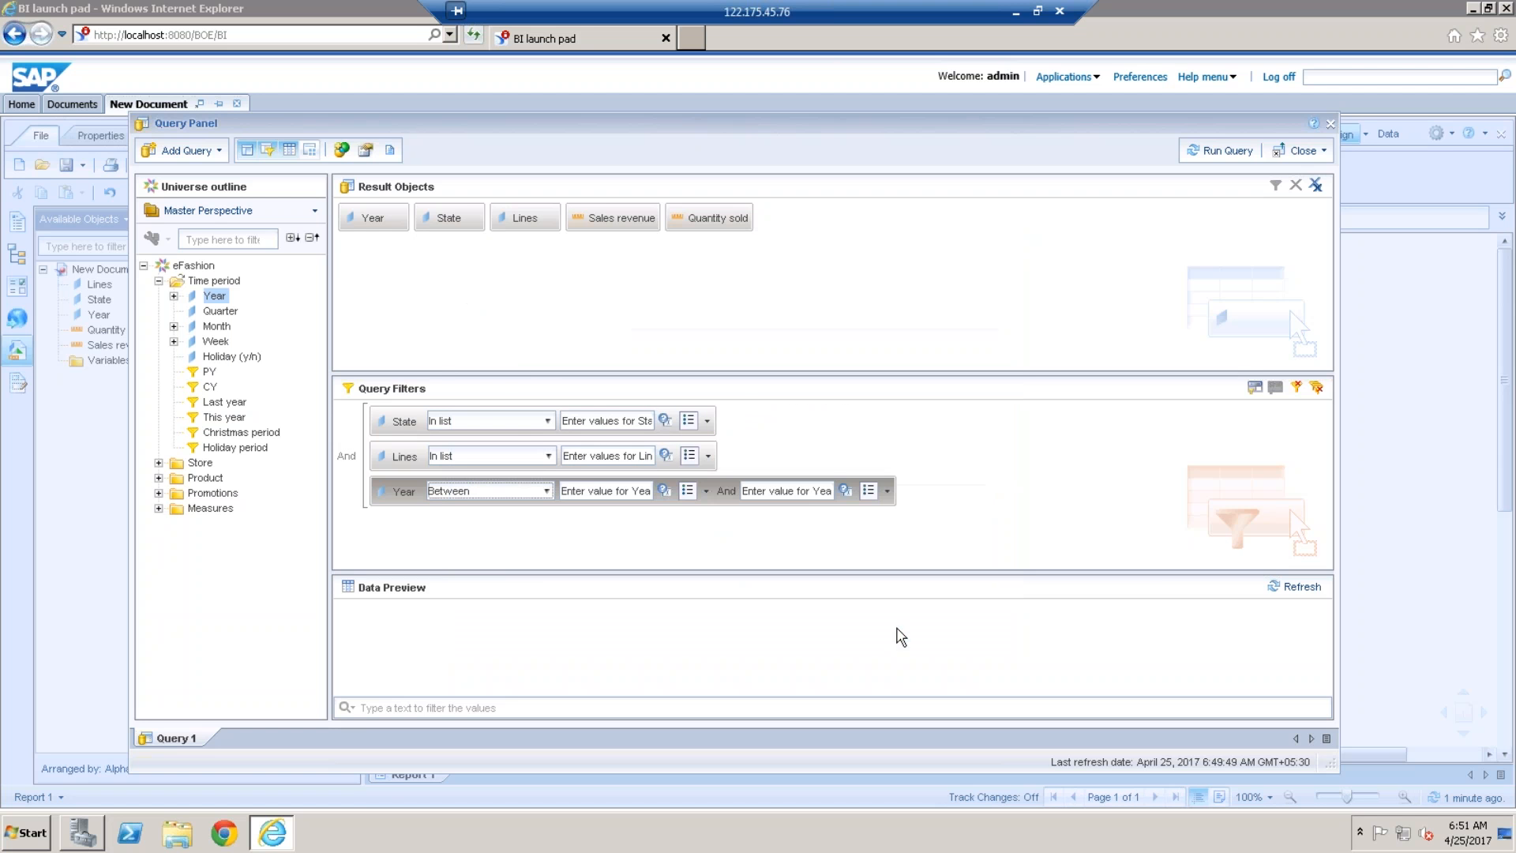
Turn off keeping the last values selected for the Lines prompt
left_click(666, 455)
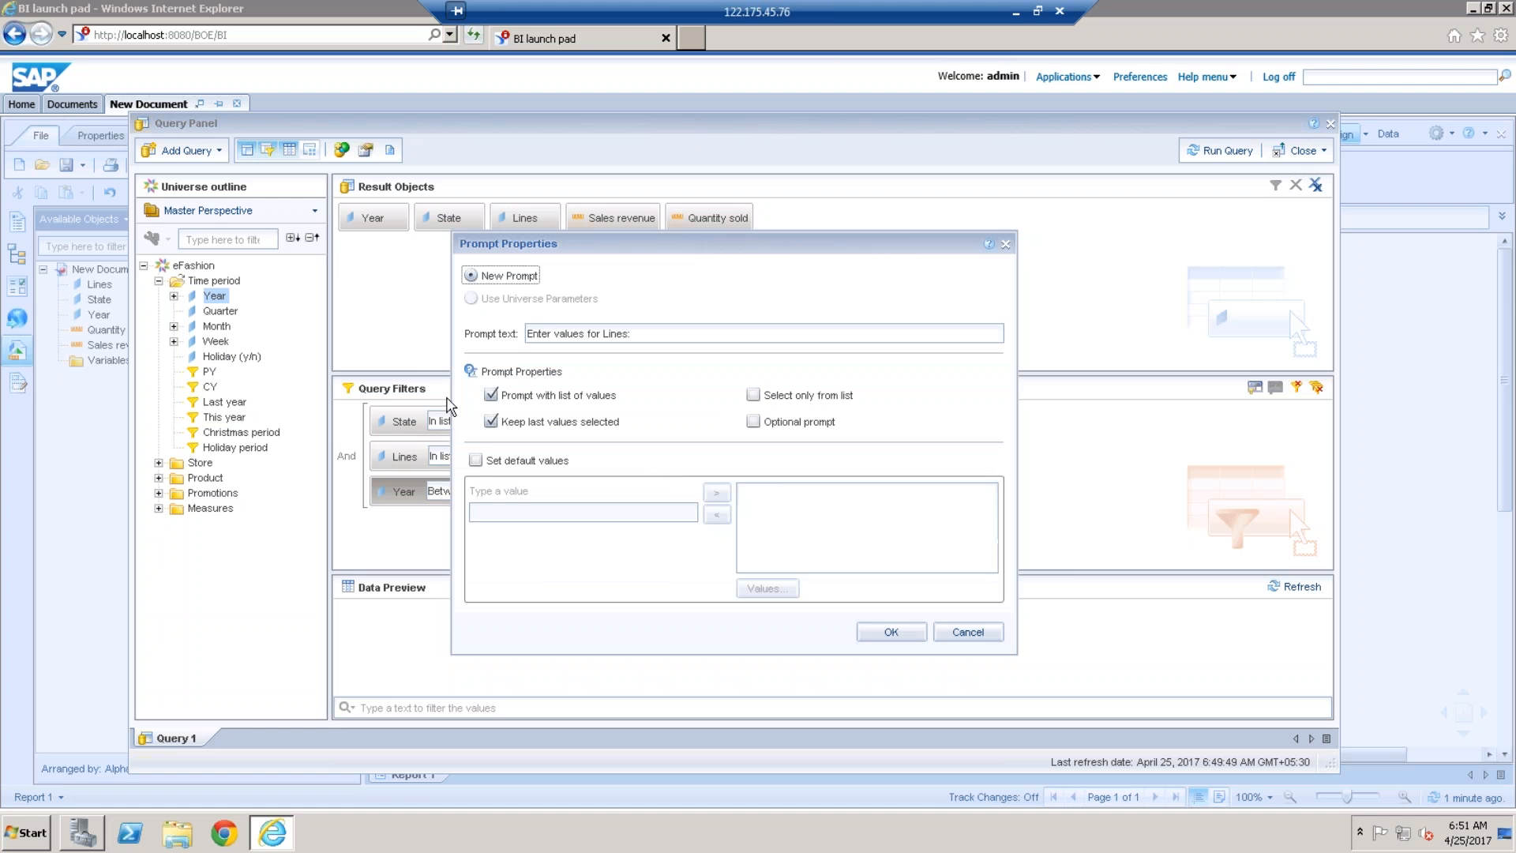
left_click(485, 421)
left_click(892, 632)
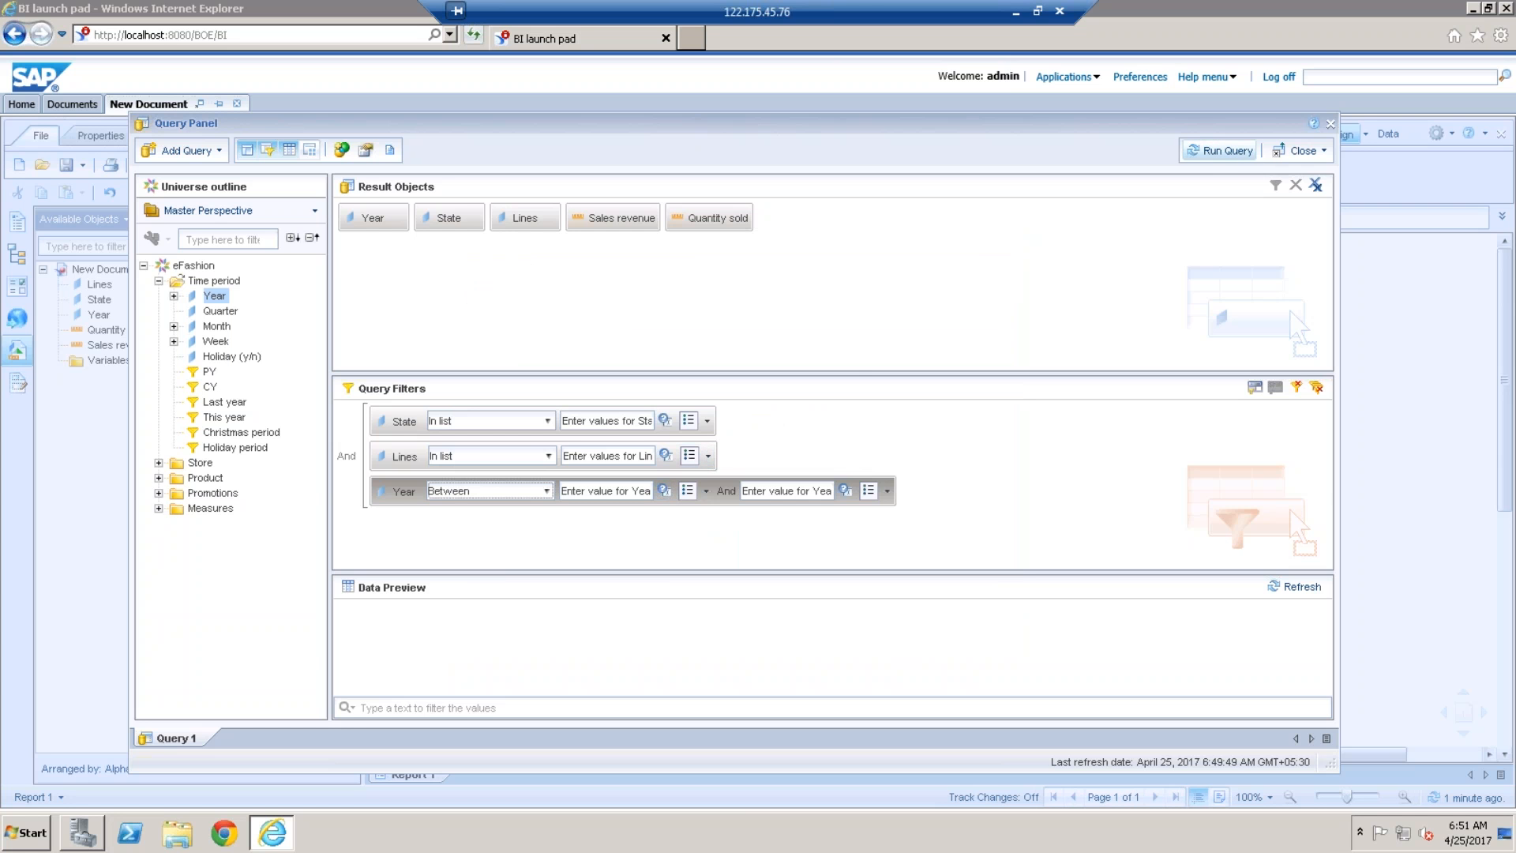
Run the query and answer the State prompt with New York
left_click(1215, 155)
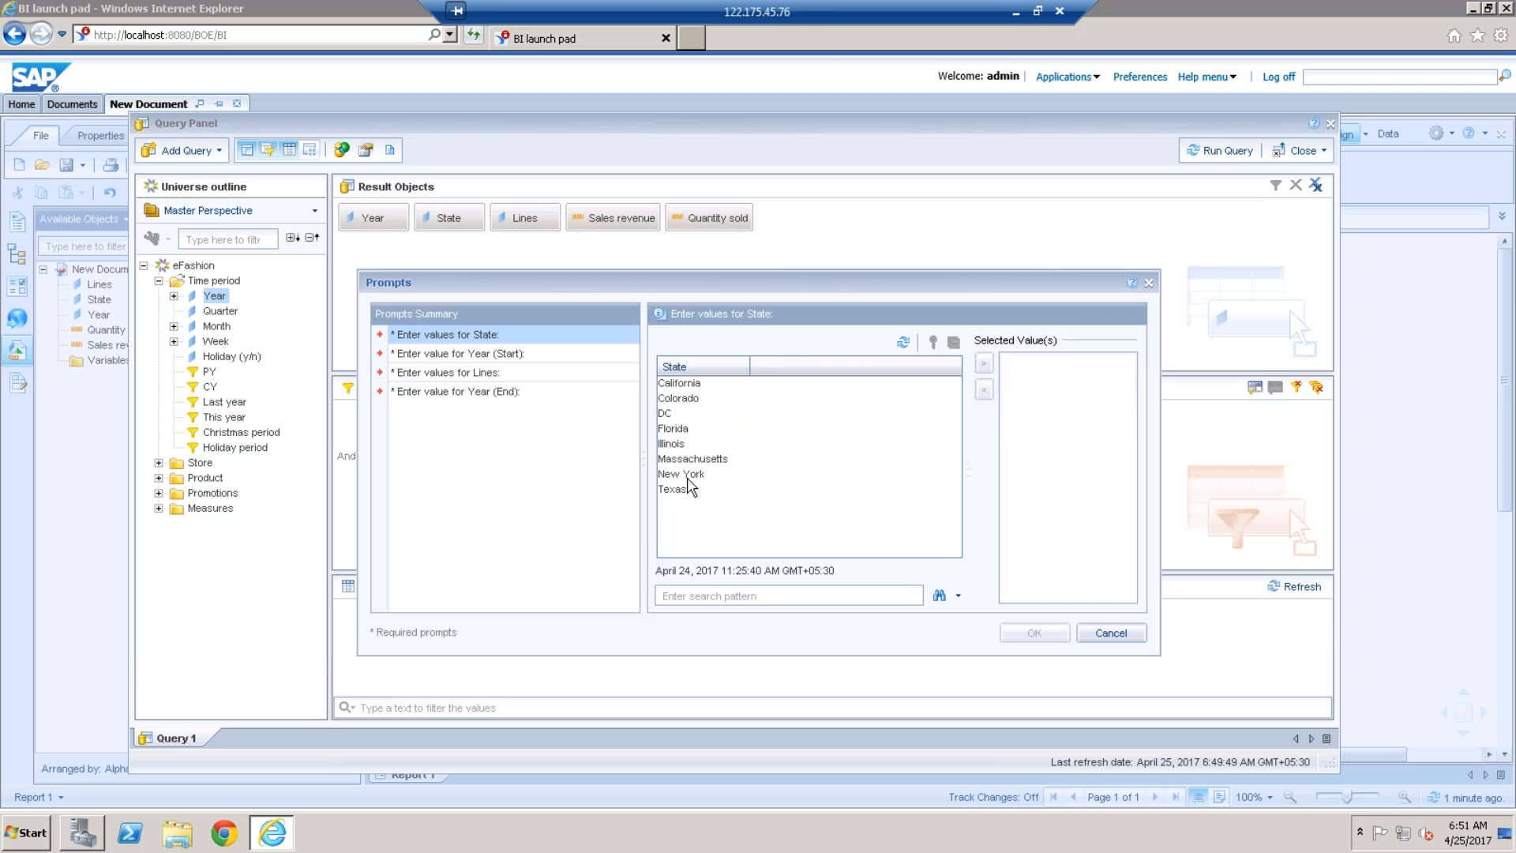
left_click(684, 478)
double_click(684, 478)
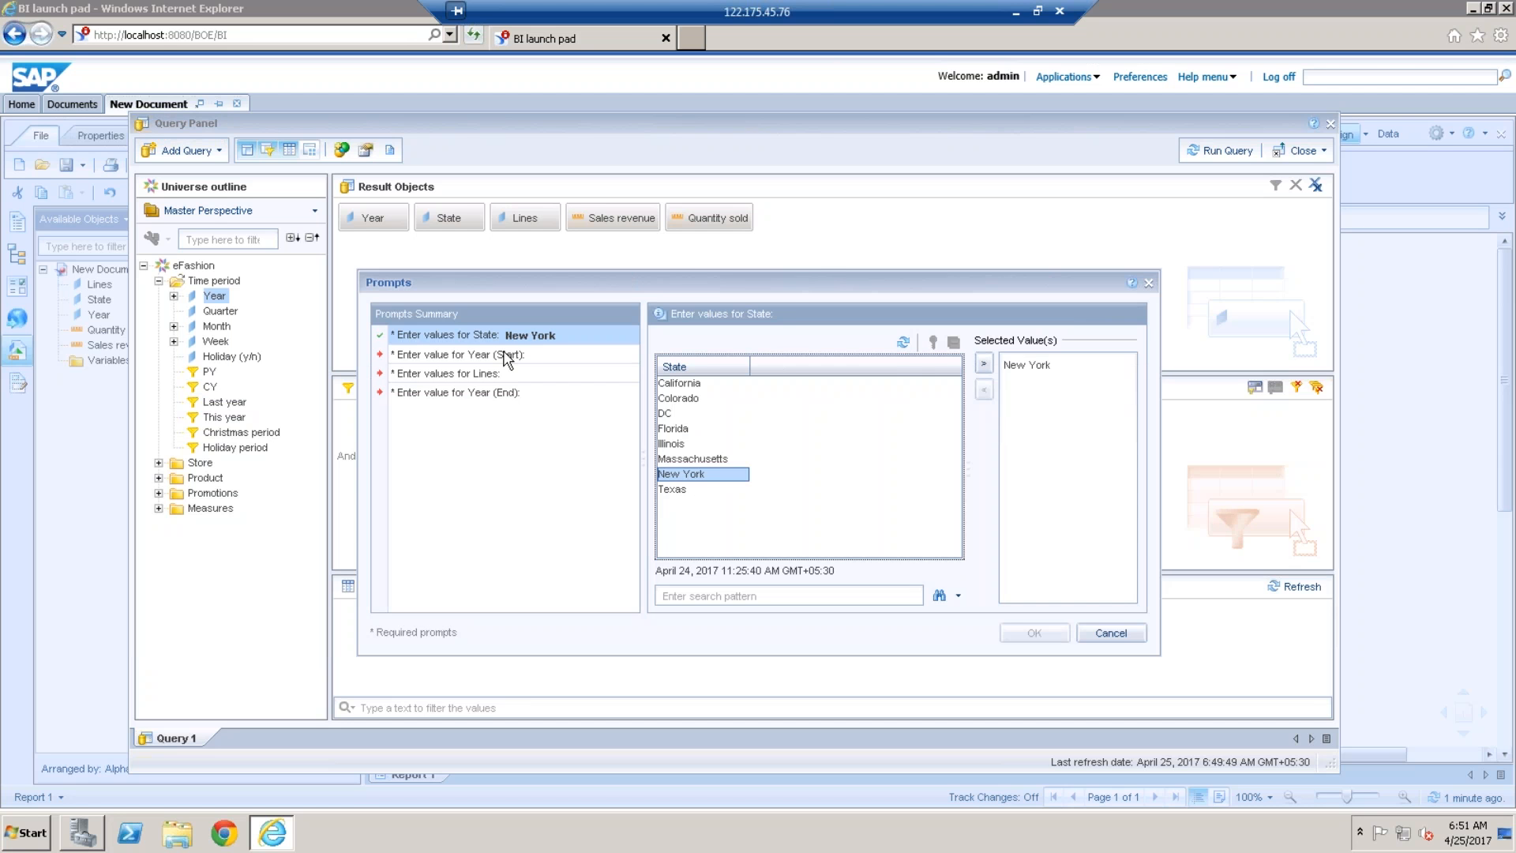
Set the Year (Start) prompt to 2015 and the Year (End) prompt to 2017
left_click(507, 359)
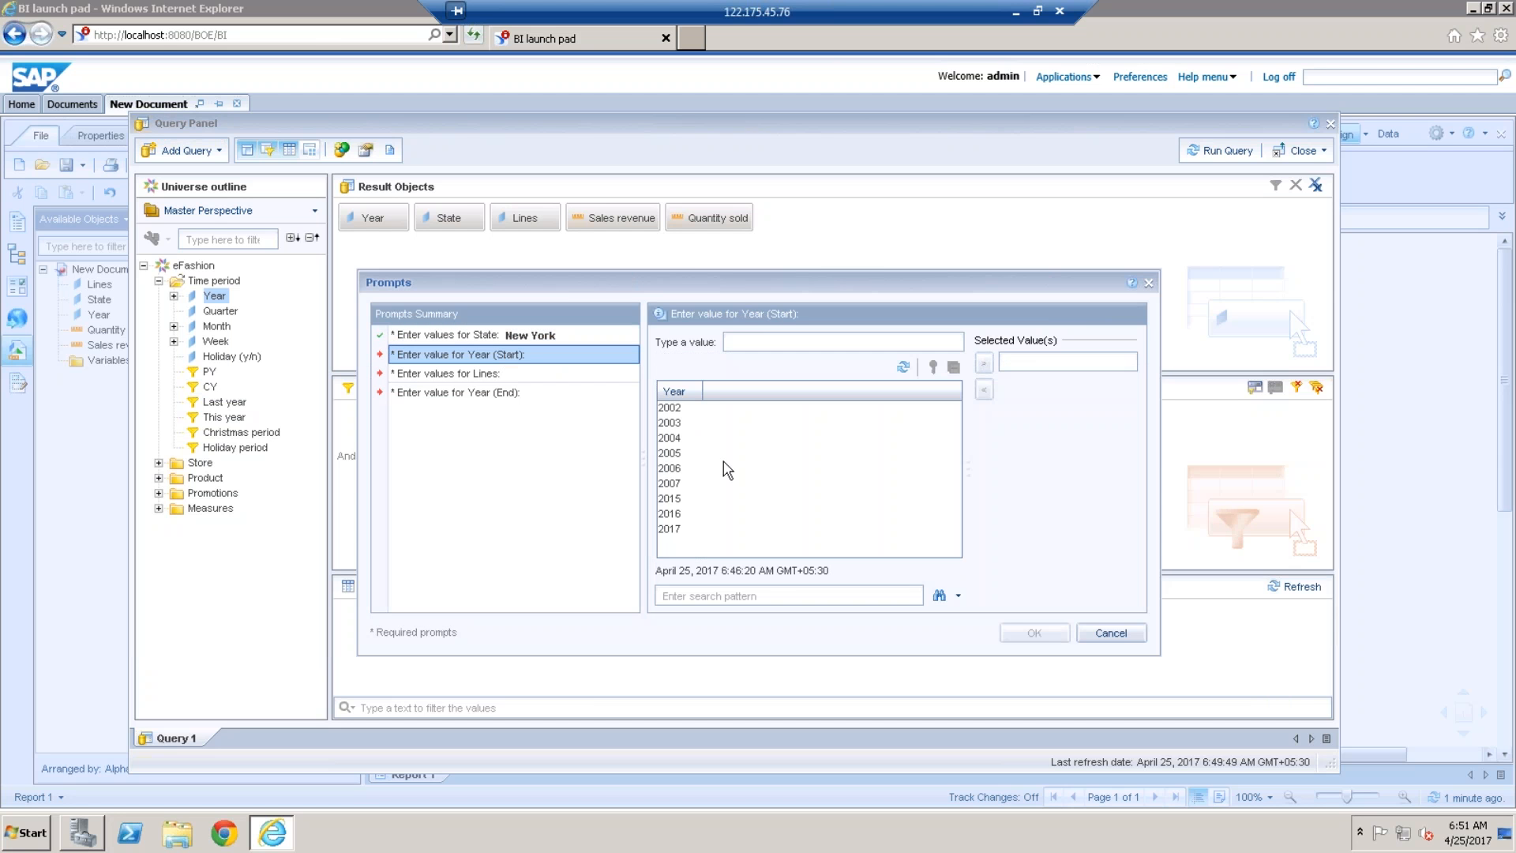
double_click(676, 500)
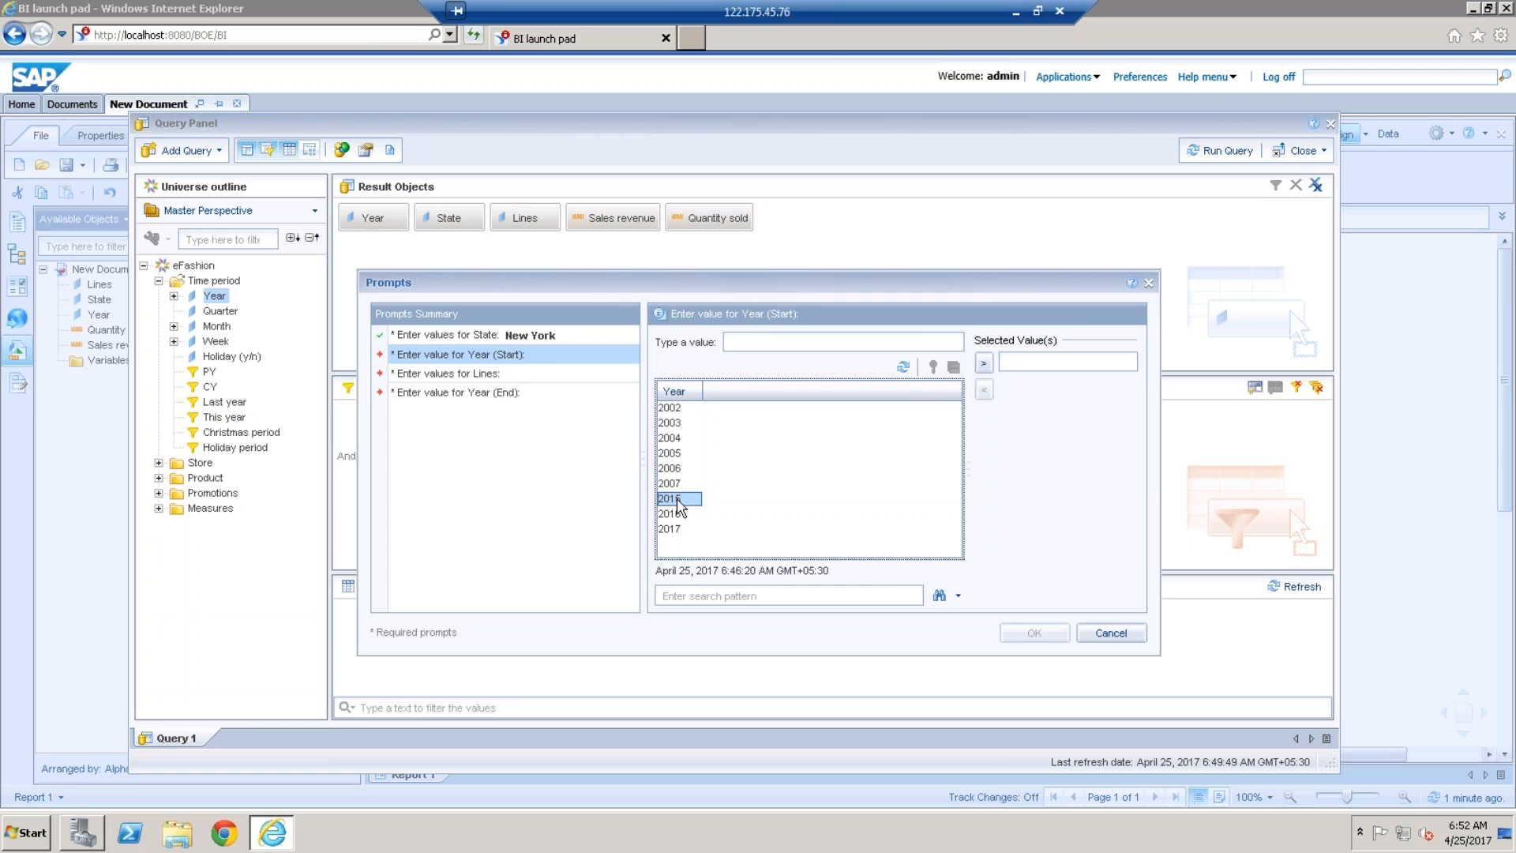
left_click(506, 394)
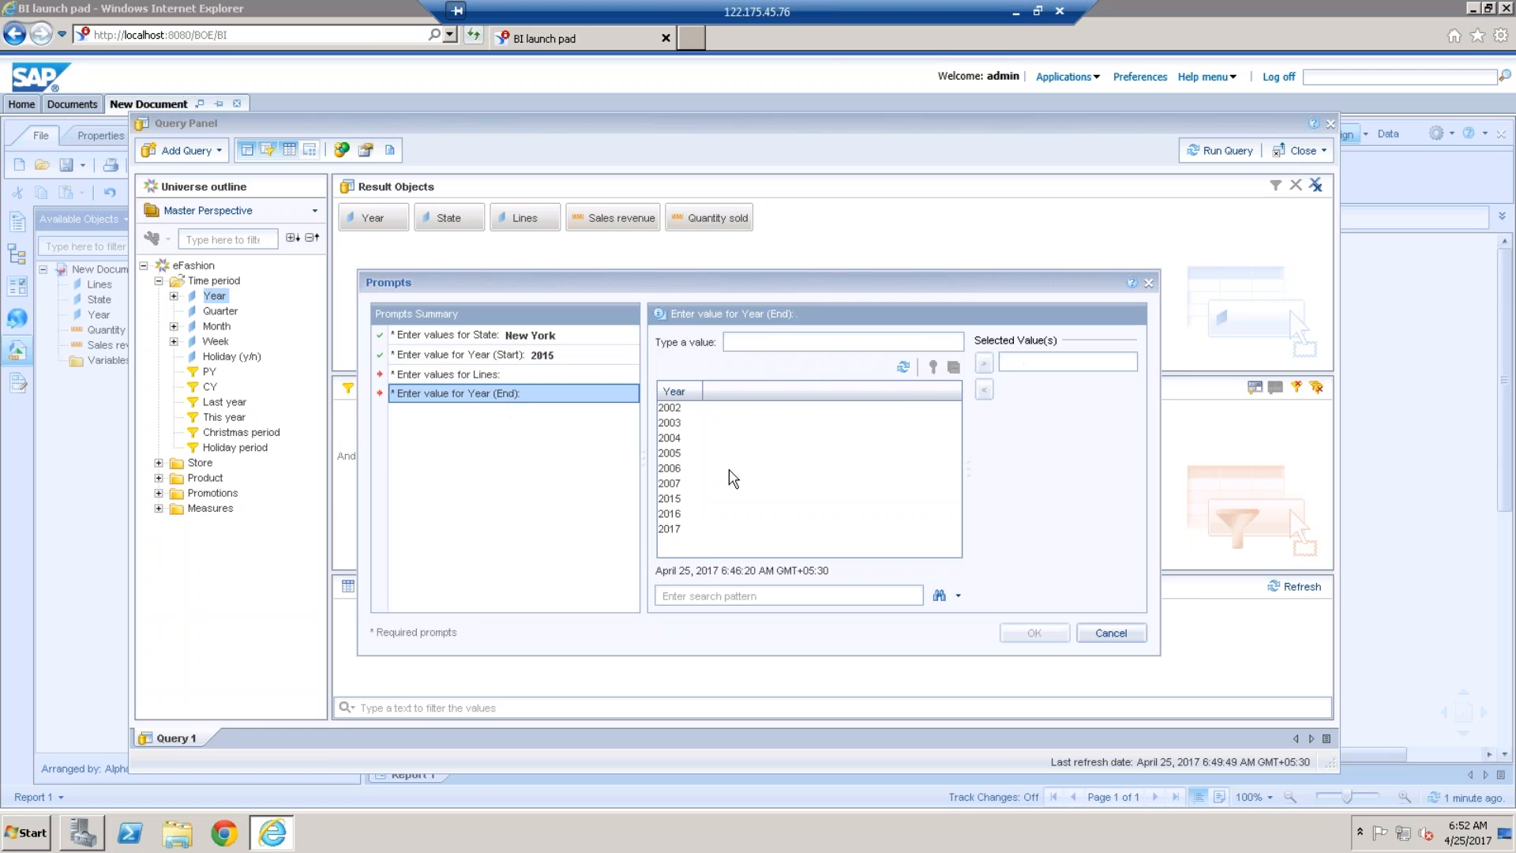
left_click(677, 529)
double_click(678, 530)
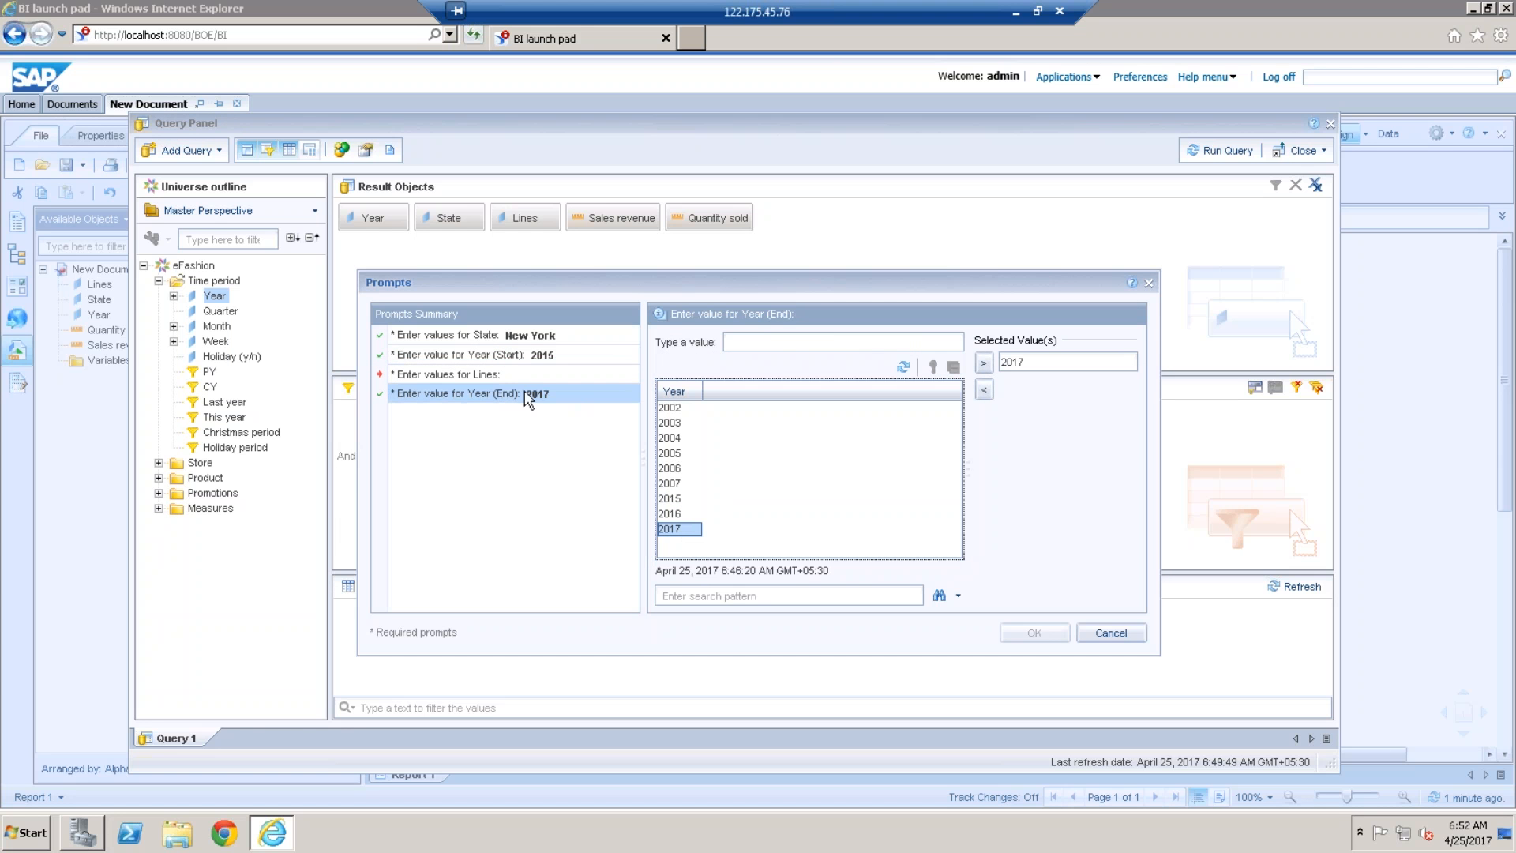
Select all available values for the Lines prompt and submit the prompts to load the report
left_click(485, 376)
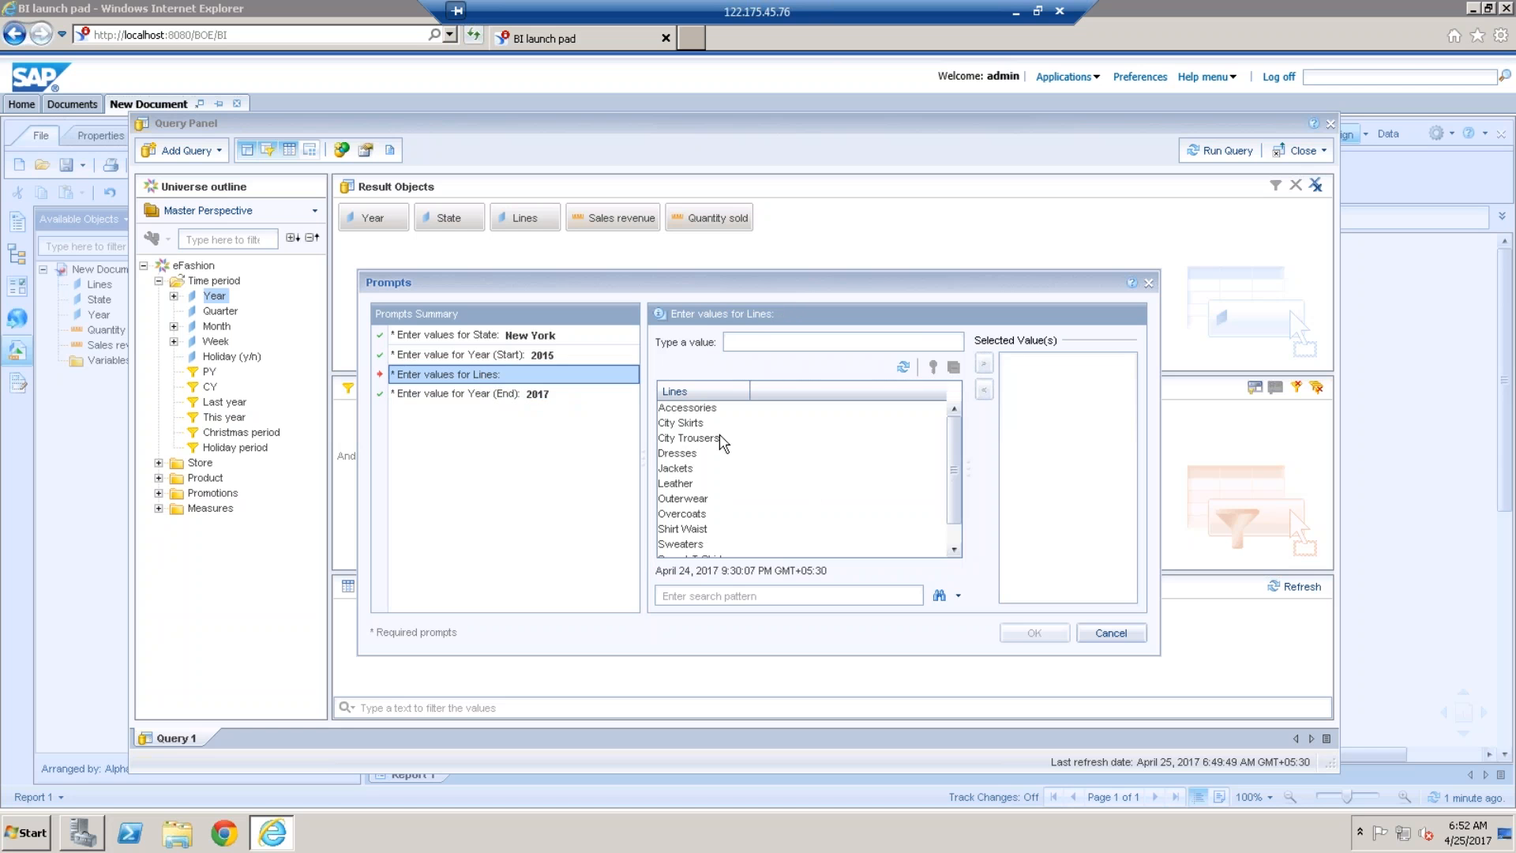
left_click(723, 427)
left_click(719, 469)
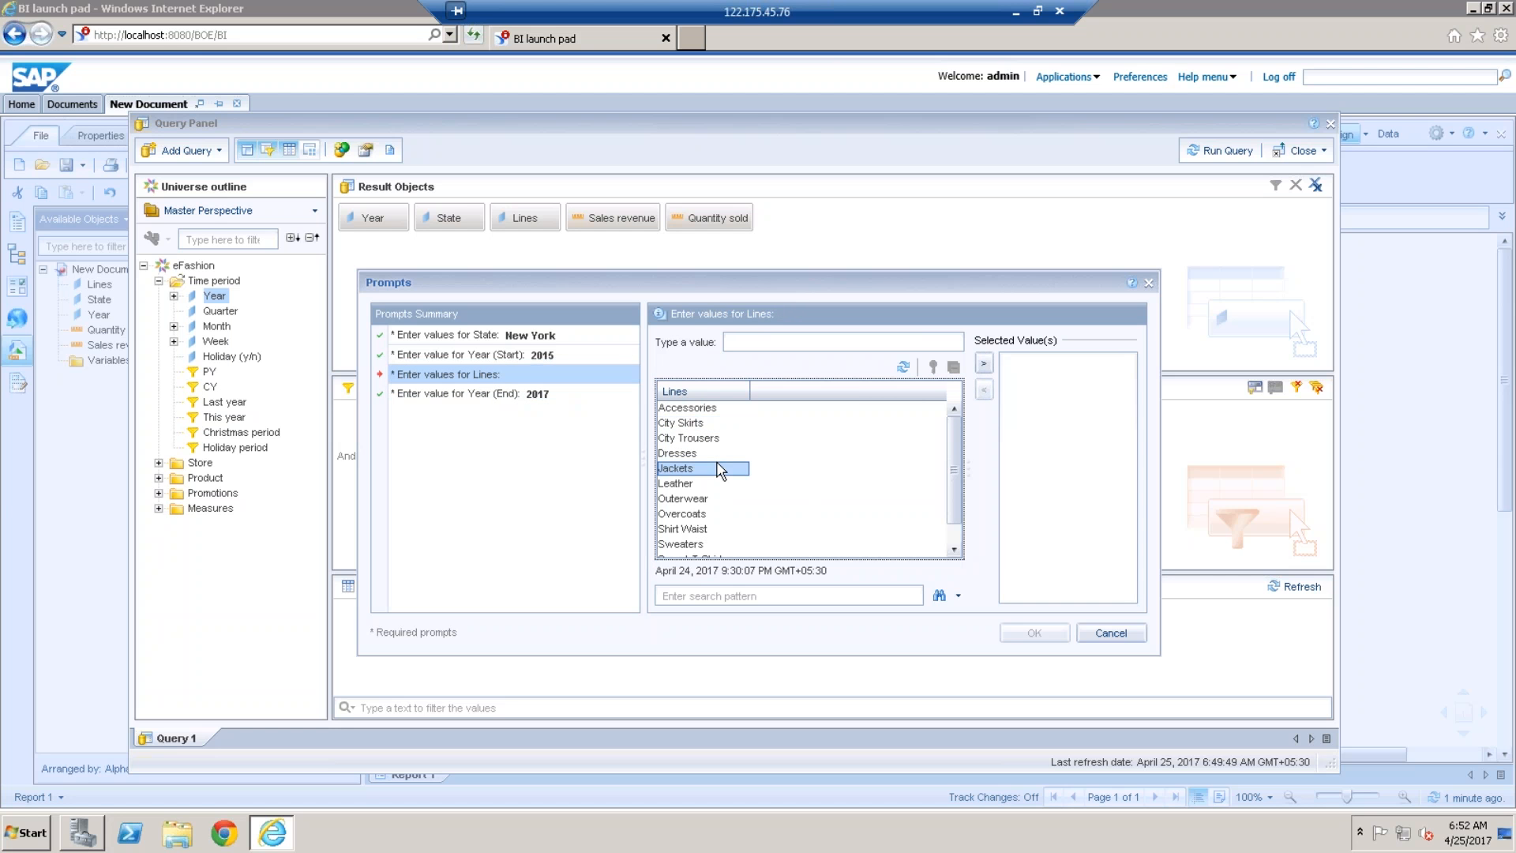
key("ctrl+a")
left_click(985, 365)
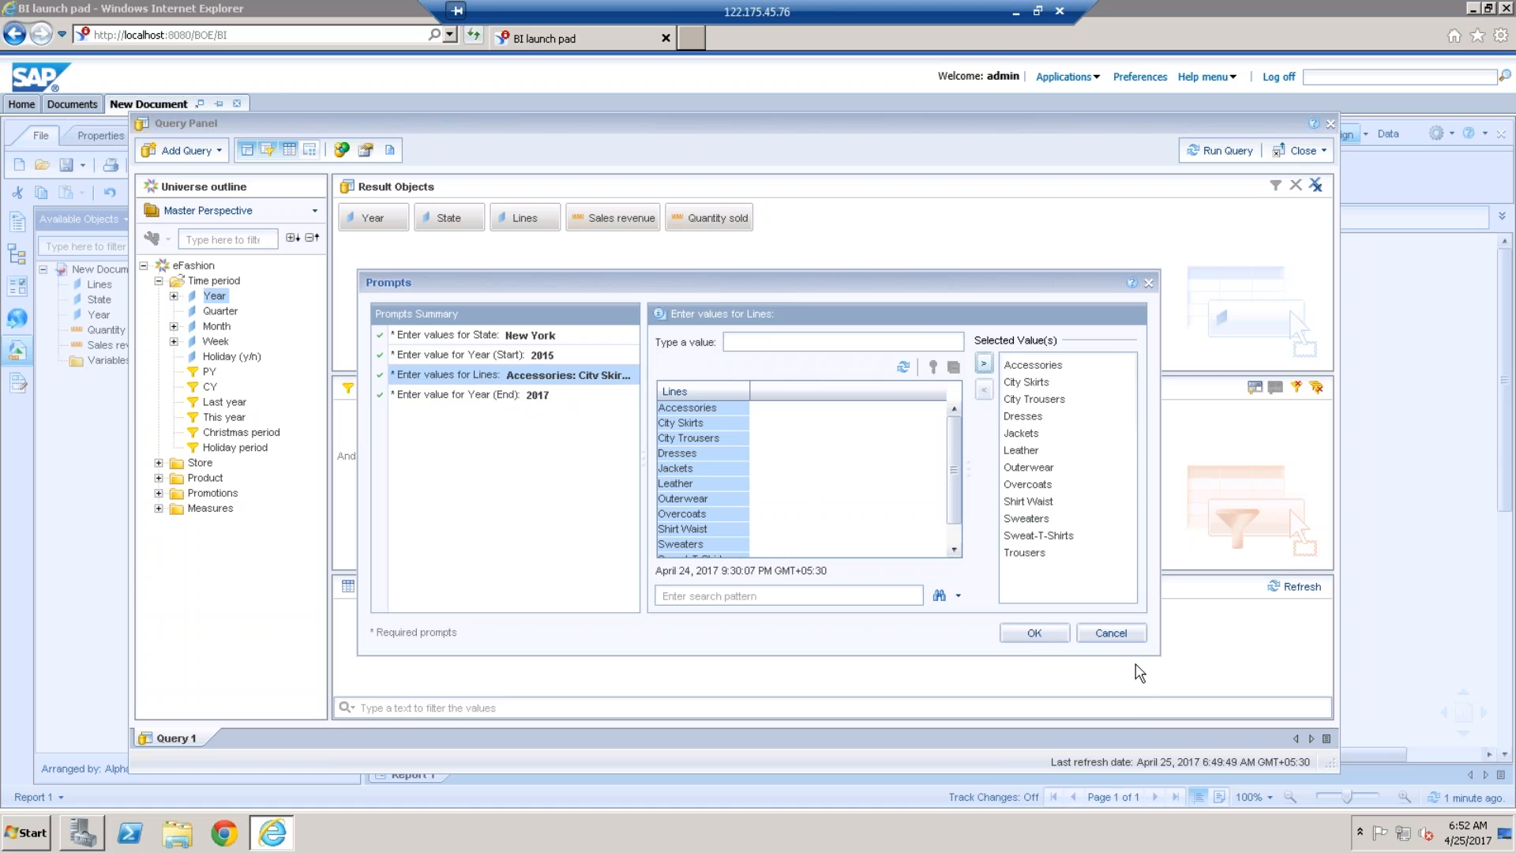
left_click(1058, 635)
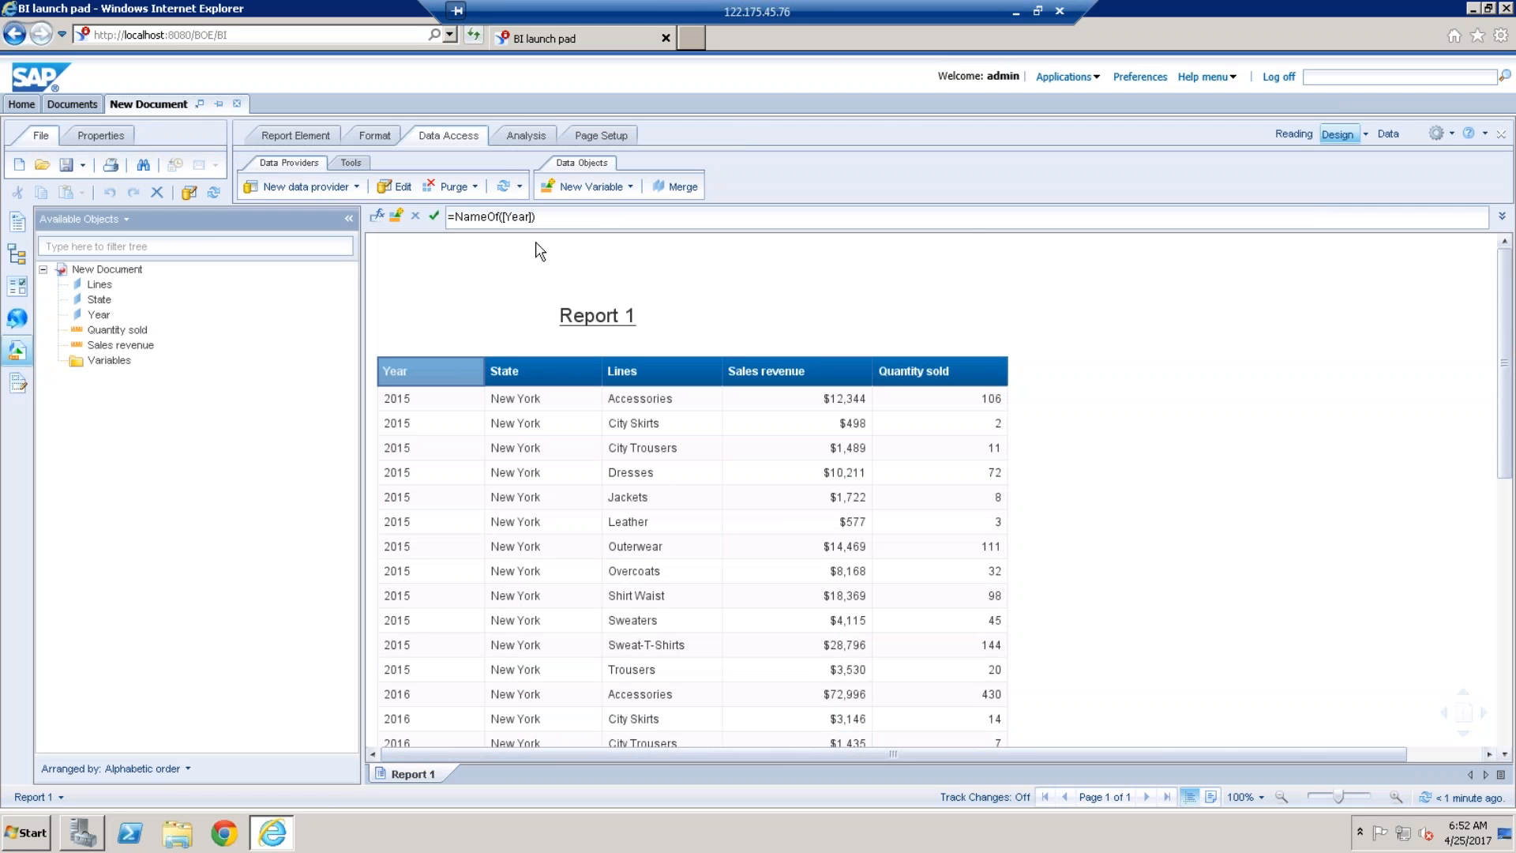
Refresh the report data and review which of the State, Lines, Year (Start) and Year (End) prompts retain their previous values
left_click(507, 190)
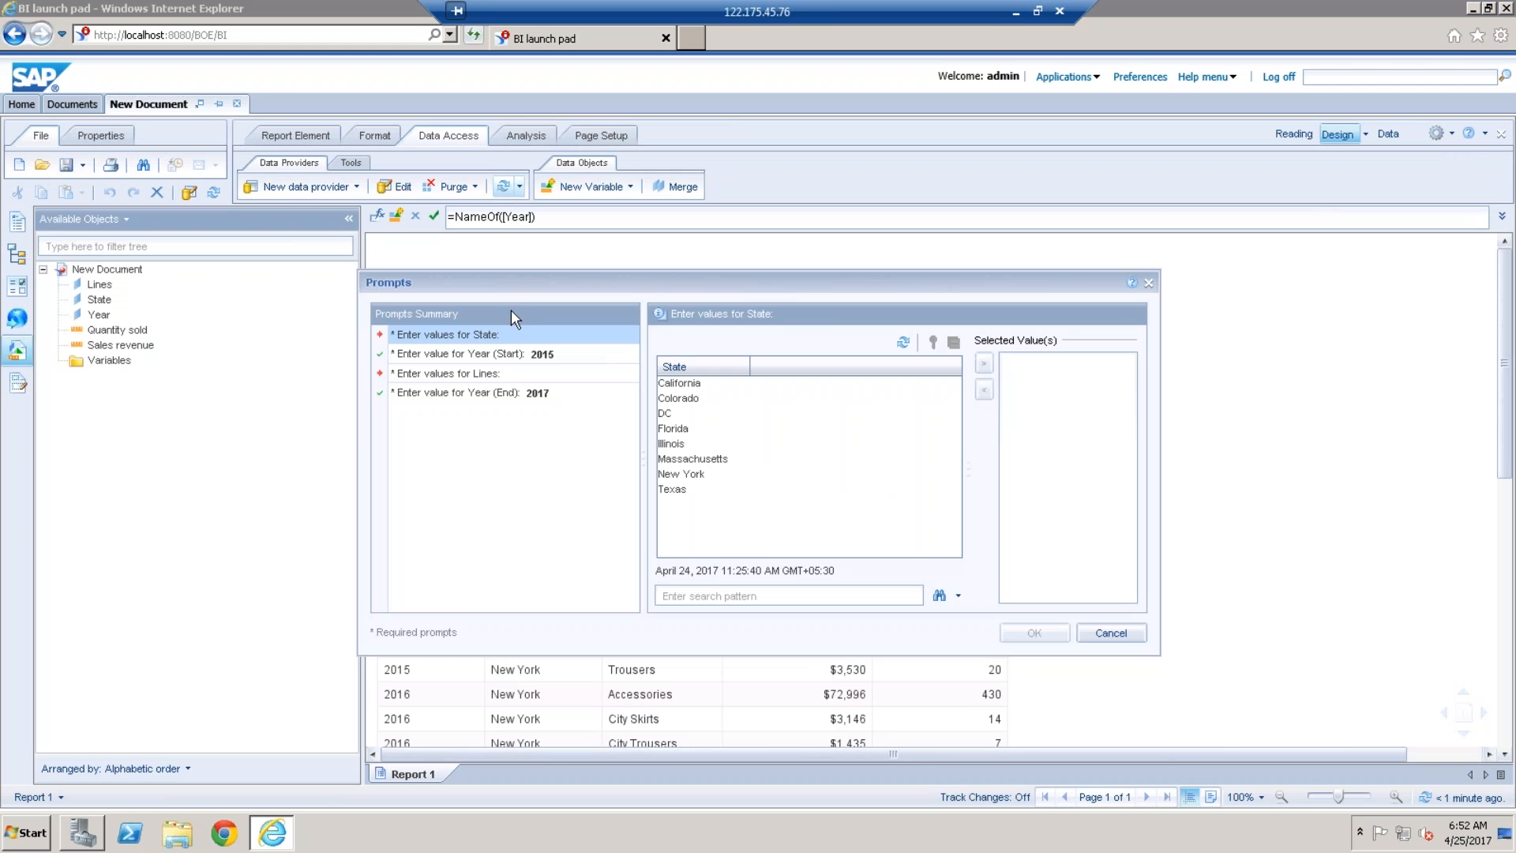
left_click(494, 378)
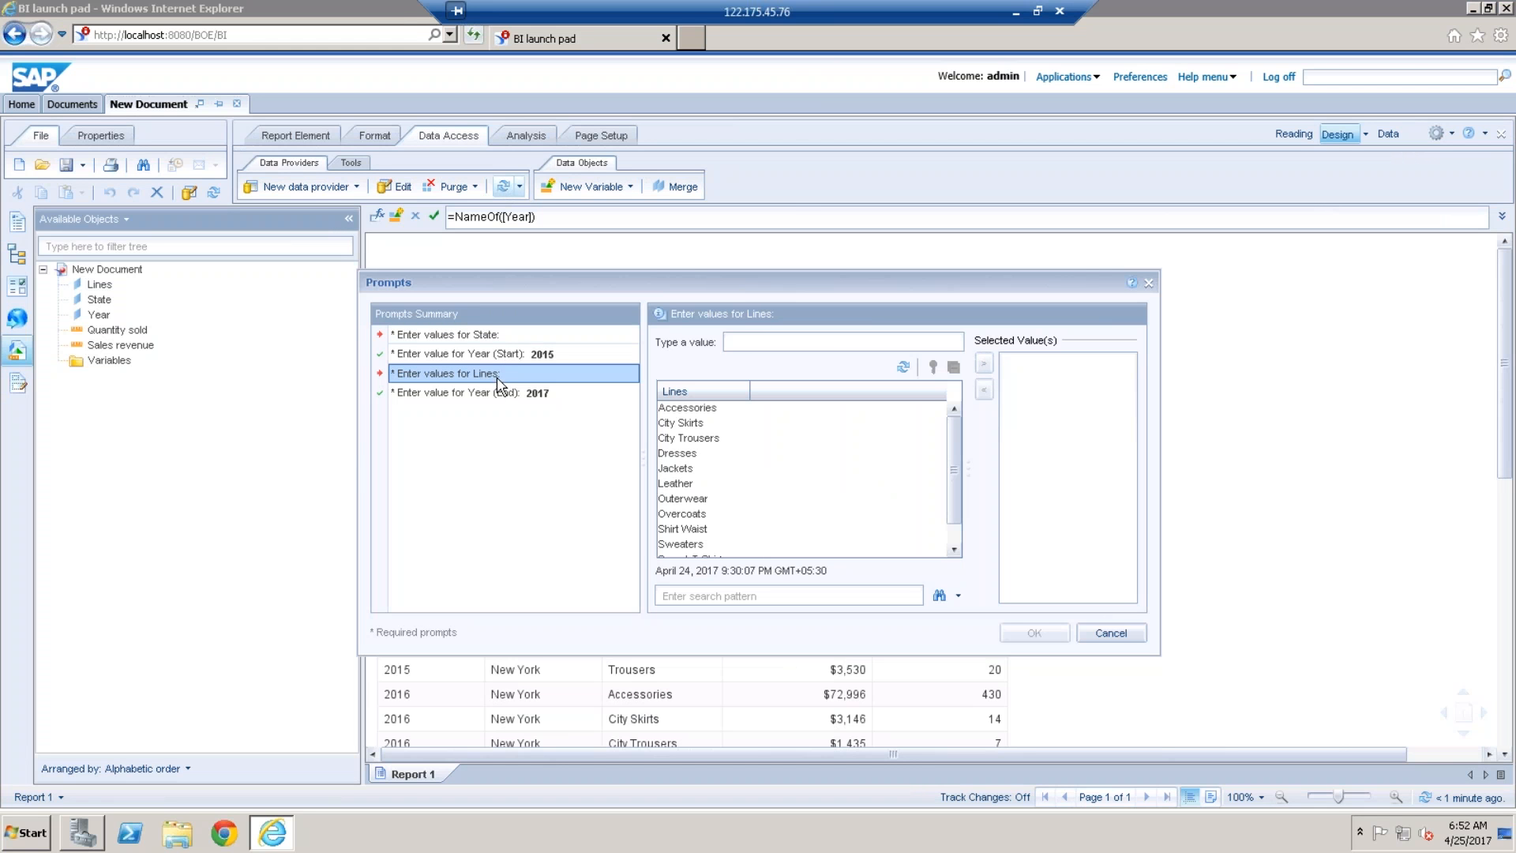
left_click(488, 334)
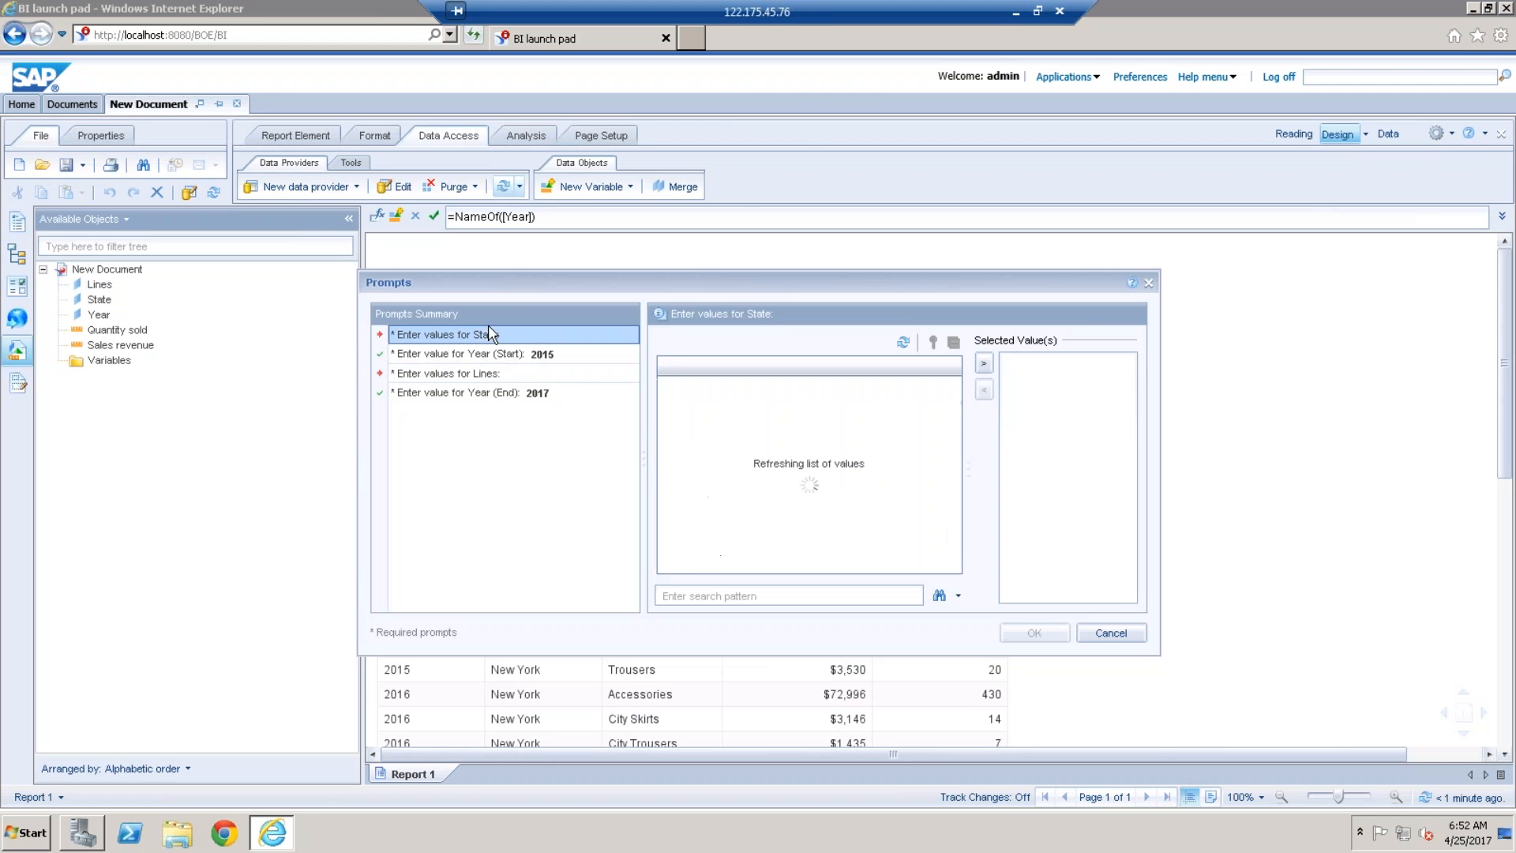
left_click(552, 357)
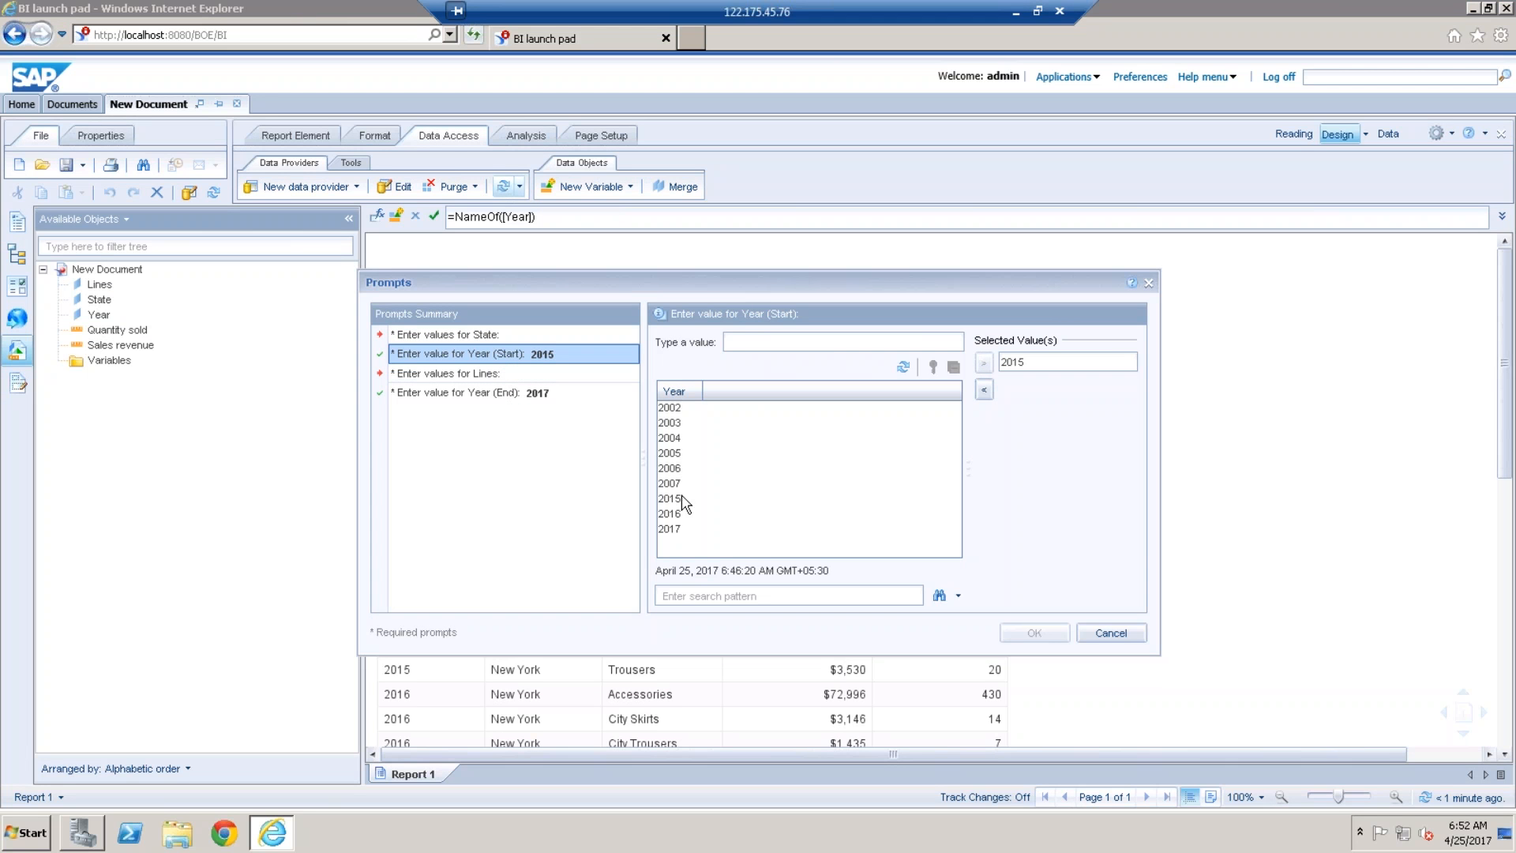
left_click(520, 400)
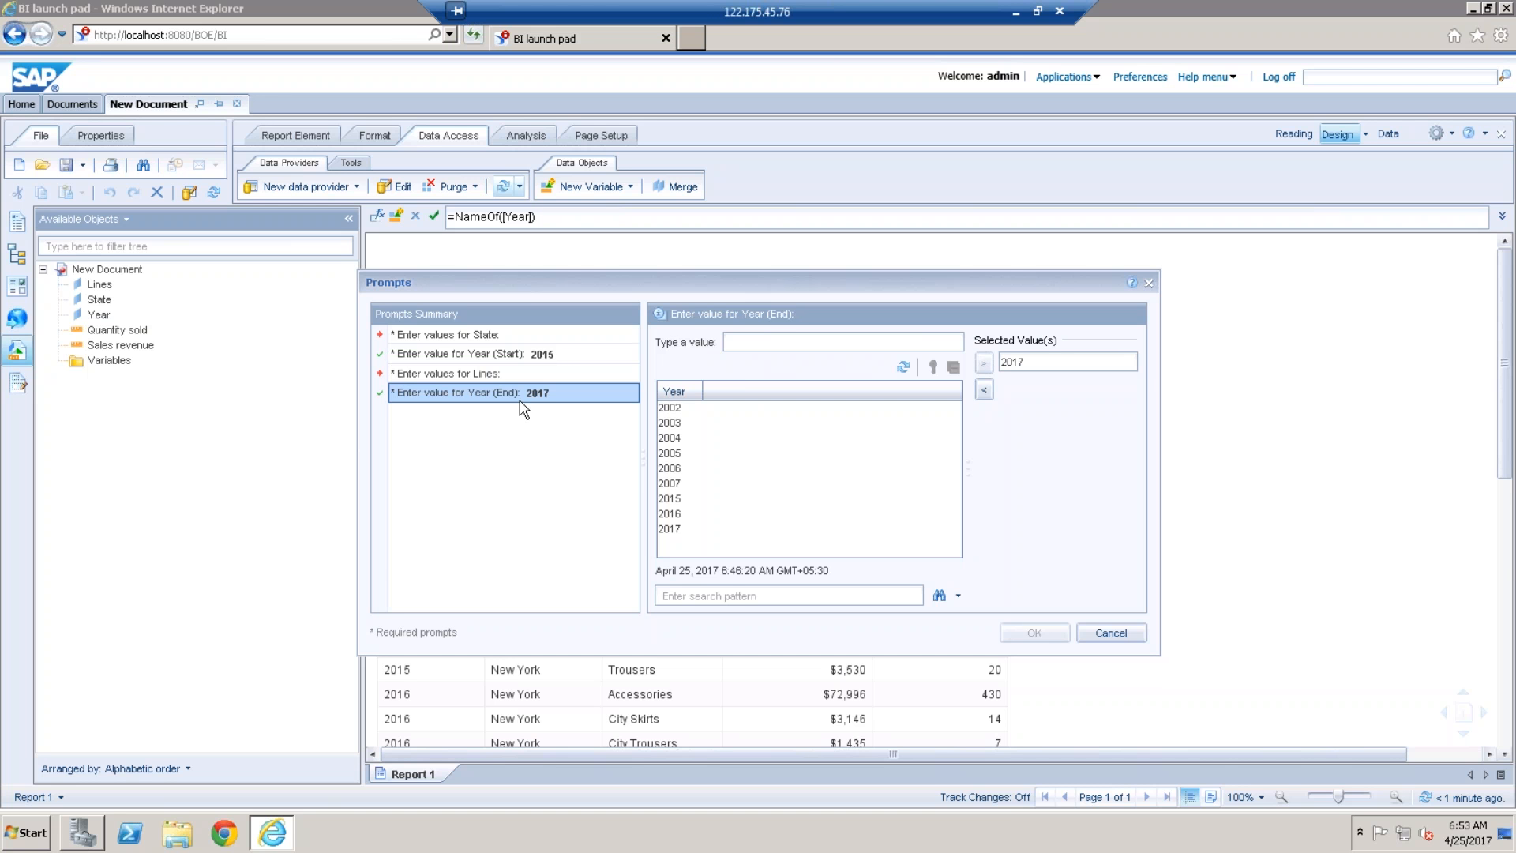
left_click(1507, 557)
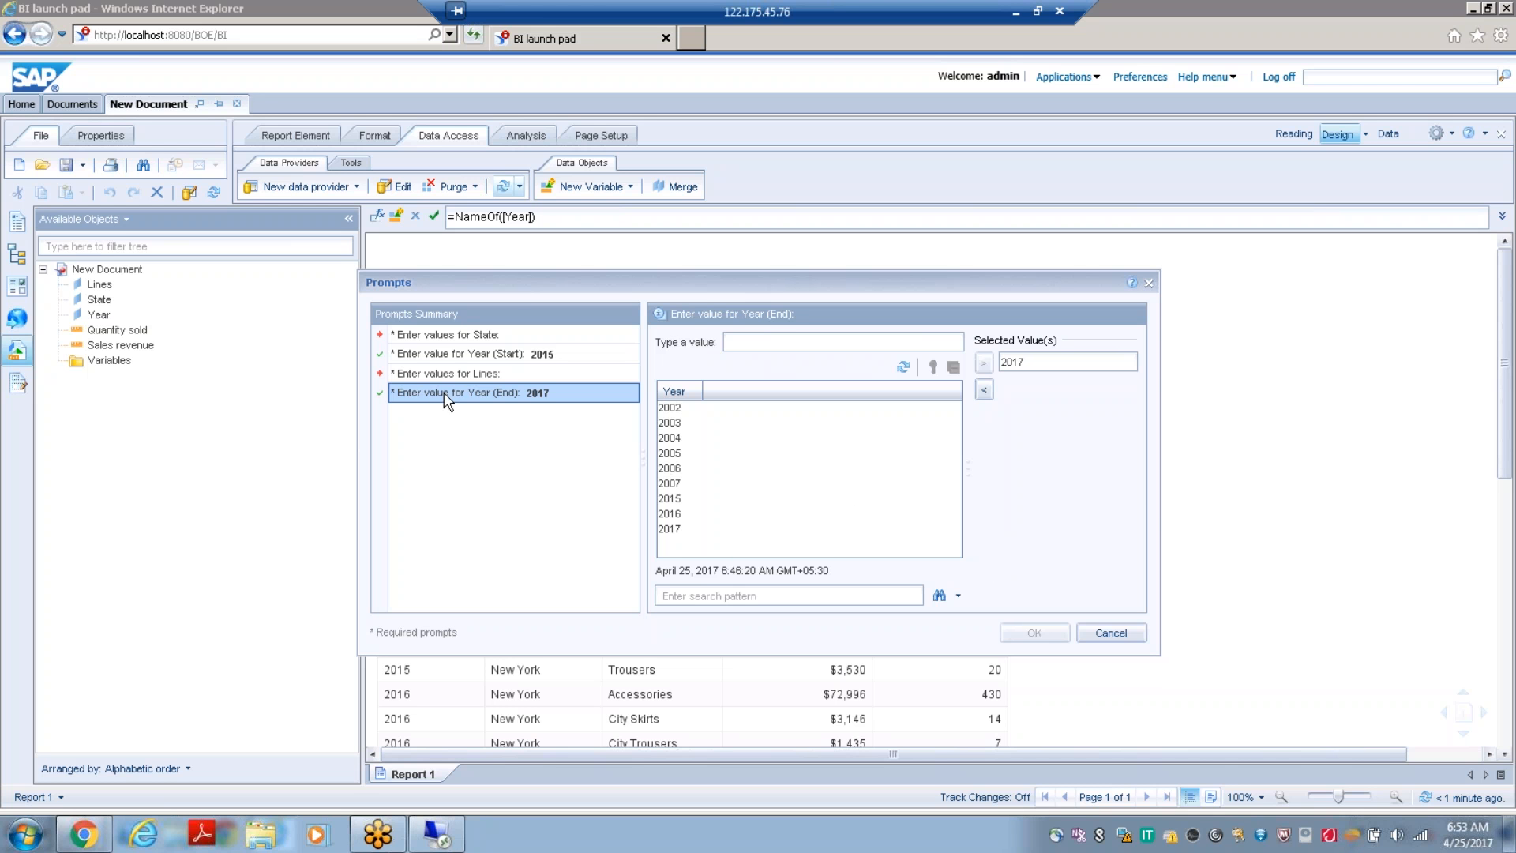
left_click(513, 355)
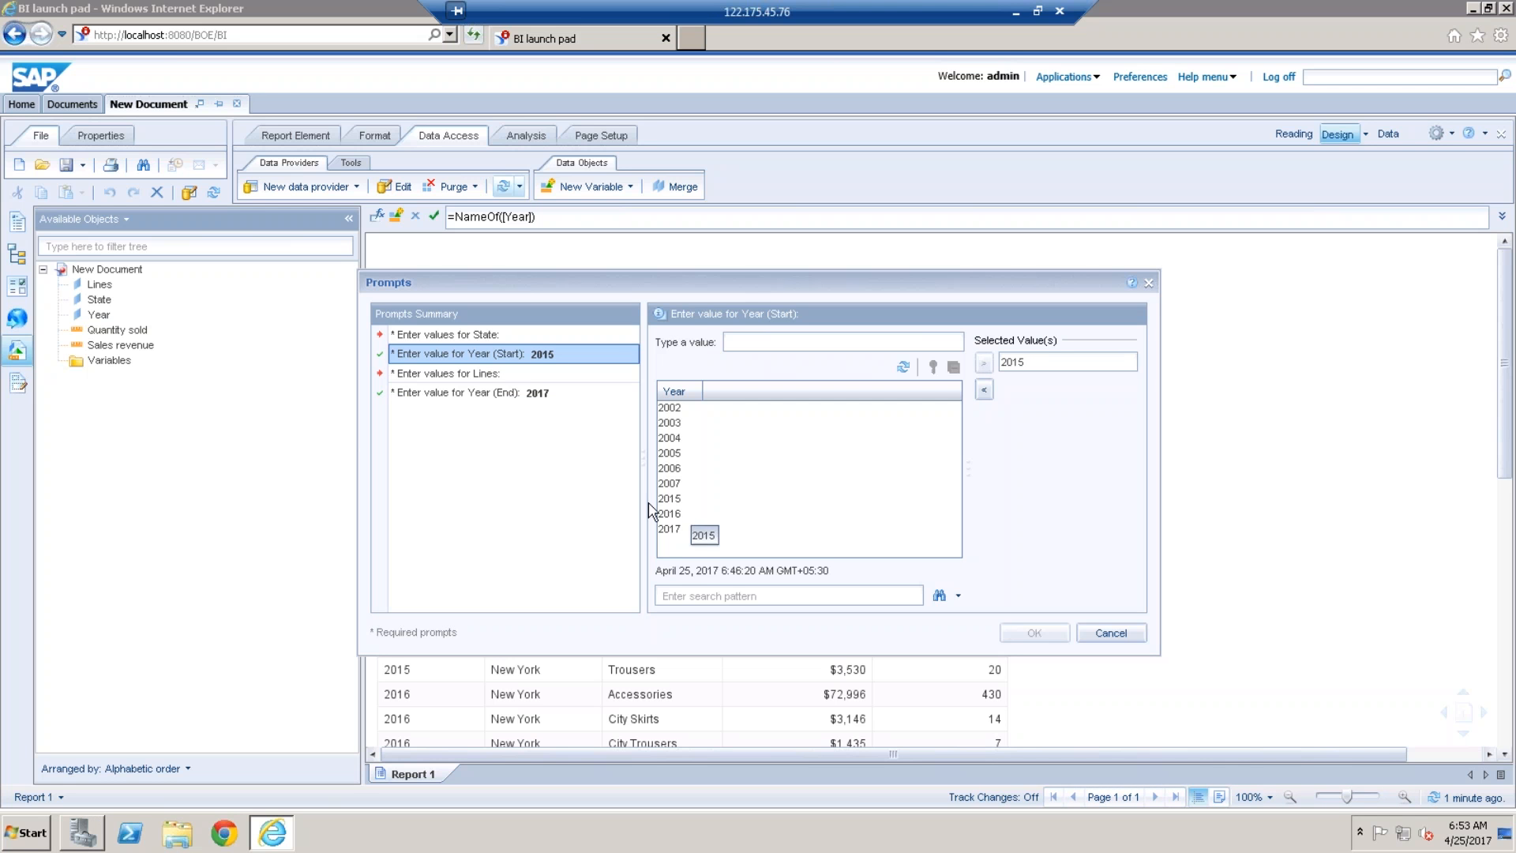
left_click(474, 379)
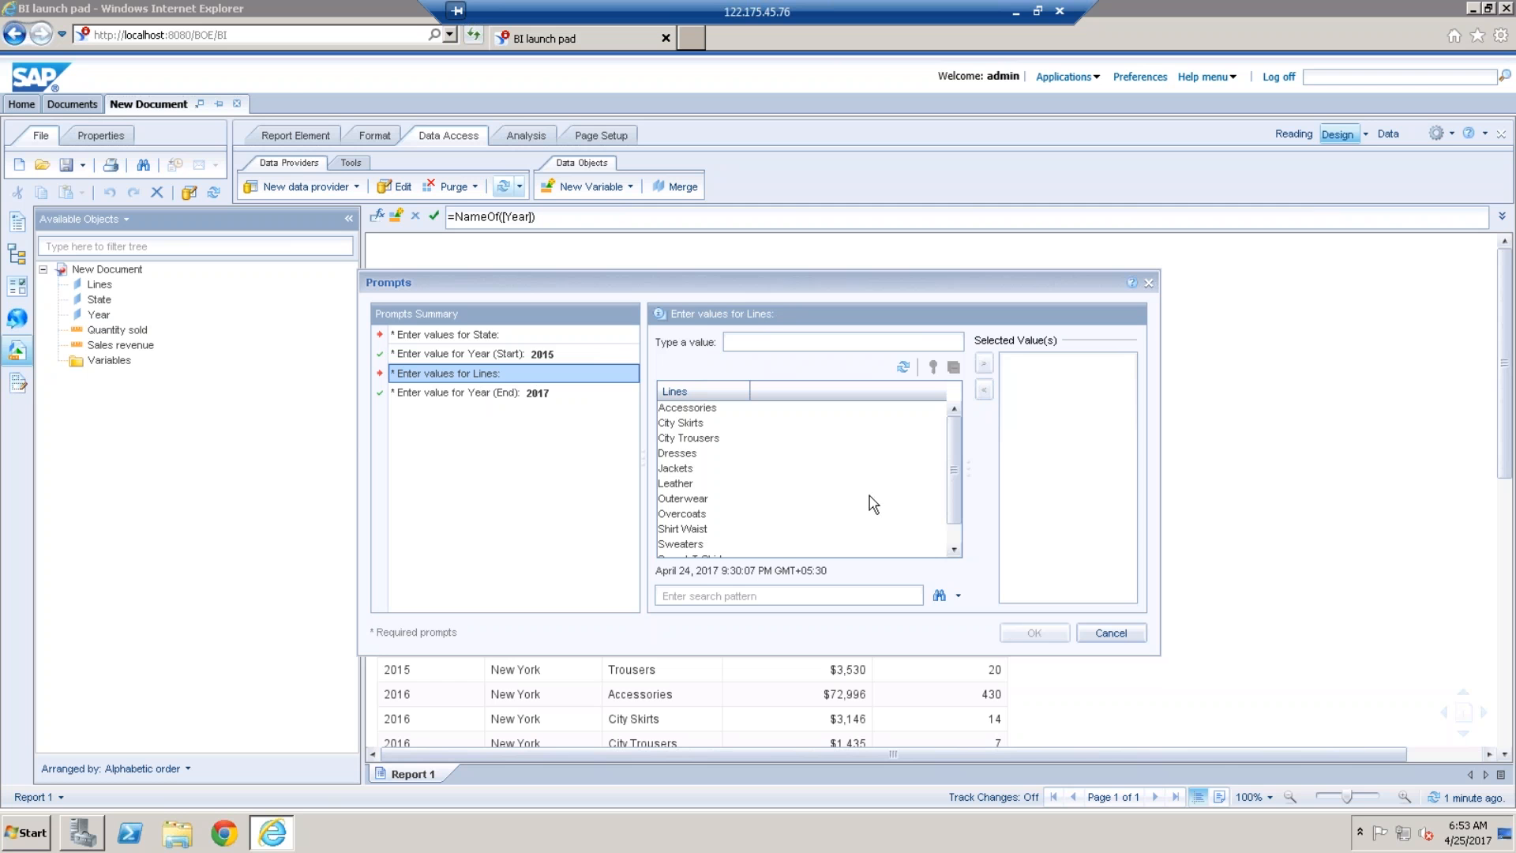
left_click(692, 469)
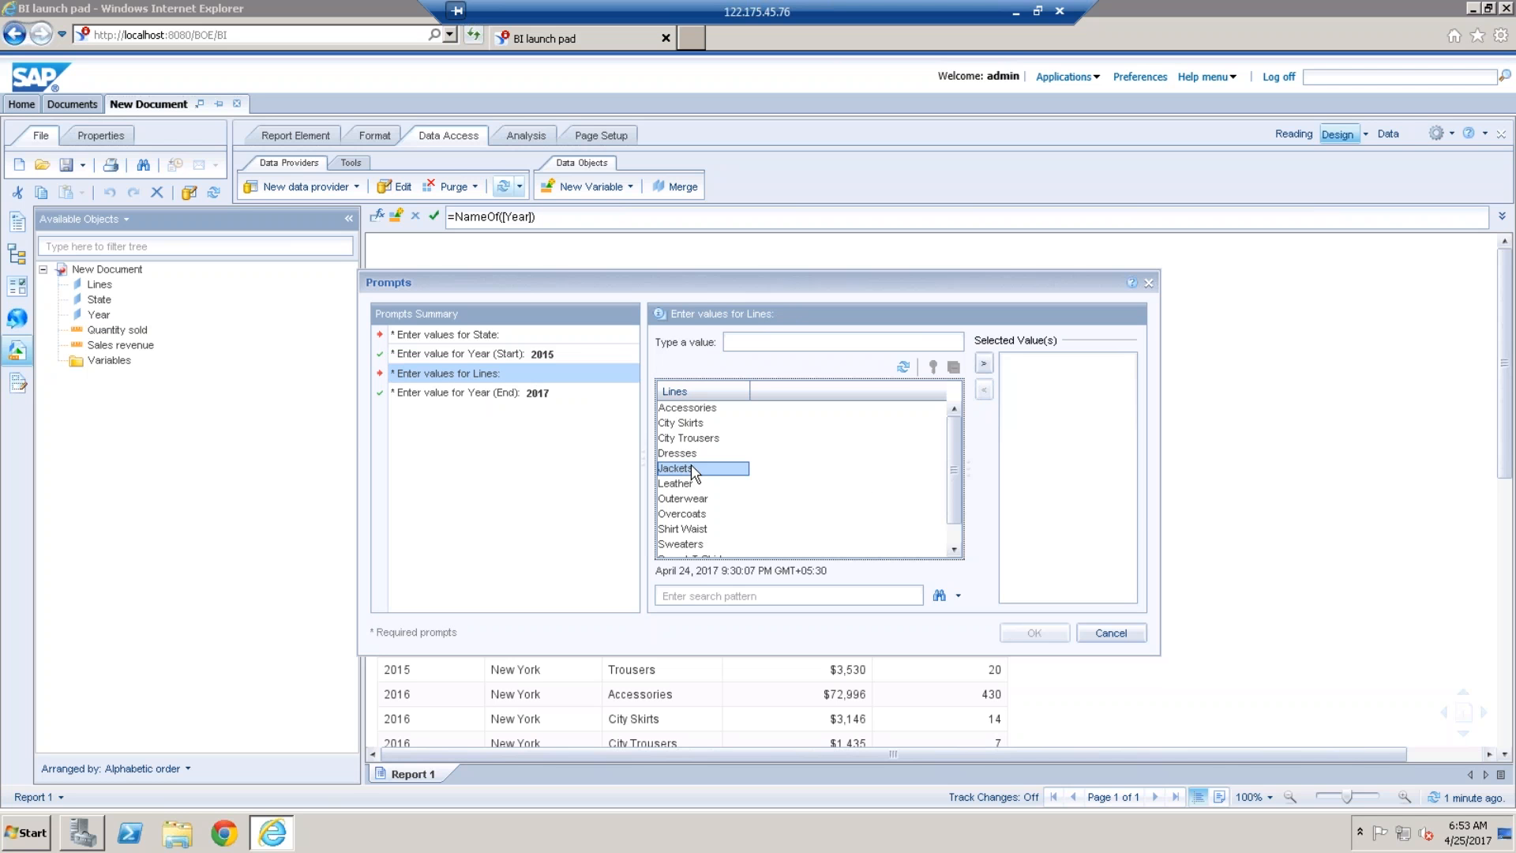
key("ctrl+a")
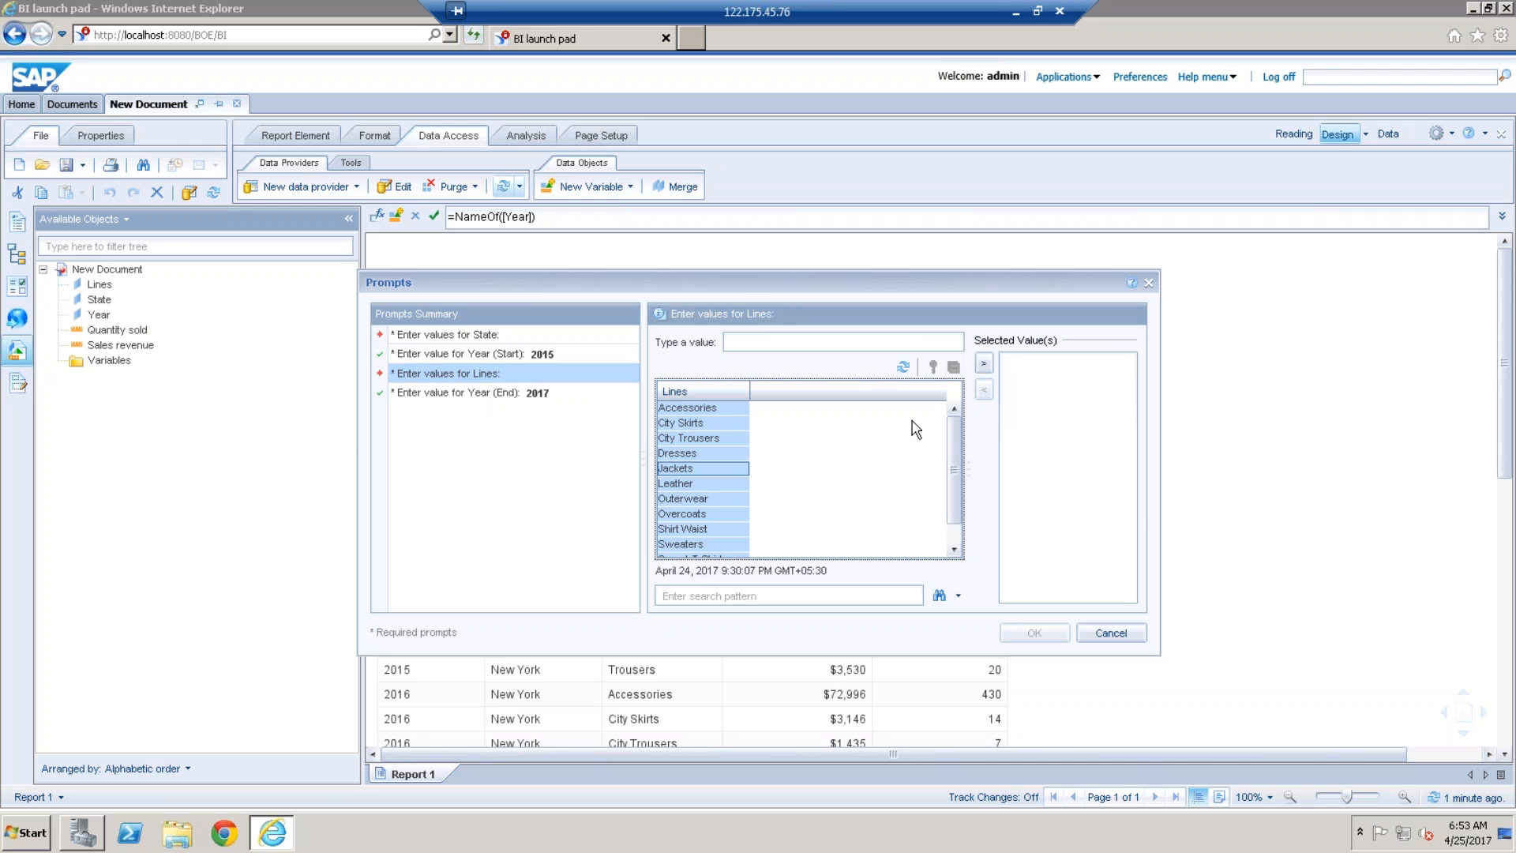
left_click(983, 367)
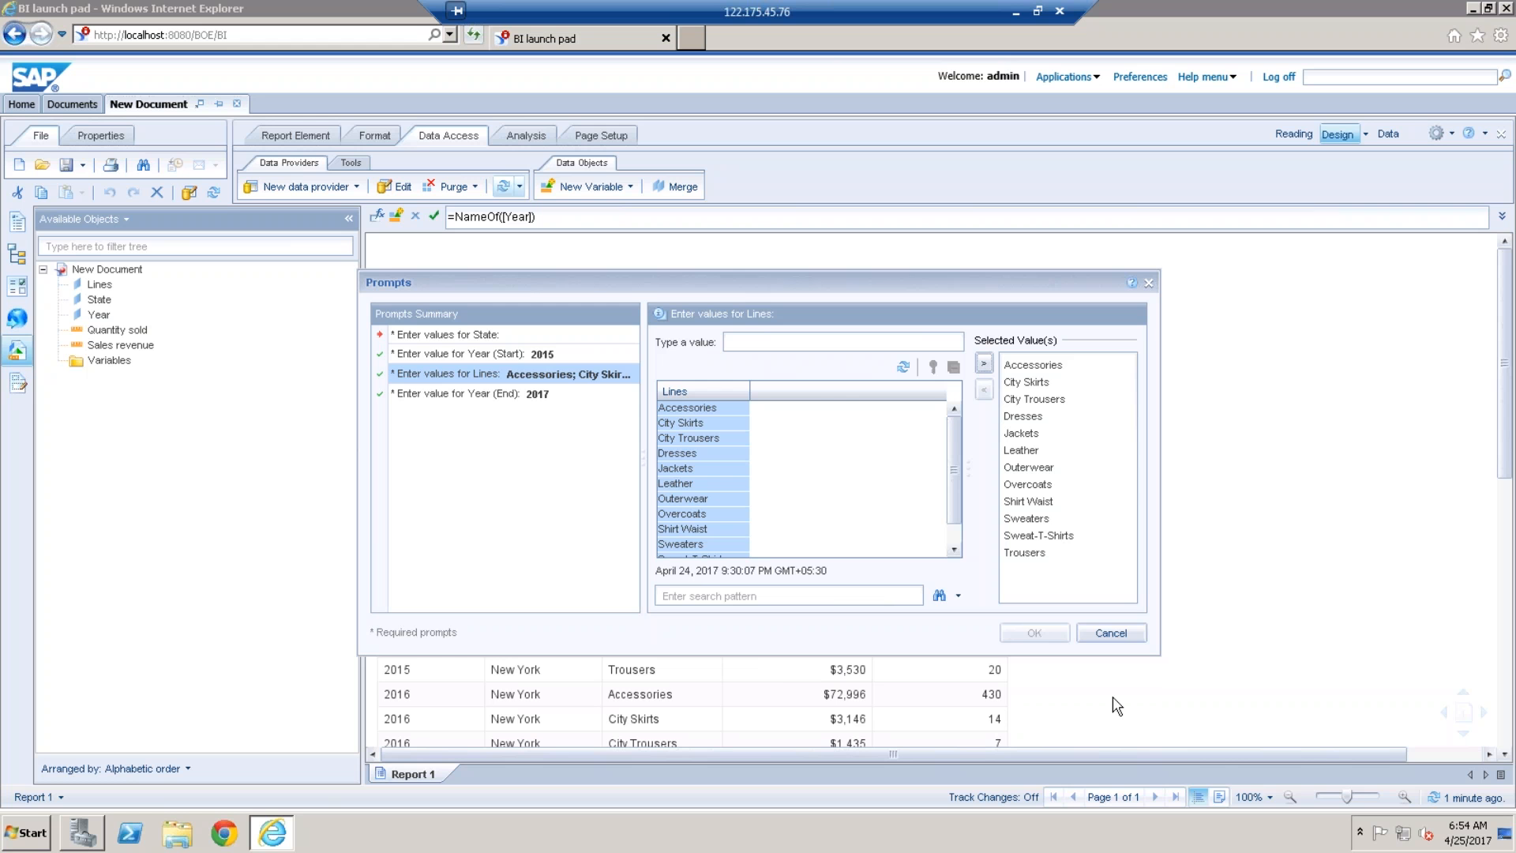
left_click(1115, 633)
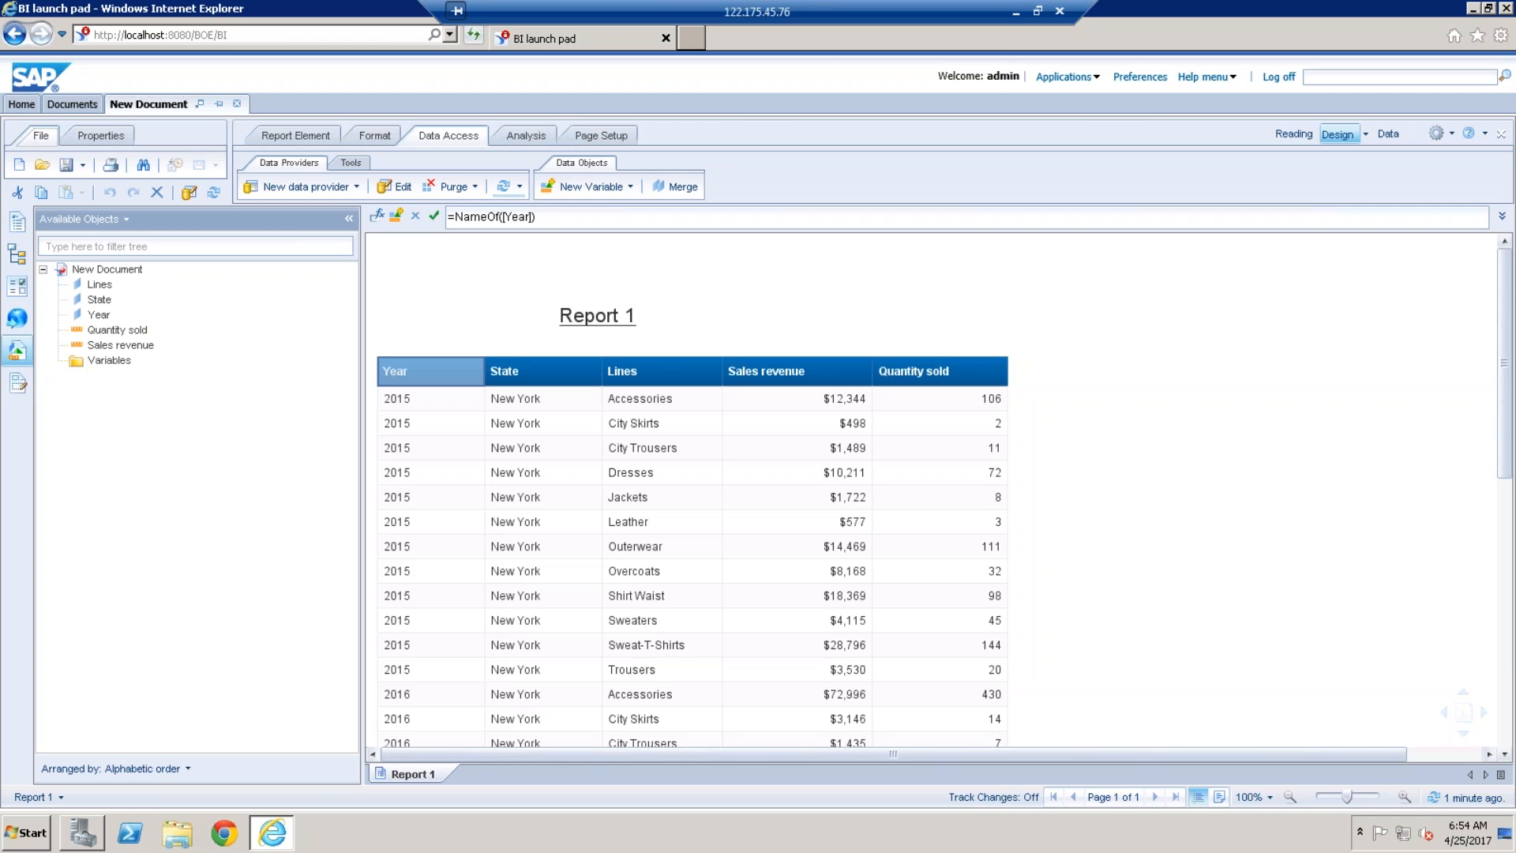
Edit the query and make the Lines prompt optional
left_click(402, 189)
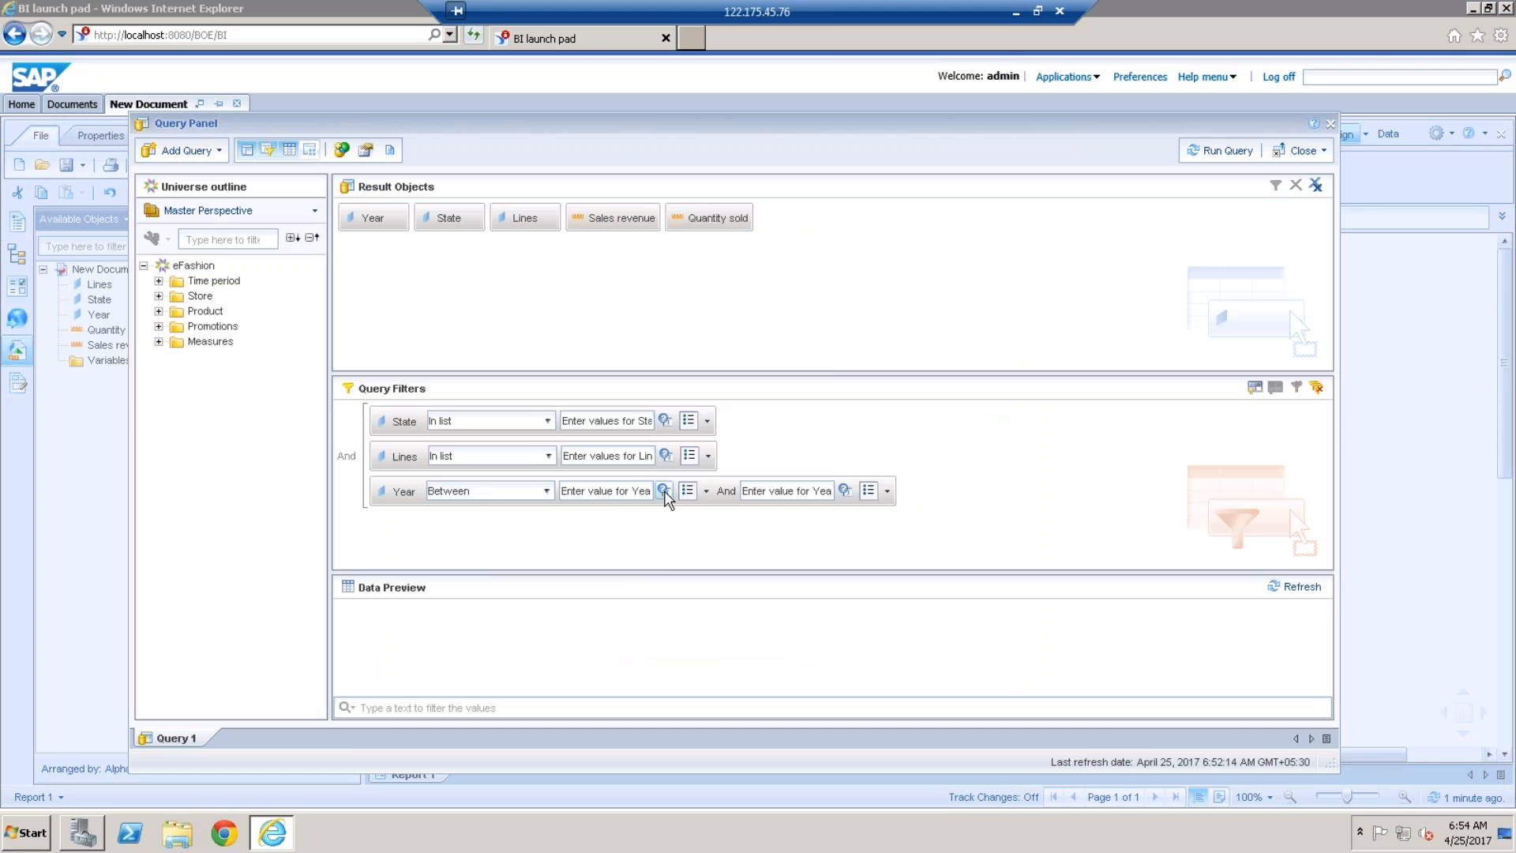
left_click(666, 456)
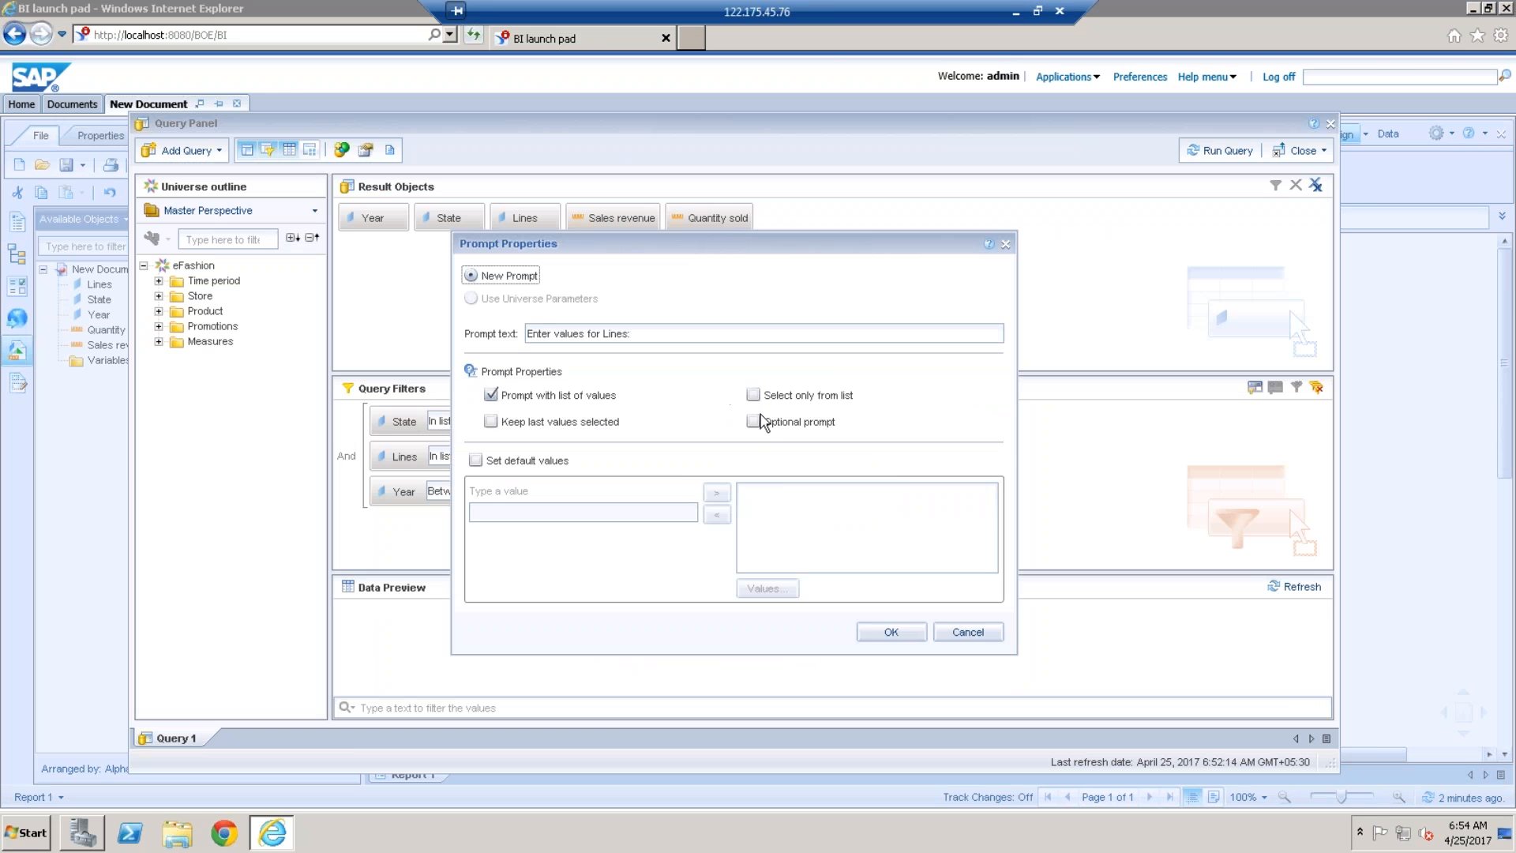
left_click(759, 422)
left_click(922, 637)
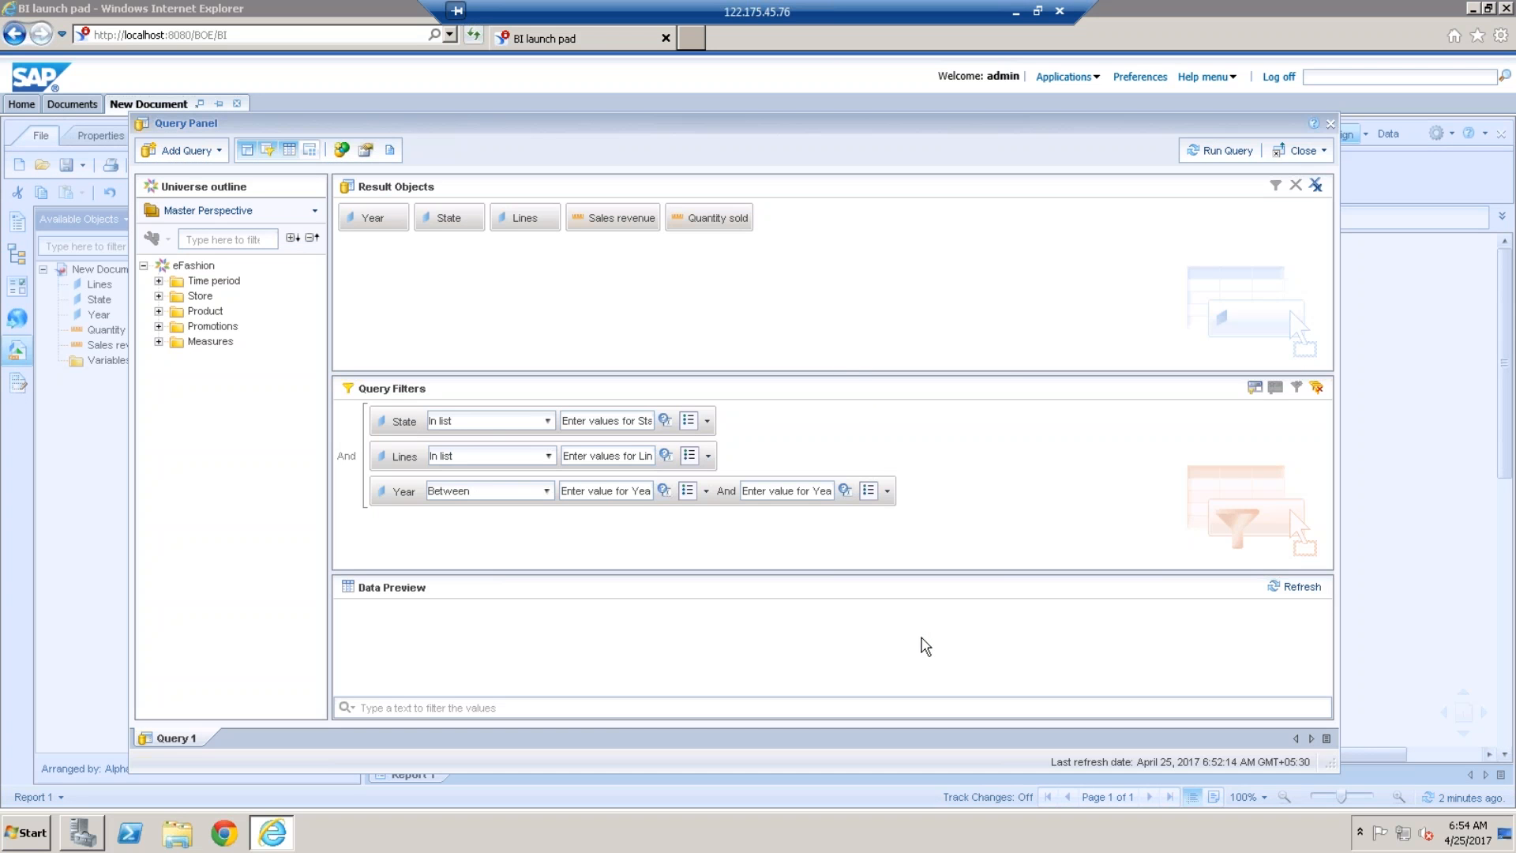
Turn off prompting with a list of values for both the Year (Start) and Year (End) prompts
left_click(665, 492)
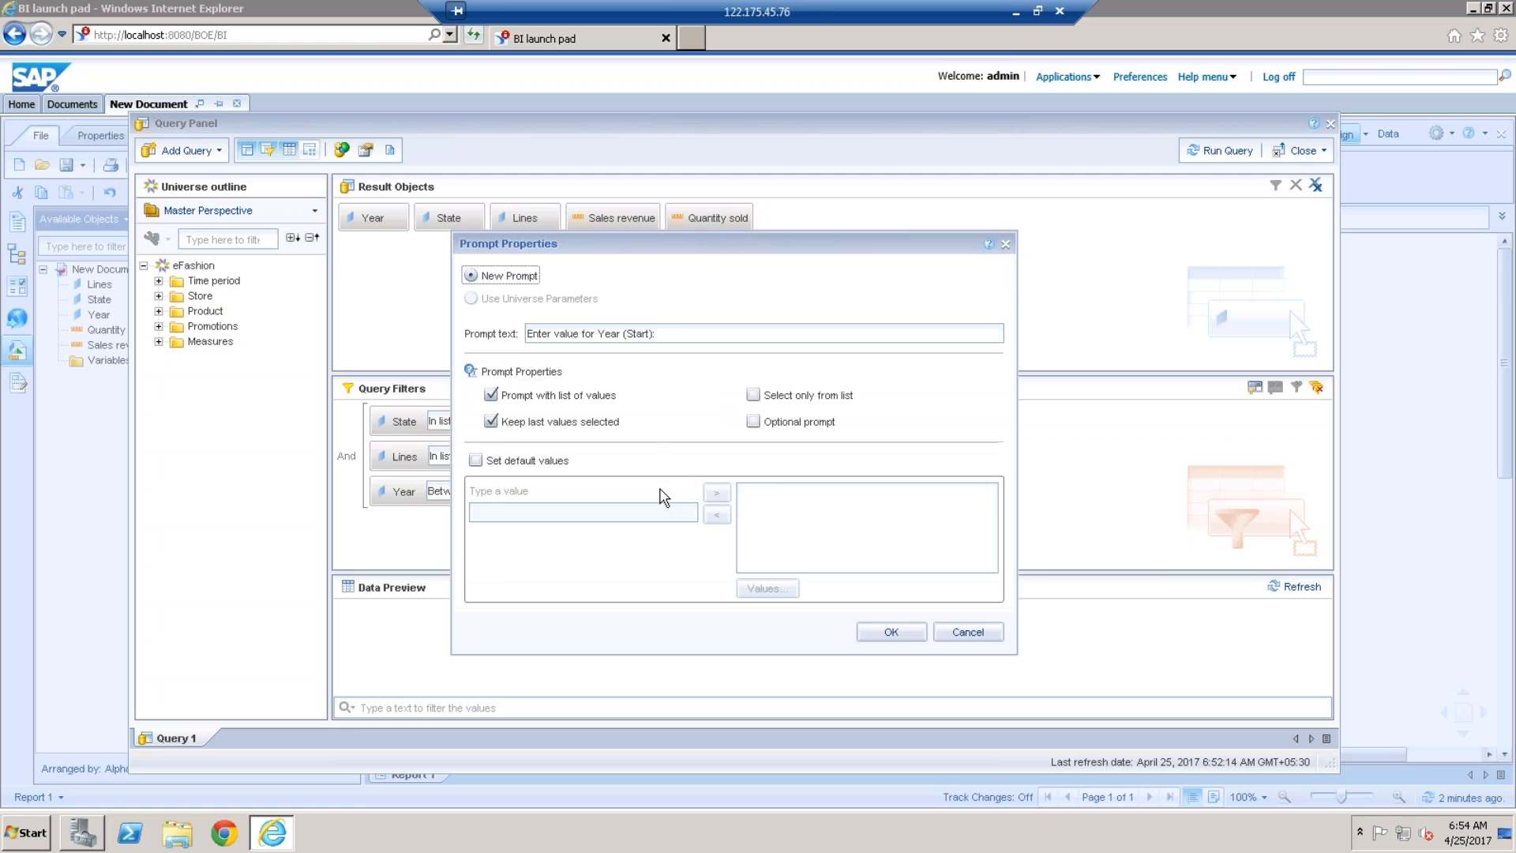
left_click(491, 422)
left_click(491, 395)
left_click(491, 422)
left_click(877, 627)
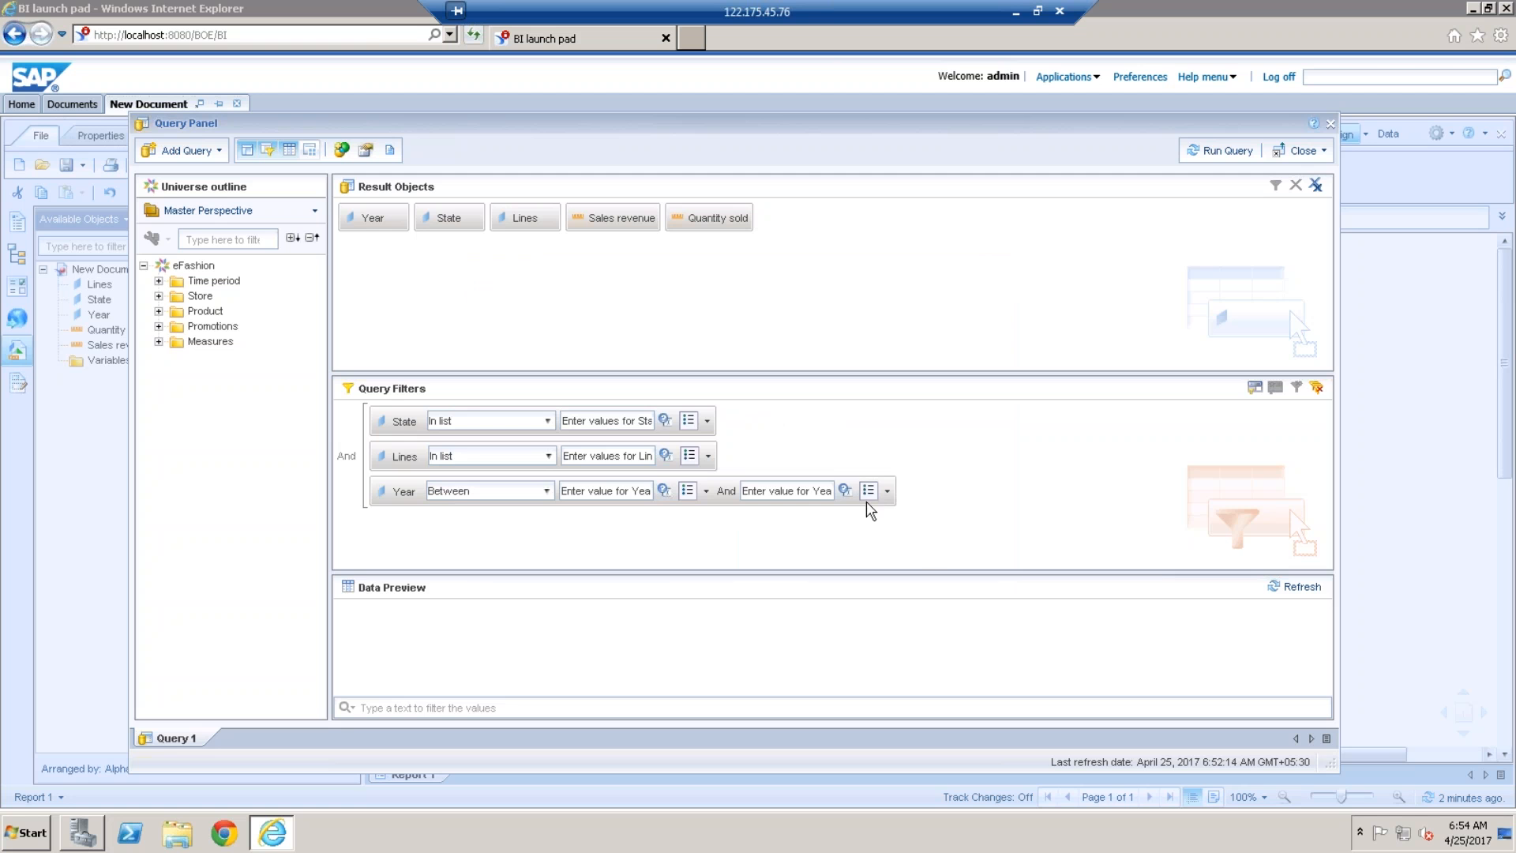
left_click(845, 490)
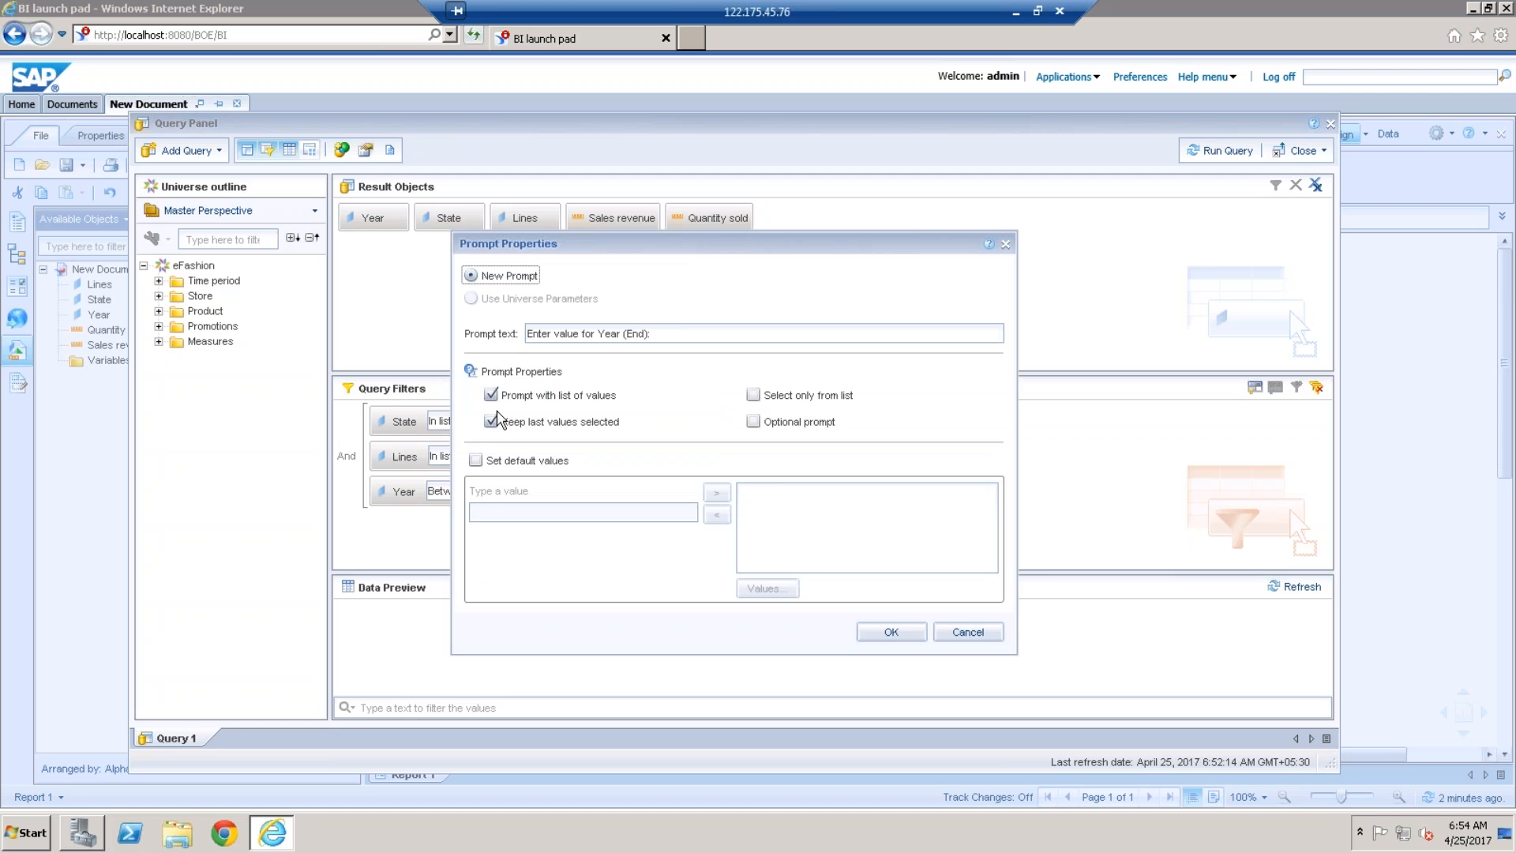
left_click(492, 395)
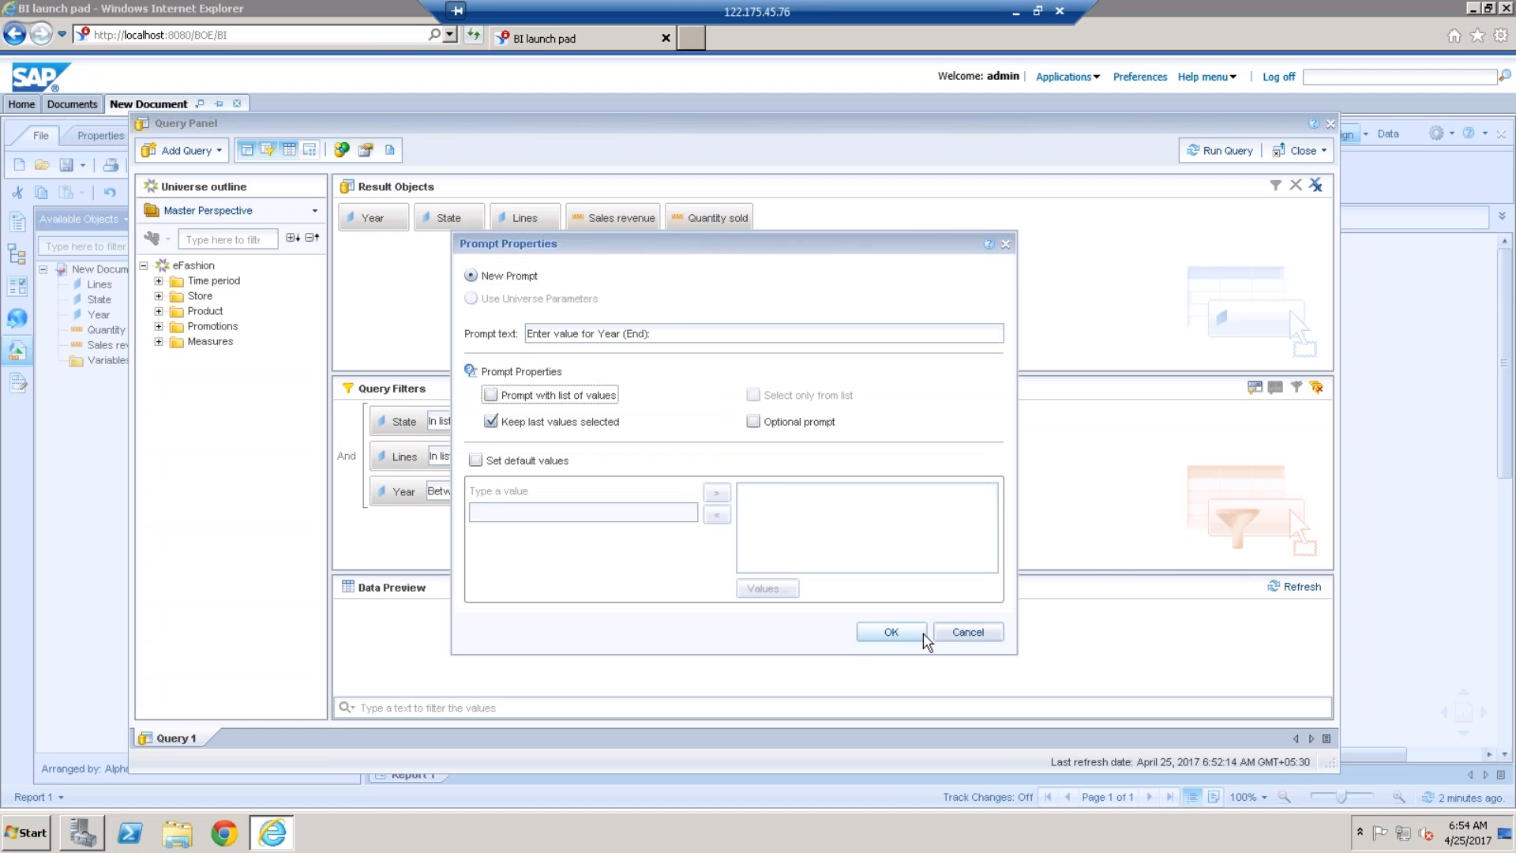
left_click(888, 635)
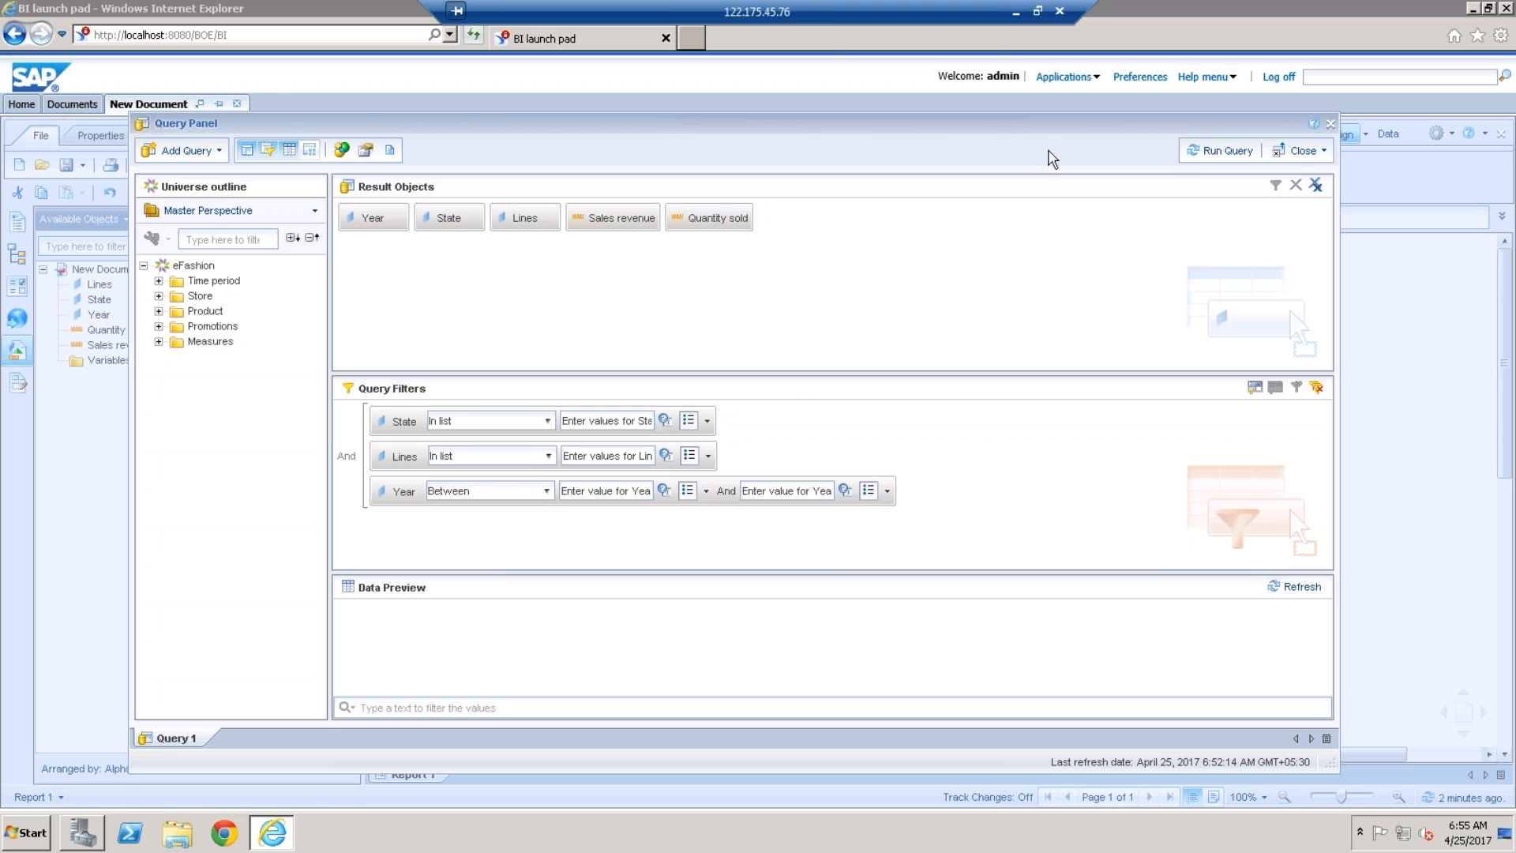
Run the query to inspect how the Year (Start) and Year (End) prompts are presented, and cancel the prompts
left_click(1196, 156)
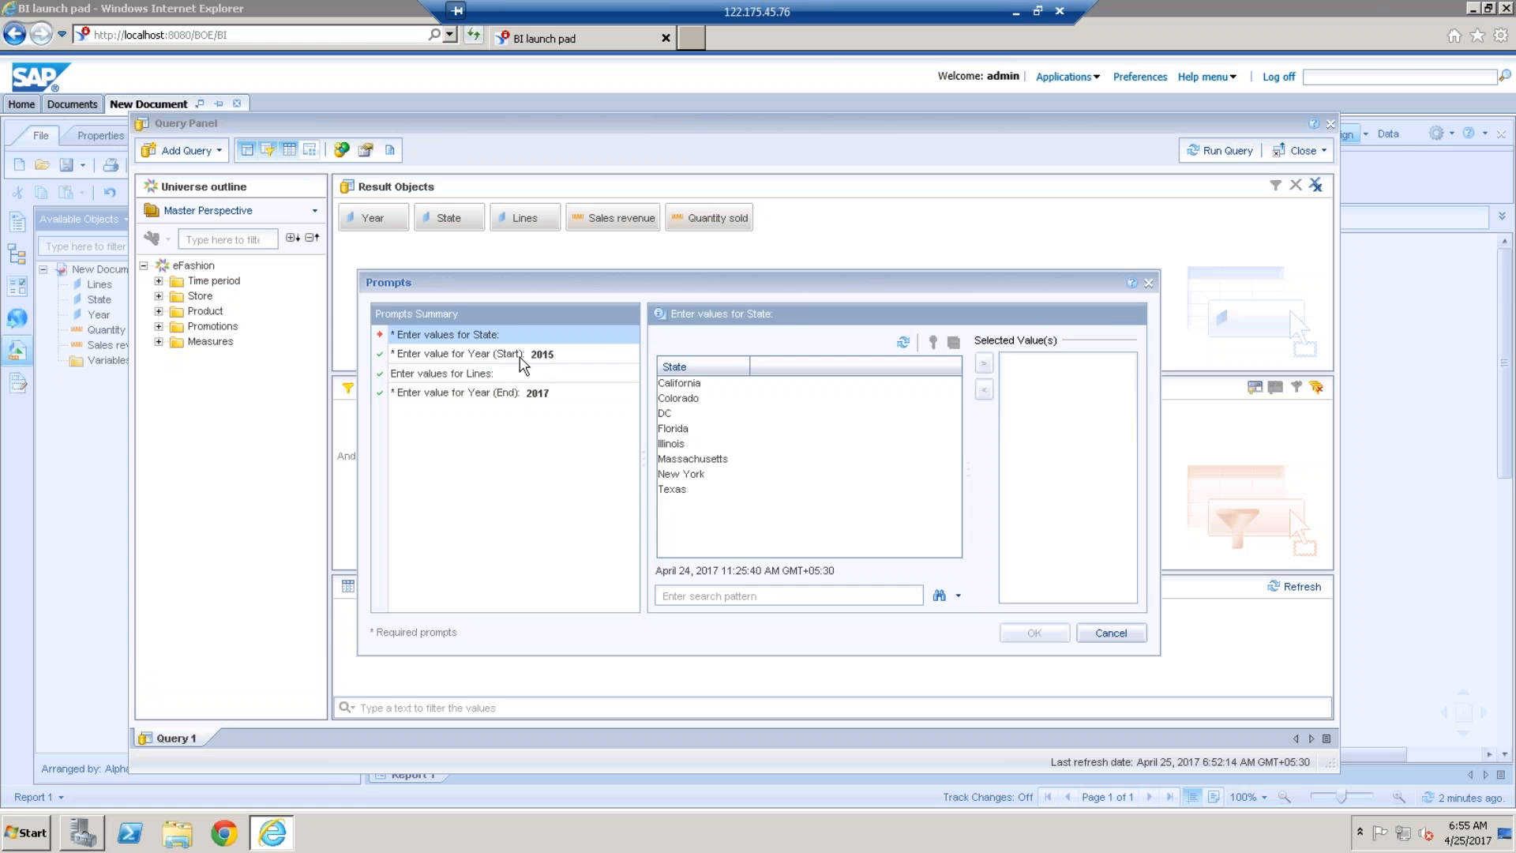
left_click(523, 360)
left_click(515, 395)
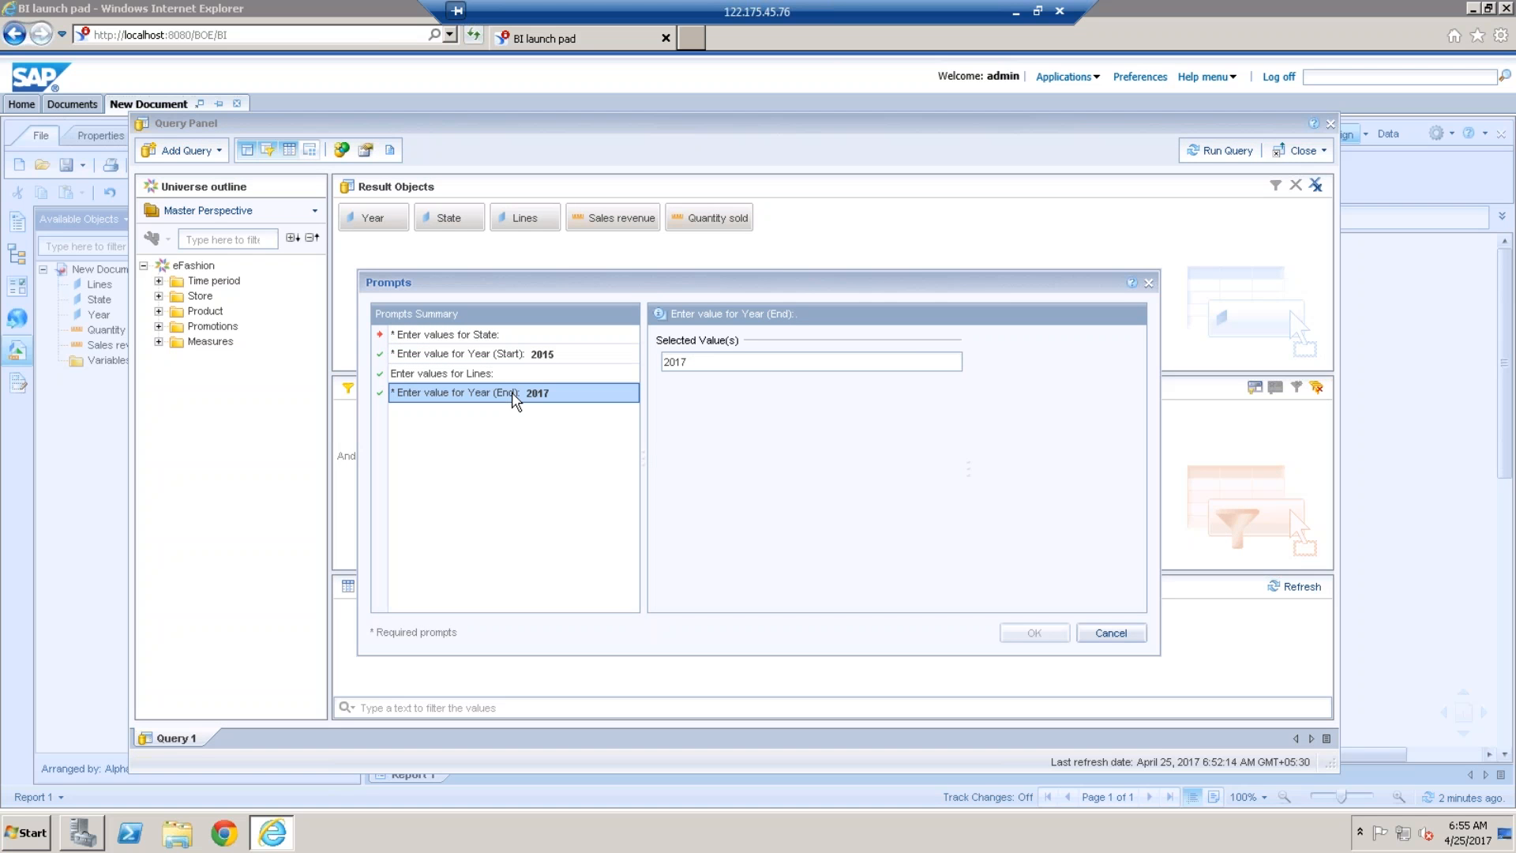
left_click(1112, 633)
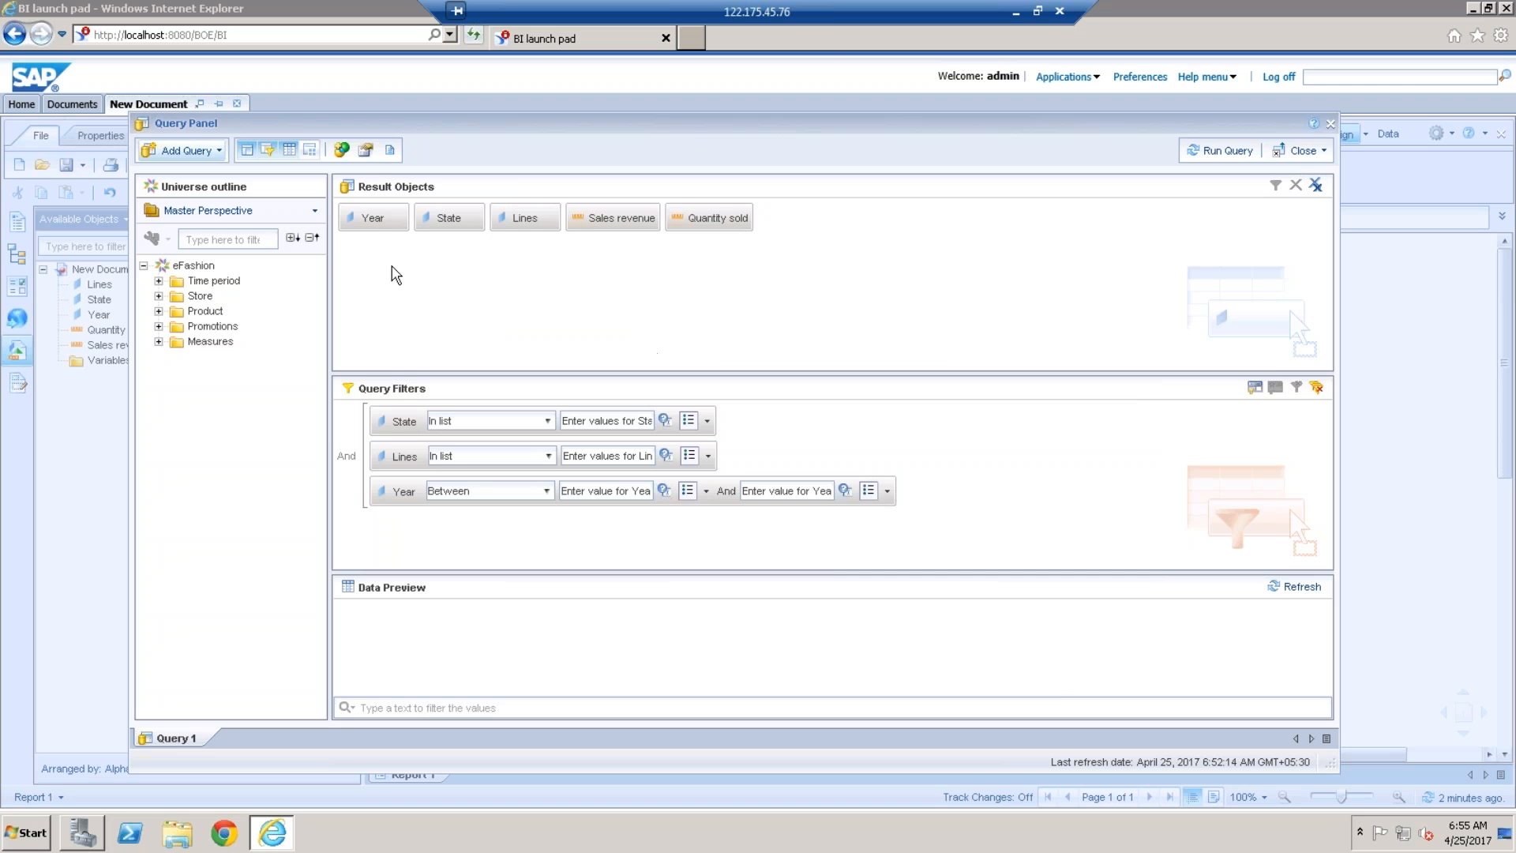
Set the query's prompt order to Year (Start), Year (End), State, Lines
left_click(365, 150)
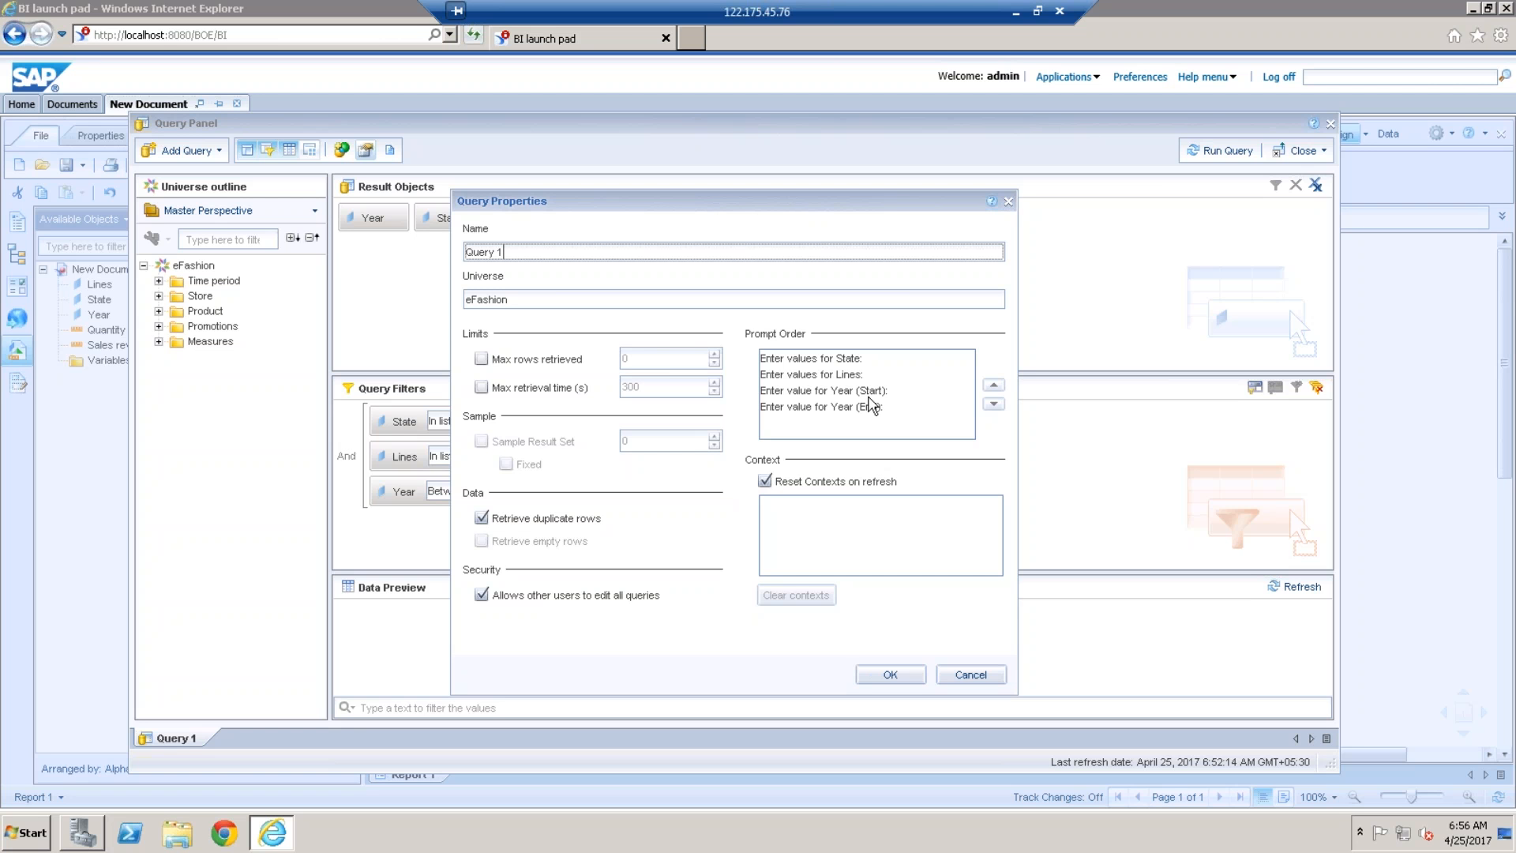
left_click(869, 392)
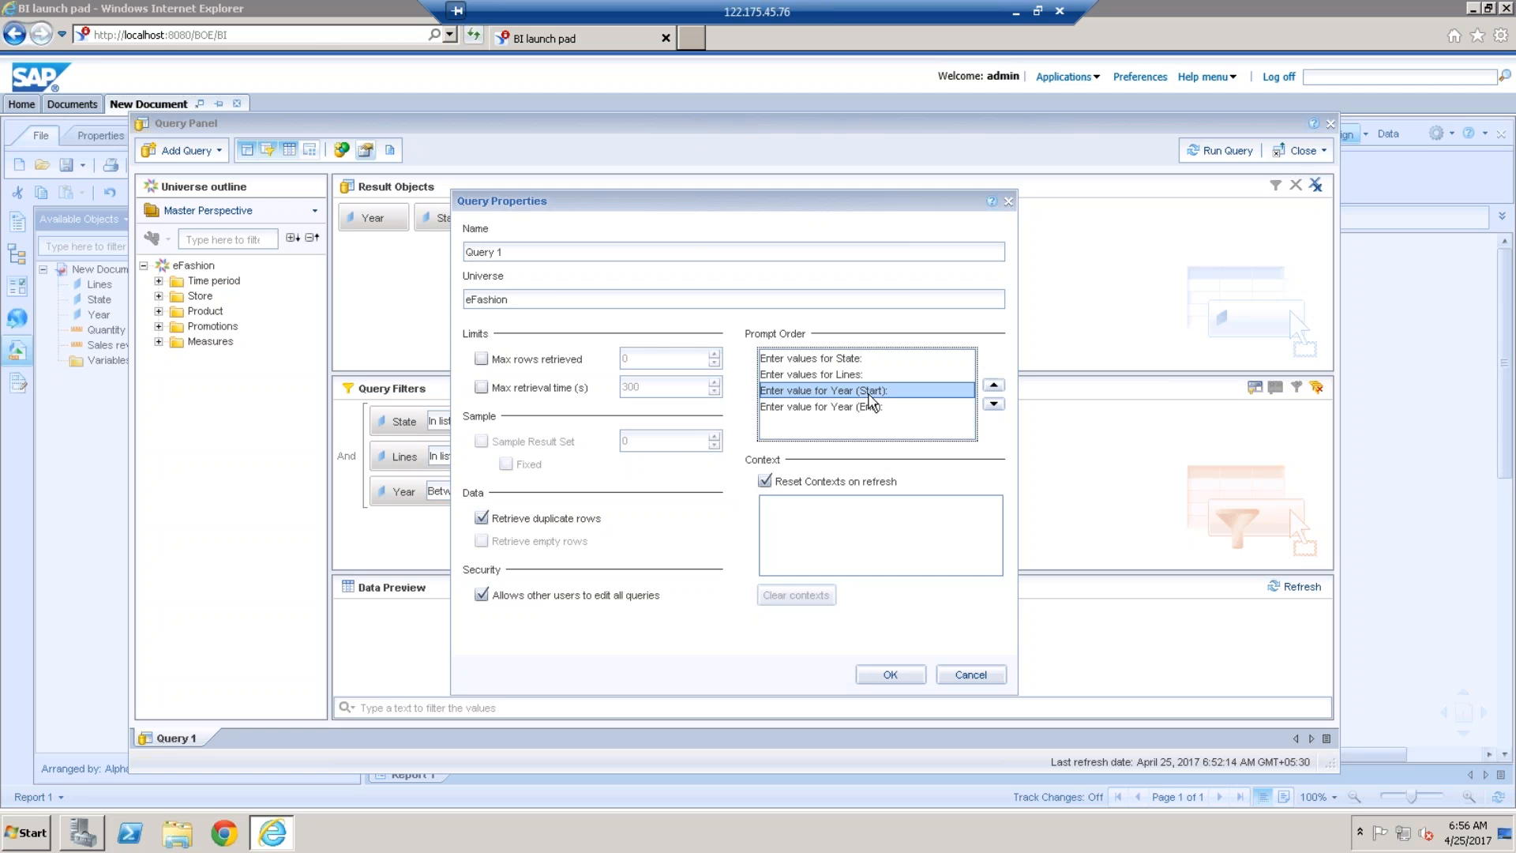
left_click(994, 385)
left_click(994, 386)
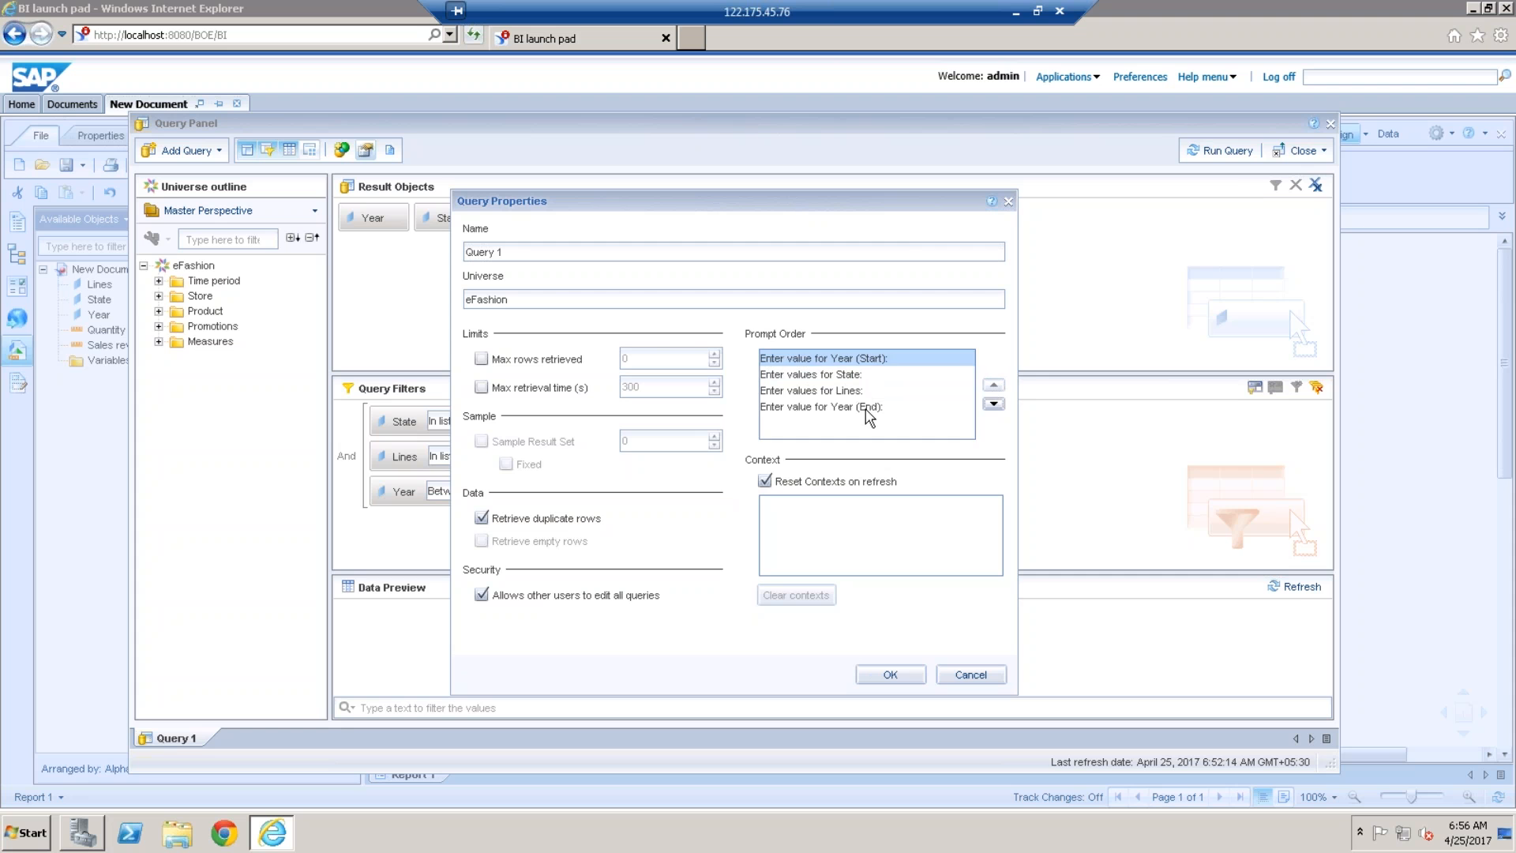
left_click(866, 407)
left_click(993, 386)
left_click(994, 386)
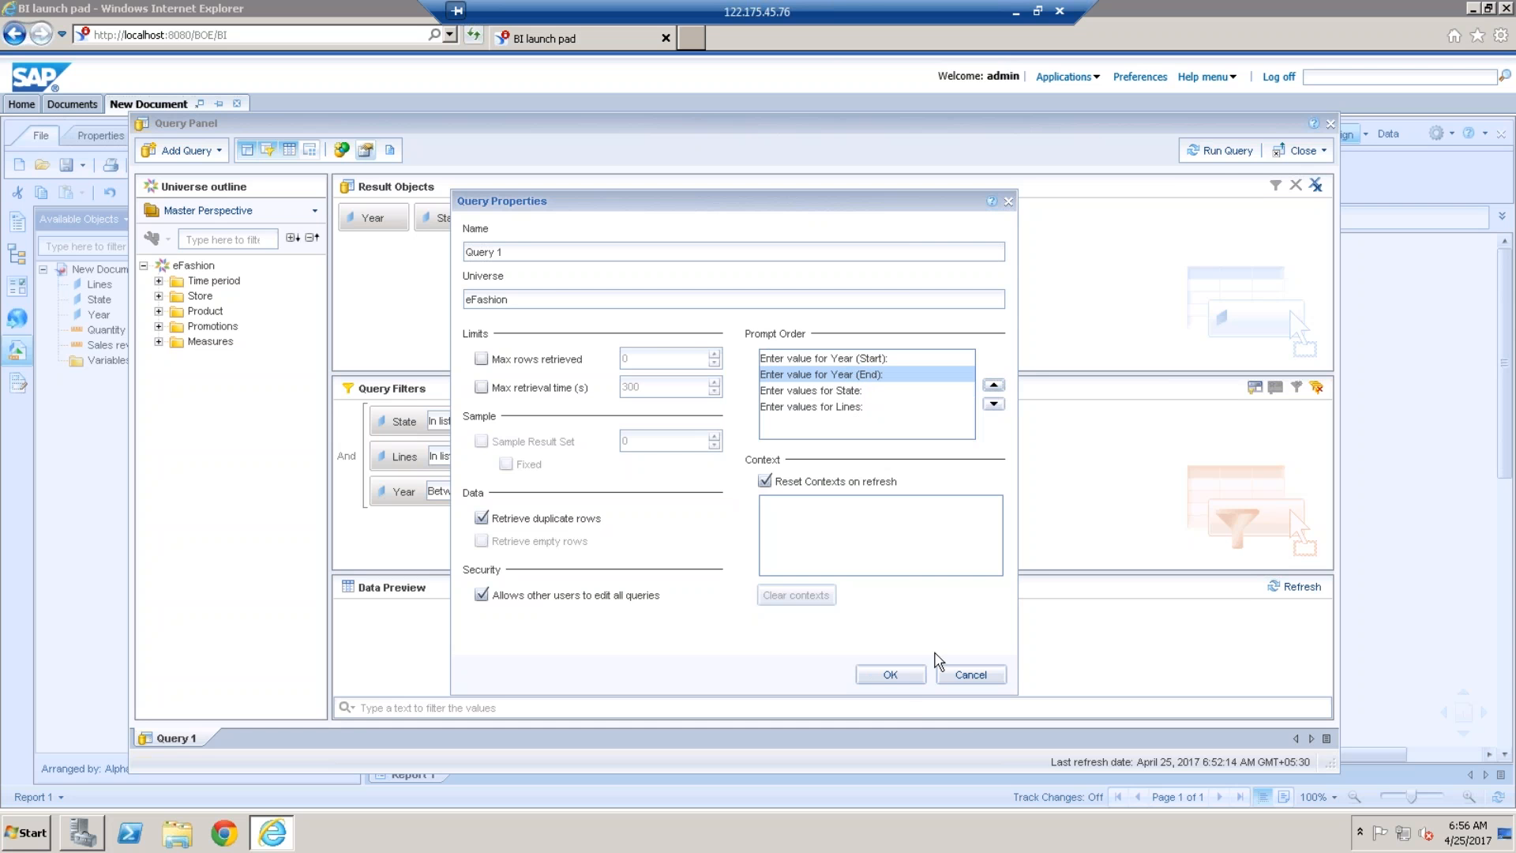
left_click(905, 679)
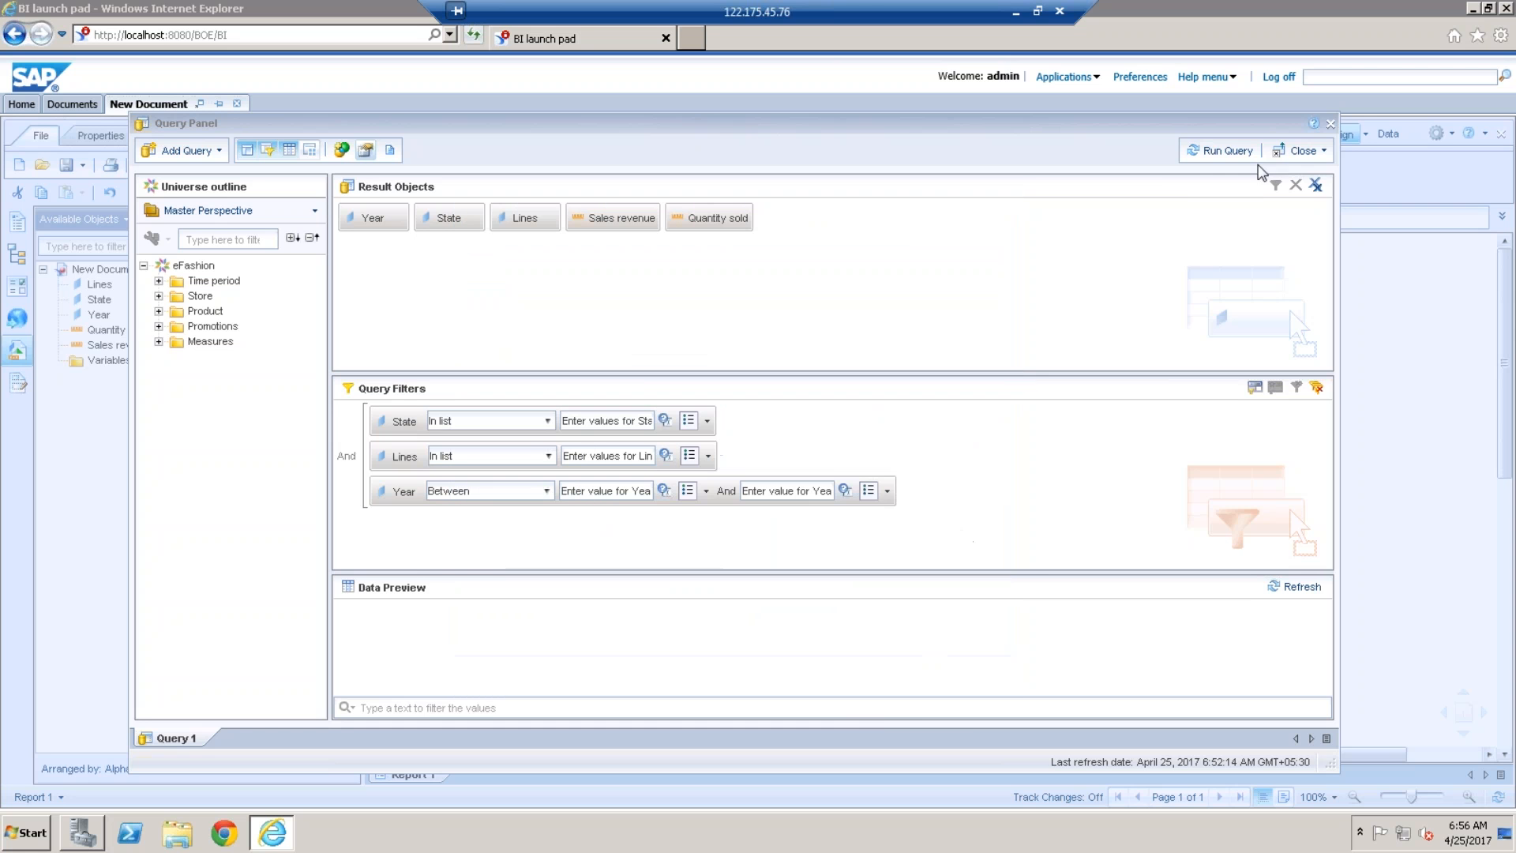
Run the query and set the Year (Start) prompt to 2017, checking it against the Year (End) prompt
left_click(1218, 152)
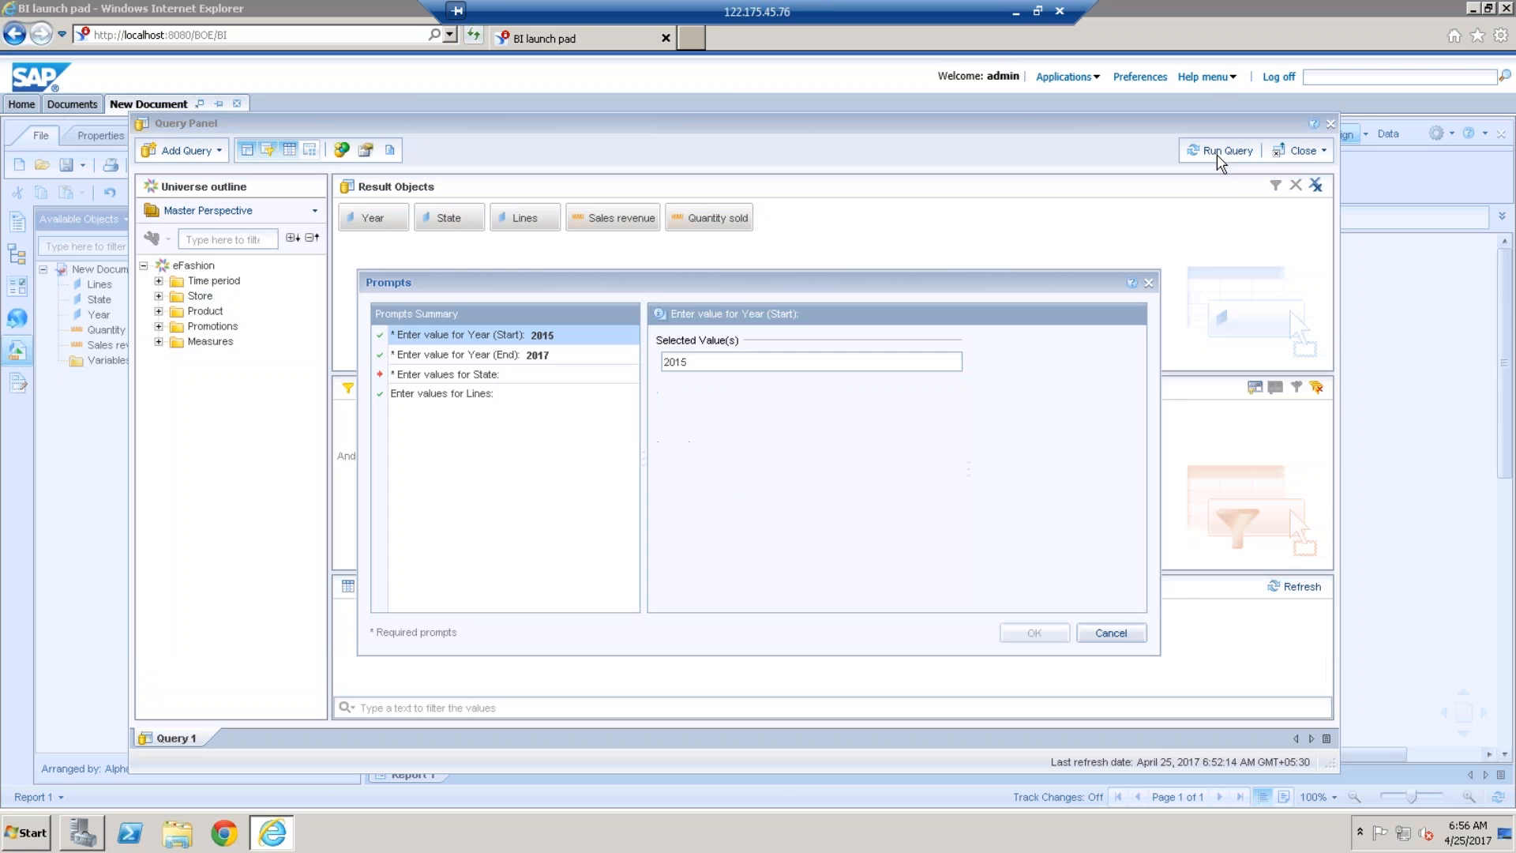
left_click(514, 338)
left_click_drag(710, 365, 660, 366)
type("2017")
left_click(526, 355)
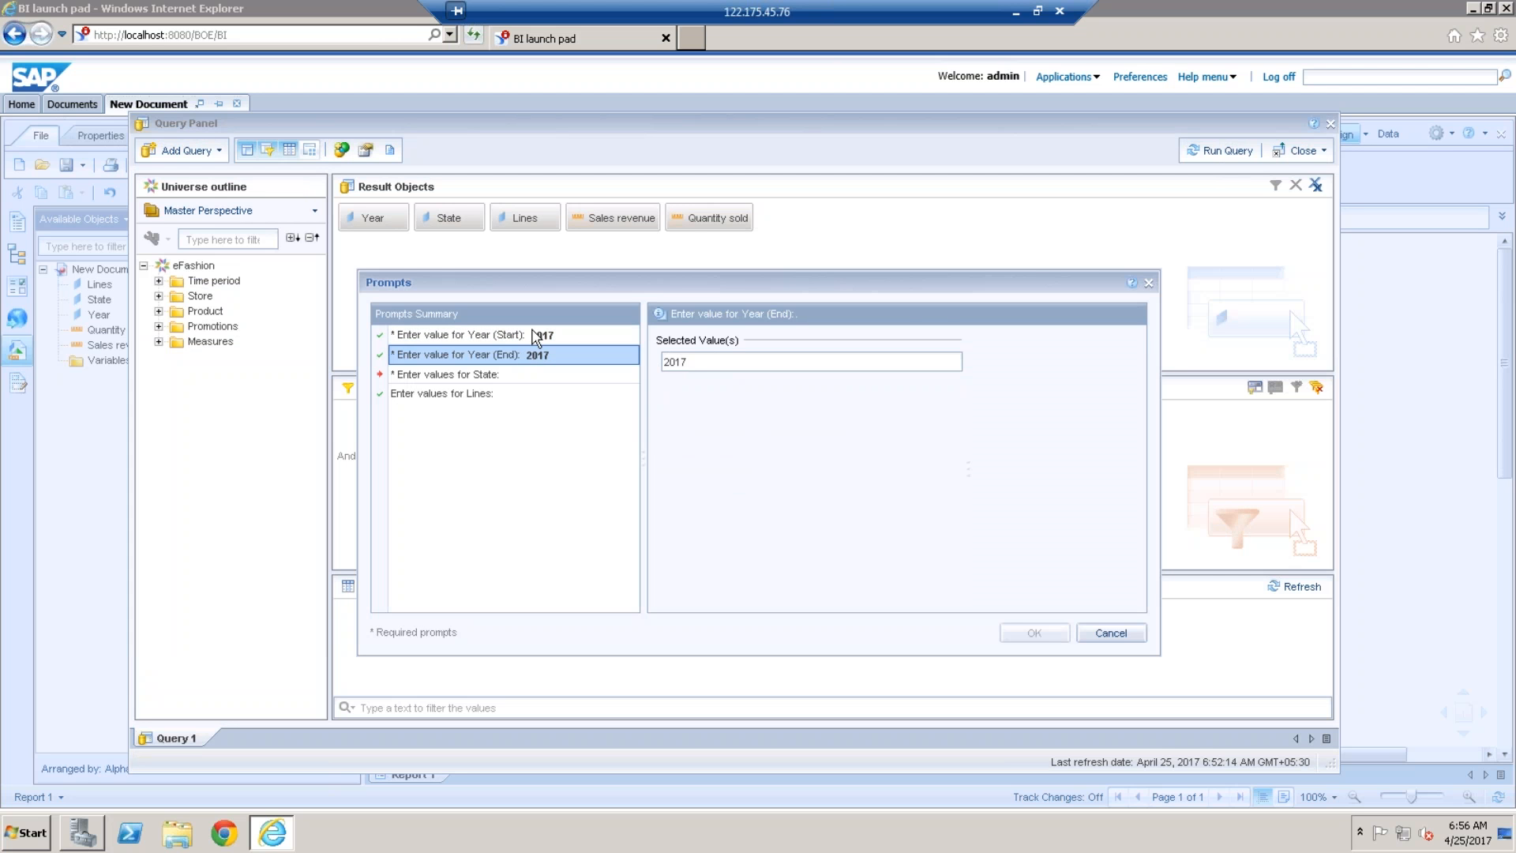
left_click(537, 337)
left_click(534, 359)
Select New York for the State prompt, leave the optional Lines prompt empty, and run the query
left_click(488, 376)
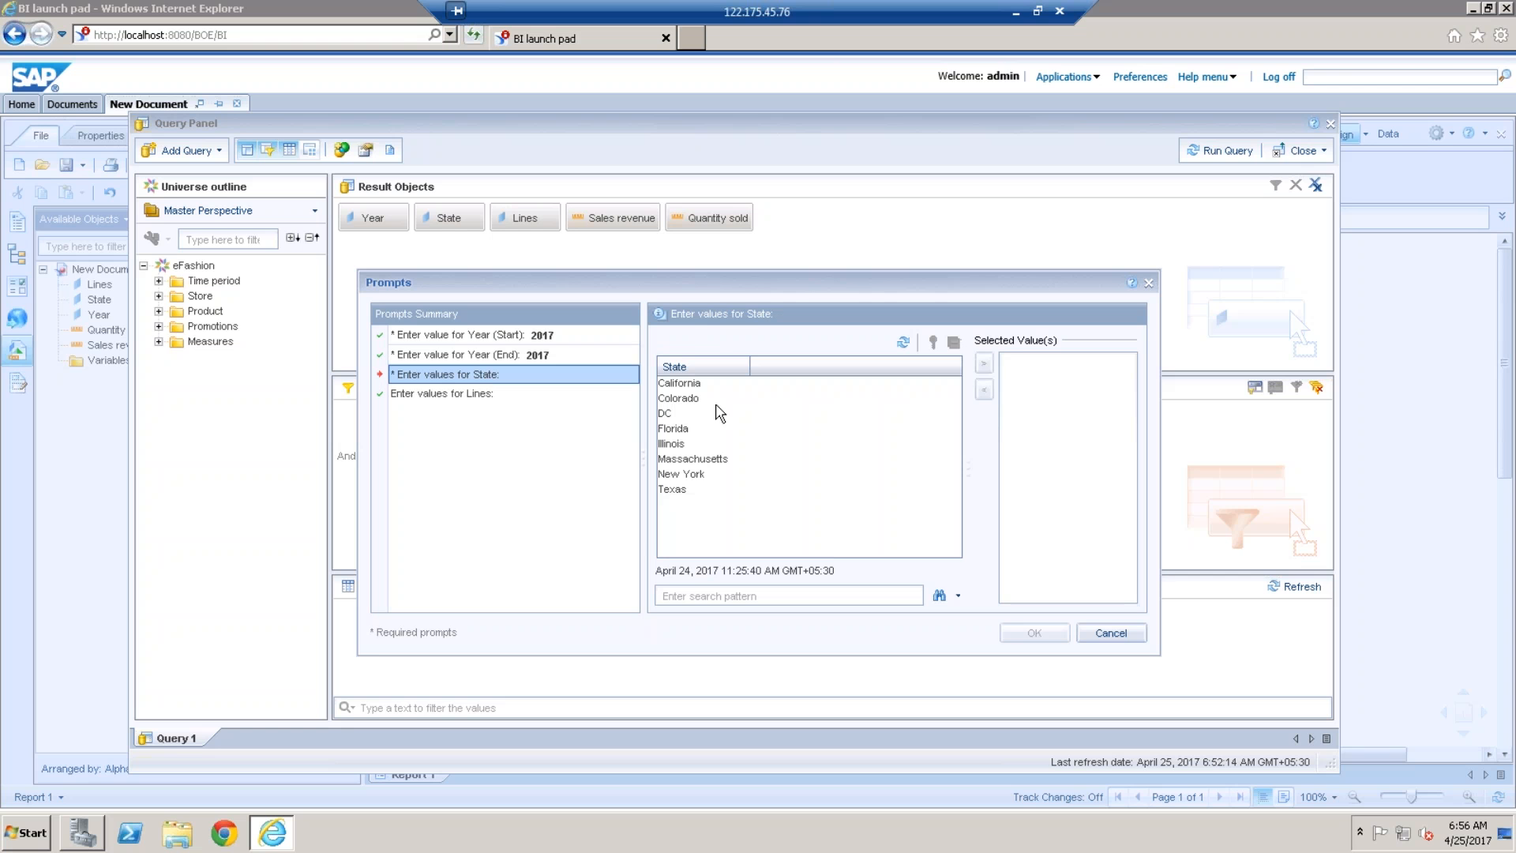
double_click(705, 476)
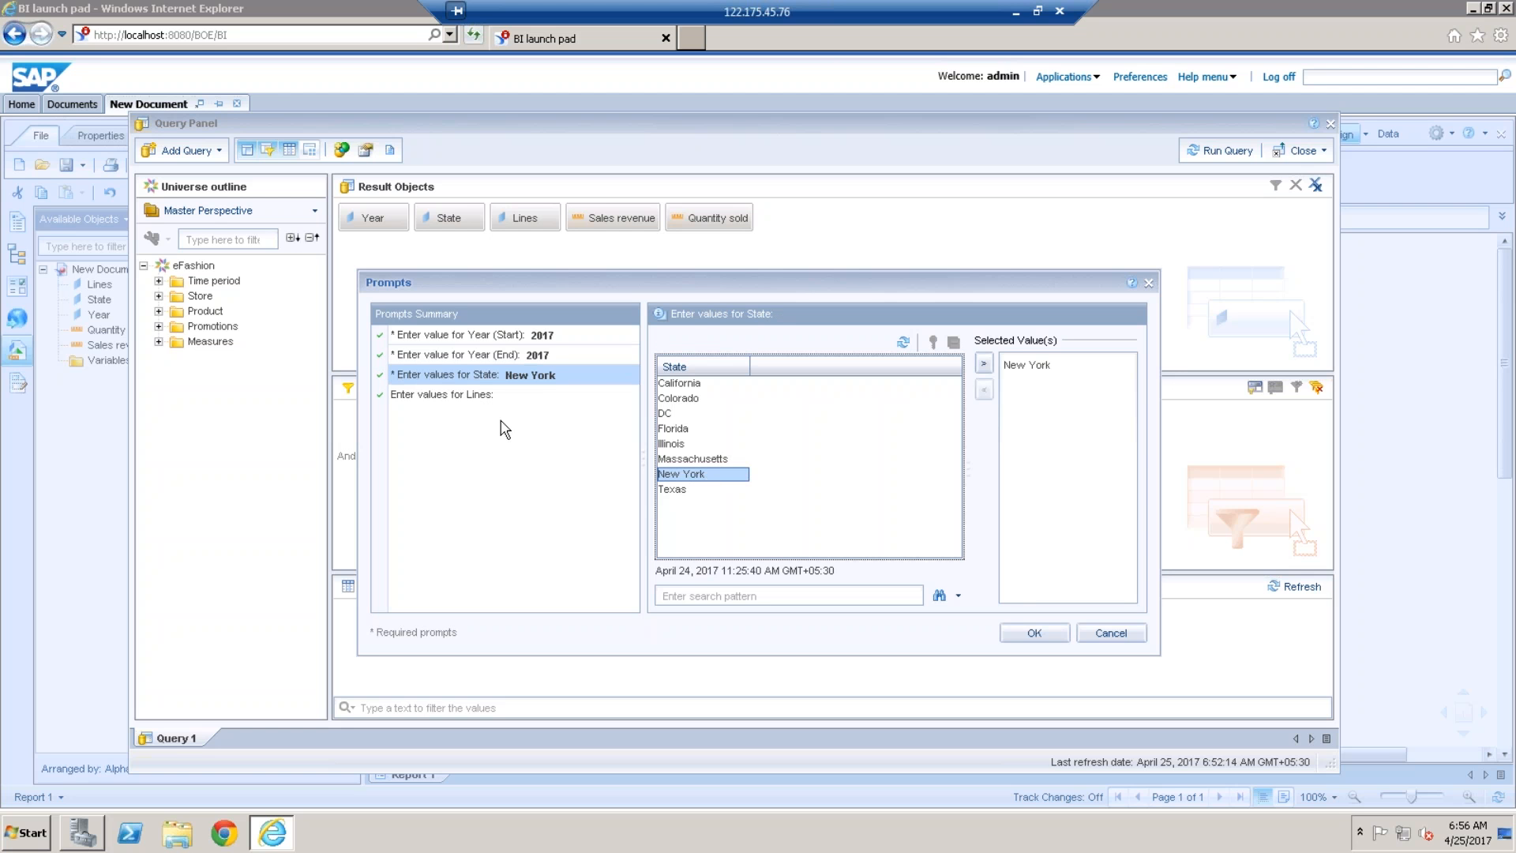
left_click(473, 397)
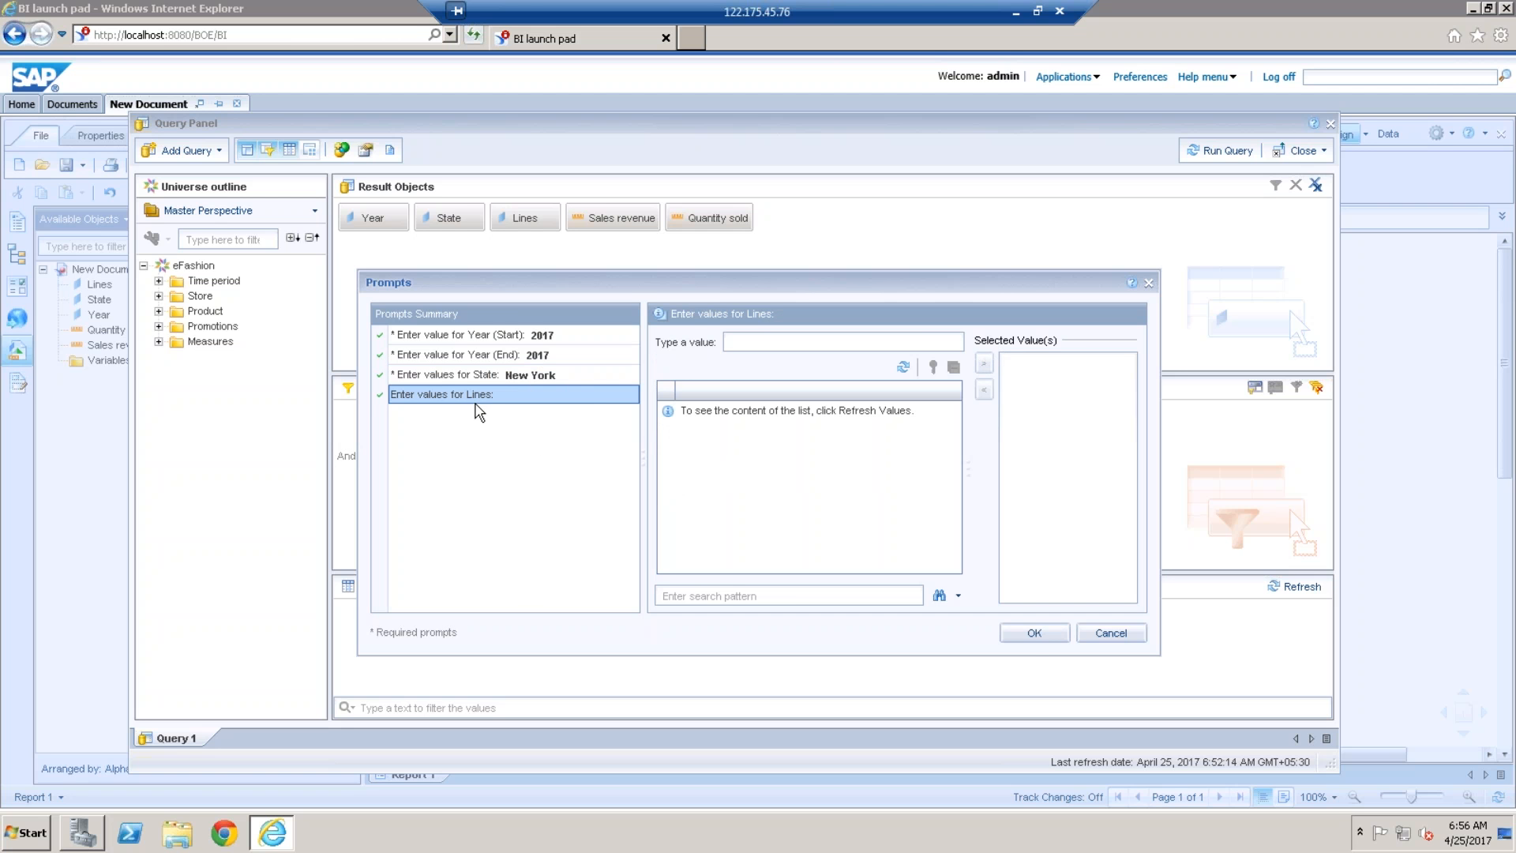
left_click(1035, 634)
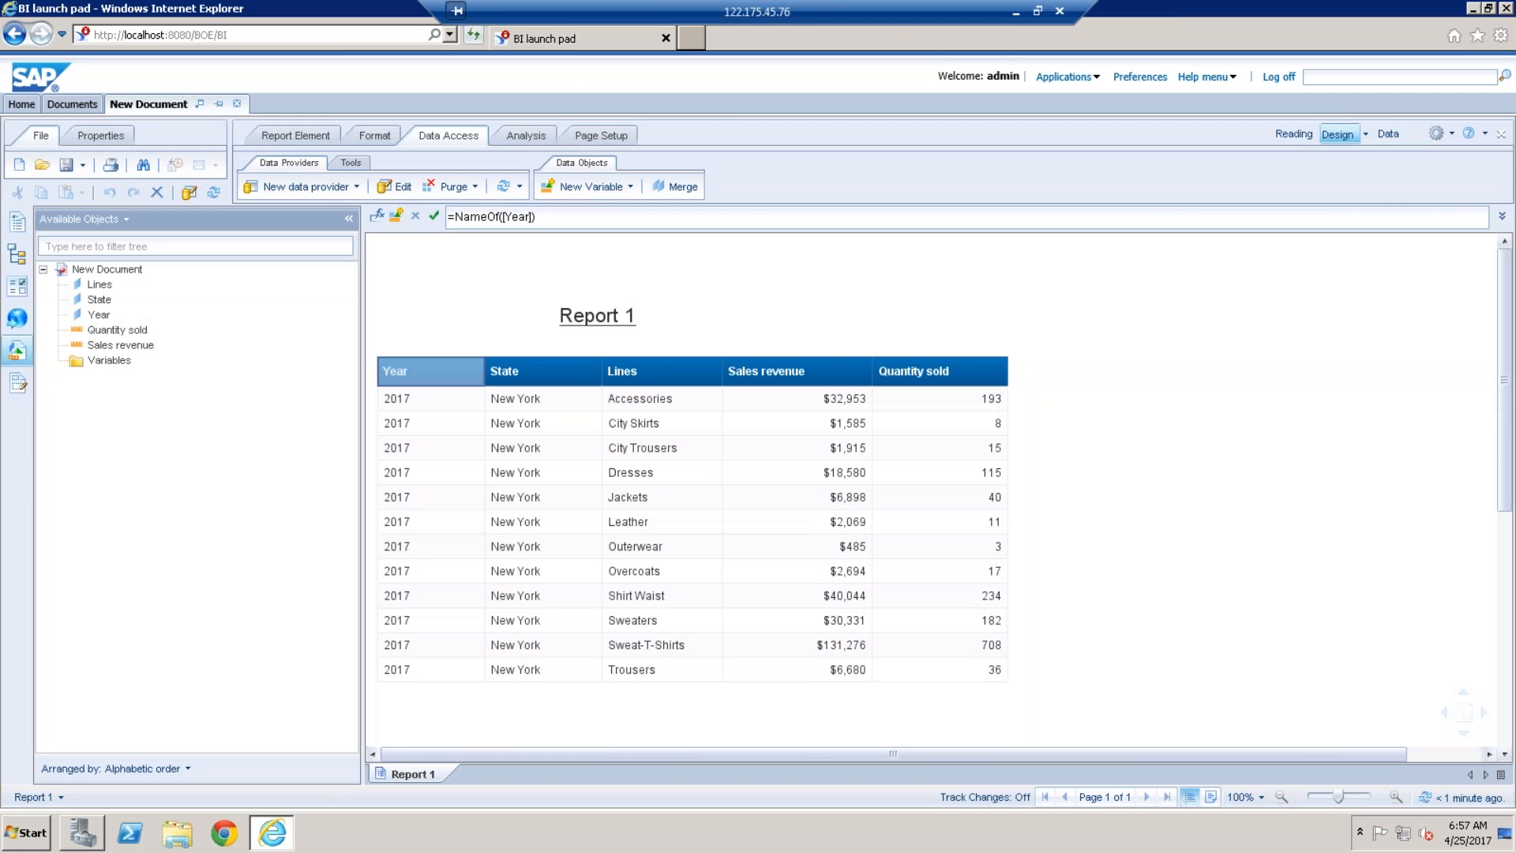
Refresh the report data to check whether the State prompt retains its last value, and cancel the prompts
left_click(508, 194)
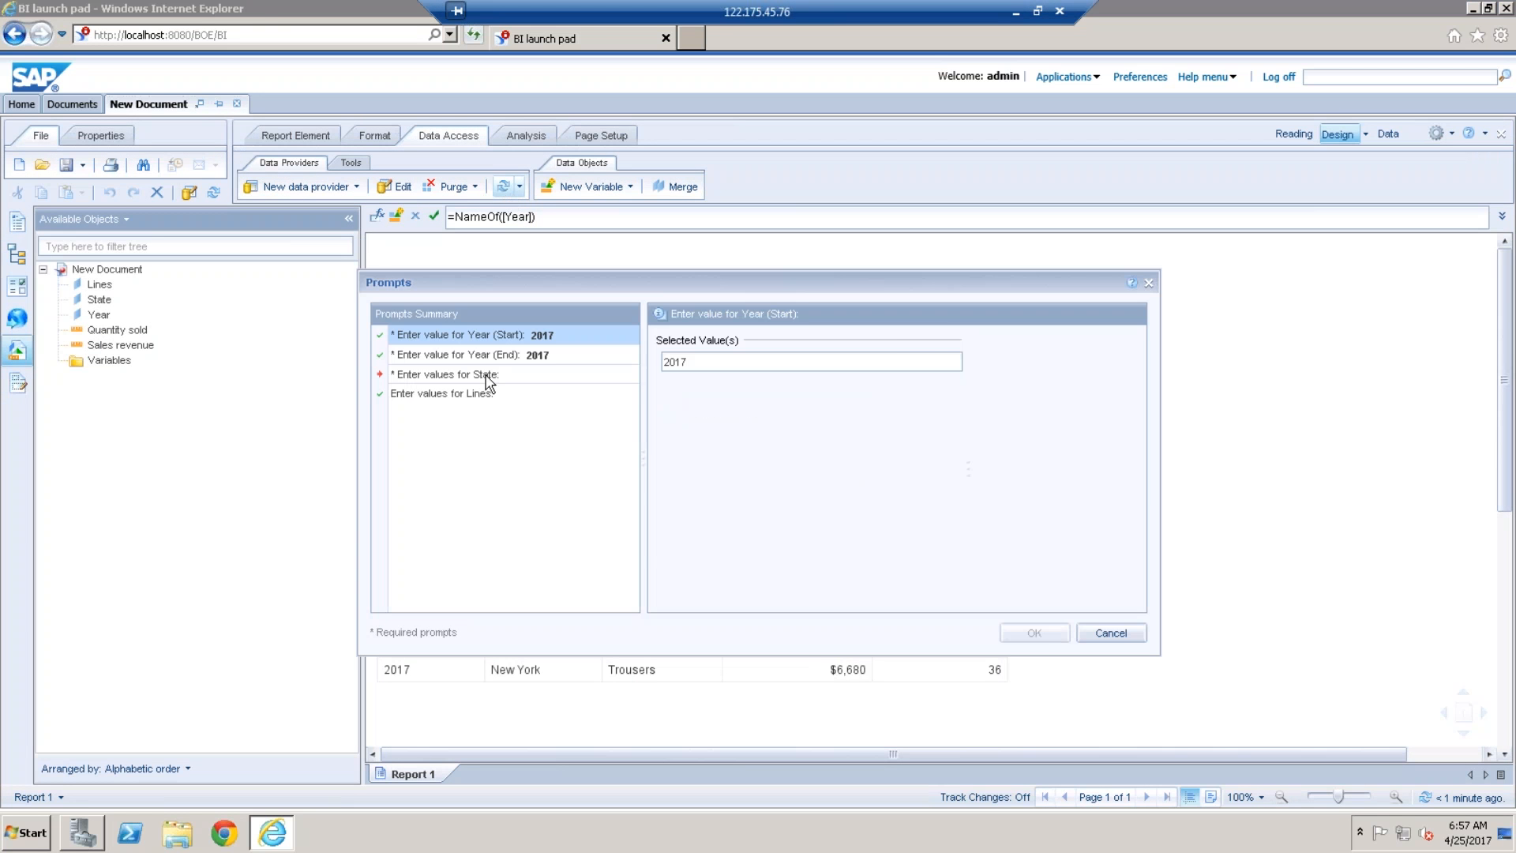
left_click(489, 377)
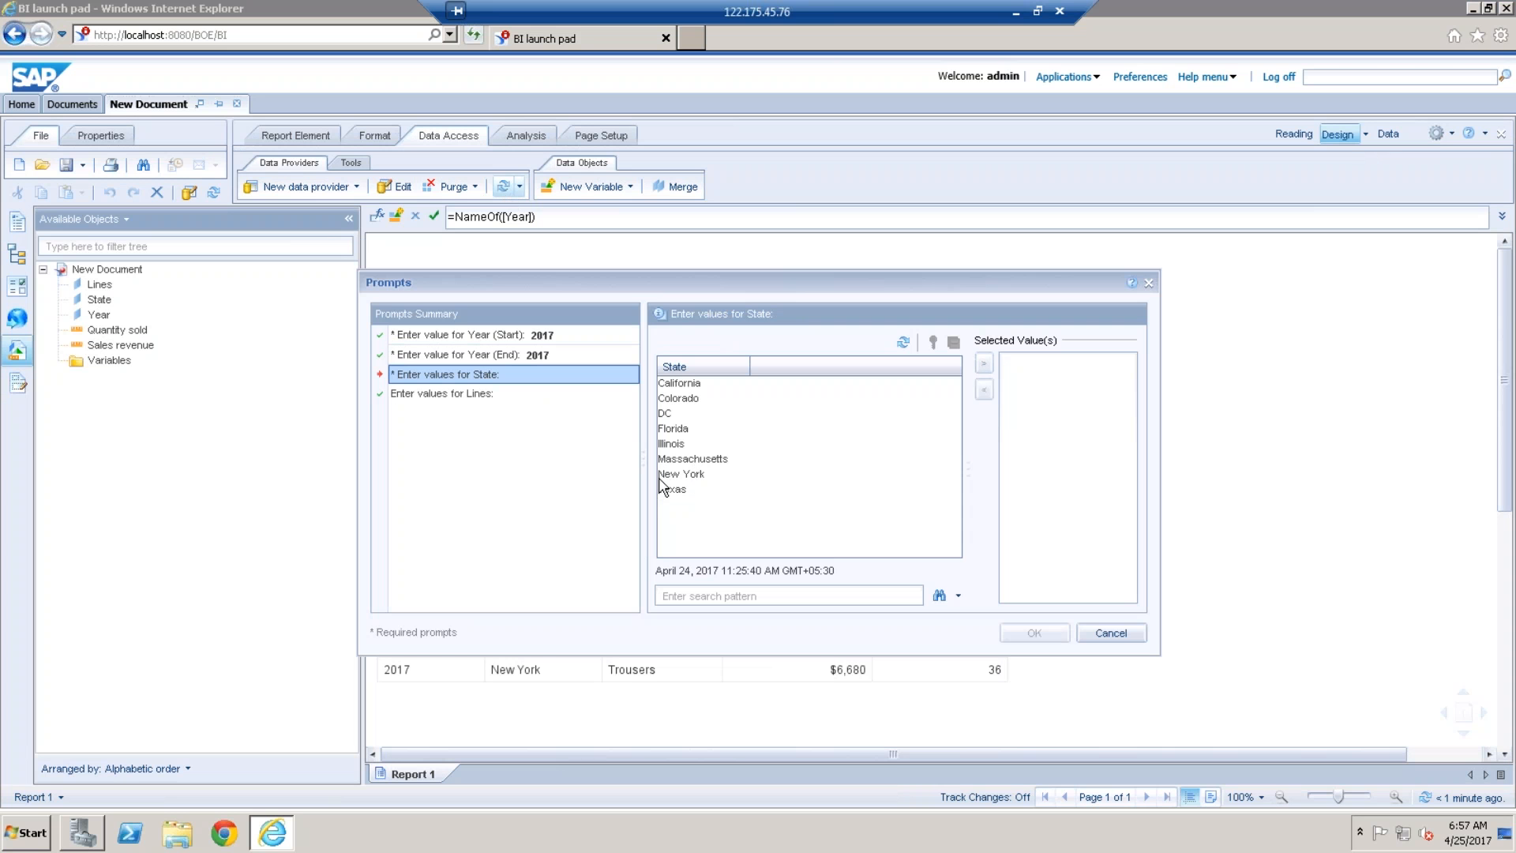
left_click(1112, 634)
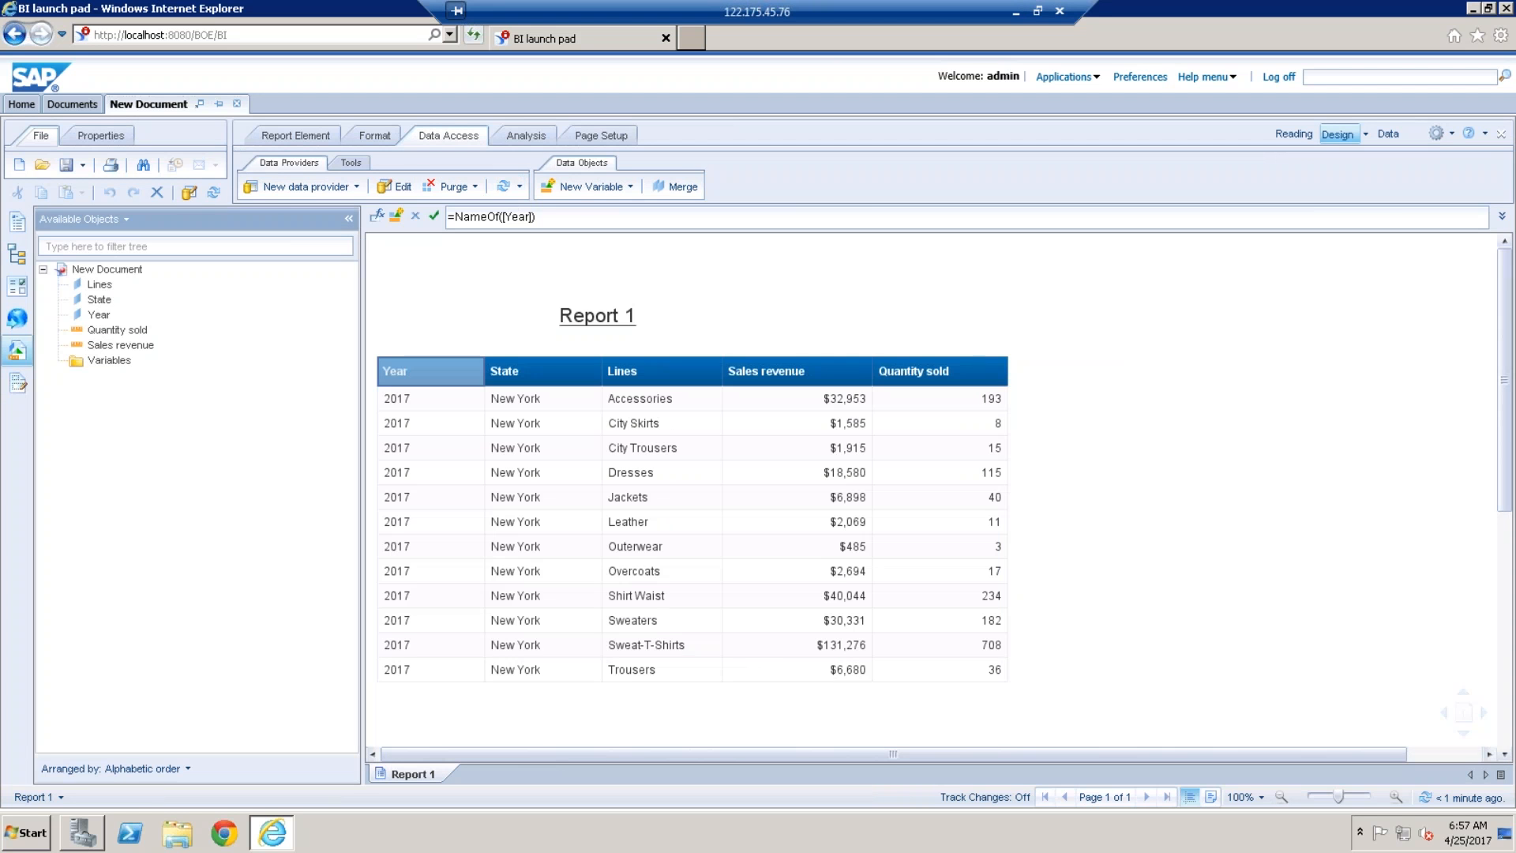
Edit the query and set New York as the default value of the State prompt
left_click(401, 187)
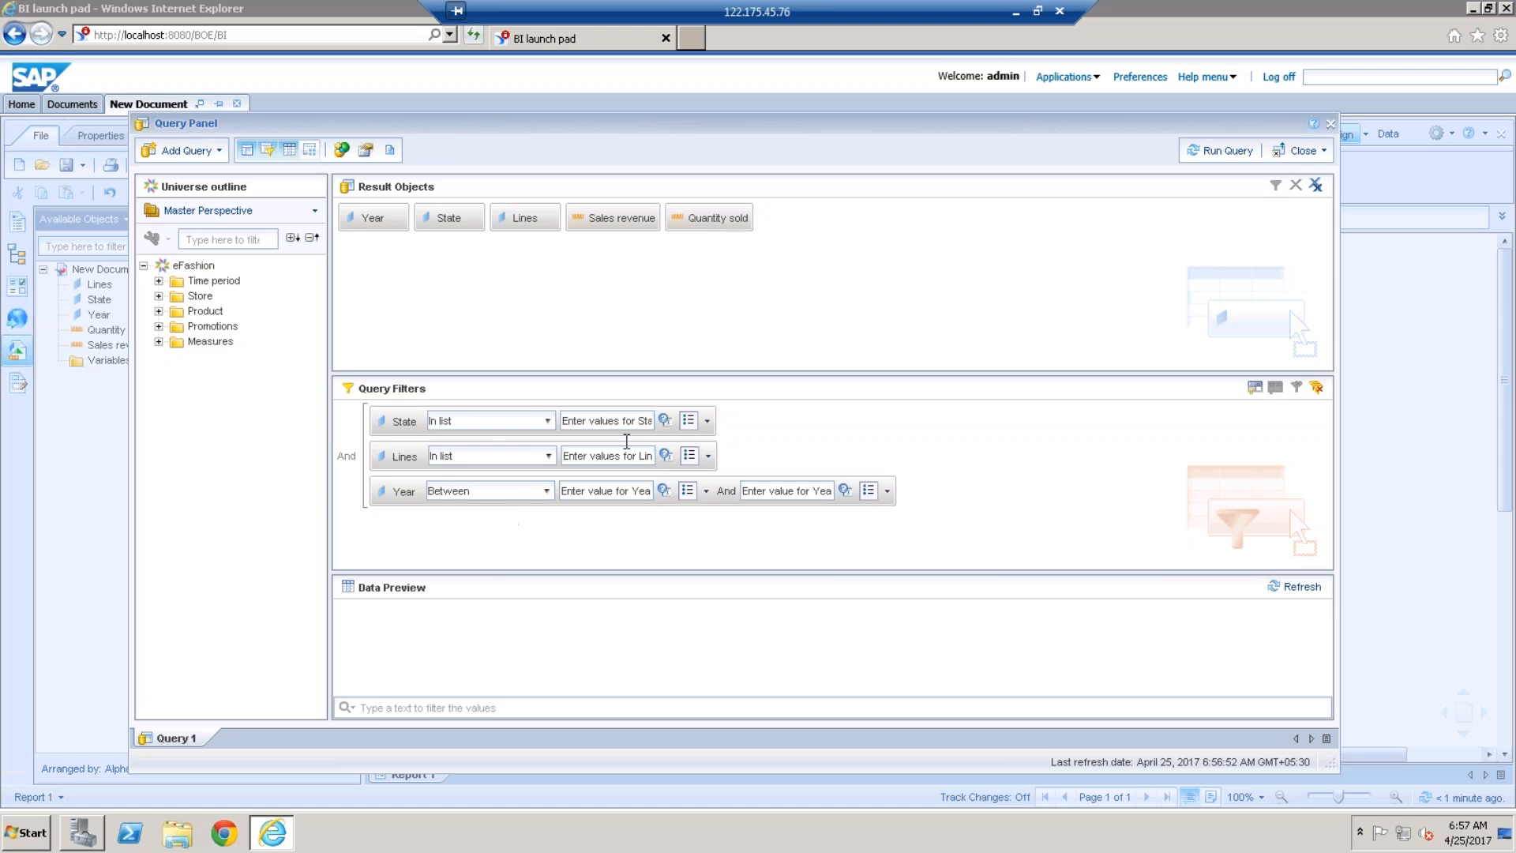
left_click(665, 419)
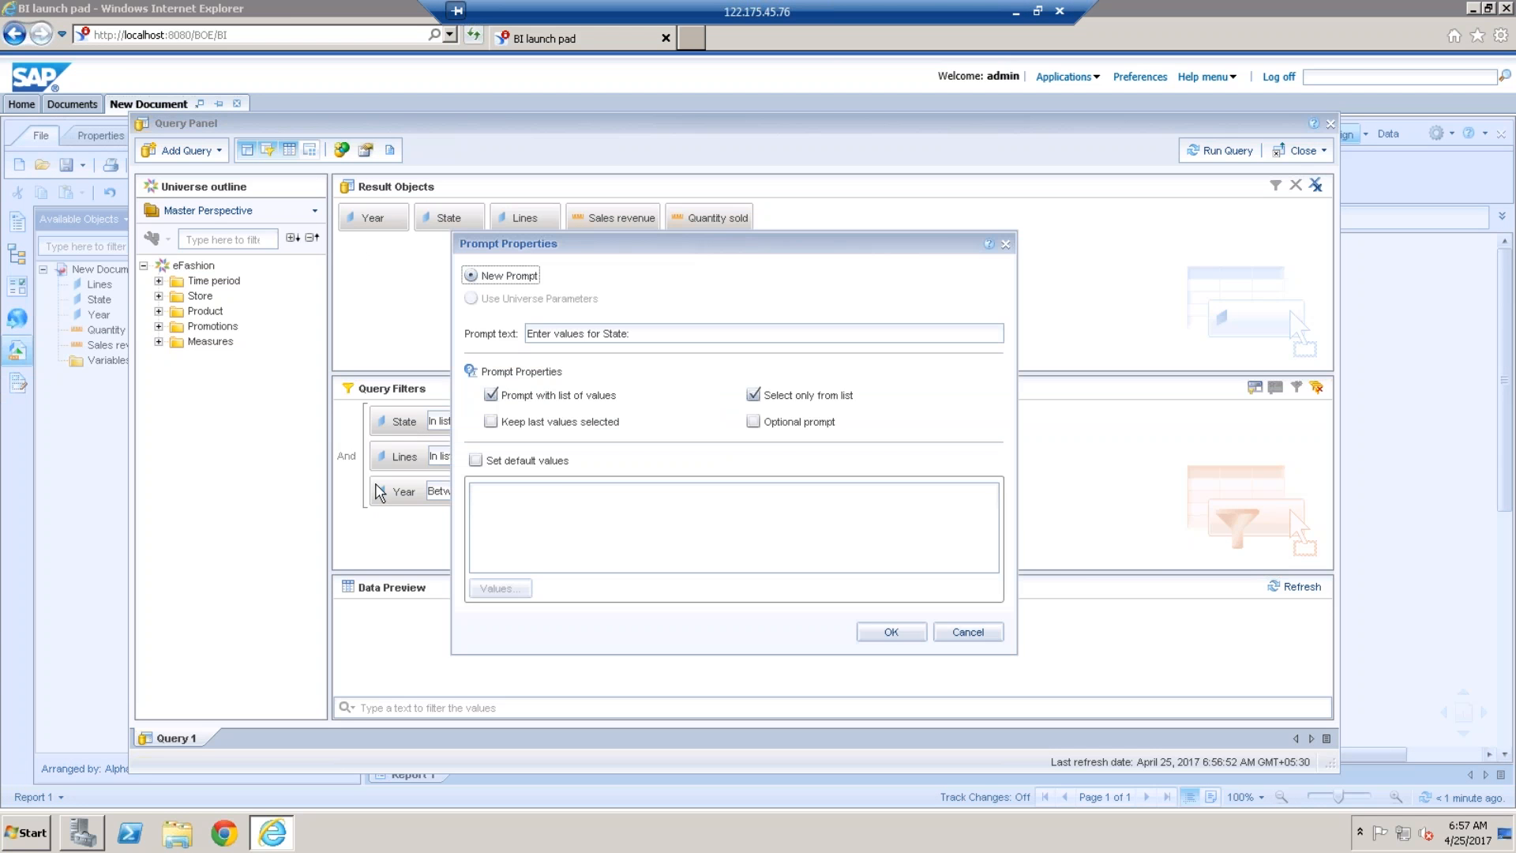
left_click(475, 460)
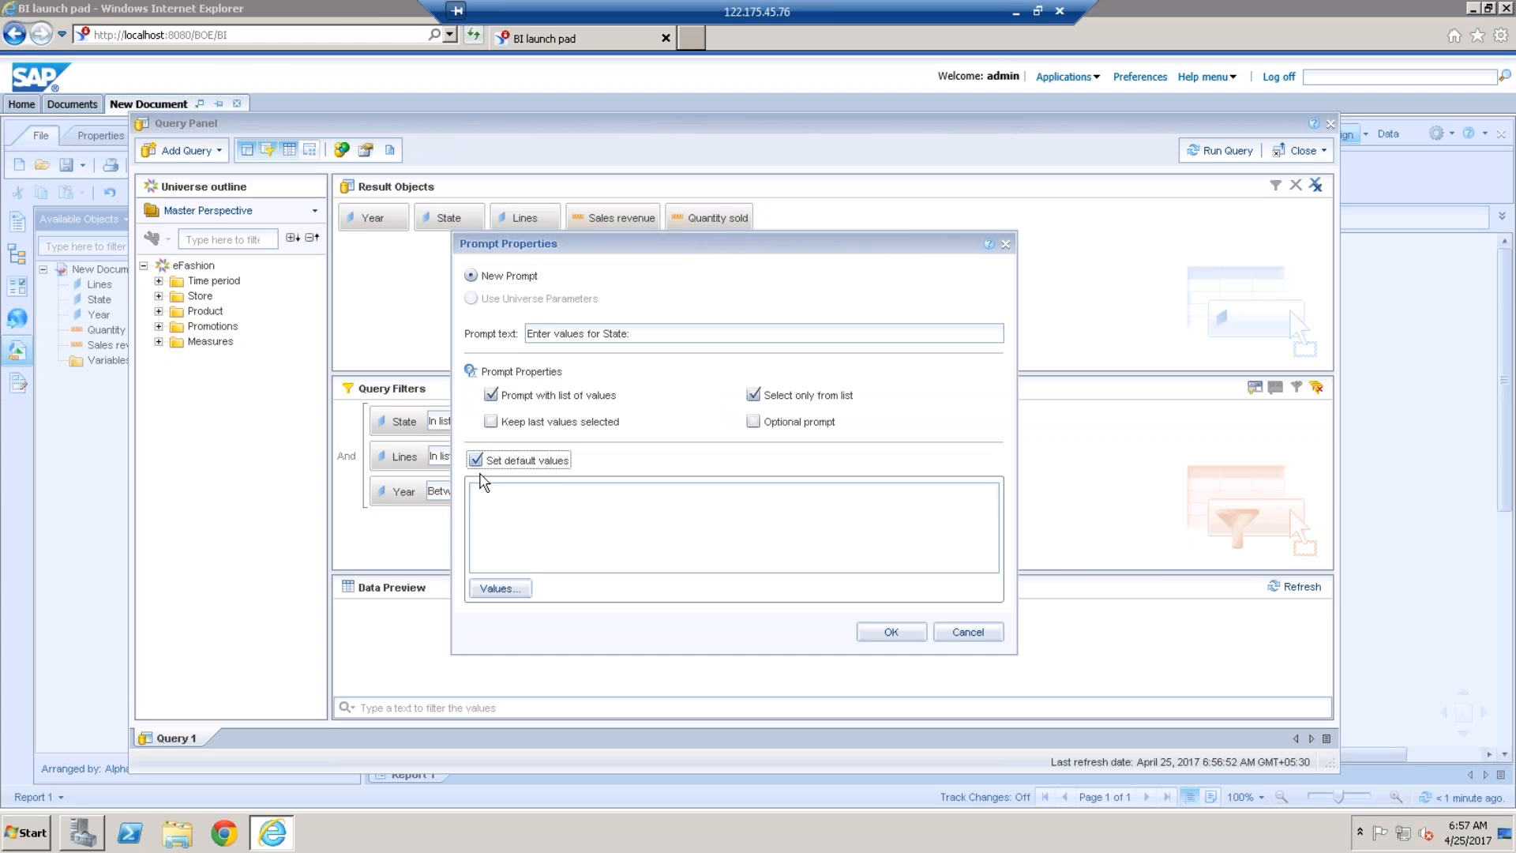
left_click(499, 588)
double_click(510, 412)
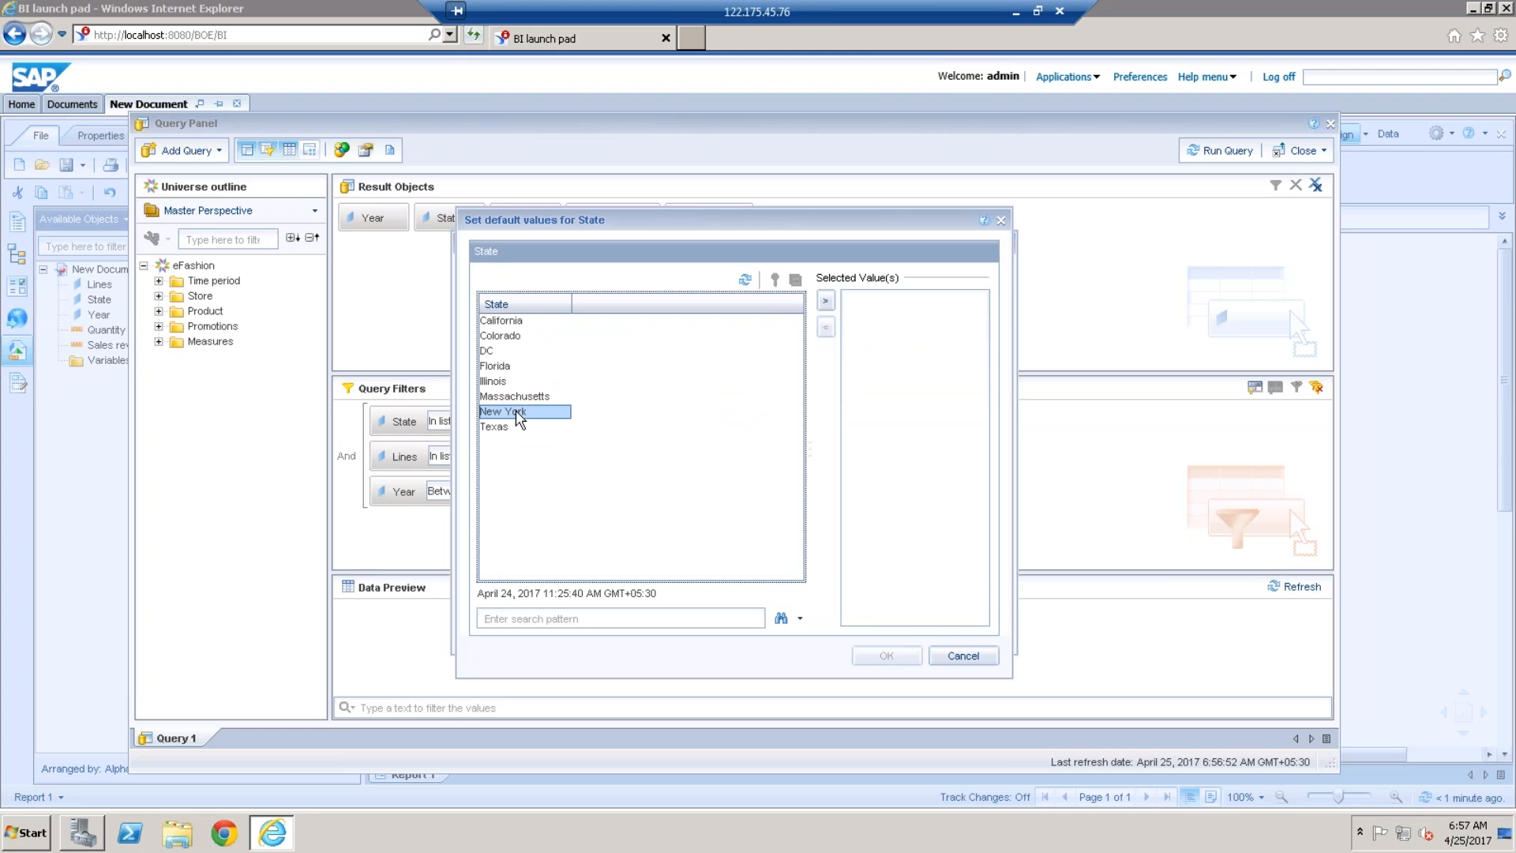
left_click(891, 654)
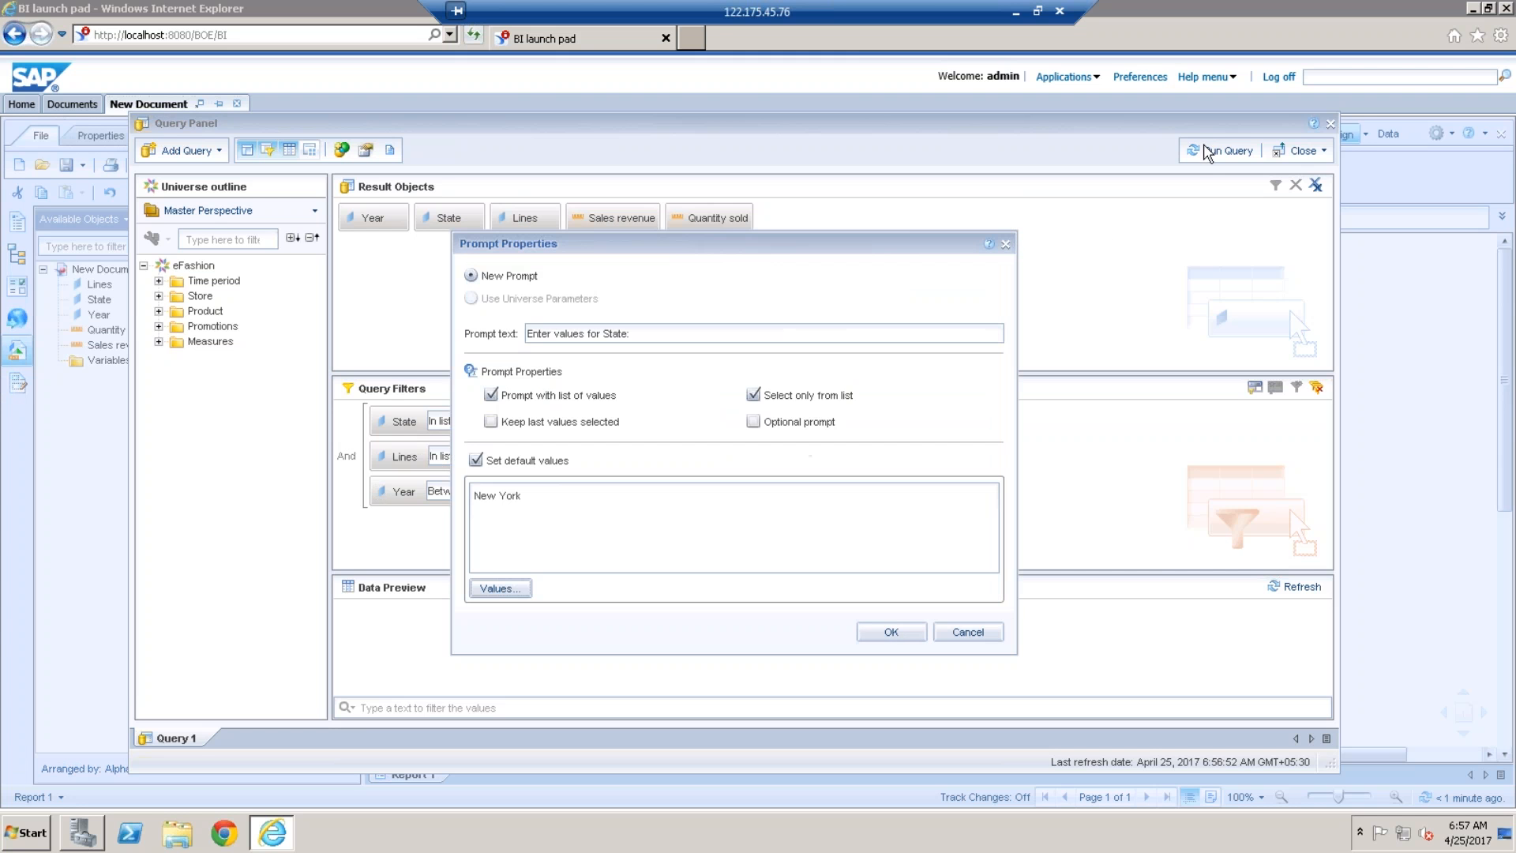
left_click(892, 633)
Run the query with Texas replacing the default New York in the State prompt
left_click(1204, 147)
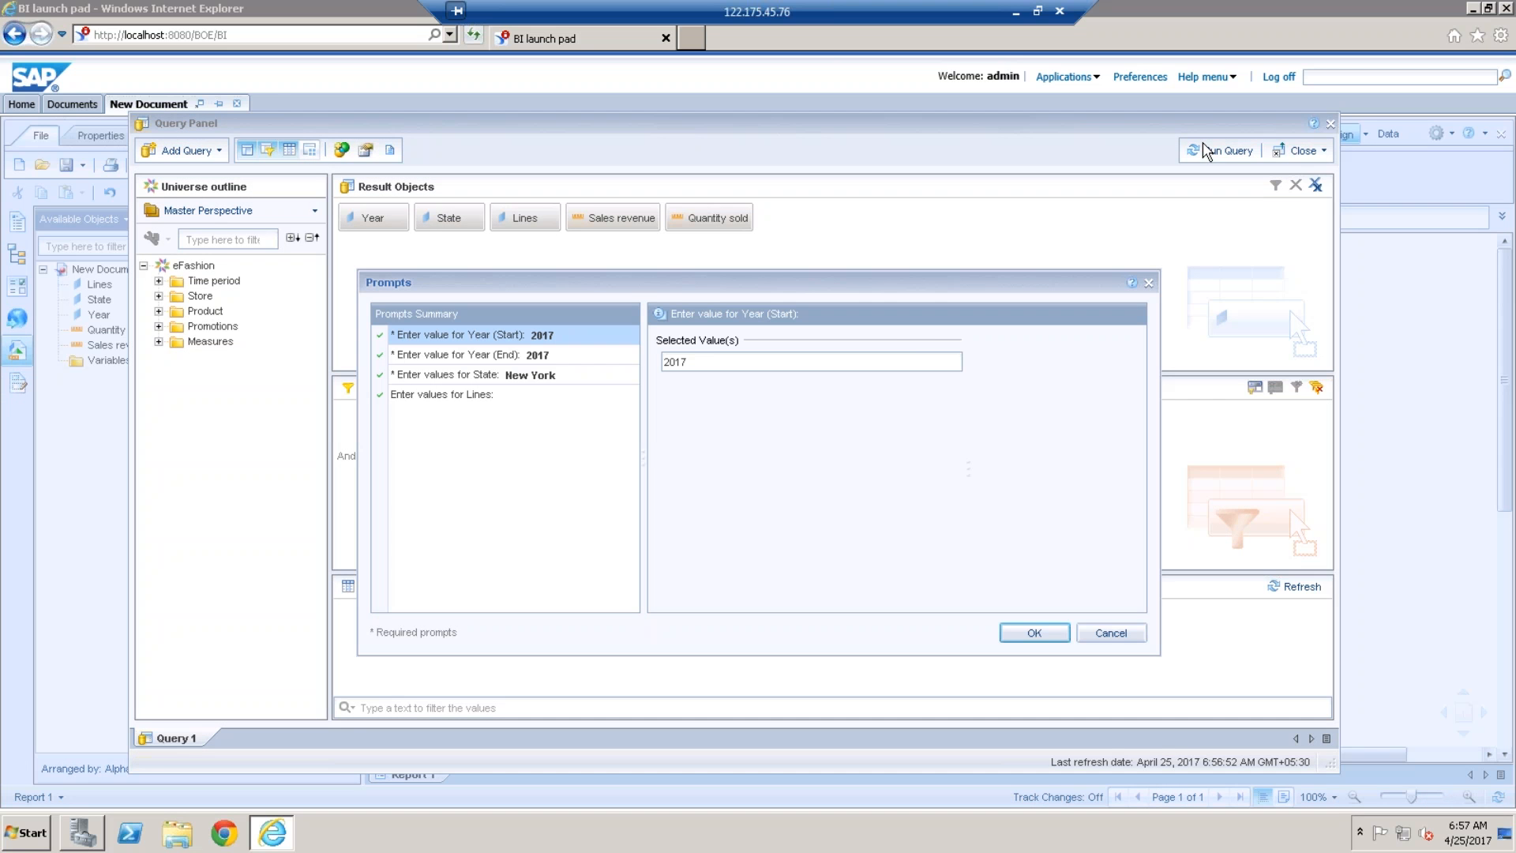
left_click(511, 380)
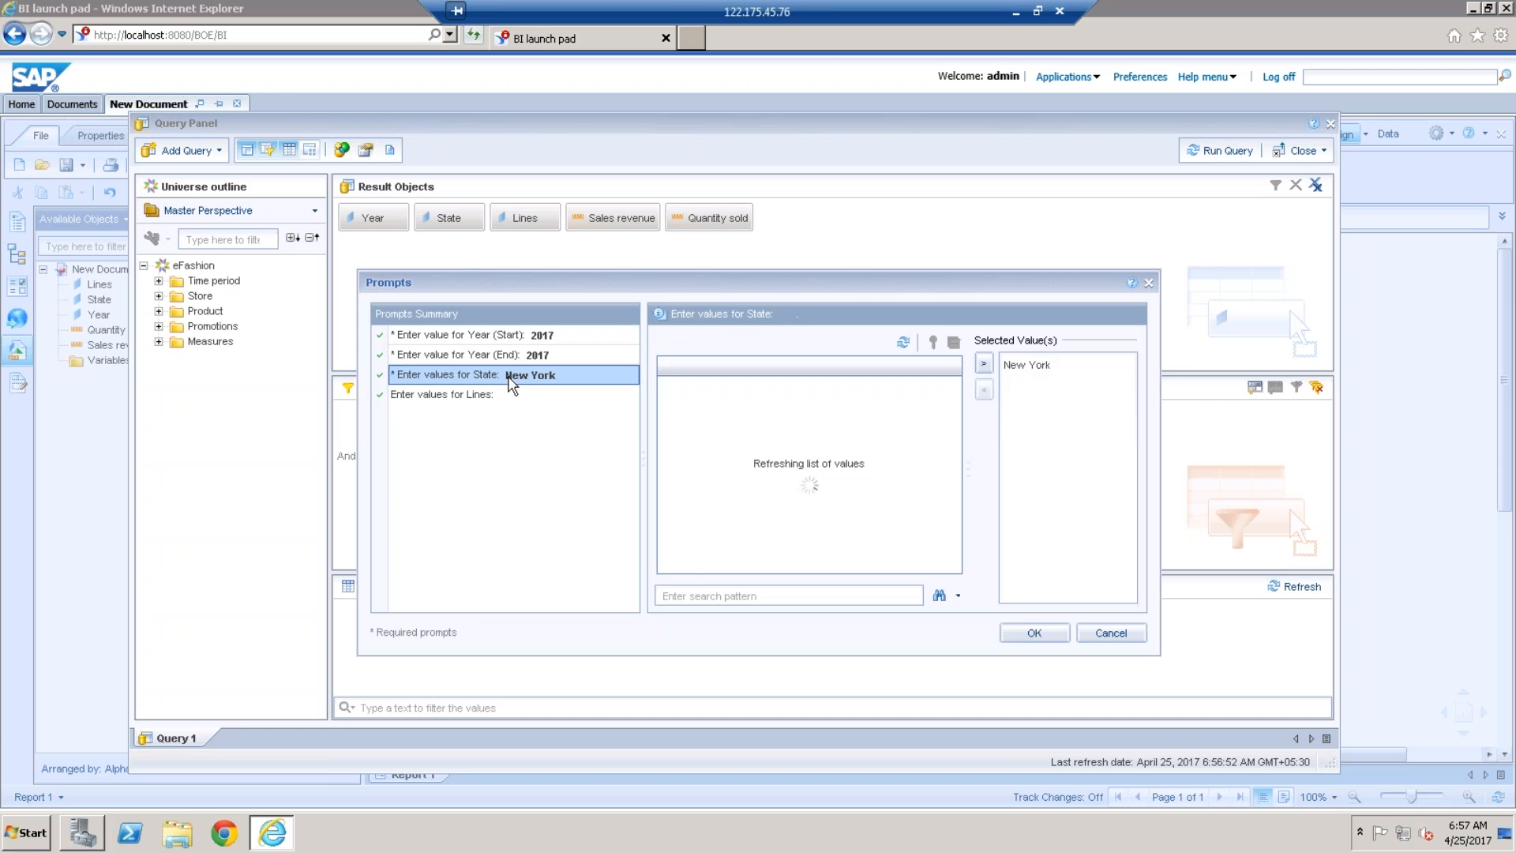
double_click(1029, 368)
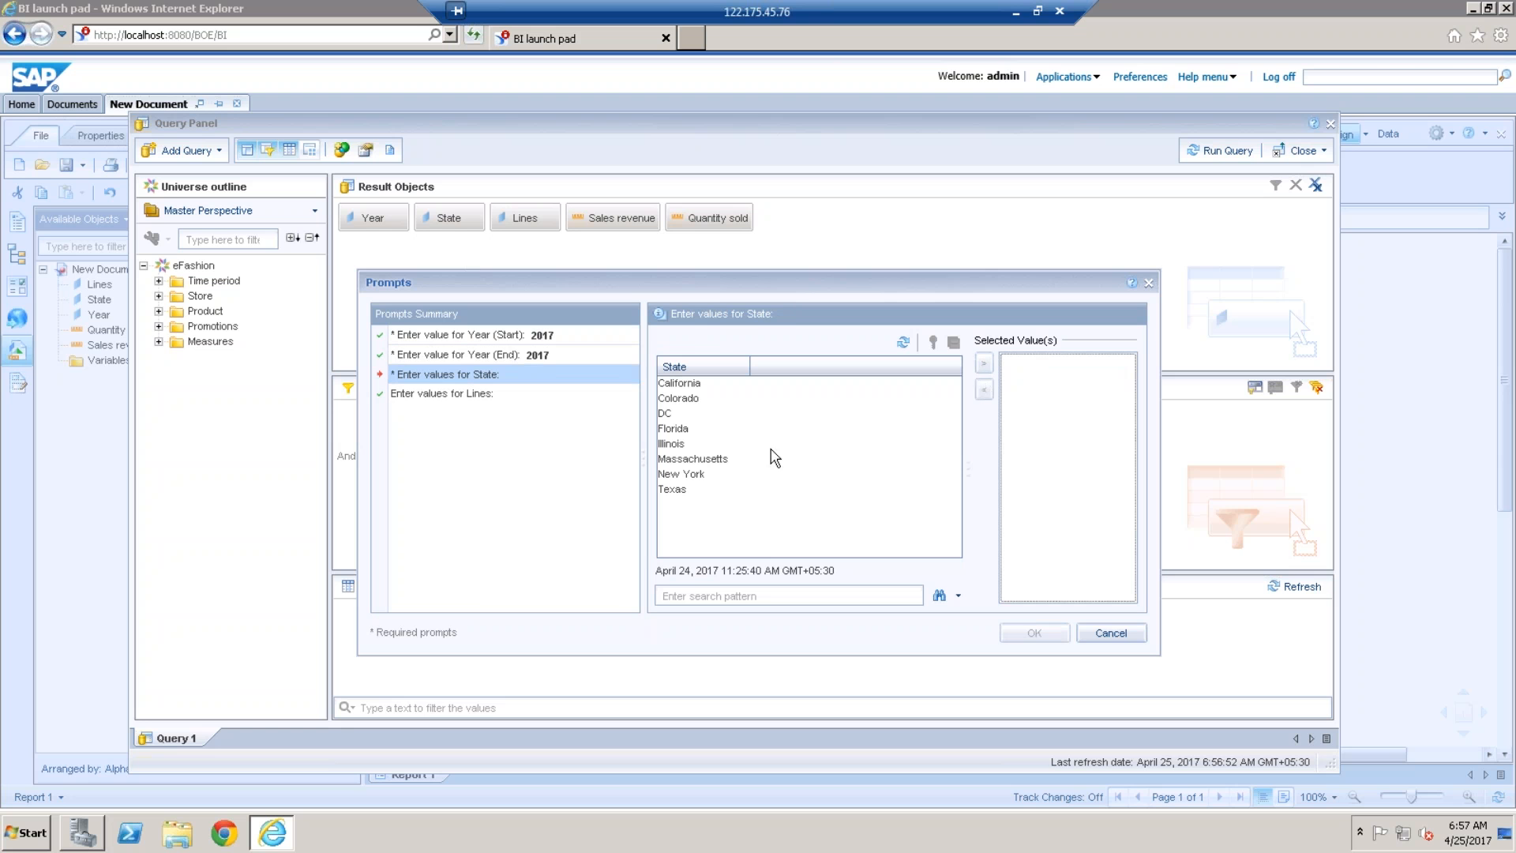
double_click(673, 490)
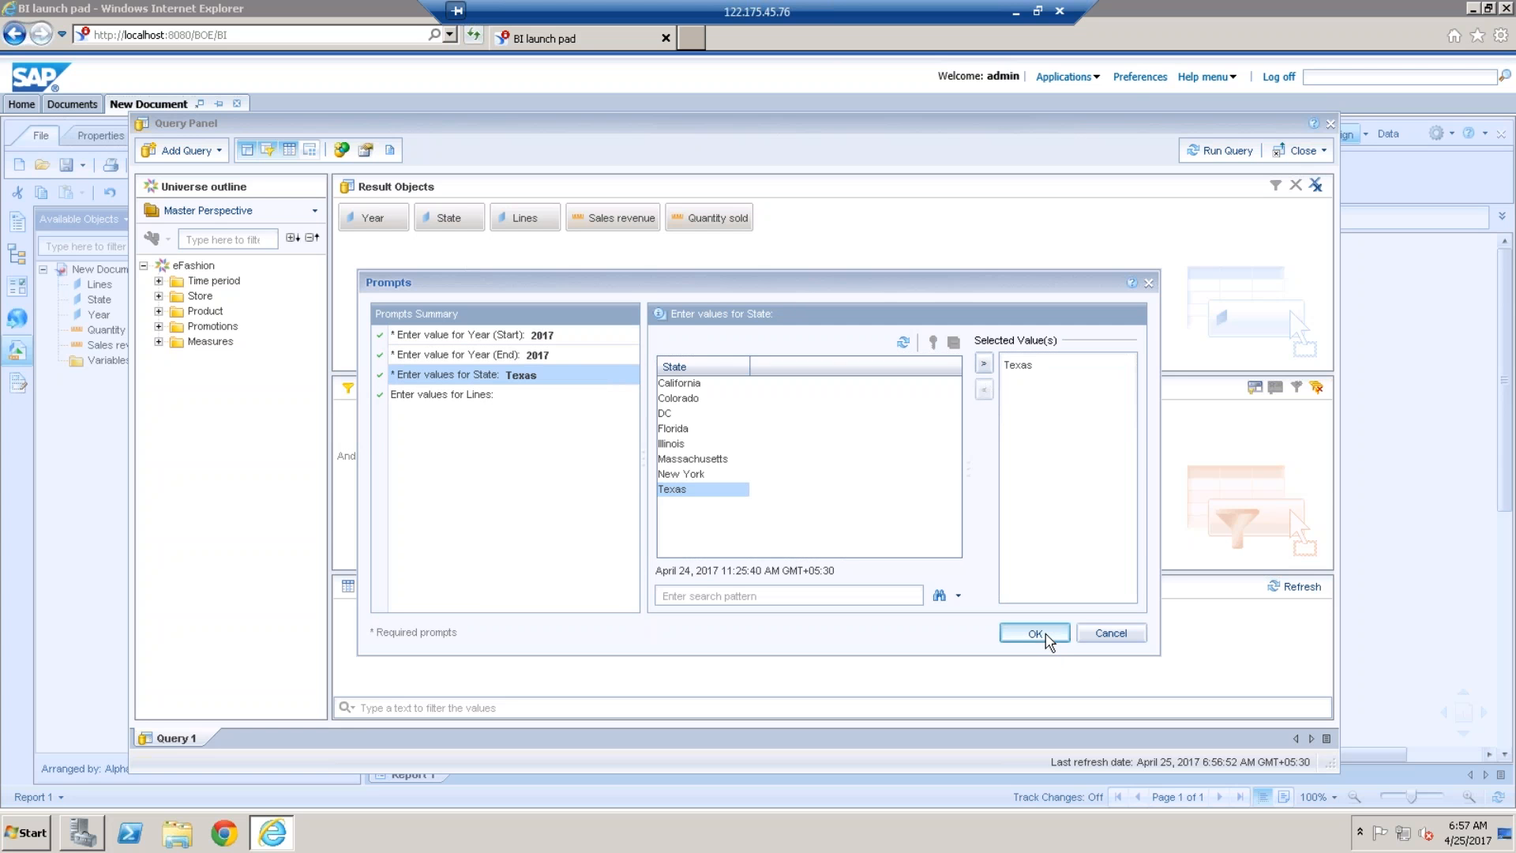
left_click(1035, 634)
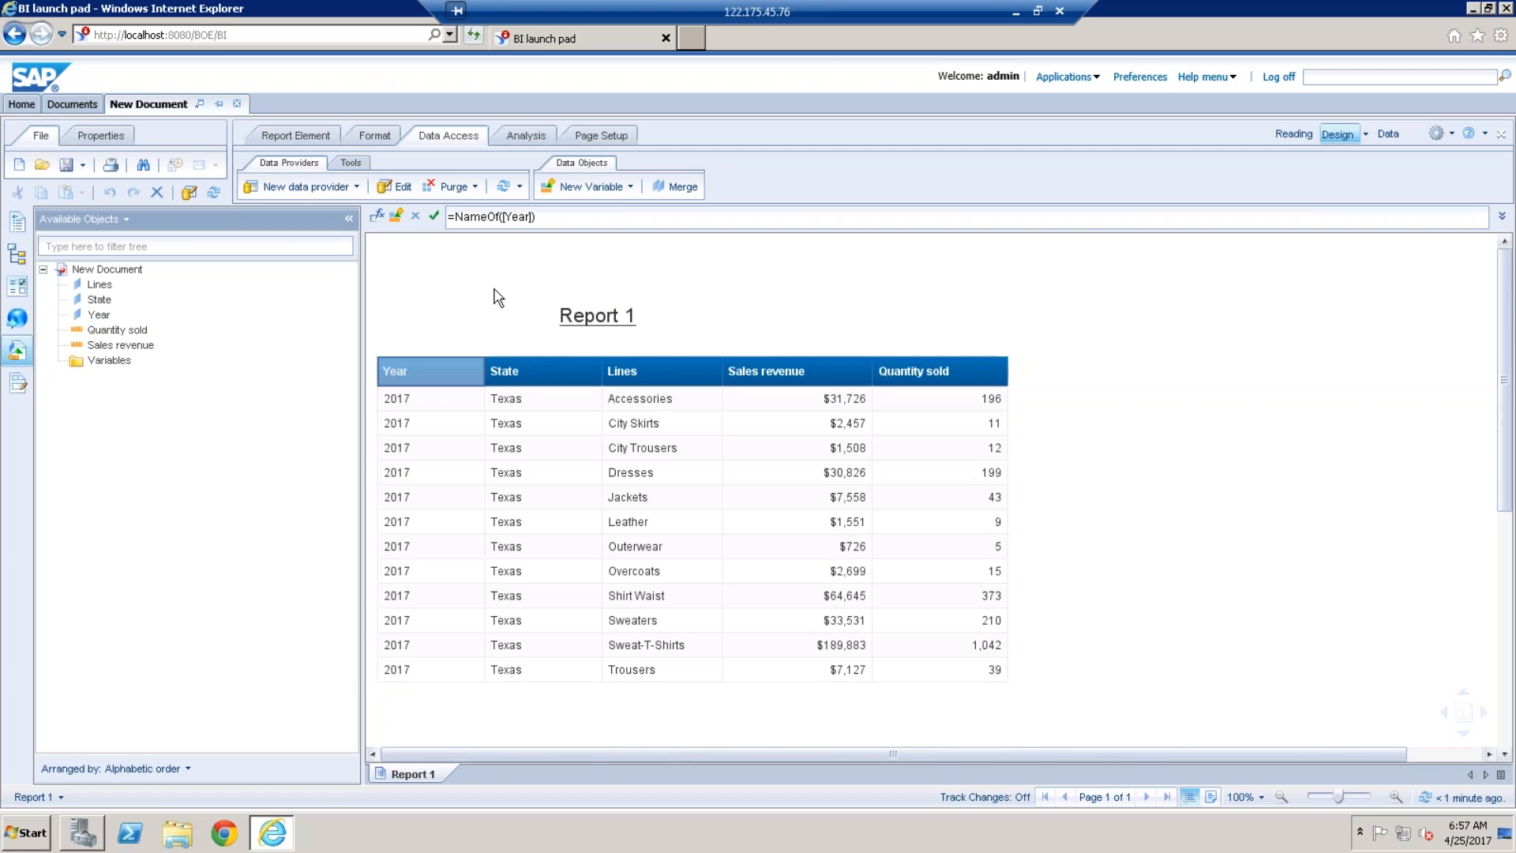
Refresh the report data, review the State prompt's default value, and remove New York from its selection
left_click(504, 187)
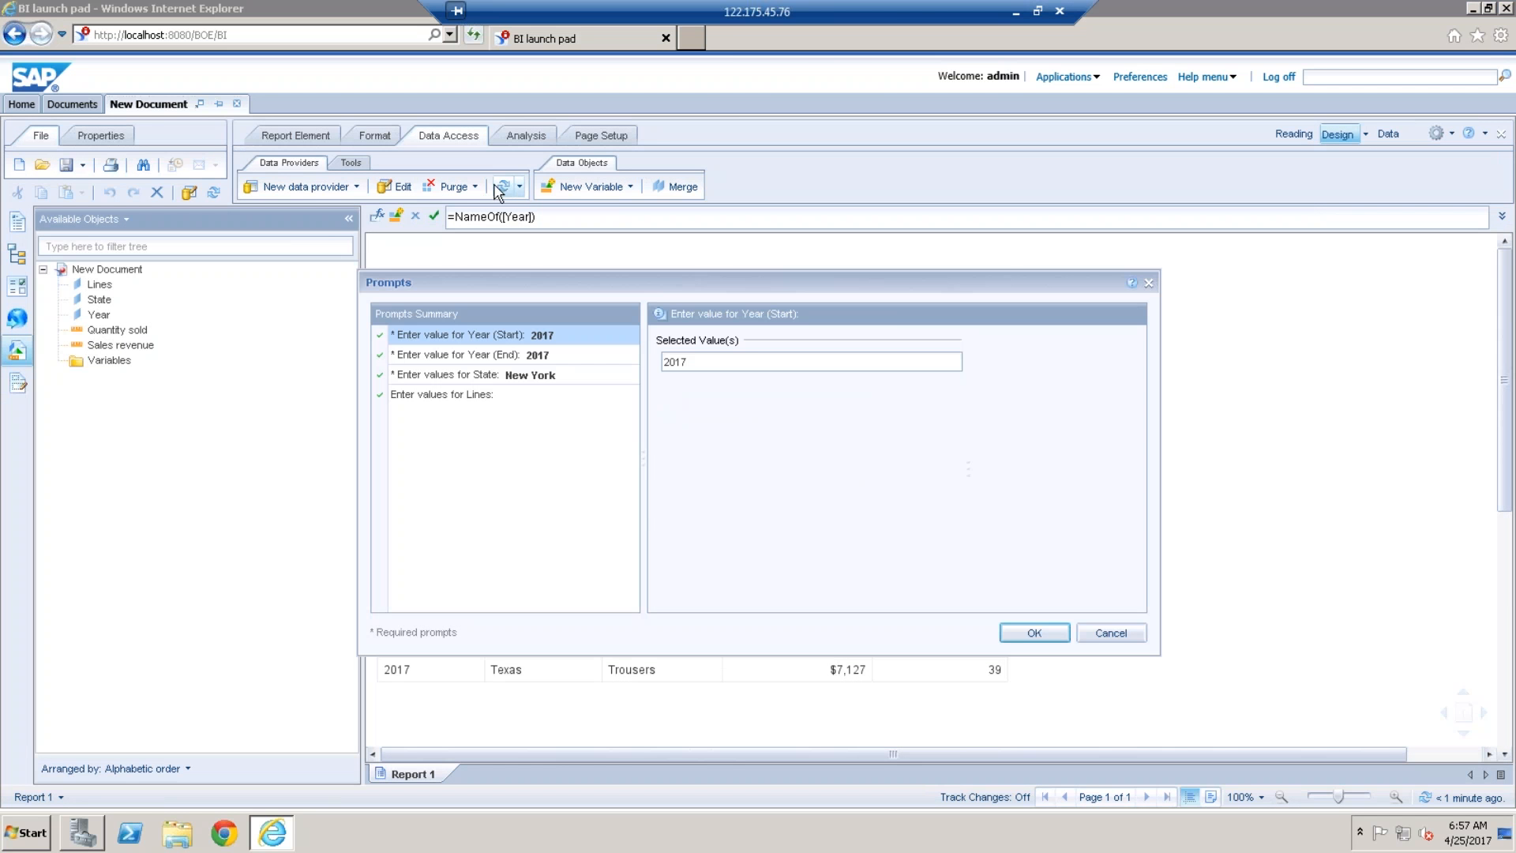
left_click(509, 381)
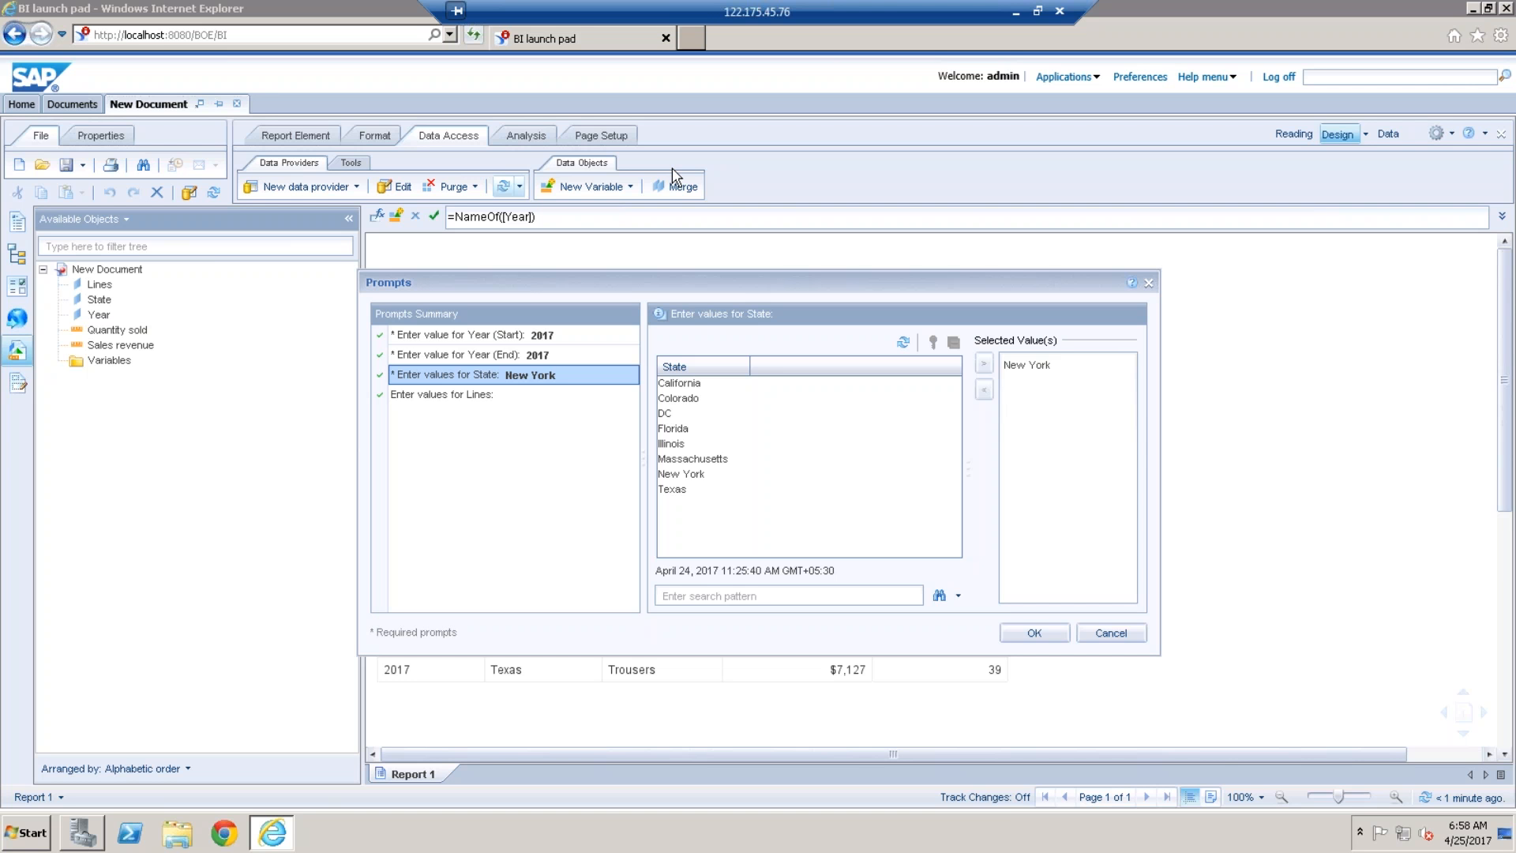
double_click(1037, 368)
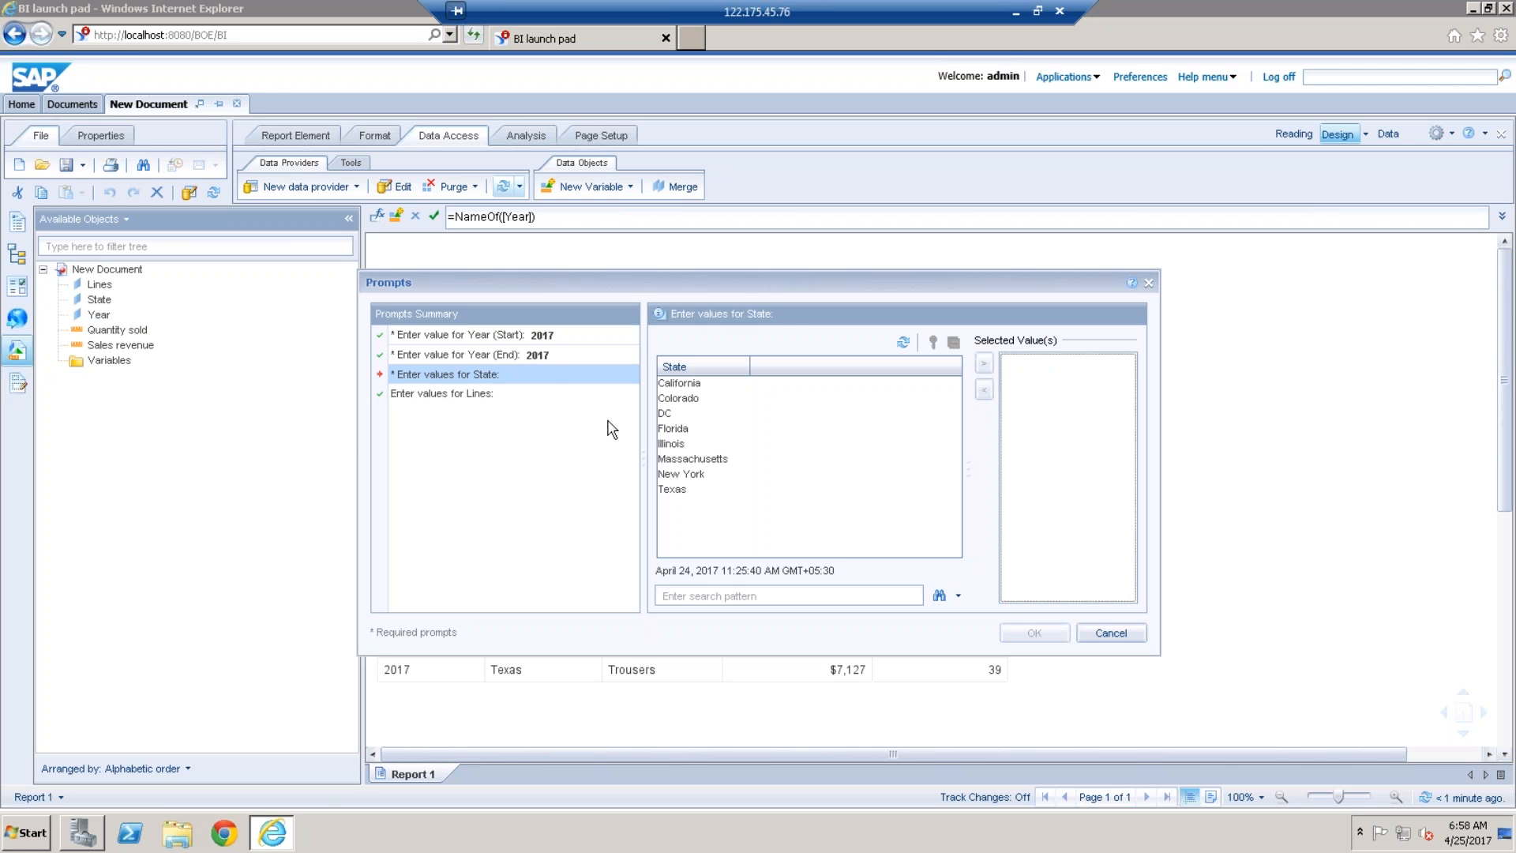
Try Current_Year as the Year (Start) prompt value, and cancel the prompts
left_click(539, 340)
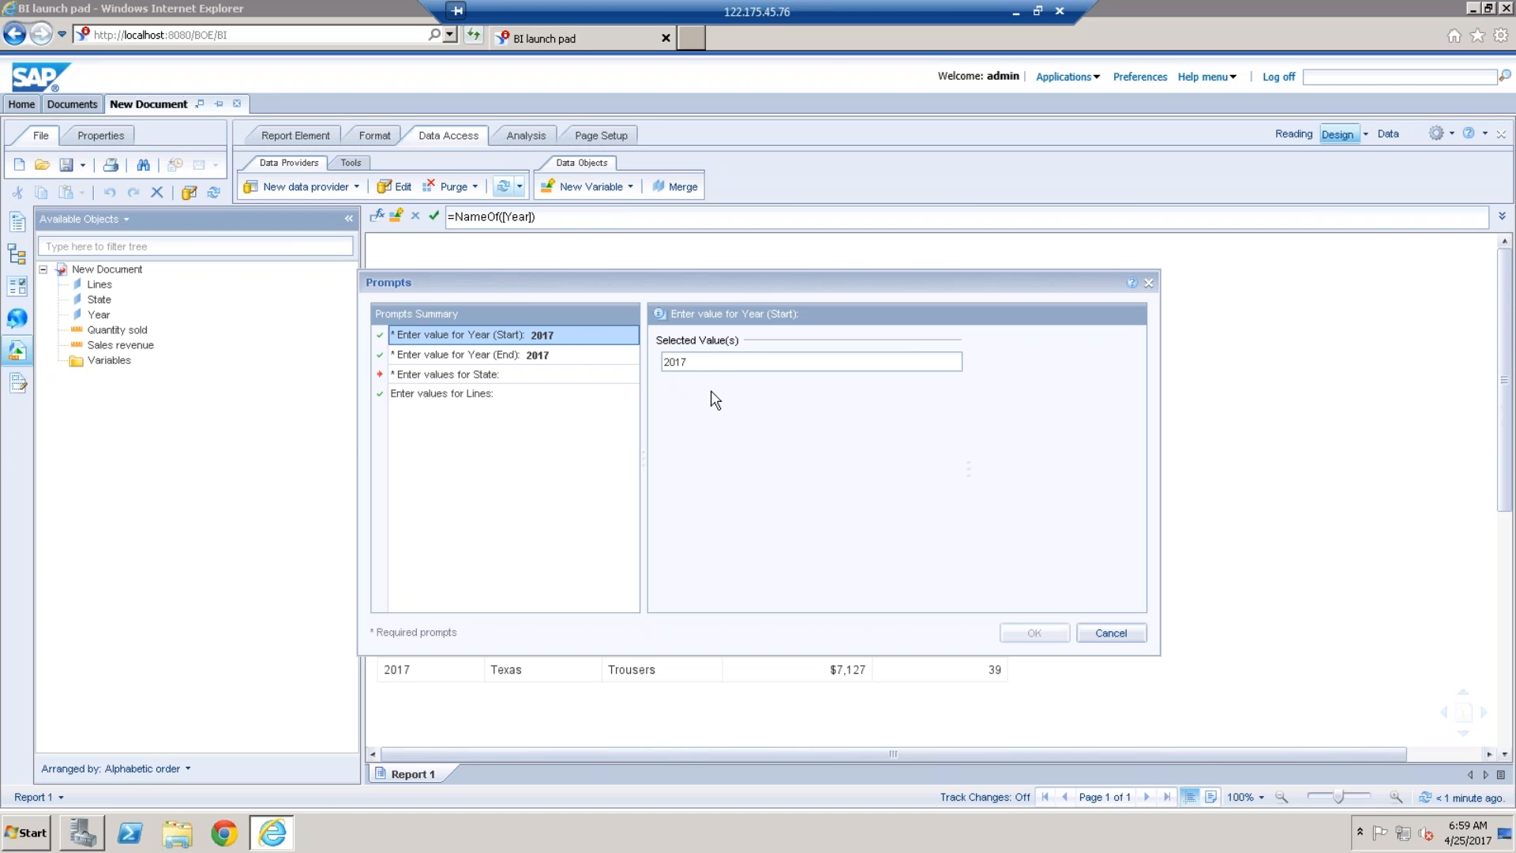
double_click(703, 363)
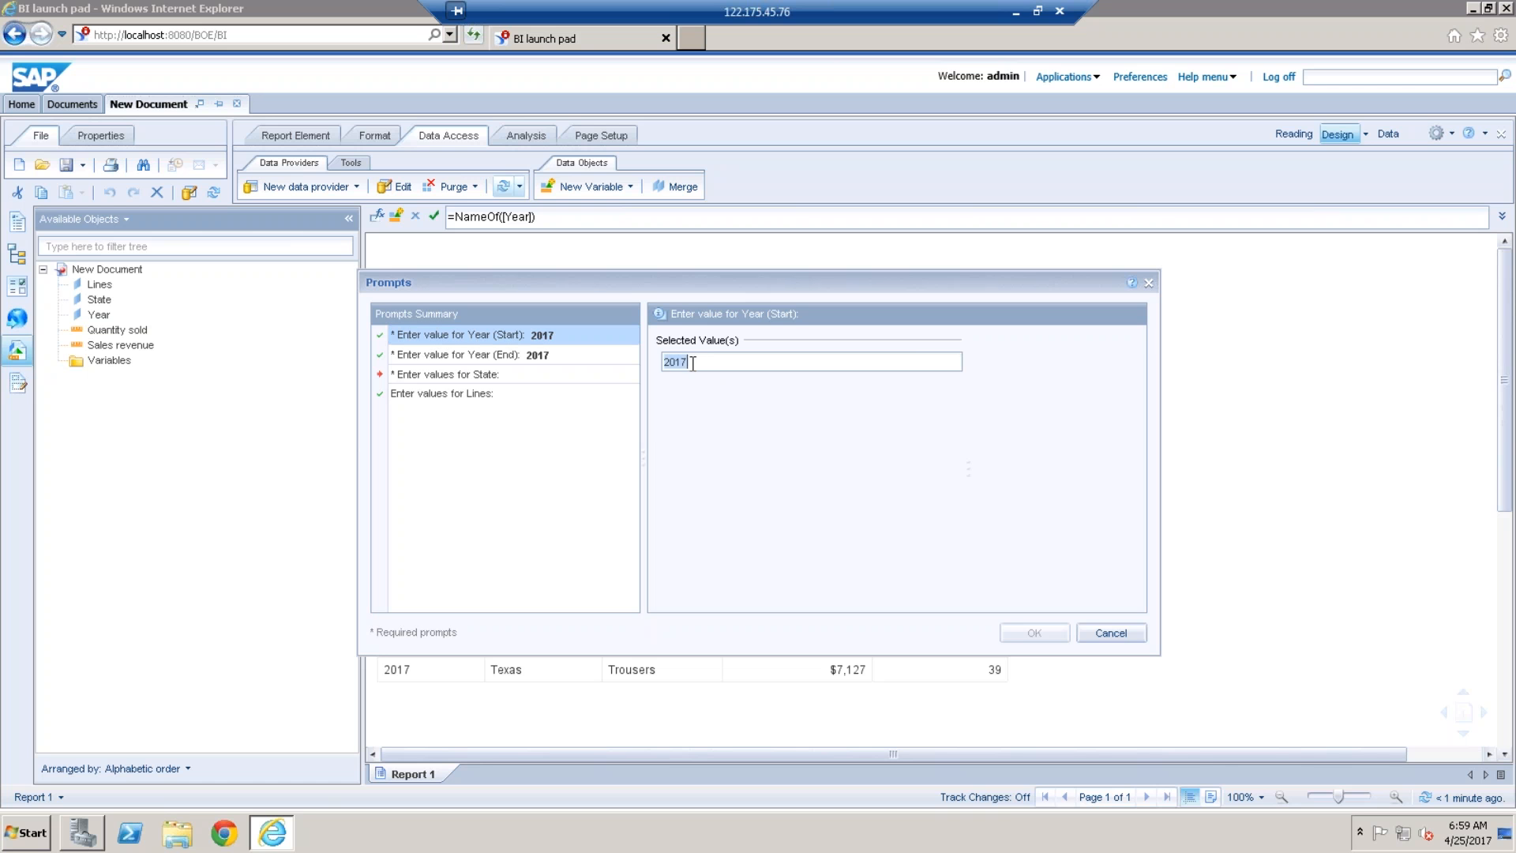
type("Current")
type("_Ueat")
key("BackSpace")
key("BackSpace")
key("BackSpace")
type("Year")
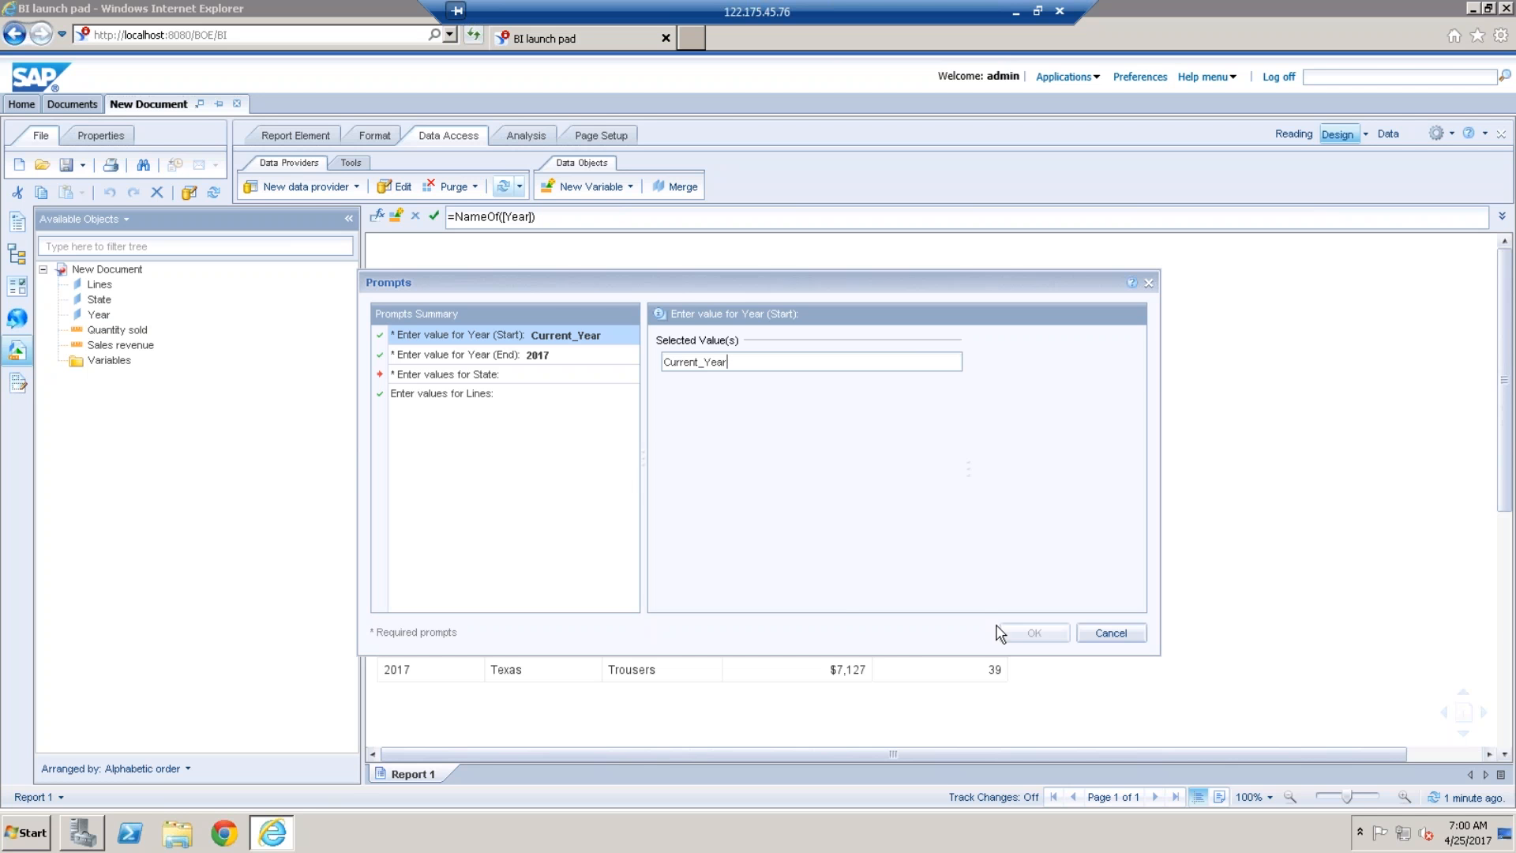
left_click(1130, 633)
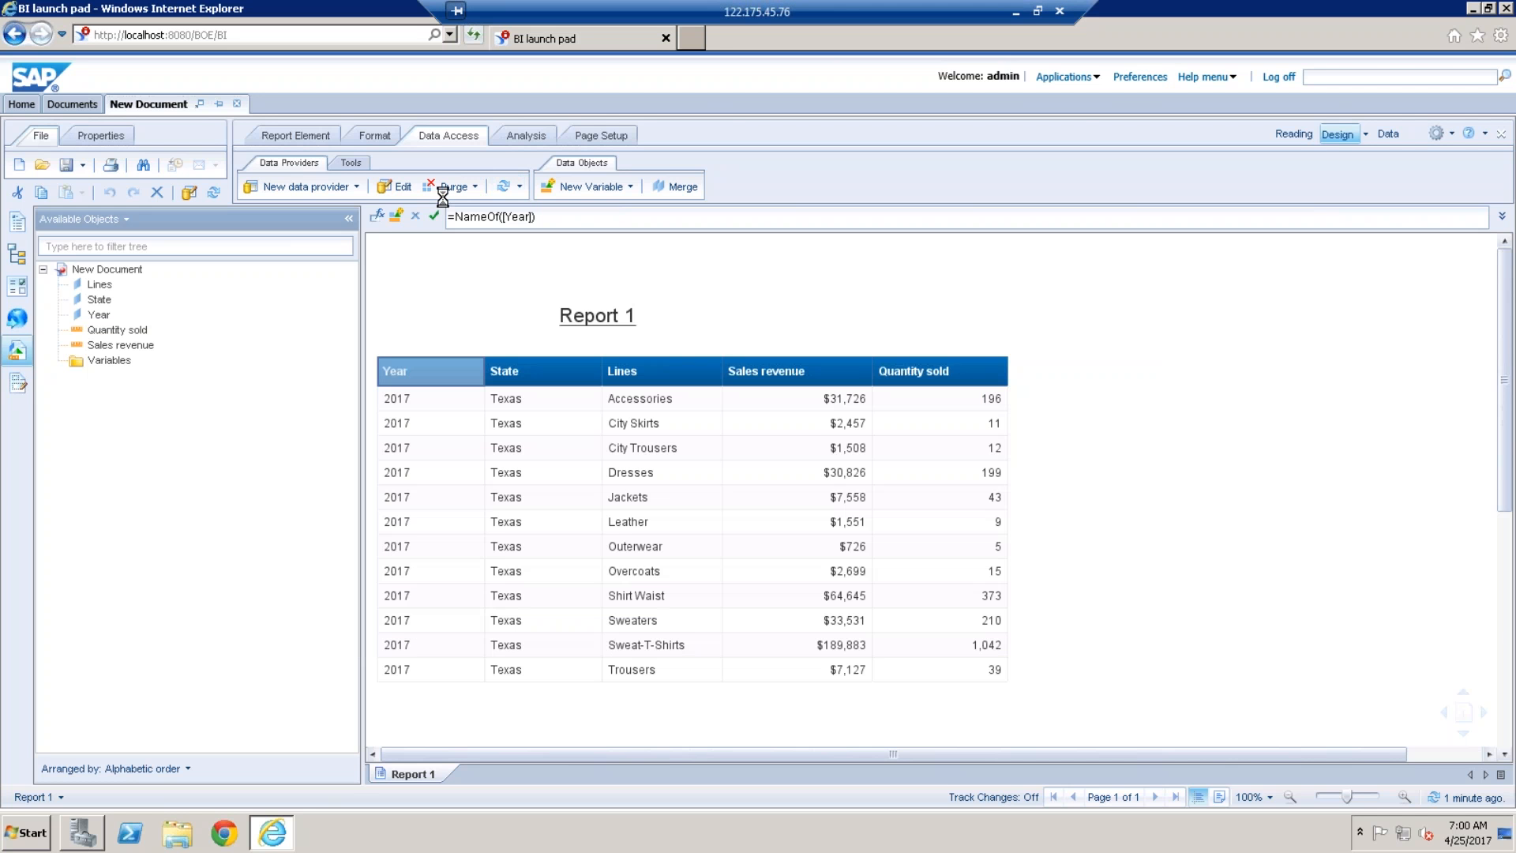
Open the query script from the query editor, switch to a custom query script, and examine the State and Year prompt definitions
left_click(403, 188)
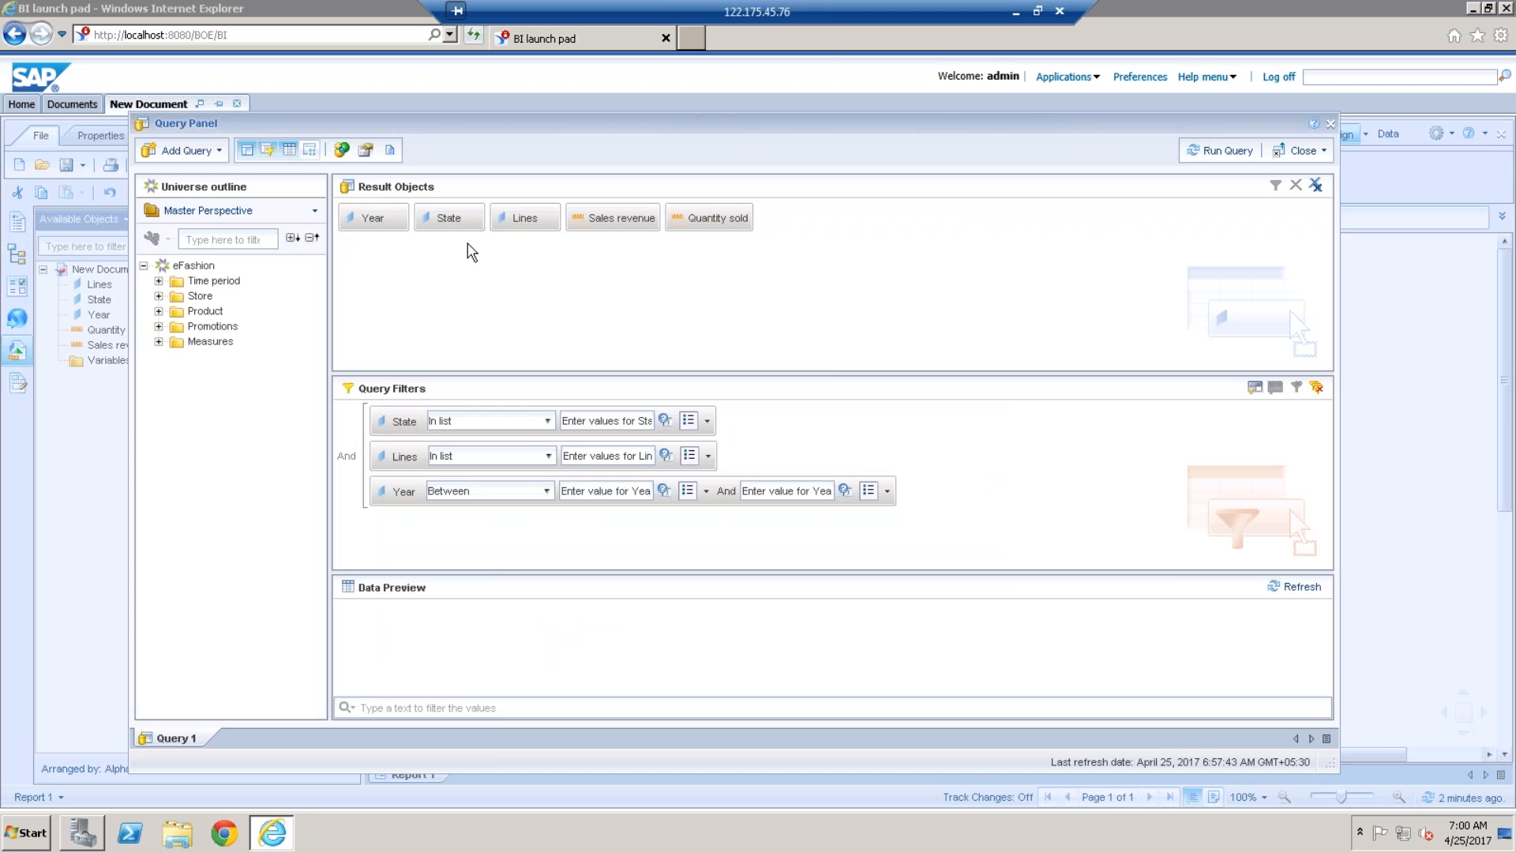
left_click(389, 150)
left_click(480, 282)
left_click_drag(1051, 462, 1044, 521)
left_click_drag(1045, 528, 1044, 530)
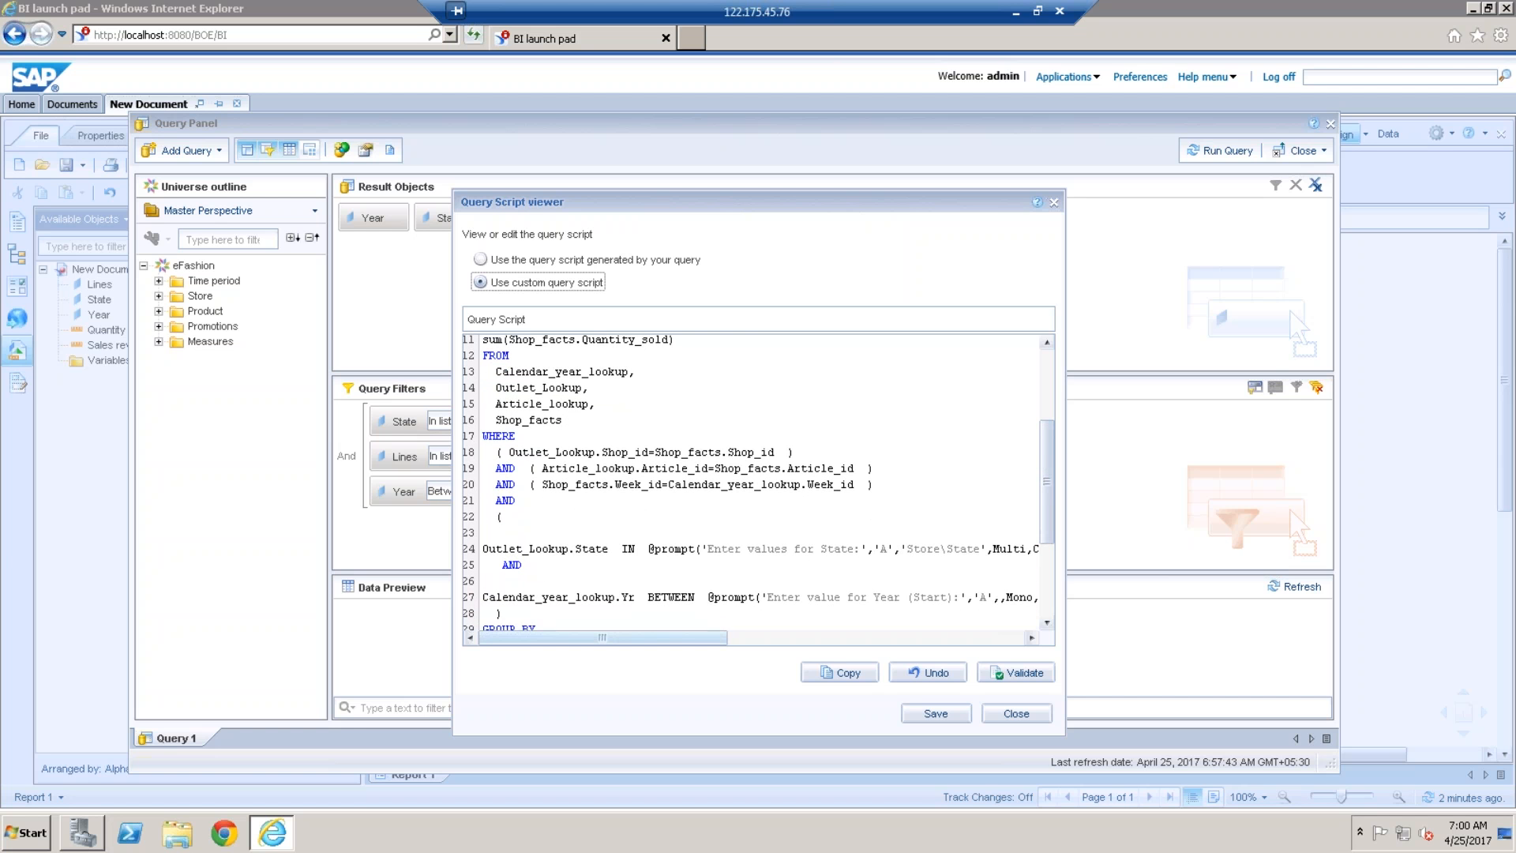
left_click_drag(718, 638, 829, 645)
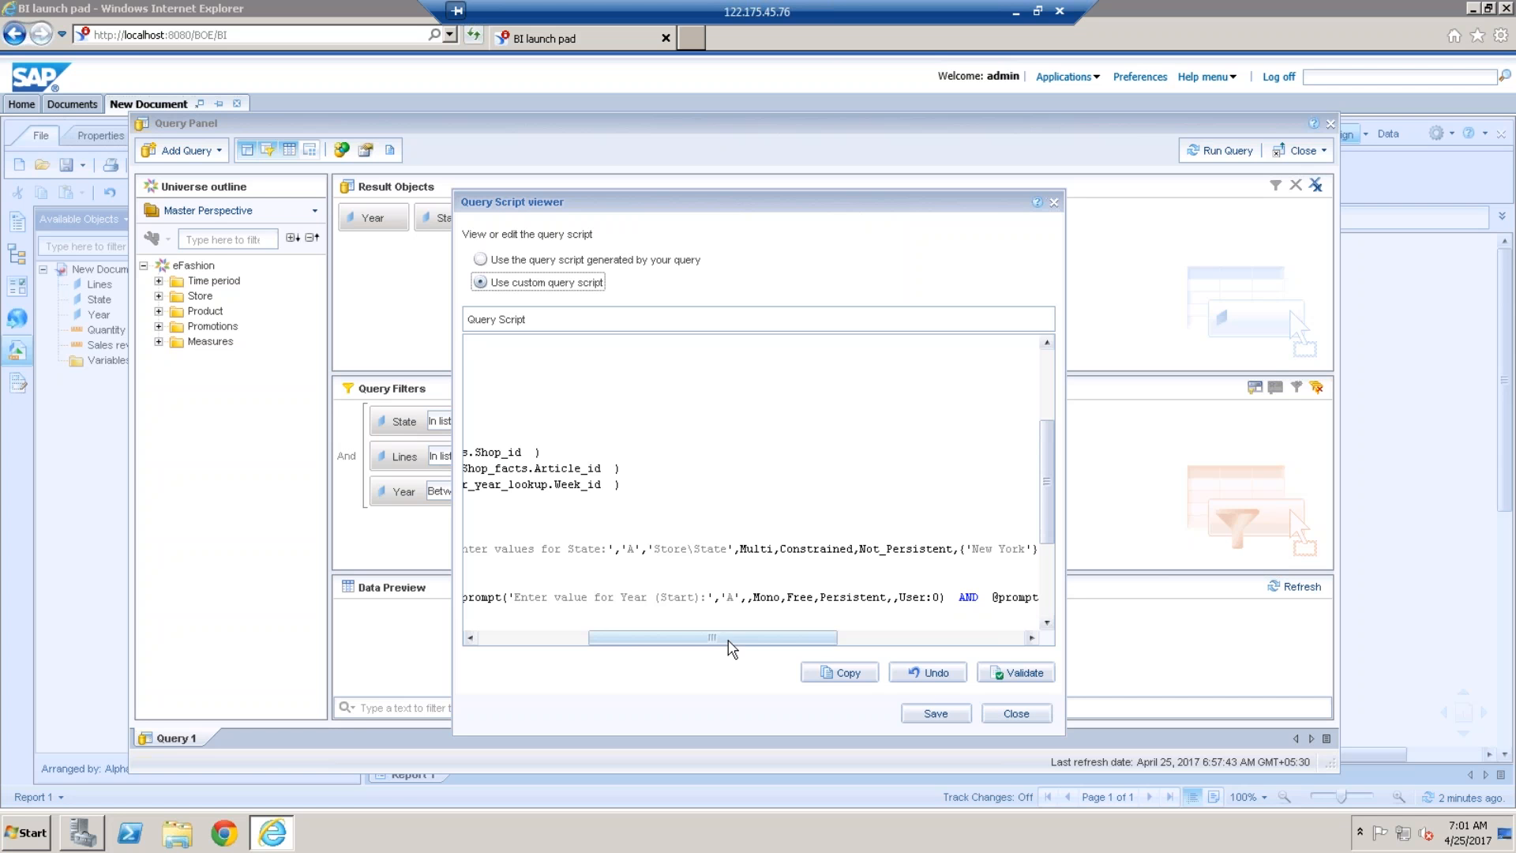
left_click_drag(610, 631, 500, 647)
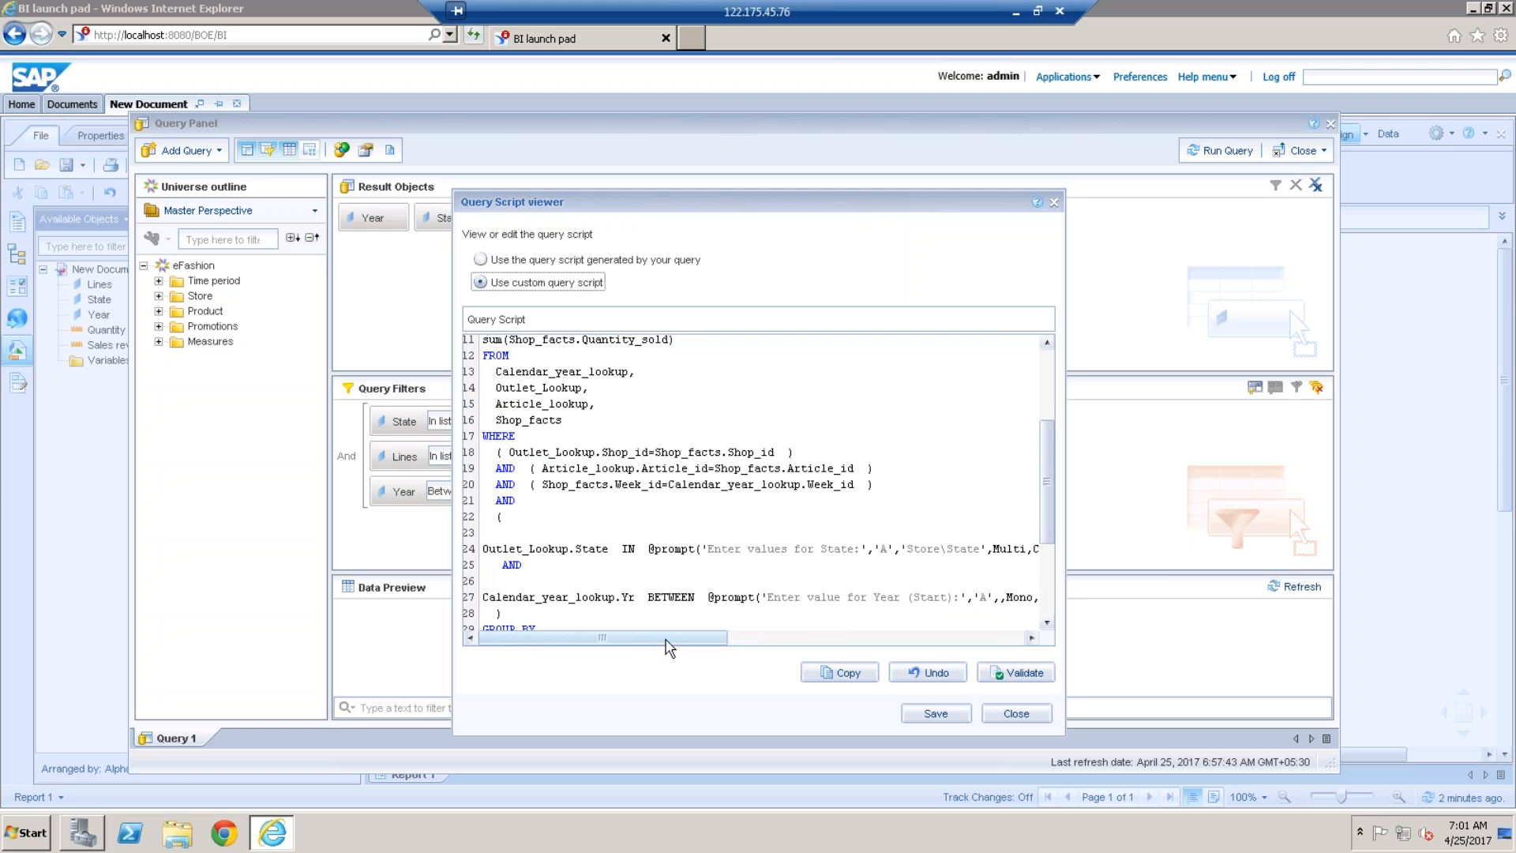
Finish examining the prompt definitions in the query script, close the script viewer, and check the system date in the calendar
left_click_drag(657, 643, 565, 660)
left_click(1024, 719)
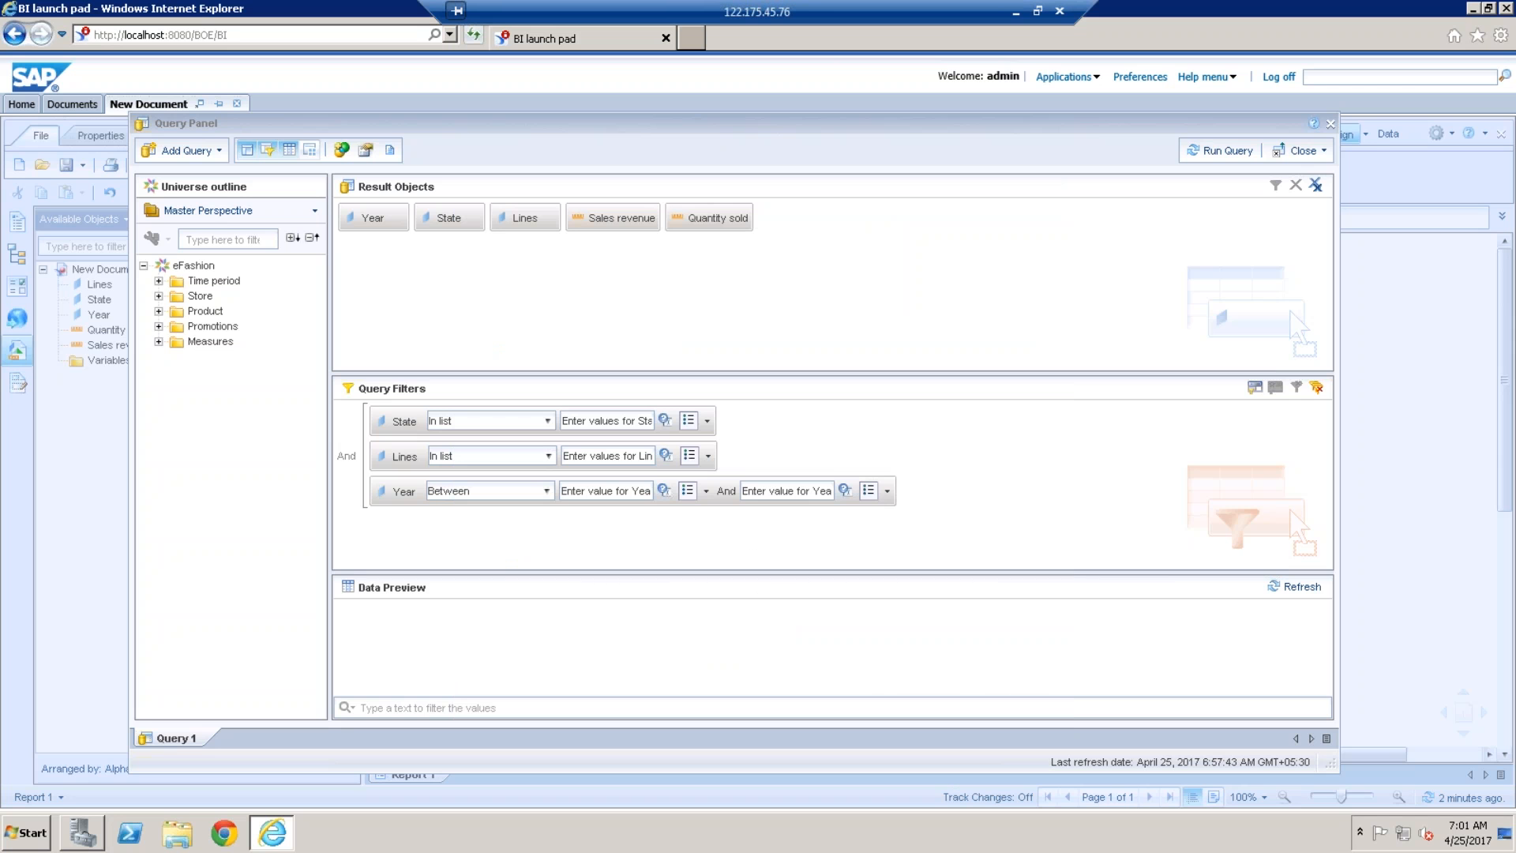
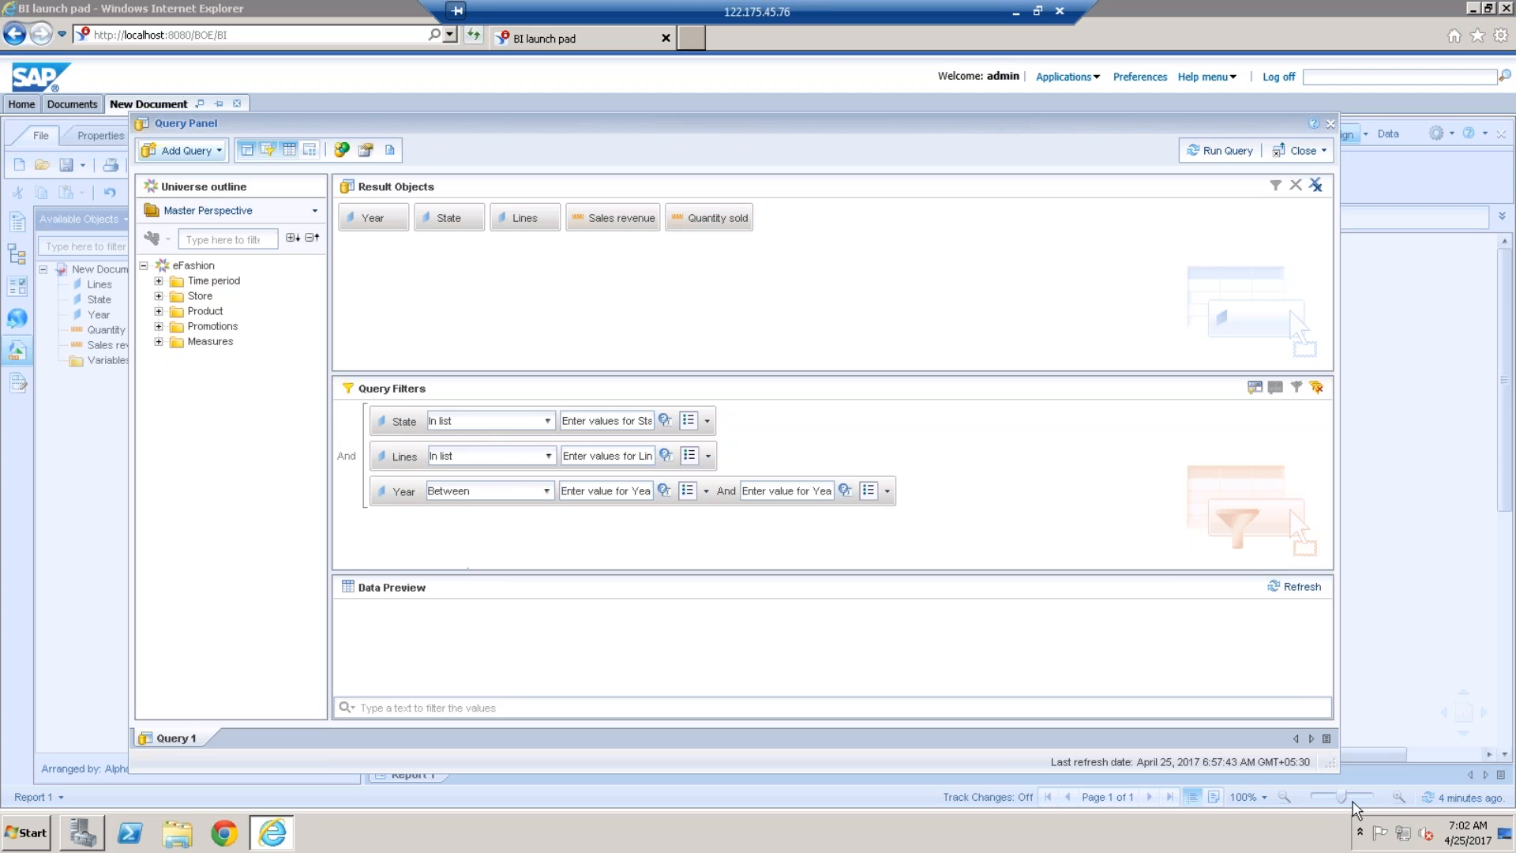
left_click(1484, 842)
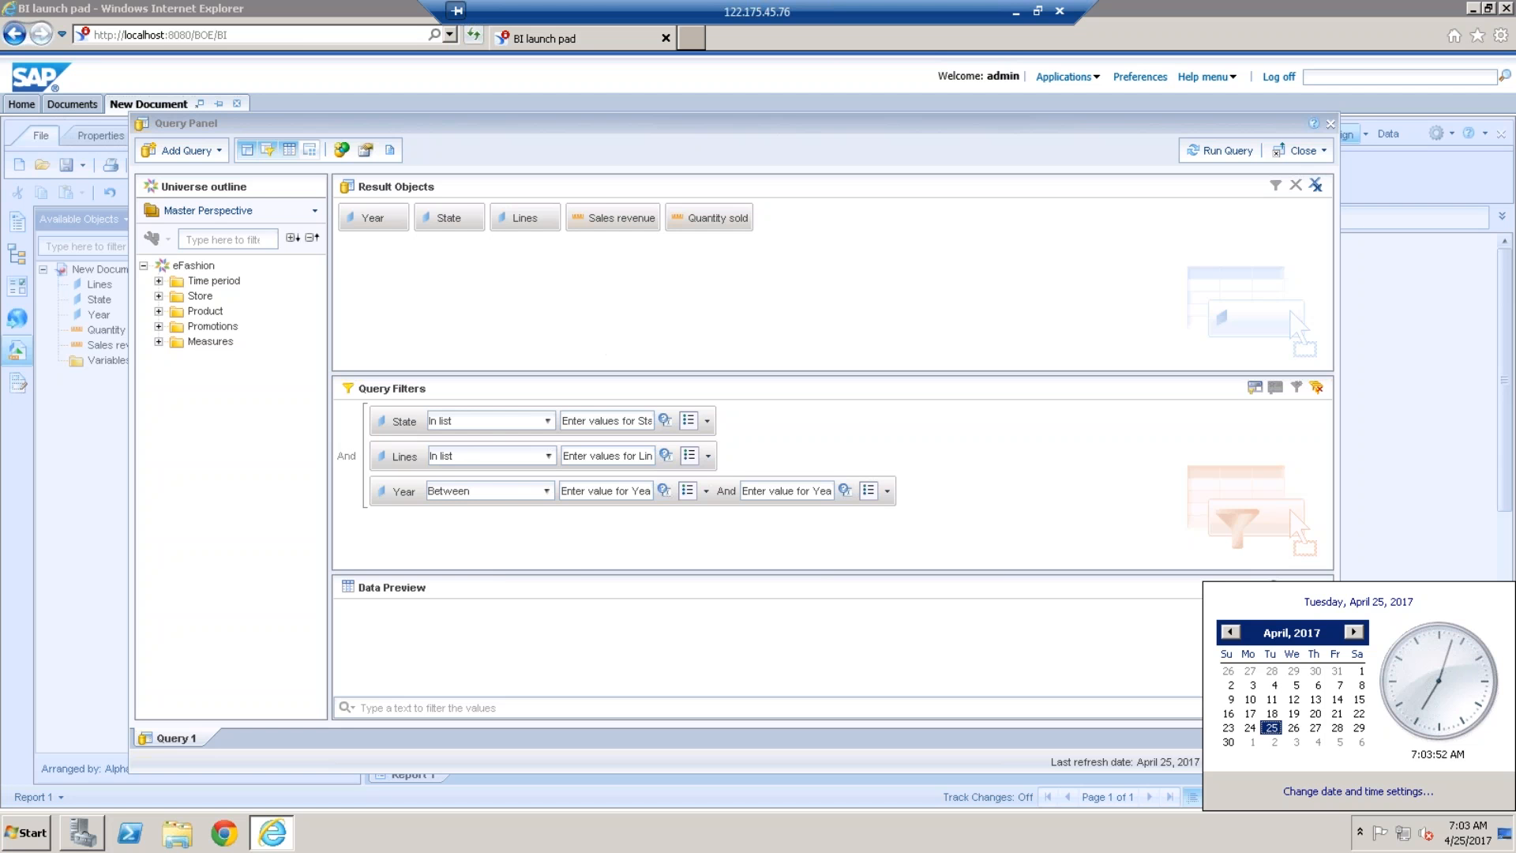
left_click(574, 558)
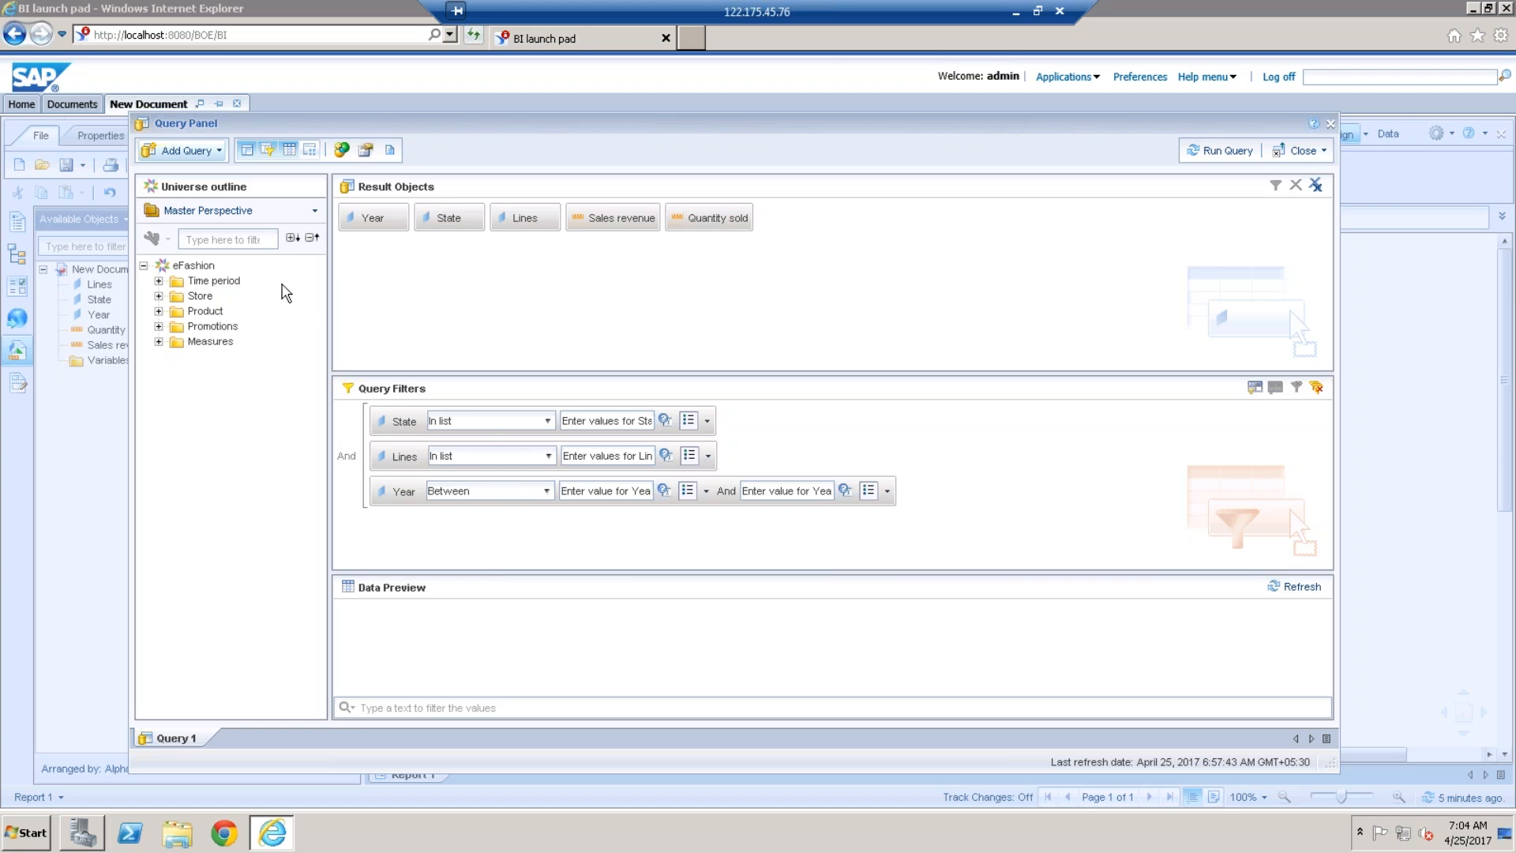
Replace the State, Lines and Year query filters with the predefined CY filter from Time period
left_click(159, 281)
left_click_drag(213, 387, 417, 425)
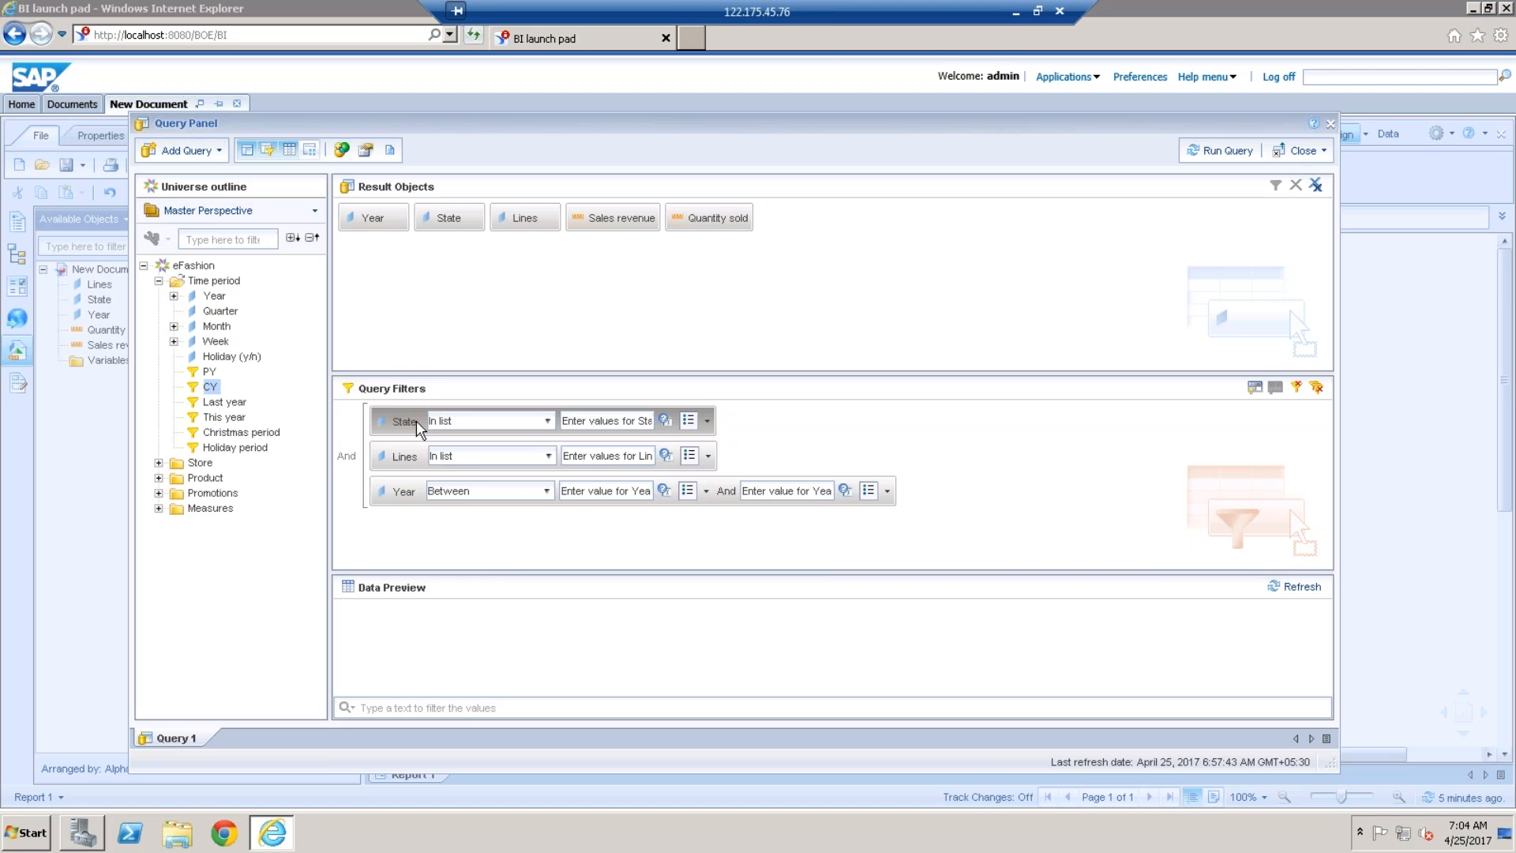
key("Delete")
key("Delete")
key("Delete")
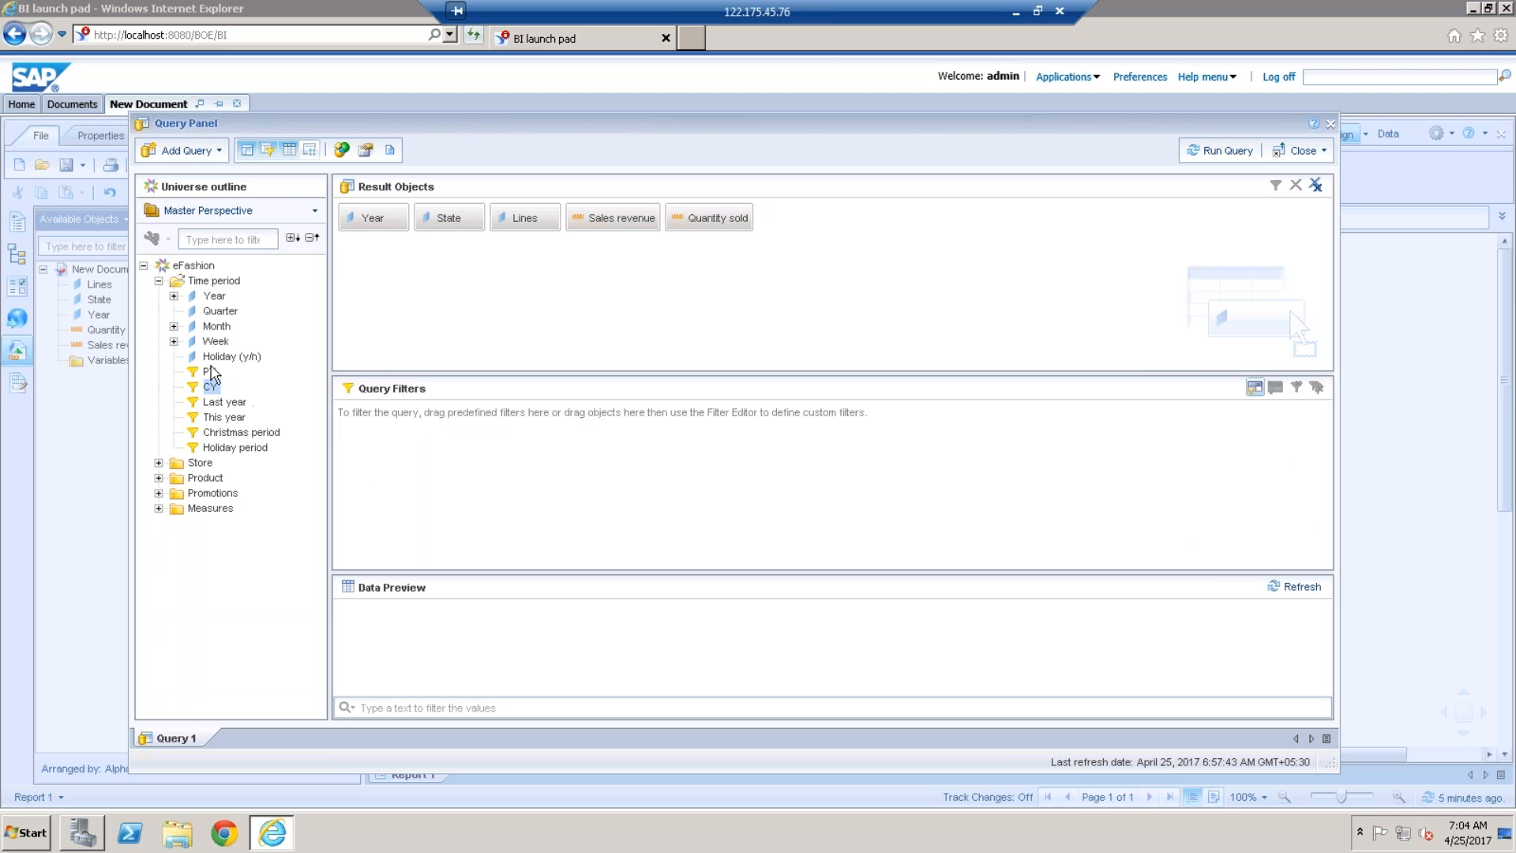
left_click_drag(211, 387, 411, 460)
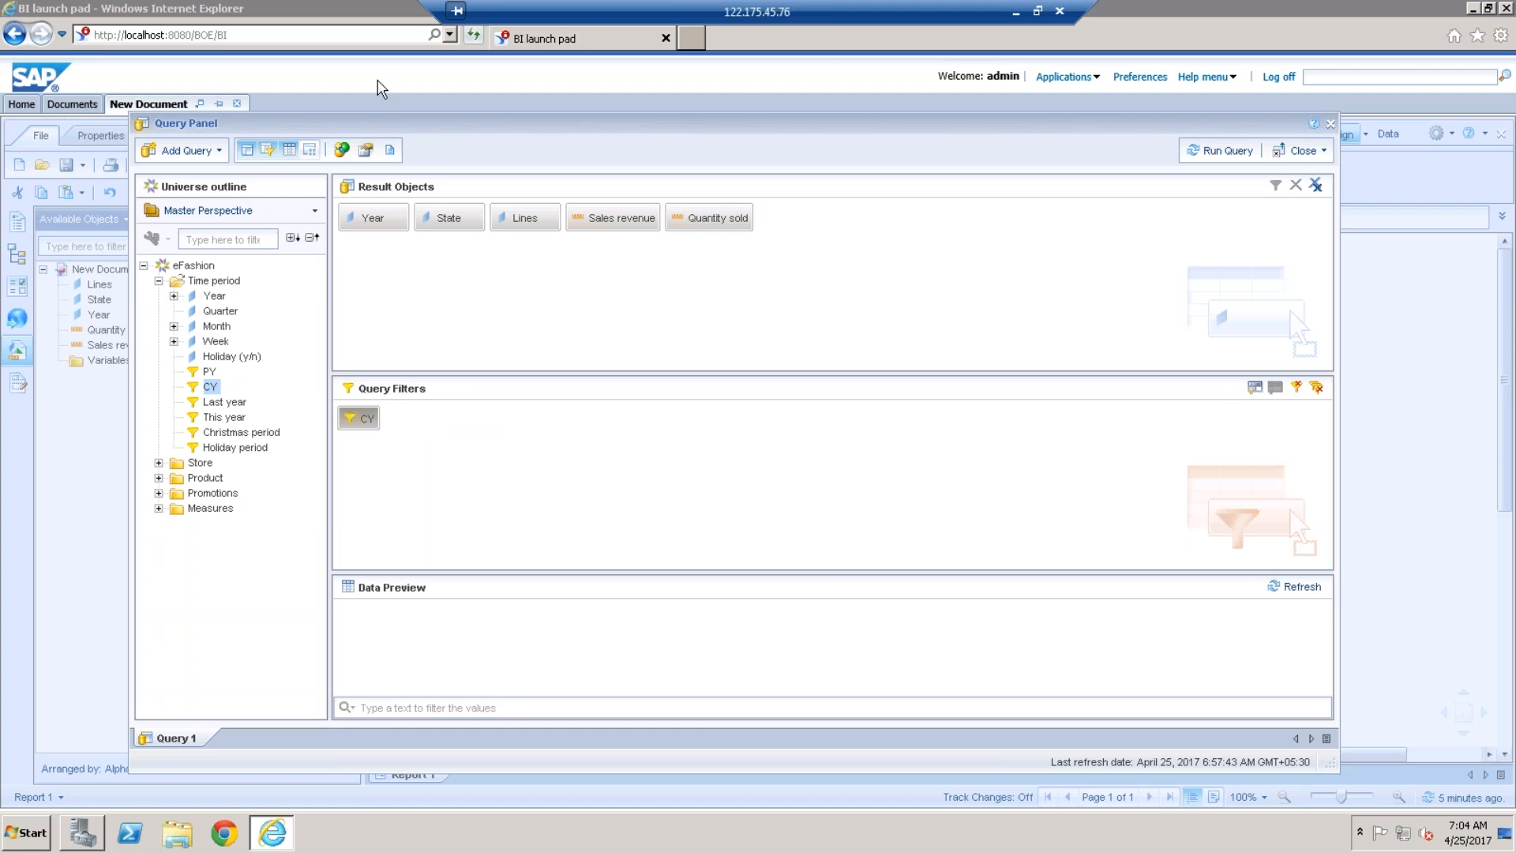
Review the generated query script for the CY filter's year condition, and run the query
left_click(390, 150)
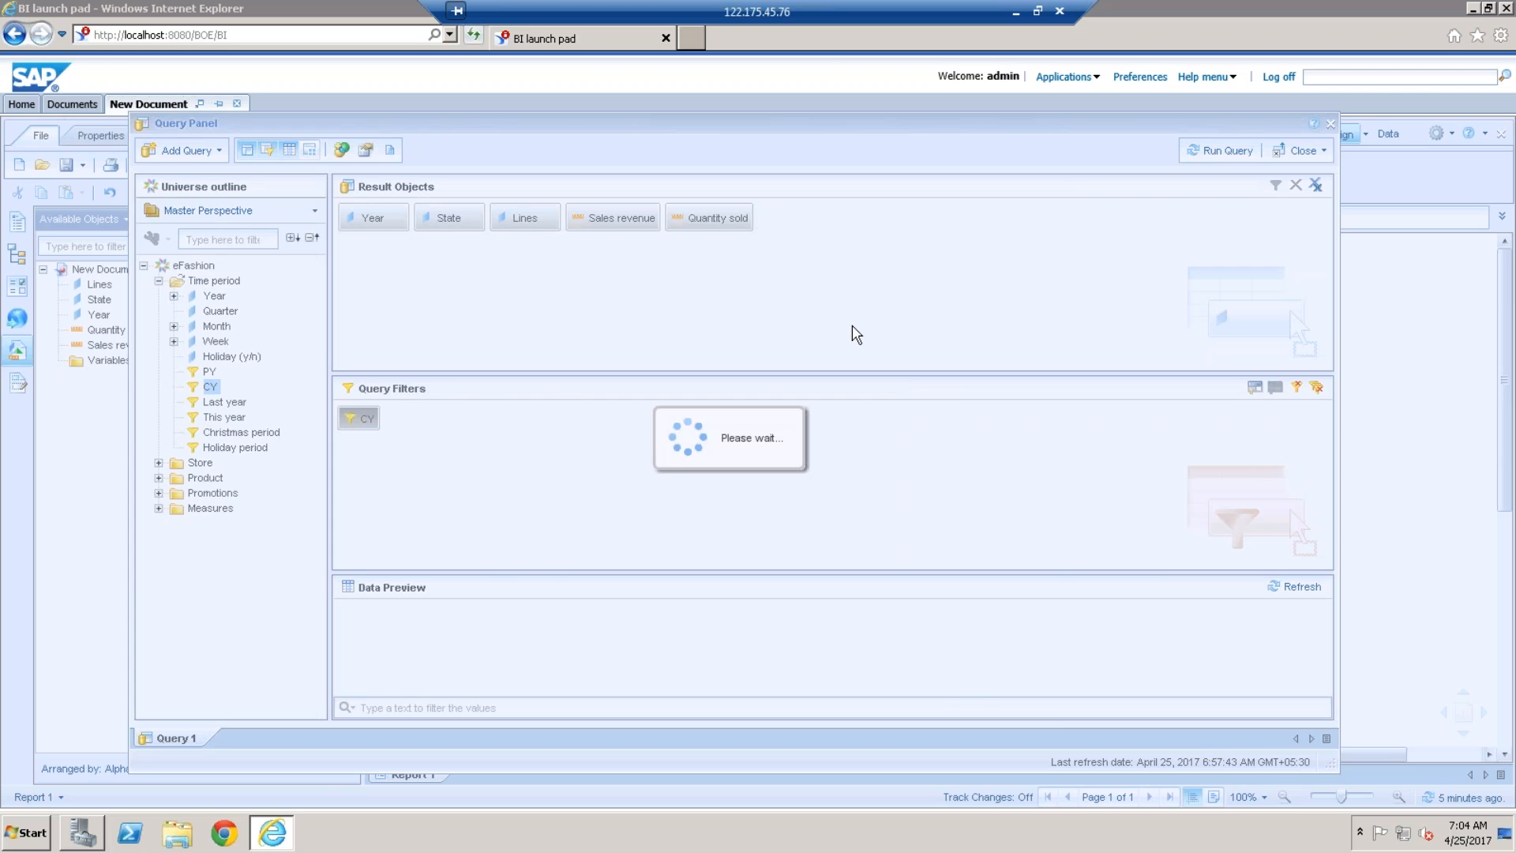
scroll(602, 510, "down", 4)
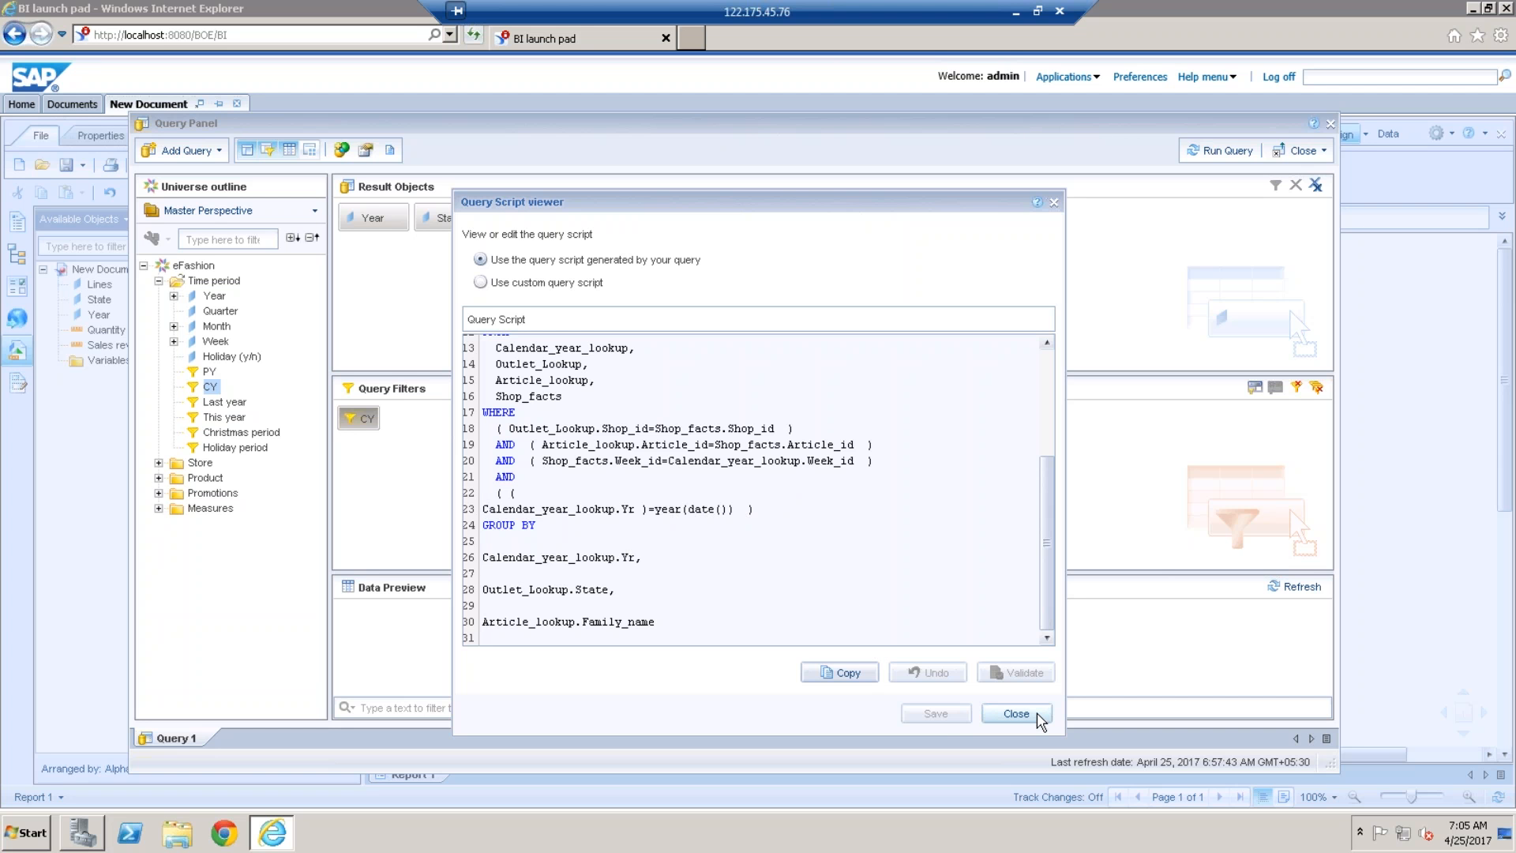
left_click(1018, 714)
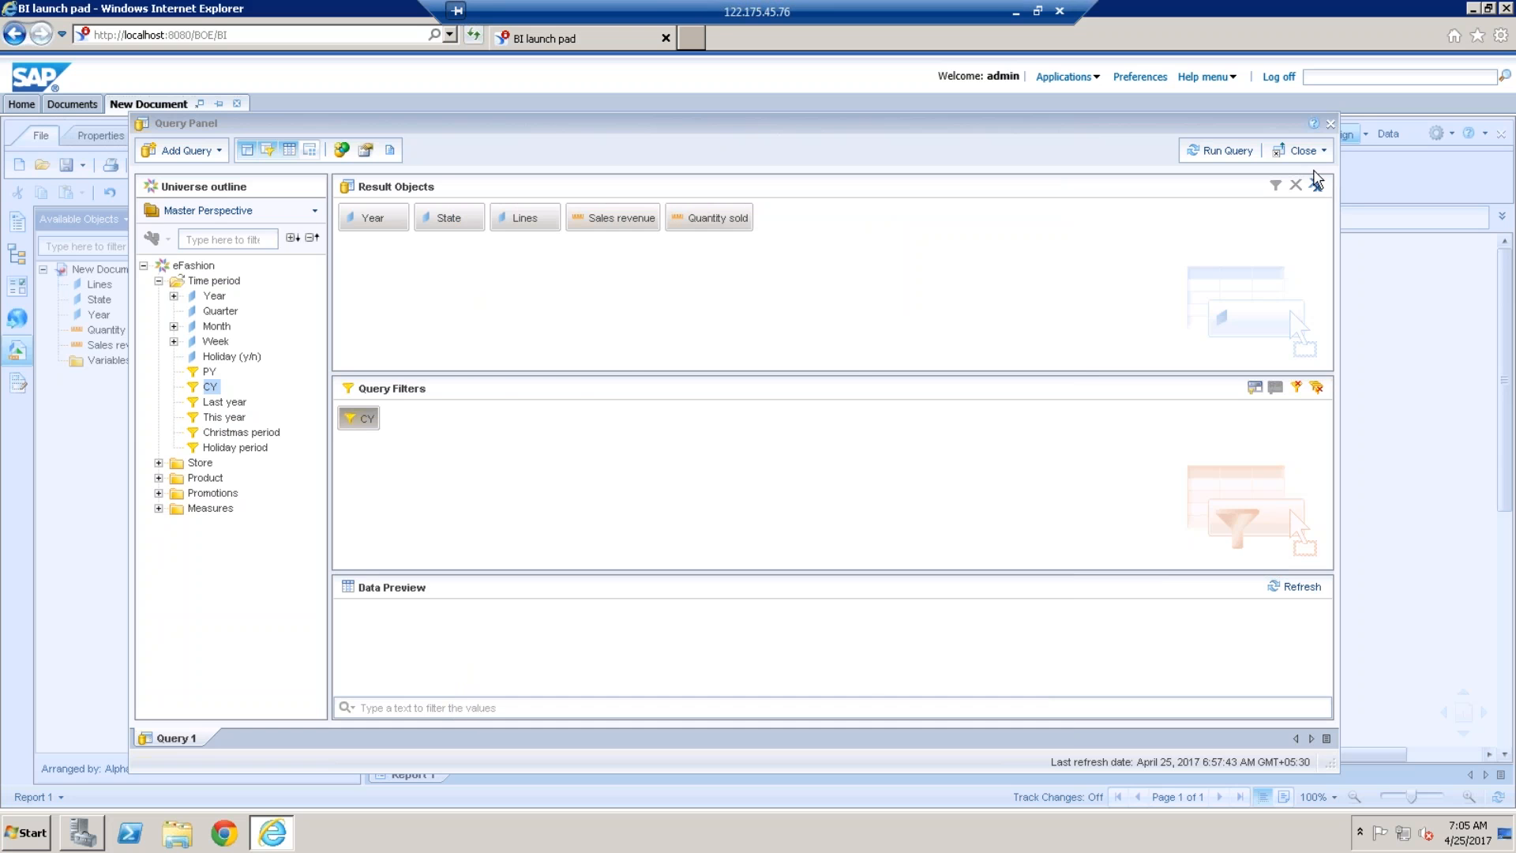
left_click(1225, 150)
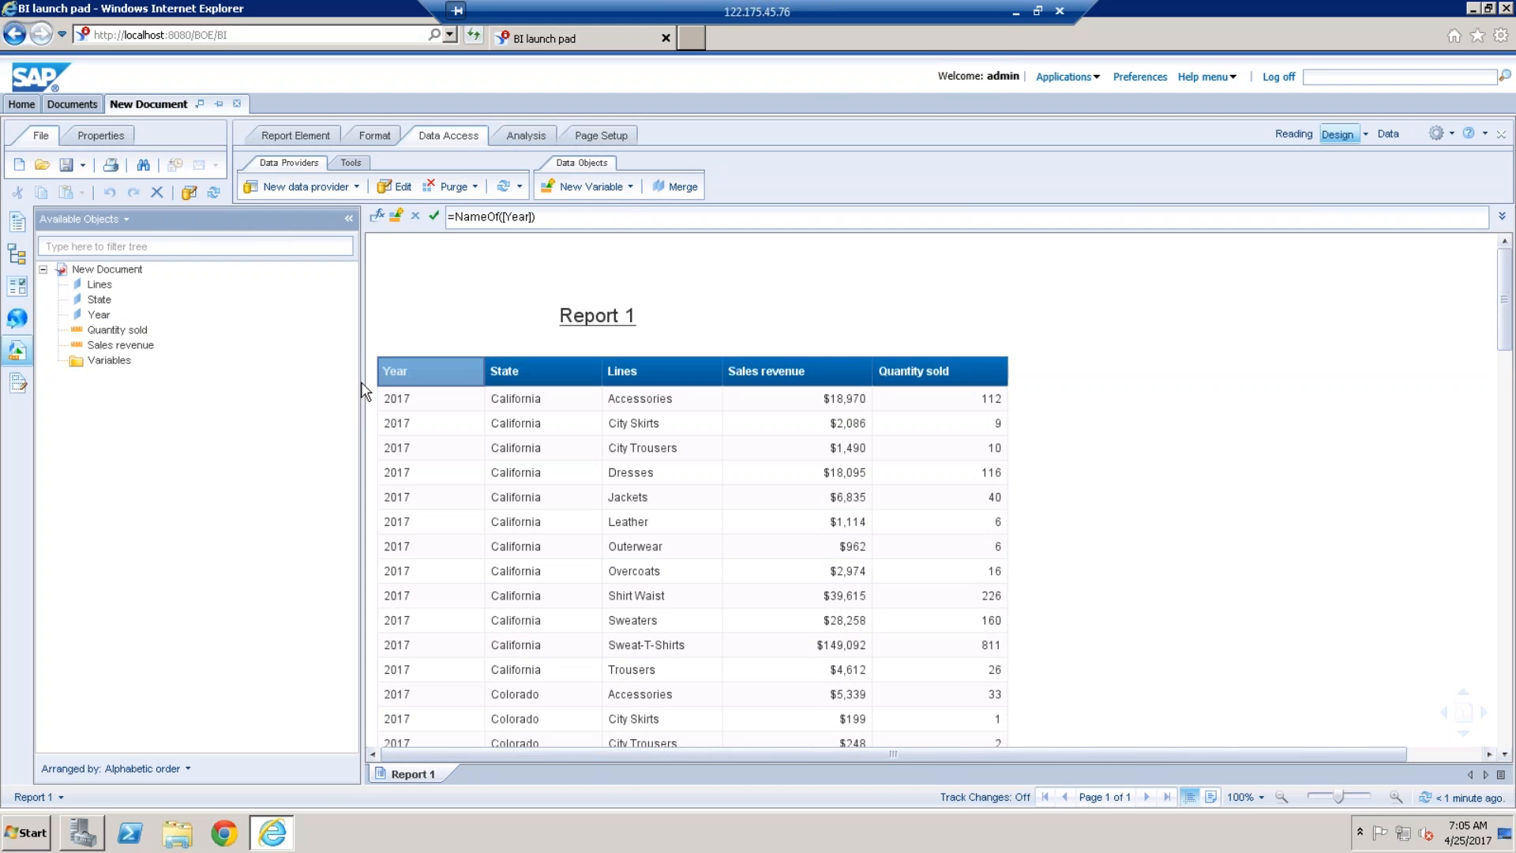
Replace the CY filter with an In list filter on the Year object, and run the query
left_click(398, 188)
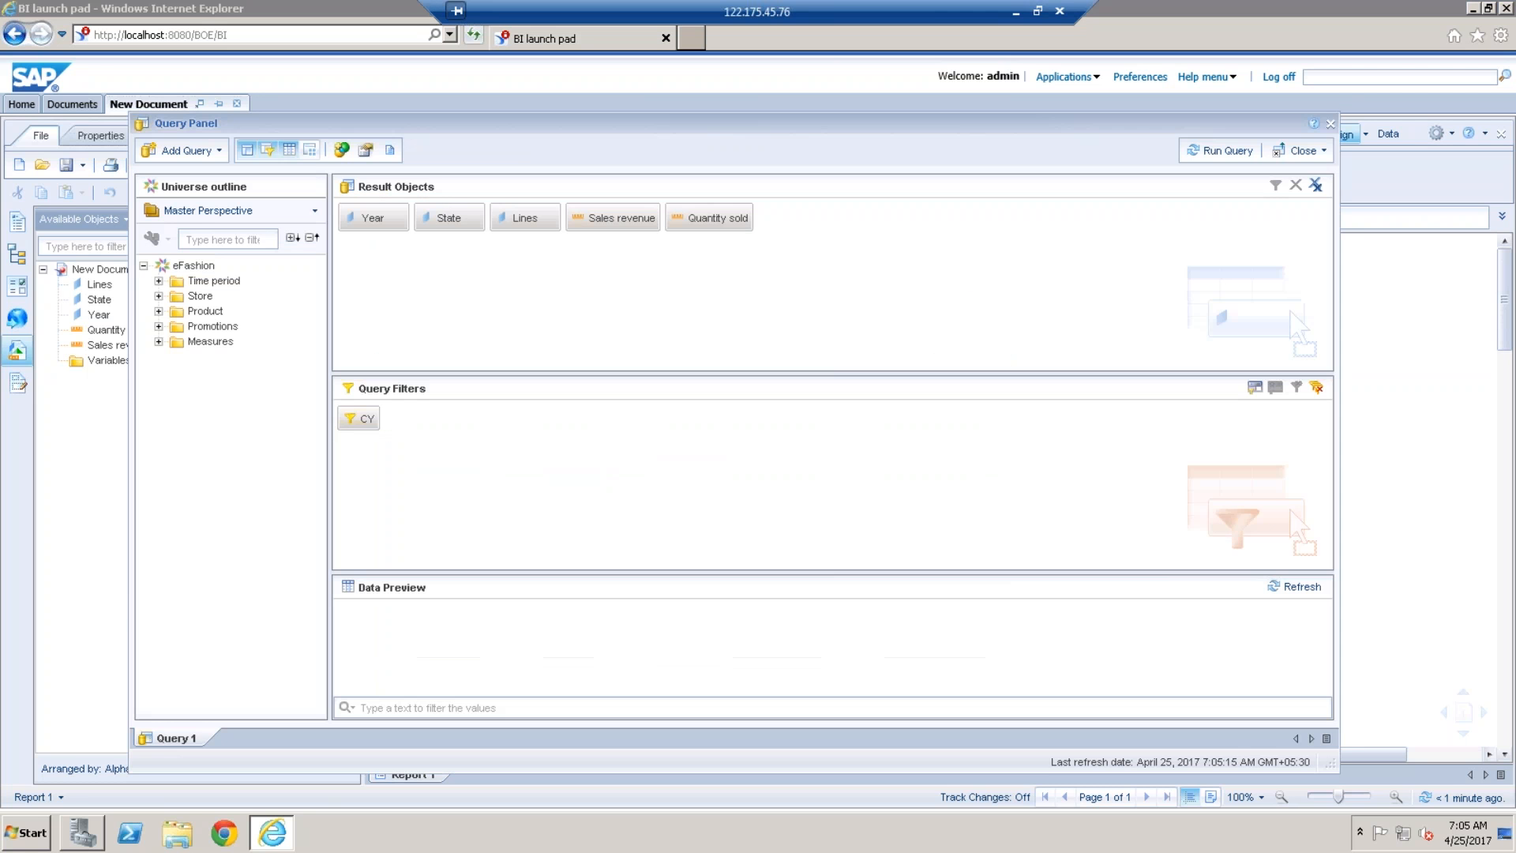
left_click(159, 282)
left_click(360, 418)
key("Delete")
left_click(215, 295)
left_click_drag(355, 371, 411, 449)
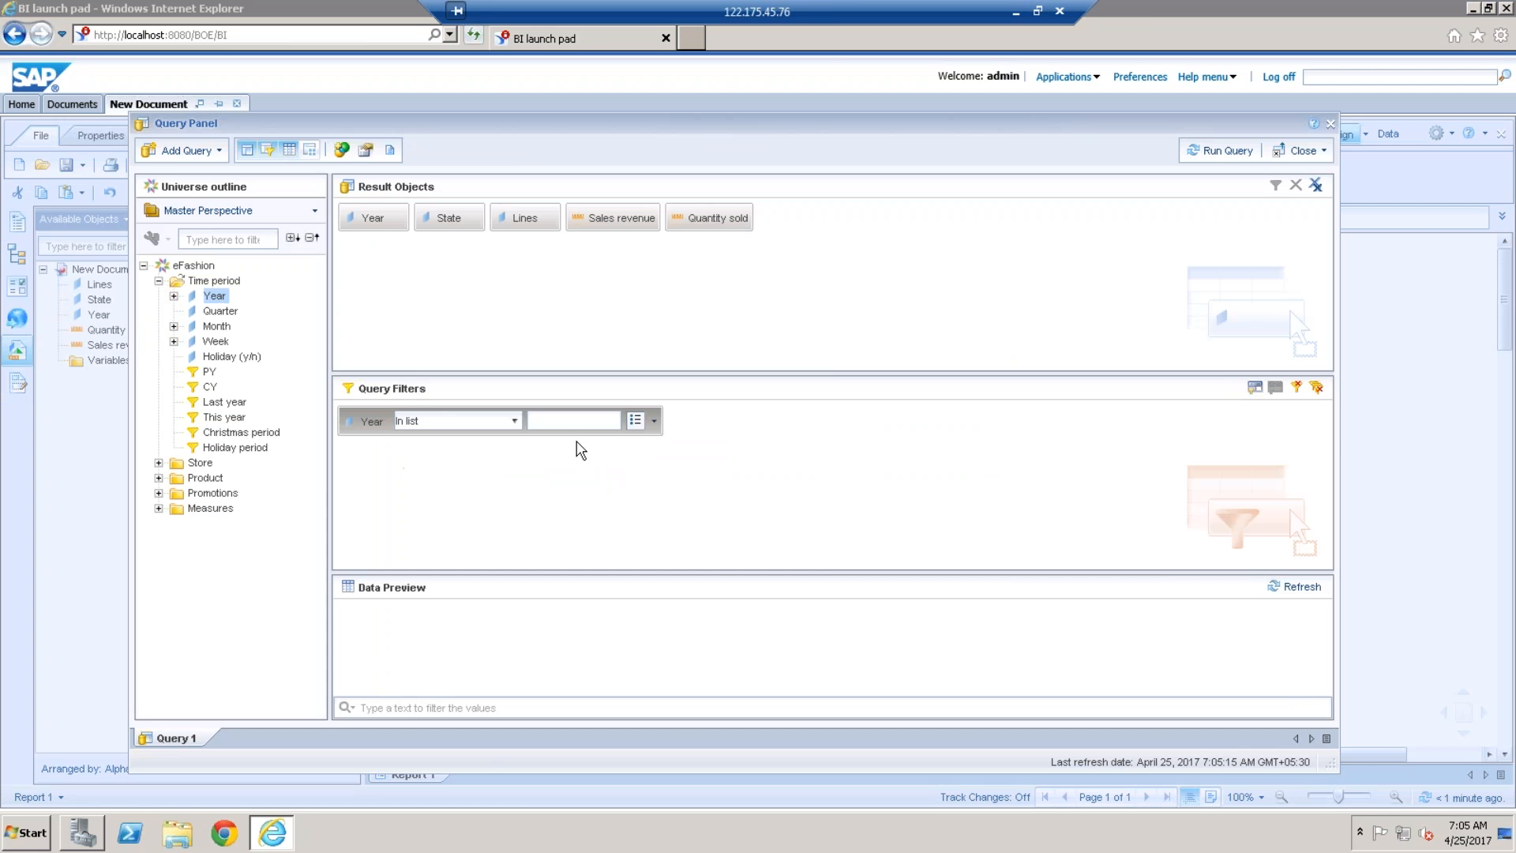
left_click(1236, 154)
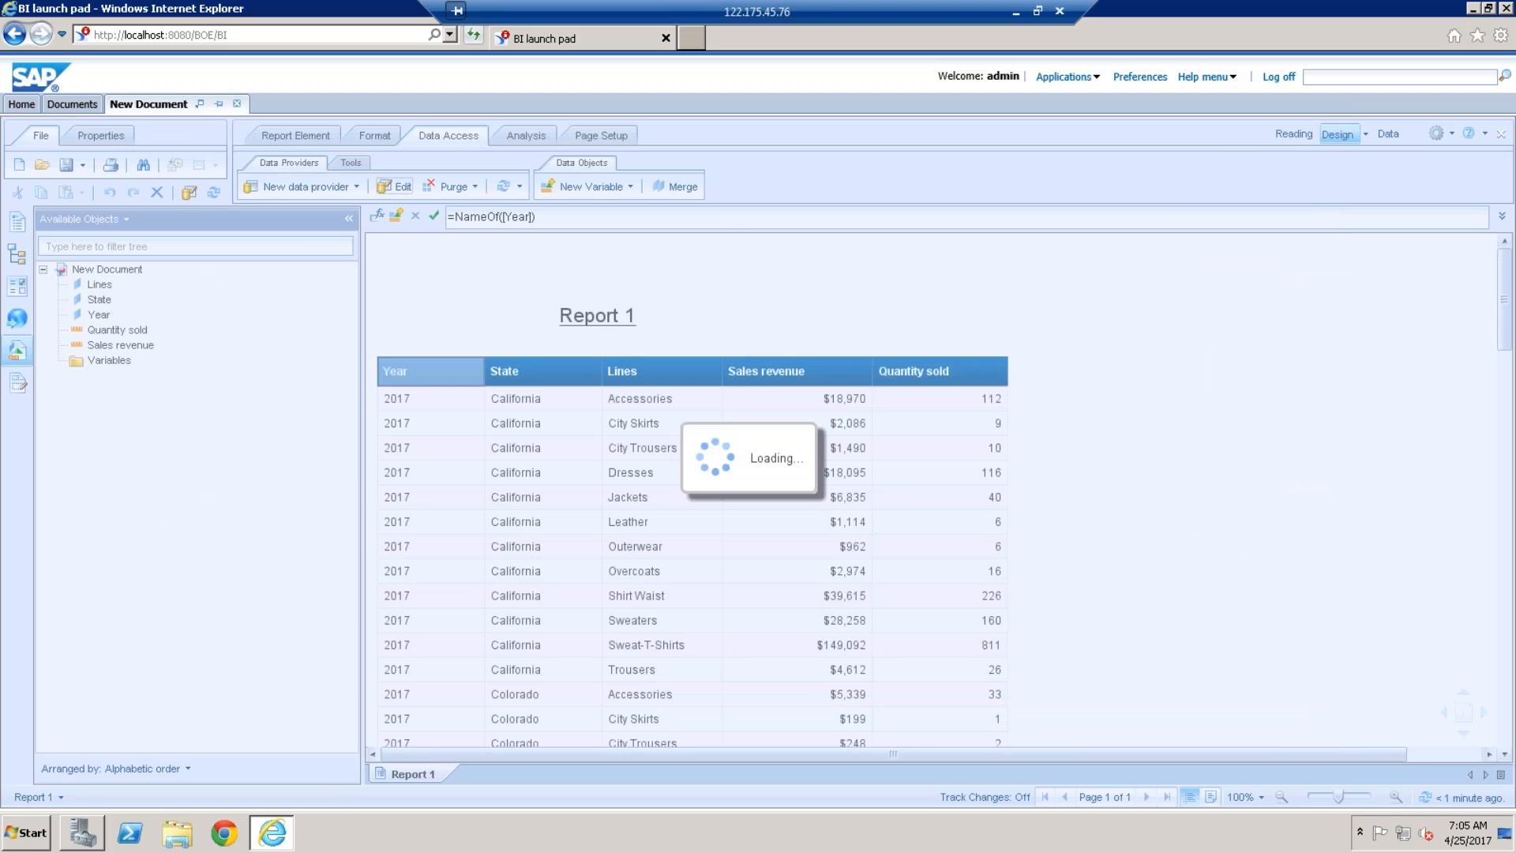
left_click(638, 315)
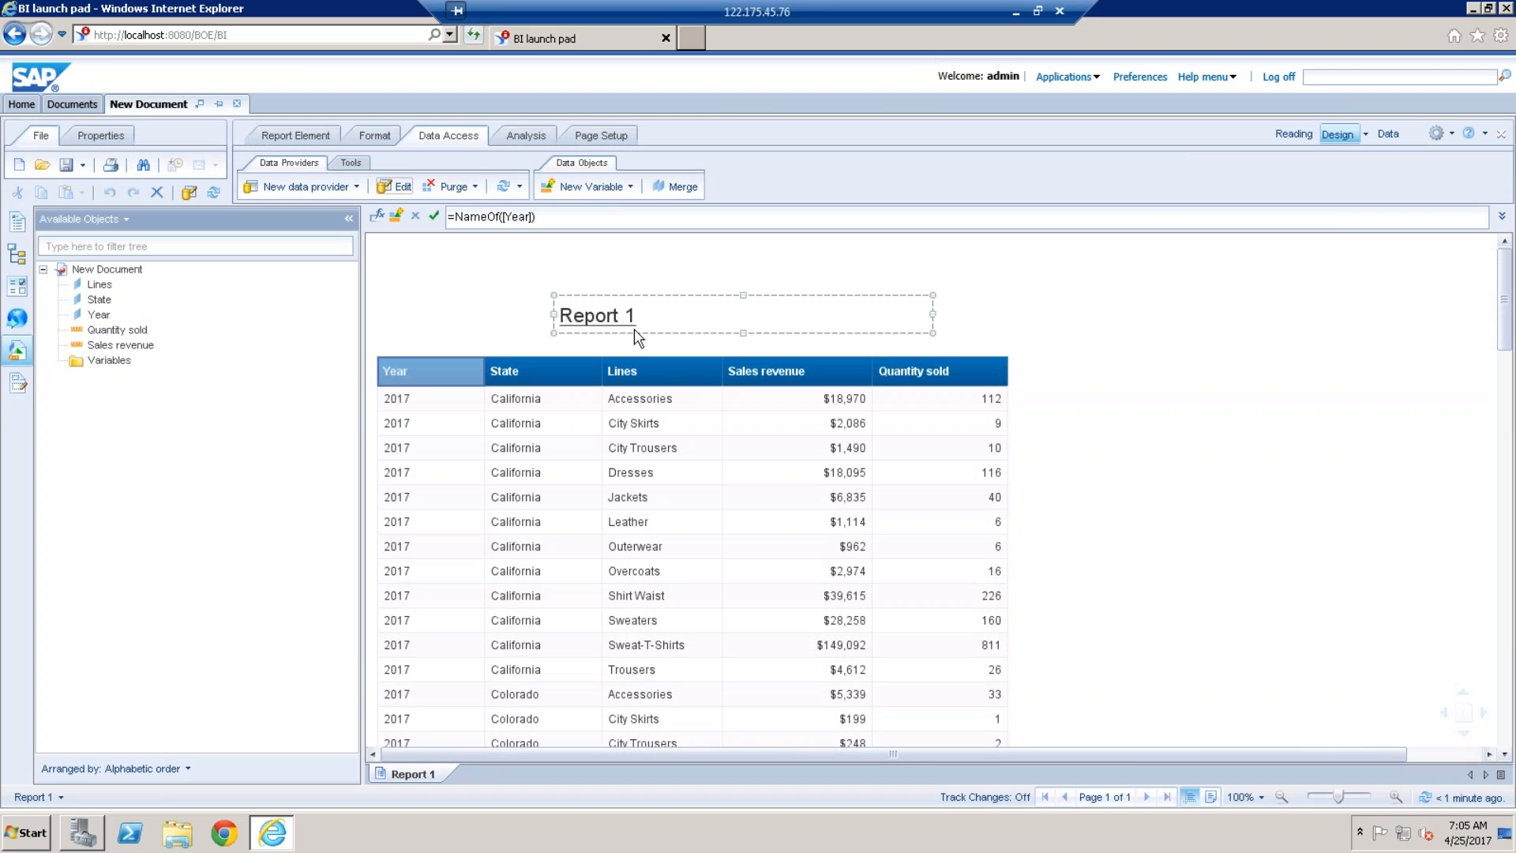
Edit the query to remove the Year filter and take Lines out of the result objects
left_click(405, 188)
left_click_drag(373, 418, 162, 292)
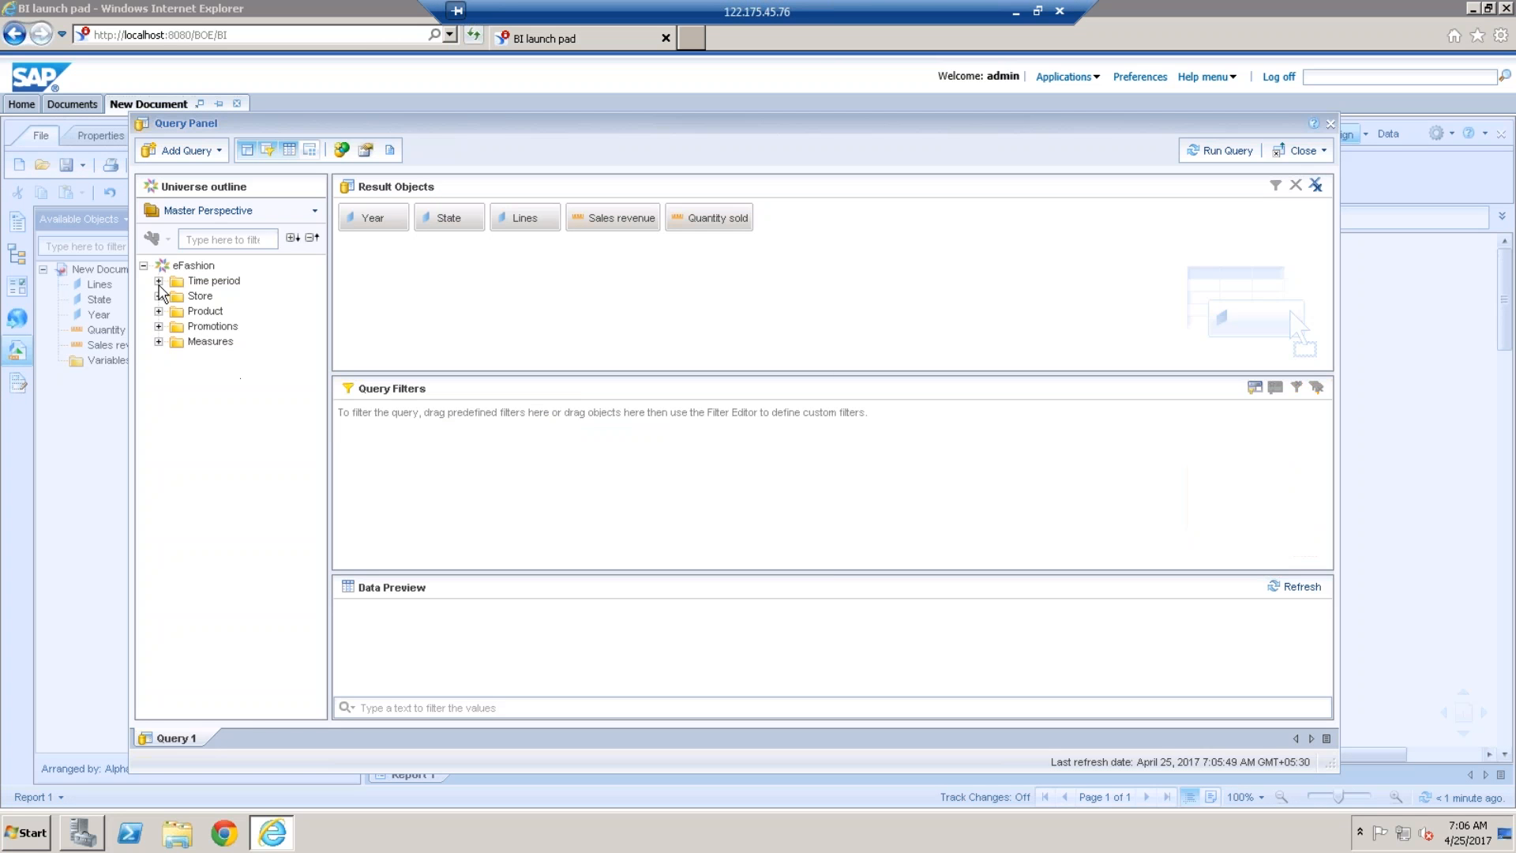
left_click(159, 281)
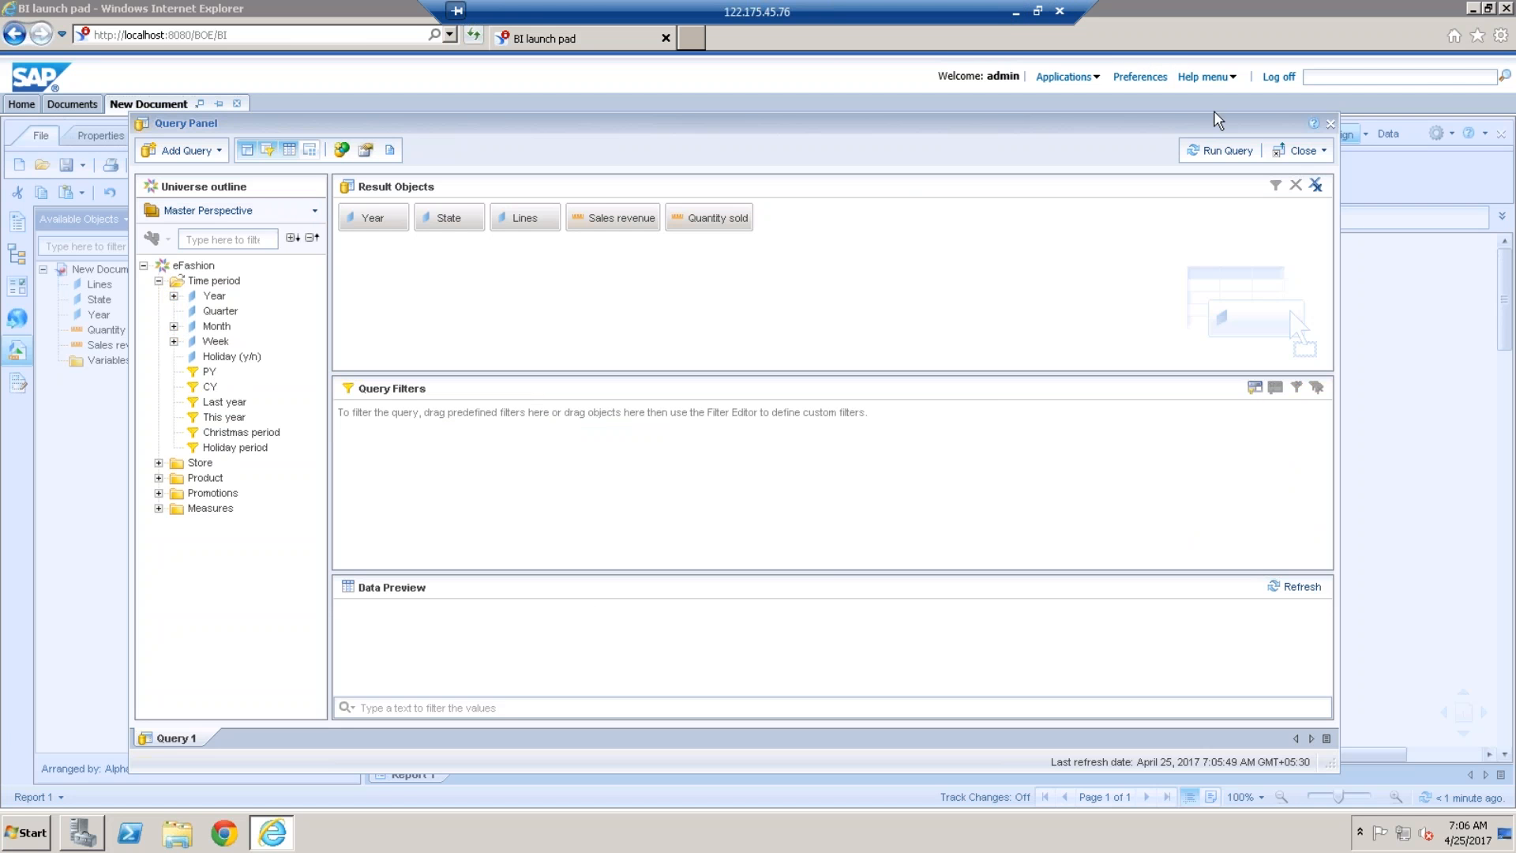
left_click_drag(524, 221, 240, 421)
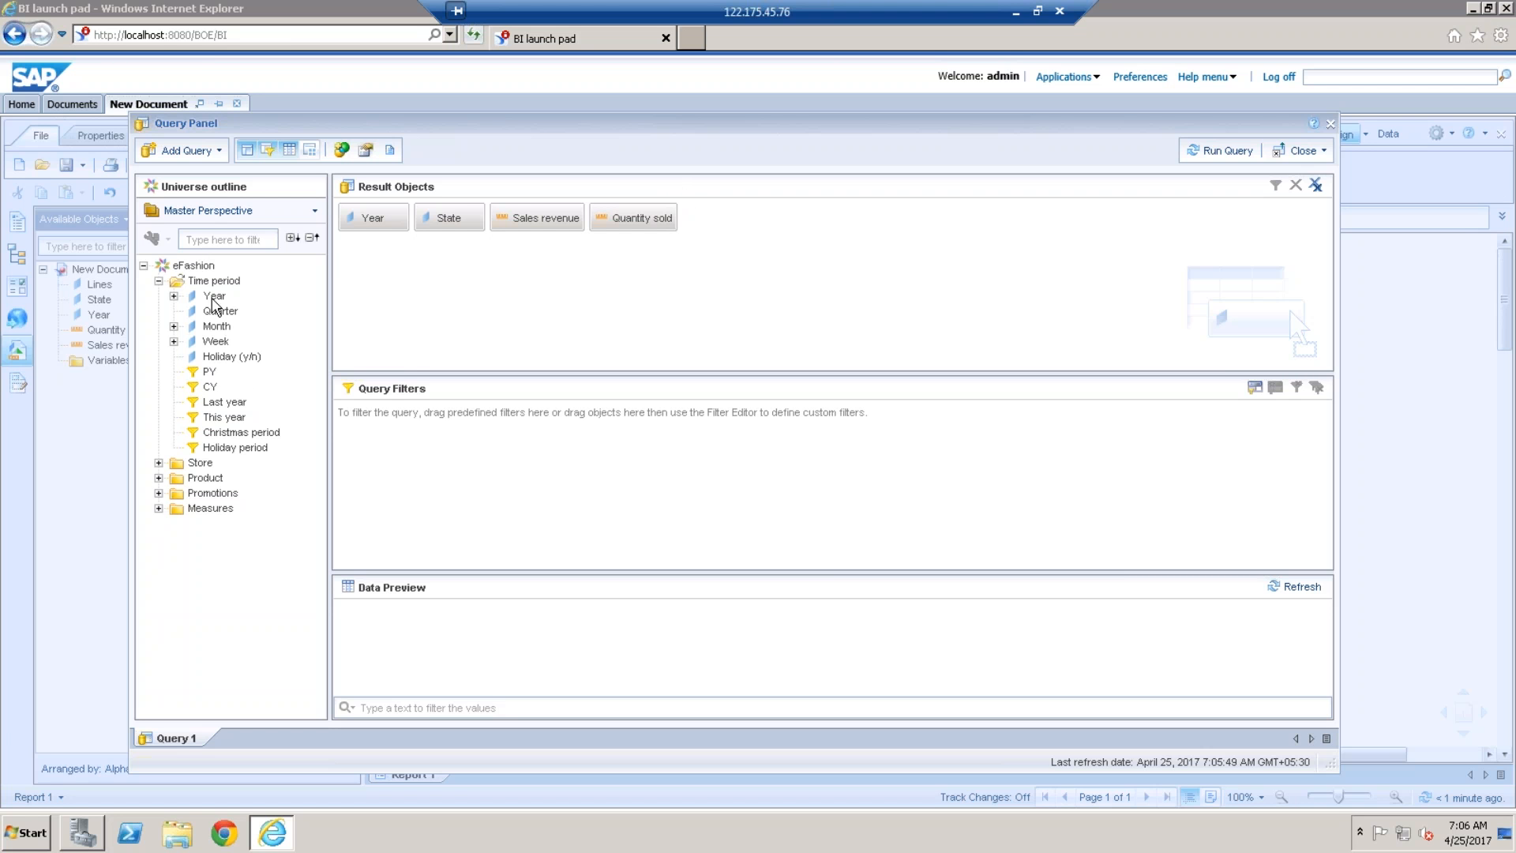
Try a Year In list 2006 filter and the predefined CY filter, removing each from the query filters
left_click_drag(214, 301, 413, 467)
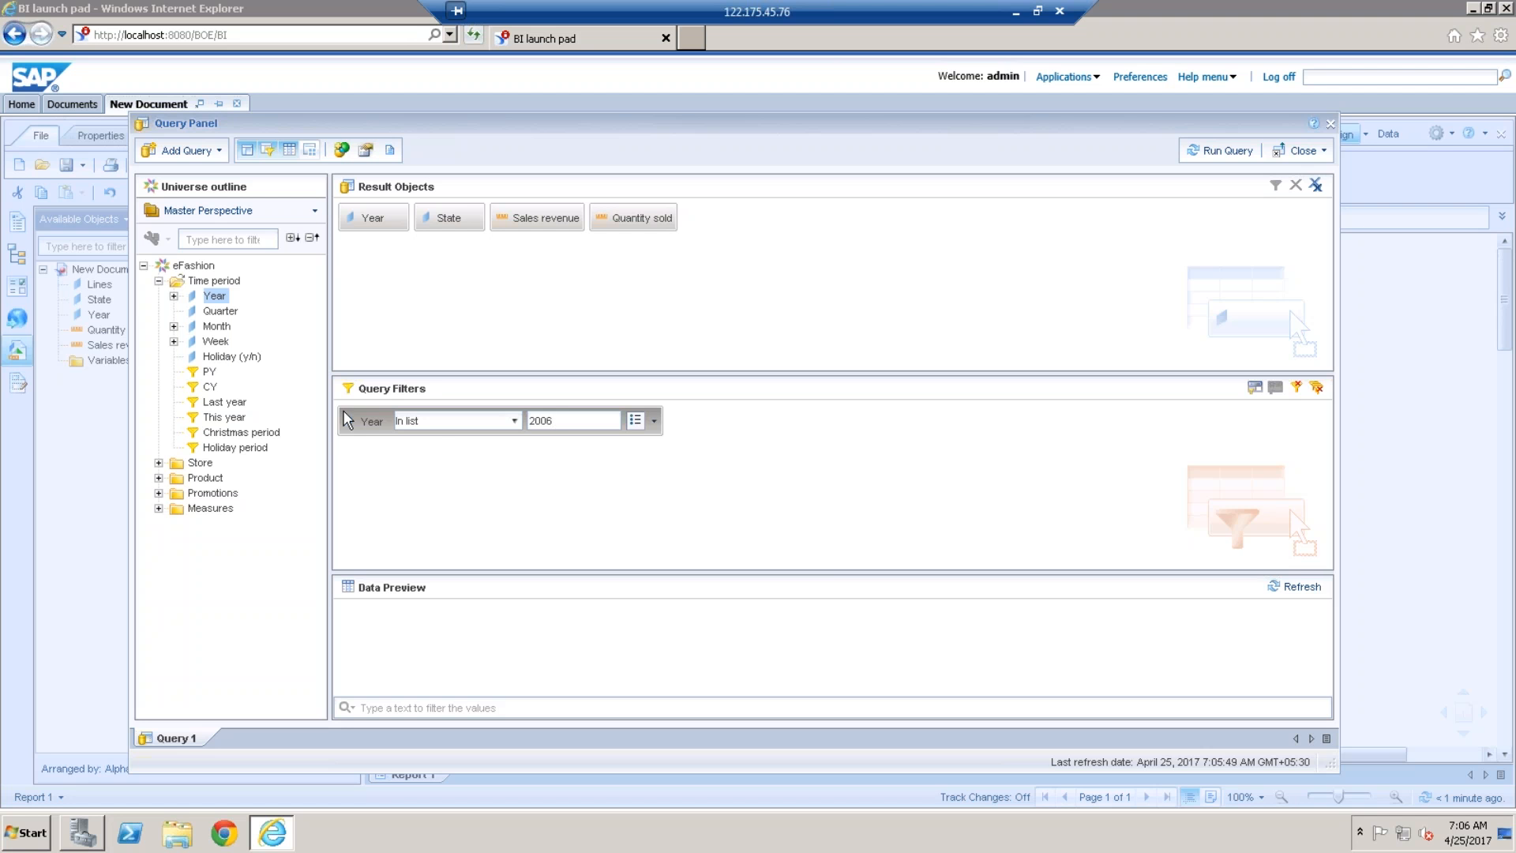
left_click_drag(344, 419, 209, 387)
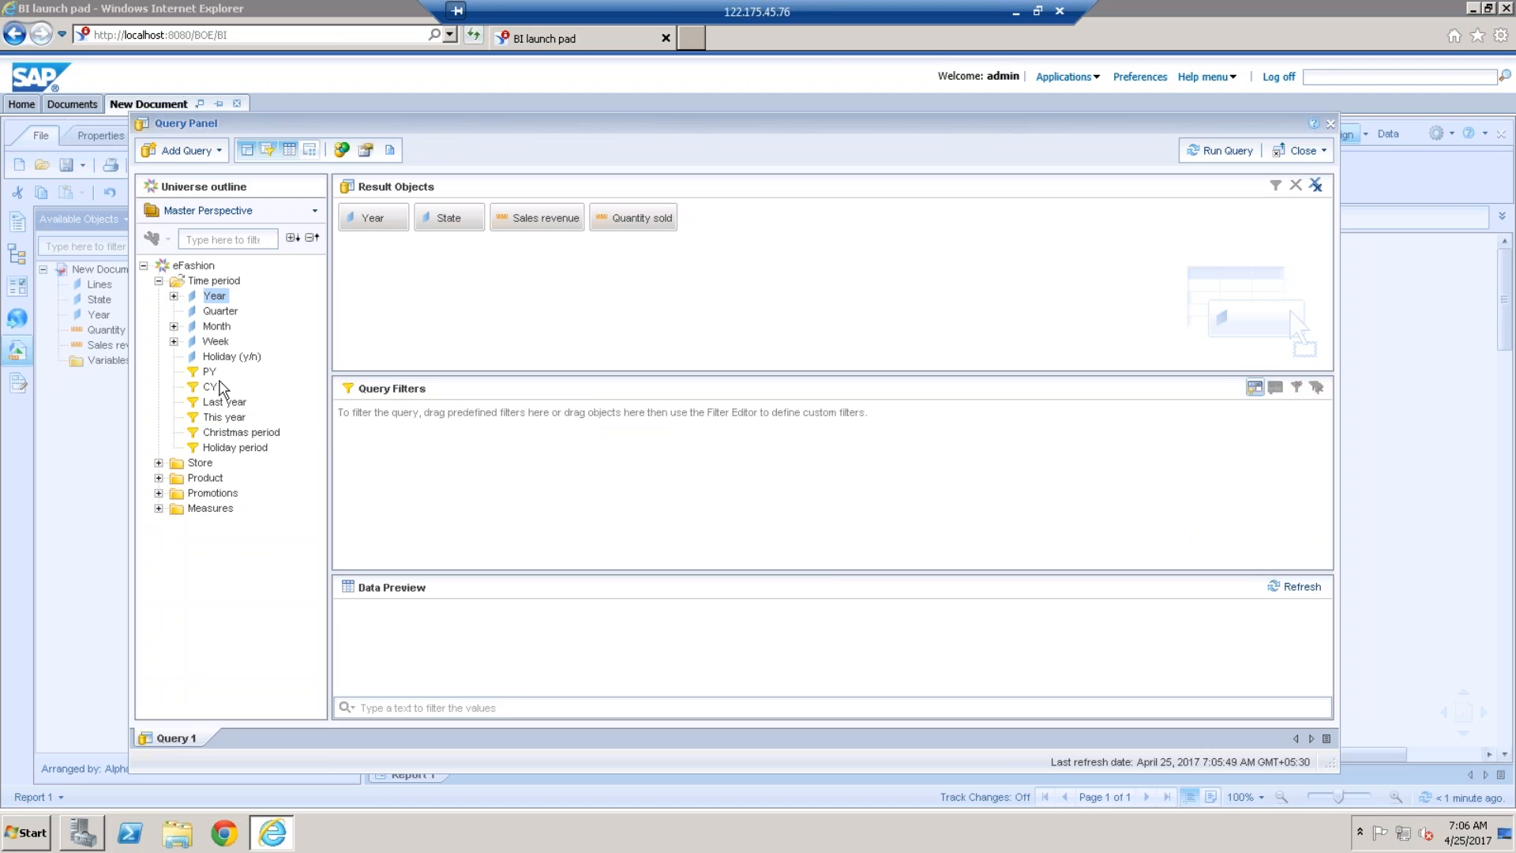
left_click(209, 387)
double_click(212, 388)
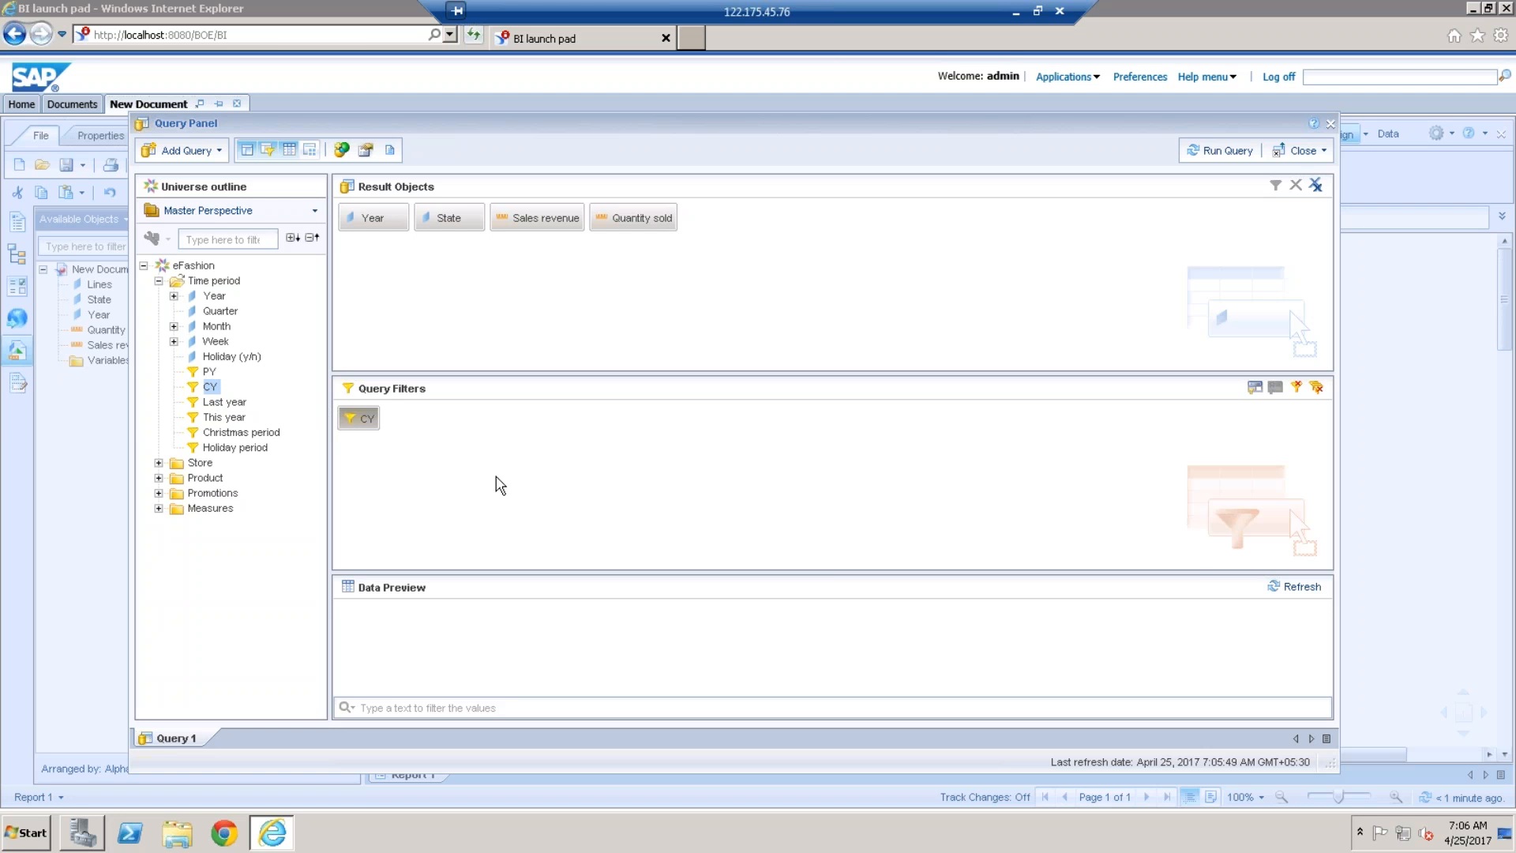
double_click(210, 386)
key("Delete")
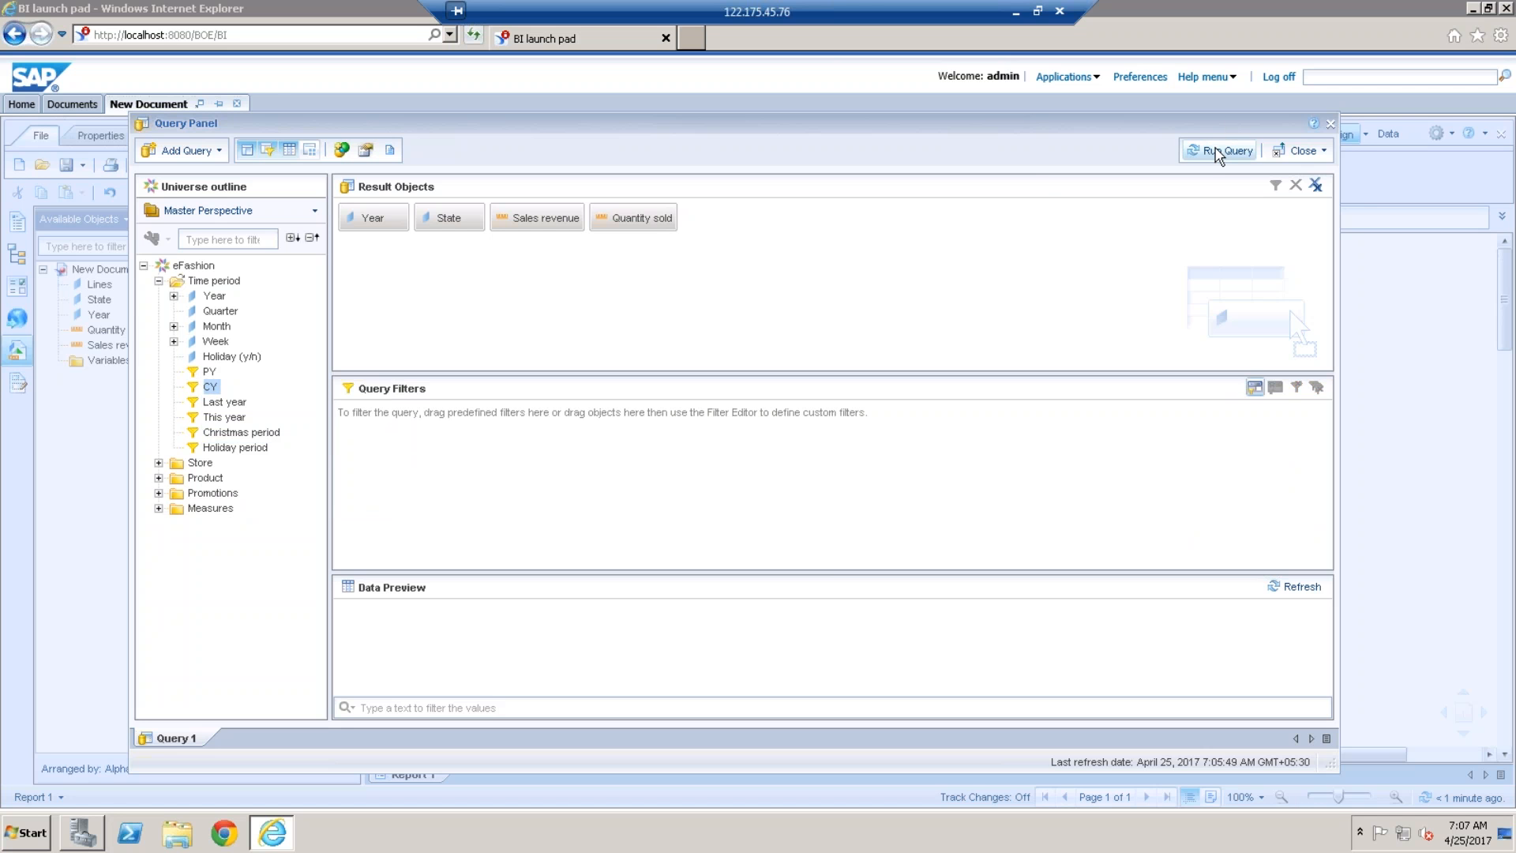
Run the unfiltered query and rank the report table to the top 5 based on Sales revenue, using the Count calculation mode
left_click(1220, 151)
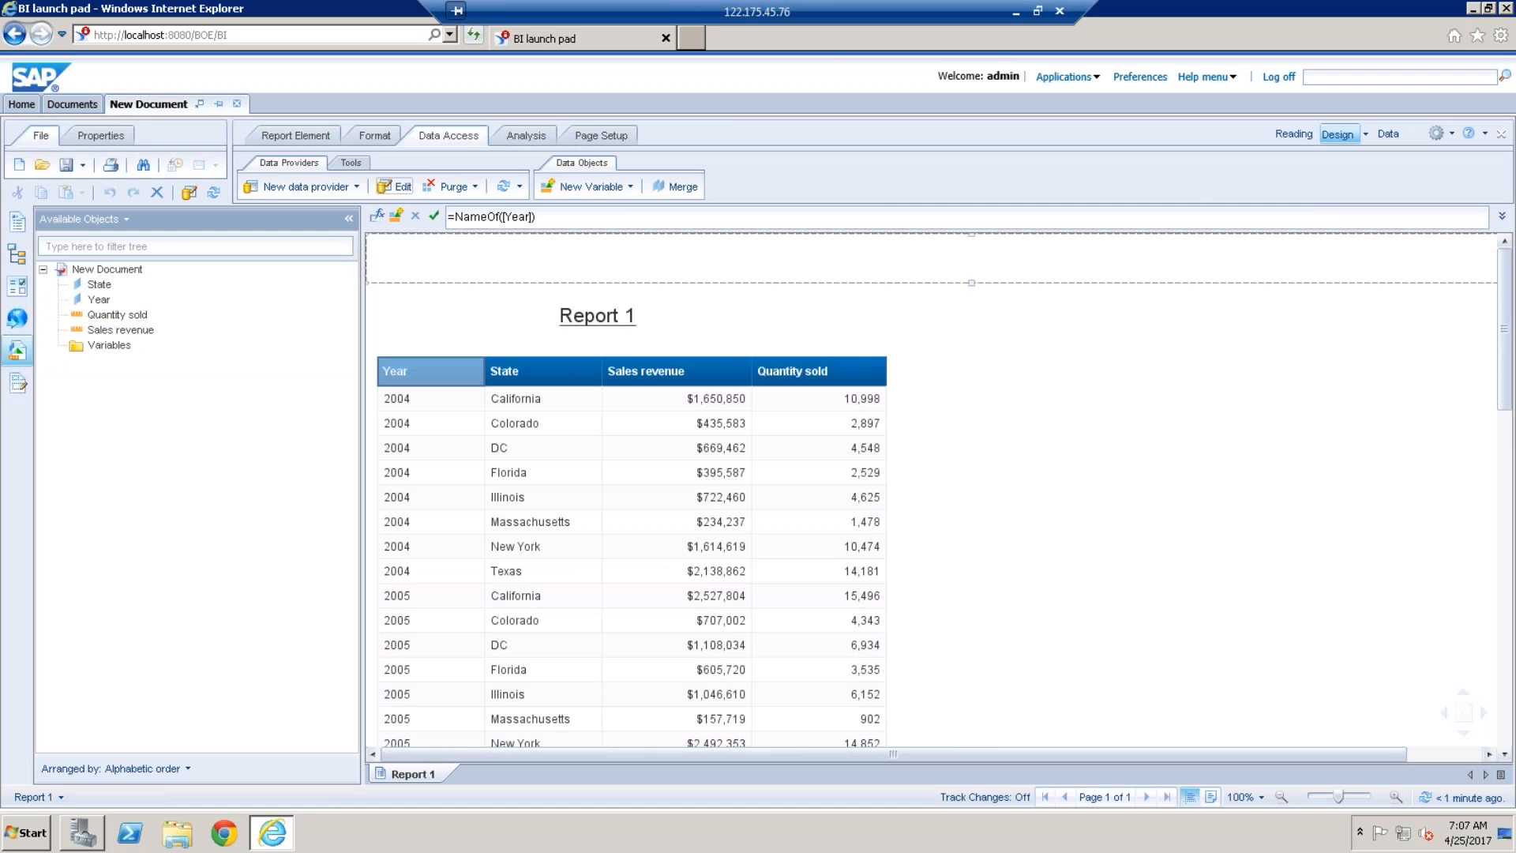
left_click(714, 472)
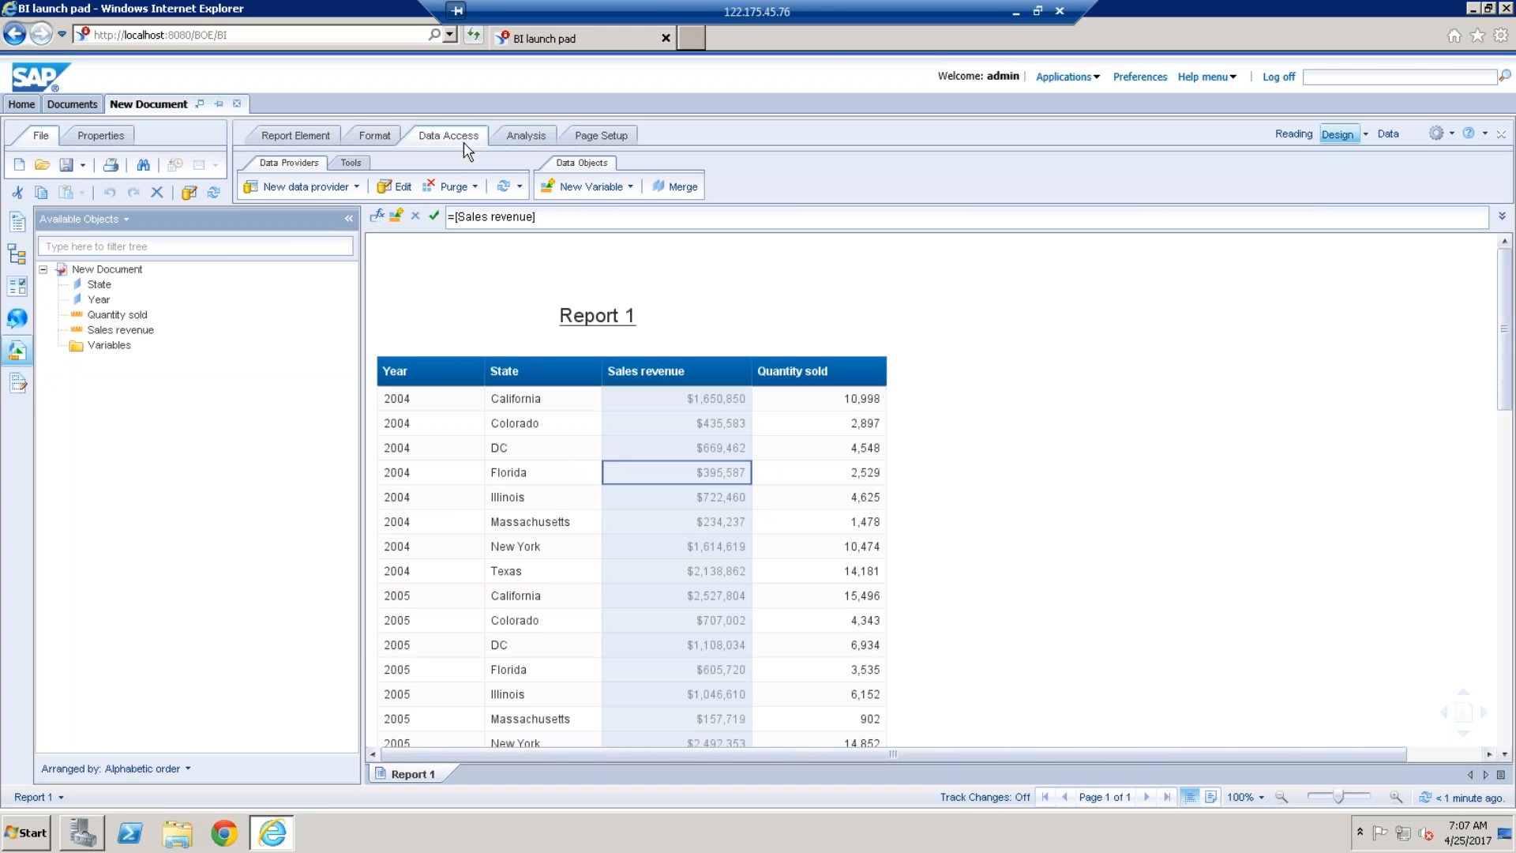
left_click(522, 140)
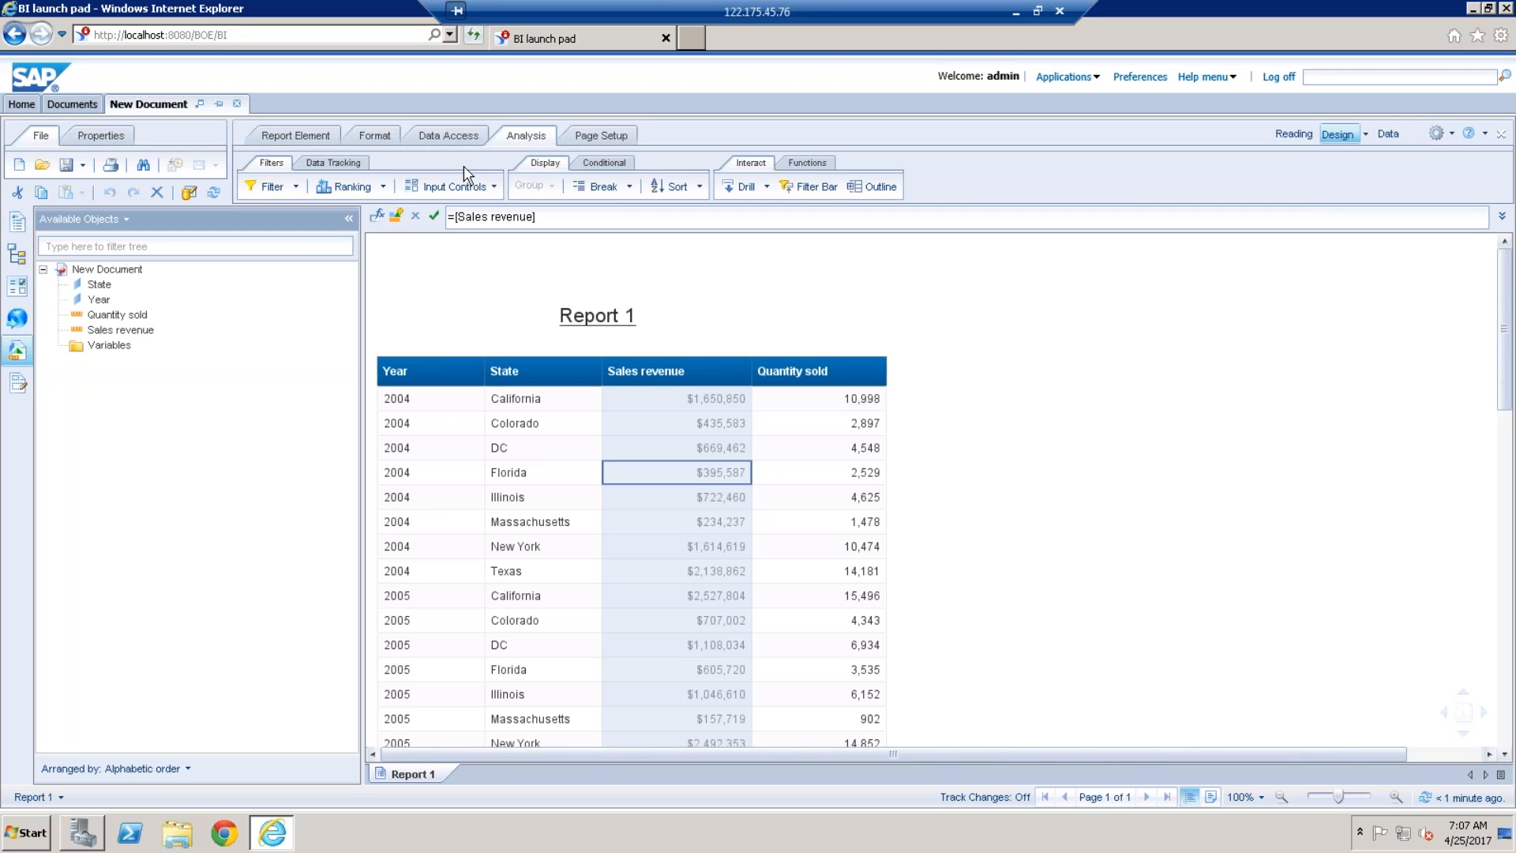
left_click(384, 190)
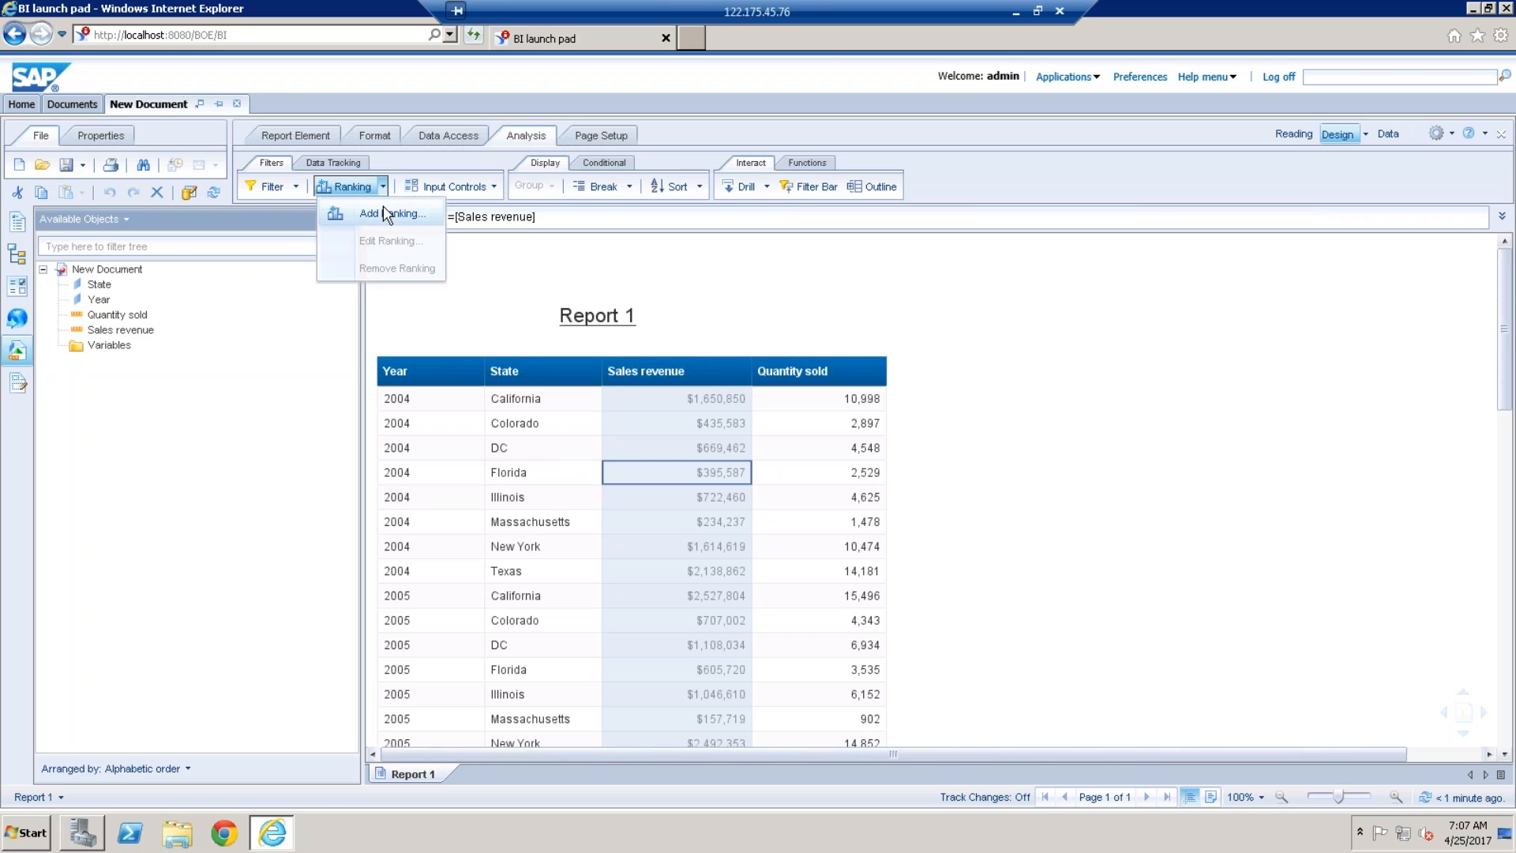
left_click(384, 214)
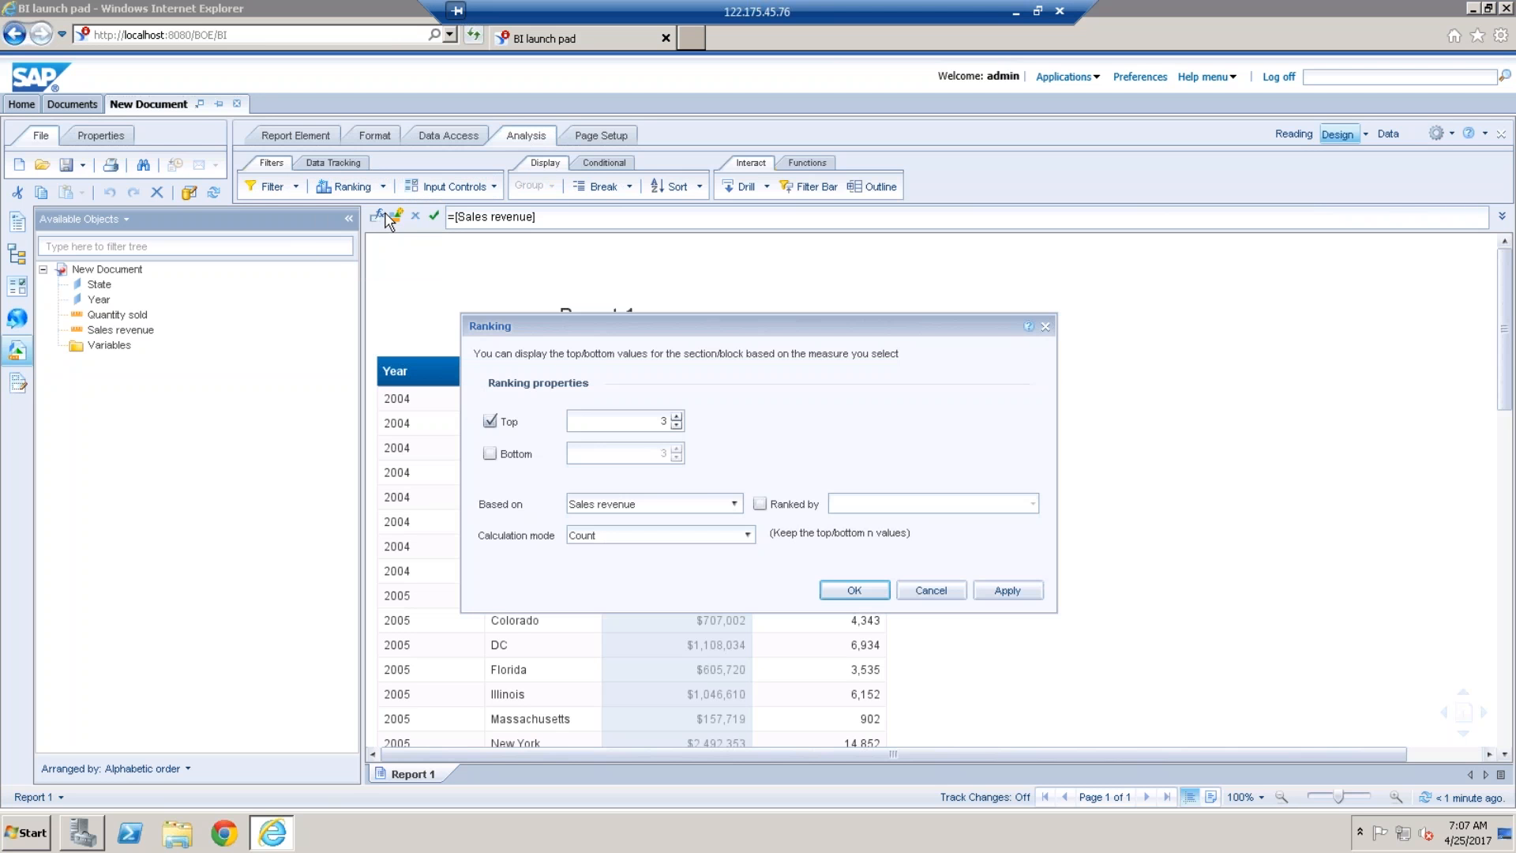
left_click(676, 417)
left_click(676, 417)
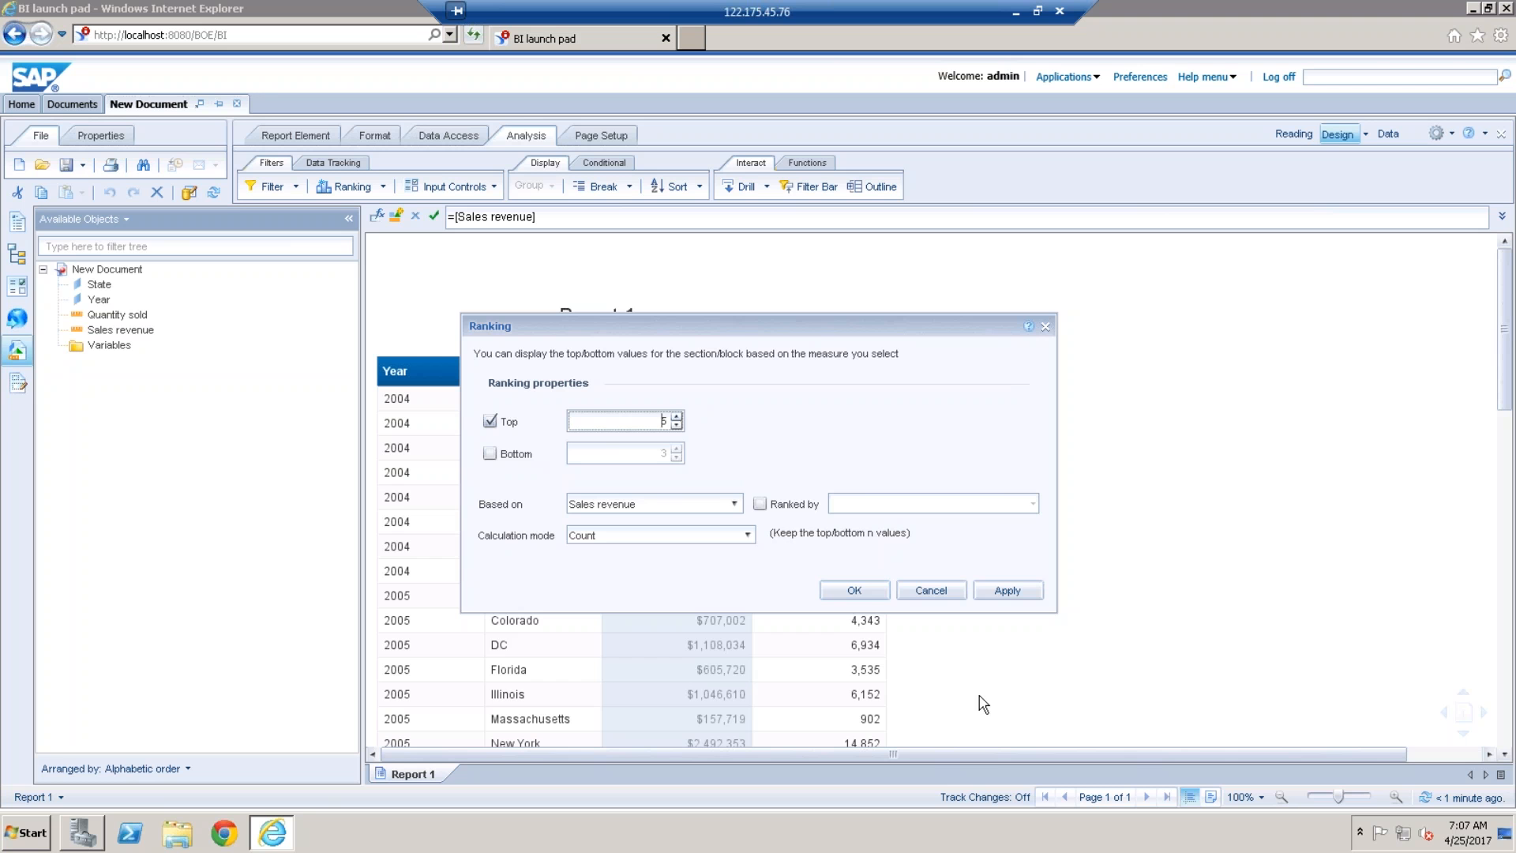
left_click(869, 598)
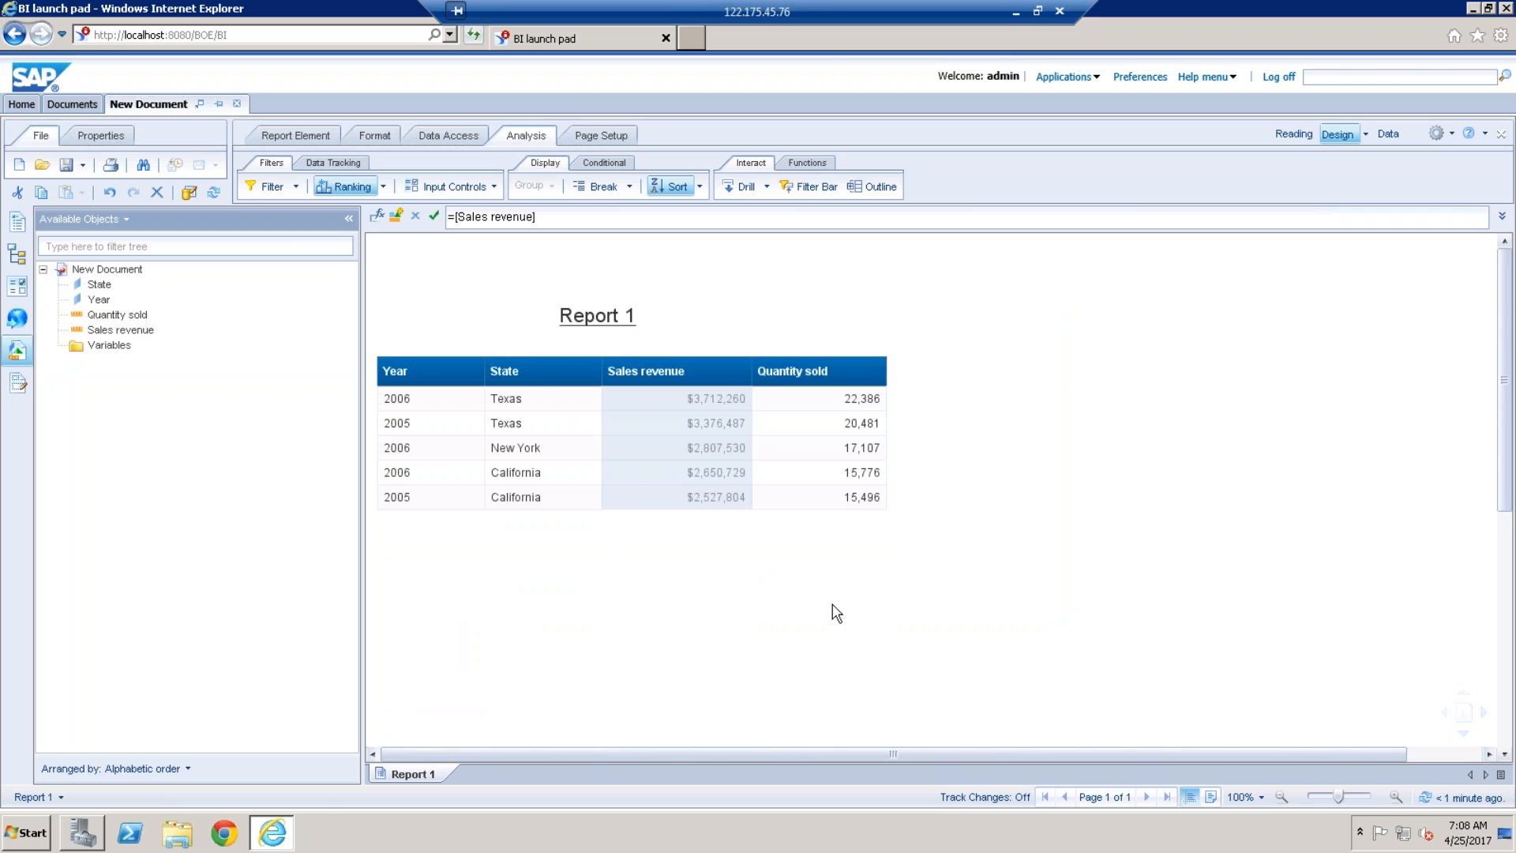
Examine the ranked table's rows by Year, State and Sales revenue
left_click(439, 447)
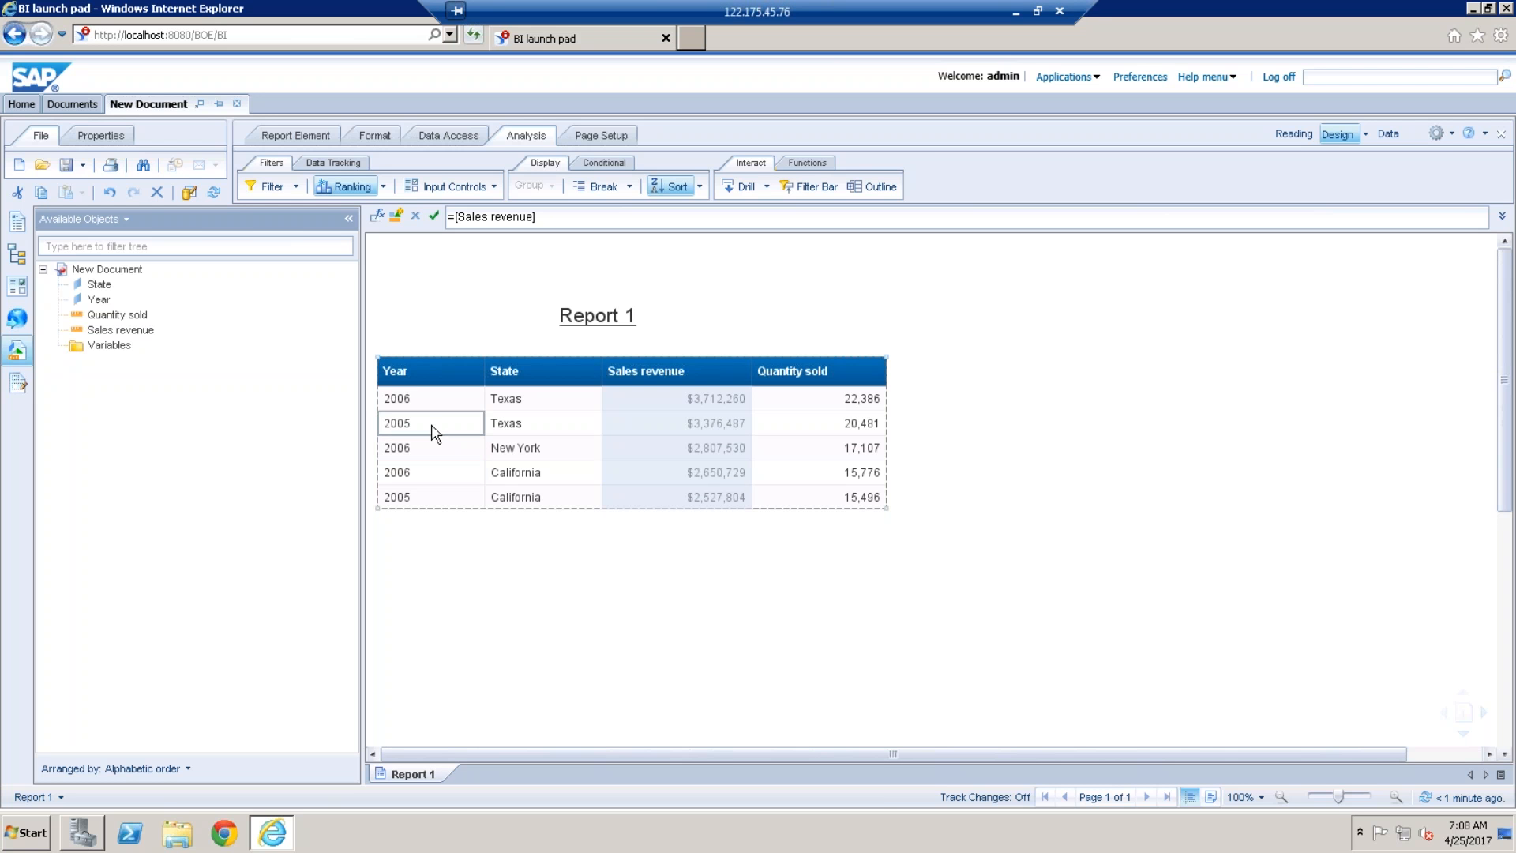
left_click(568, 472)
left_click(662, 691)
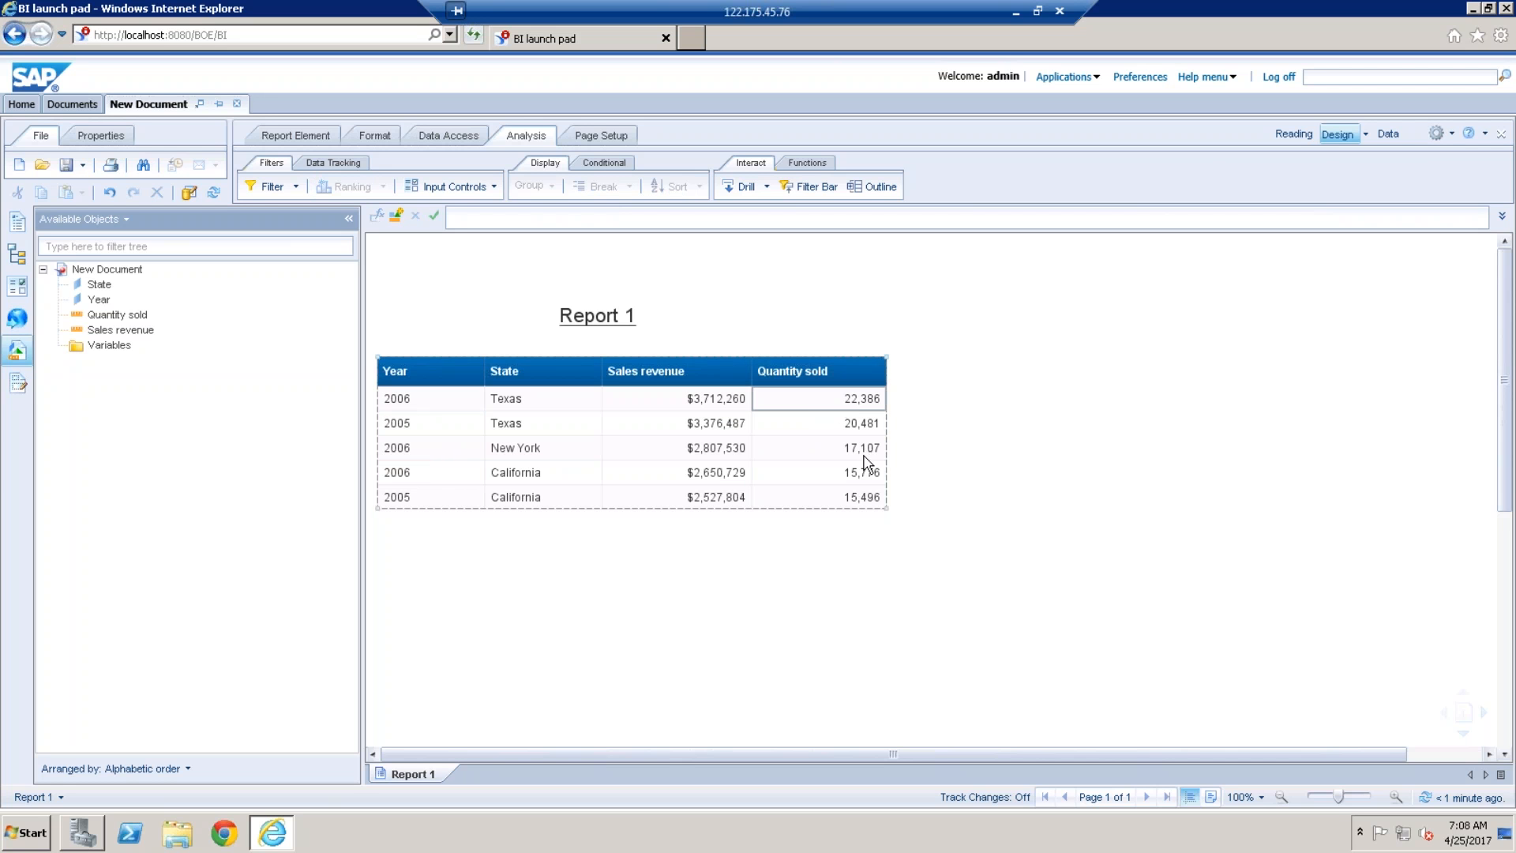
left_click(677, 422)
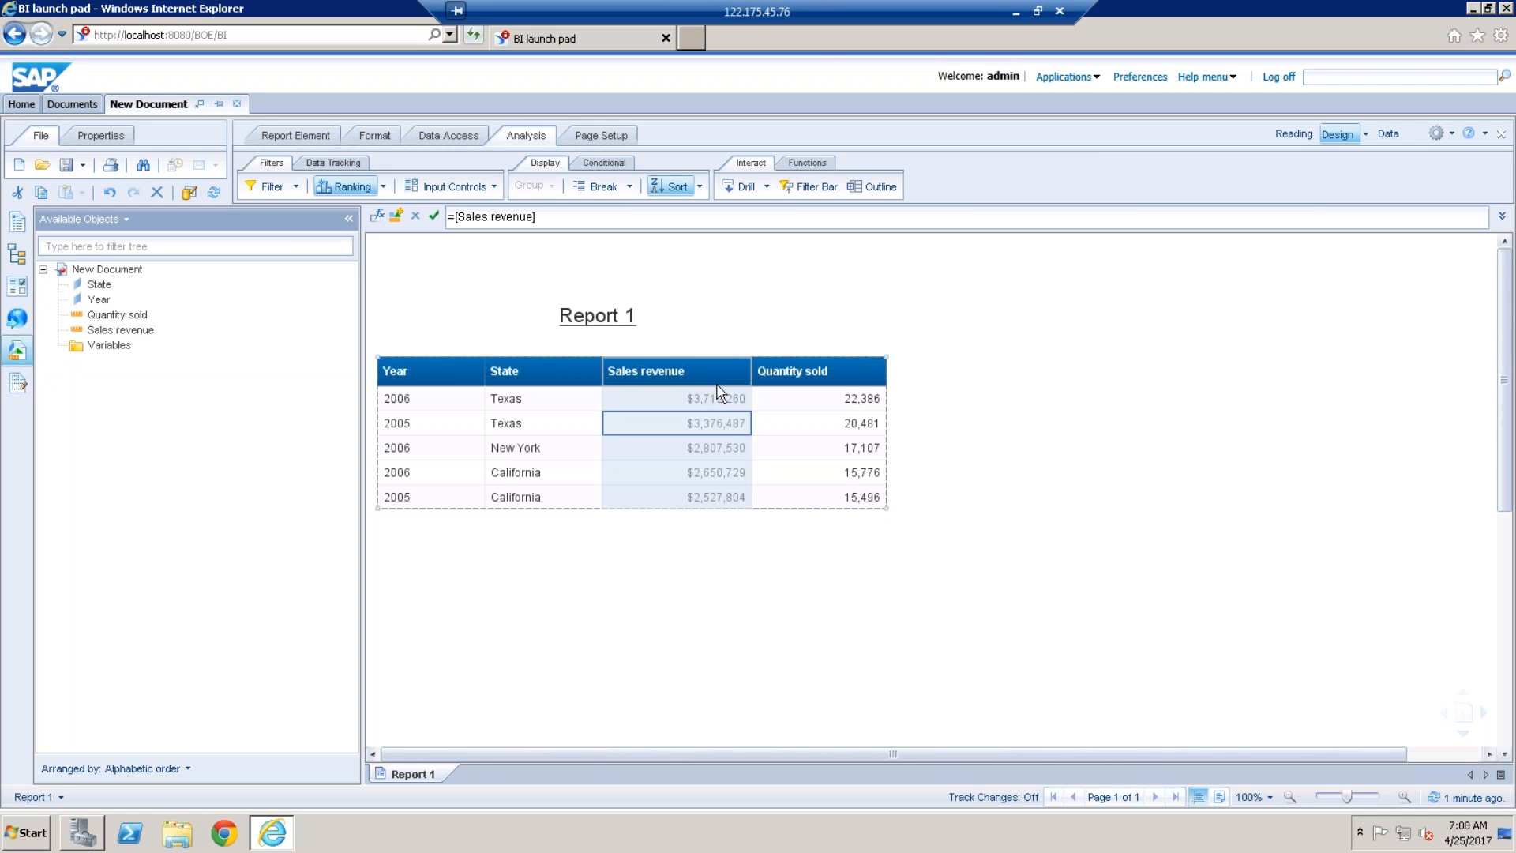
left_click(721, 634)
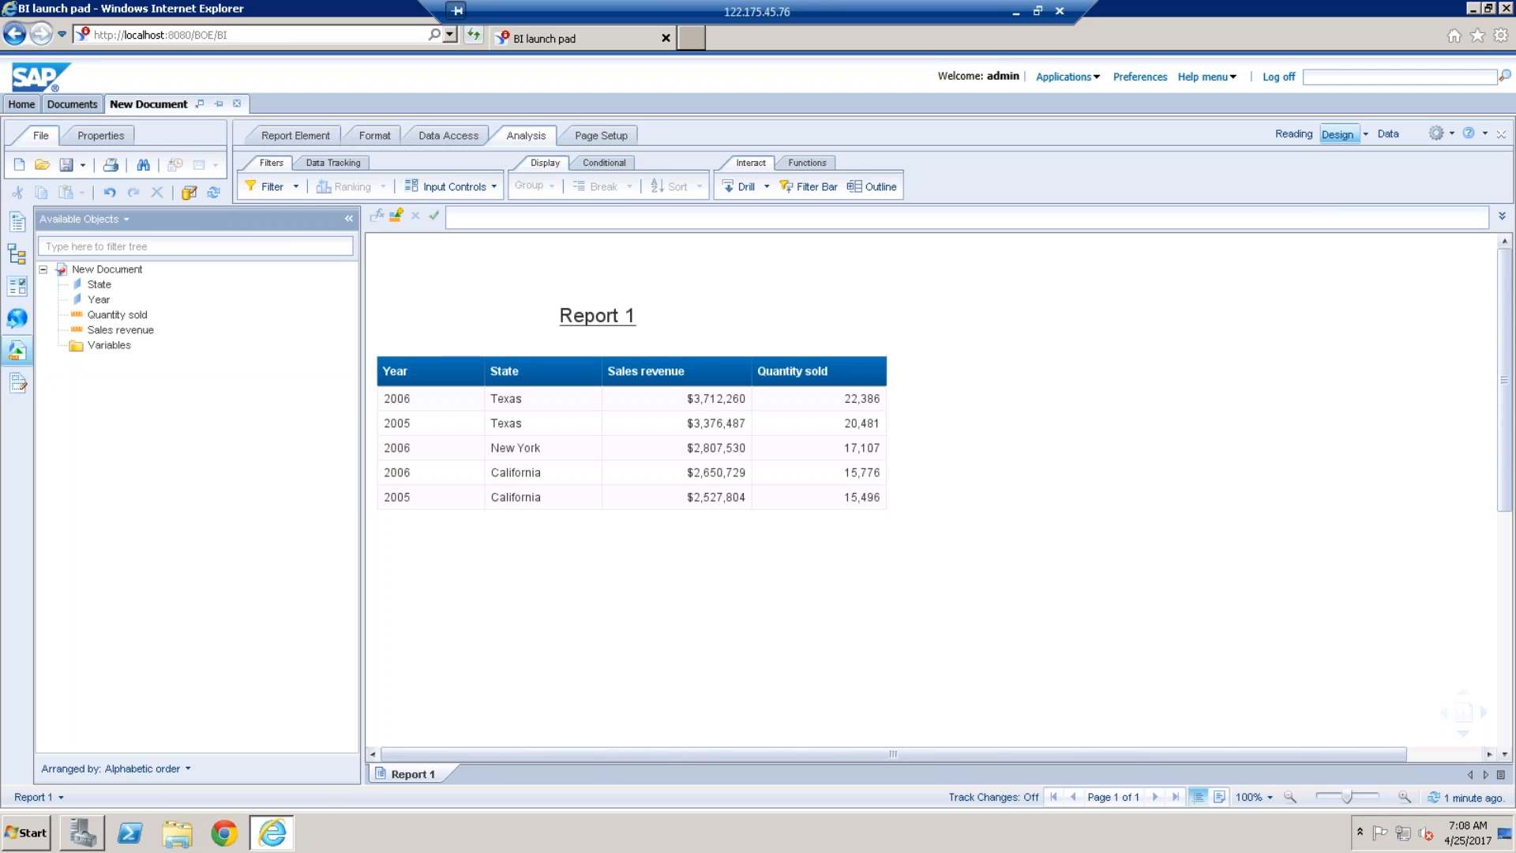
left_click(719, 473)
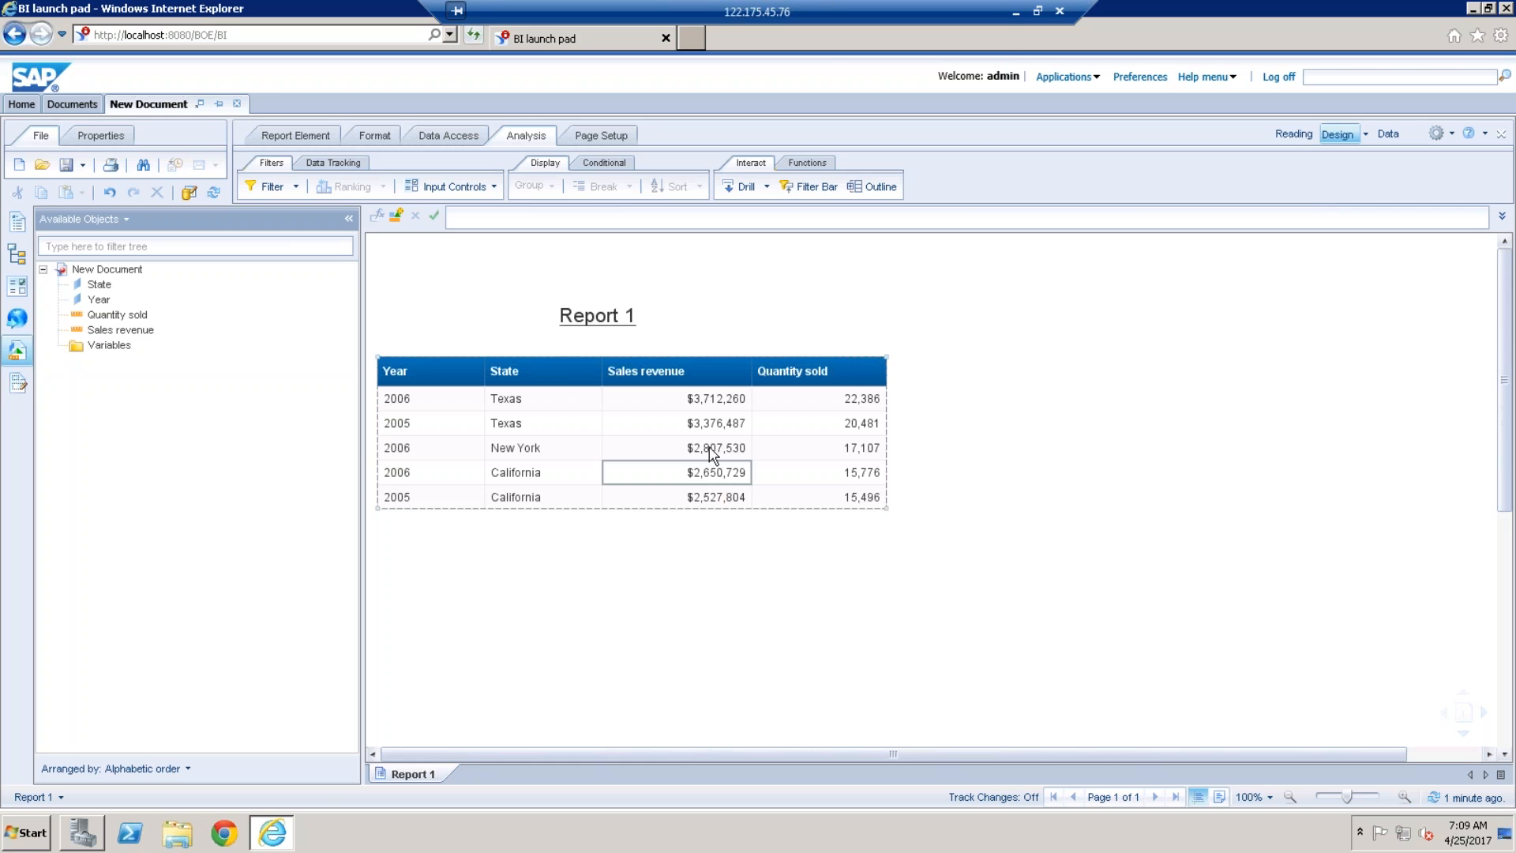
left_click(710, 450)
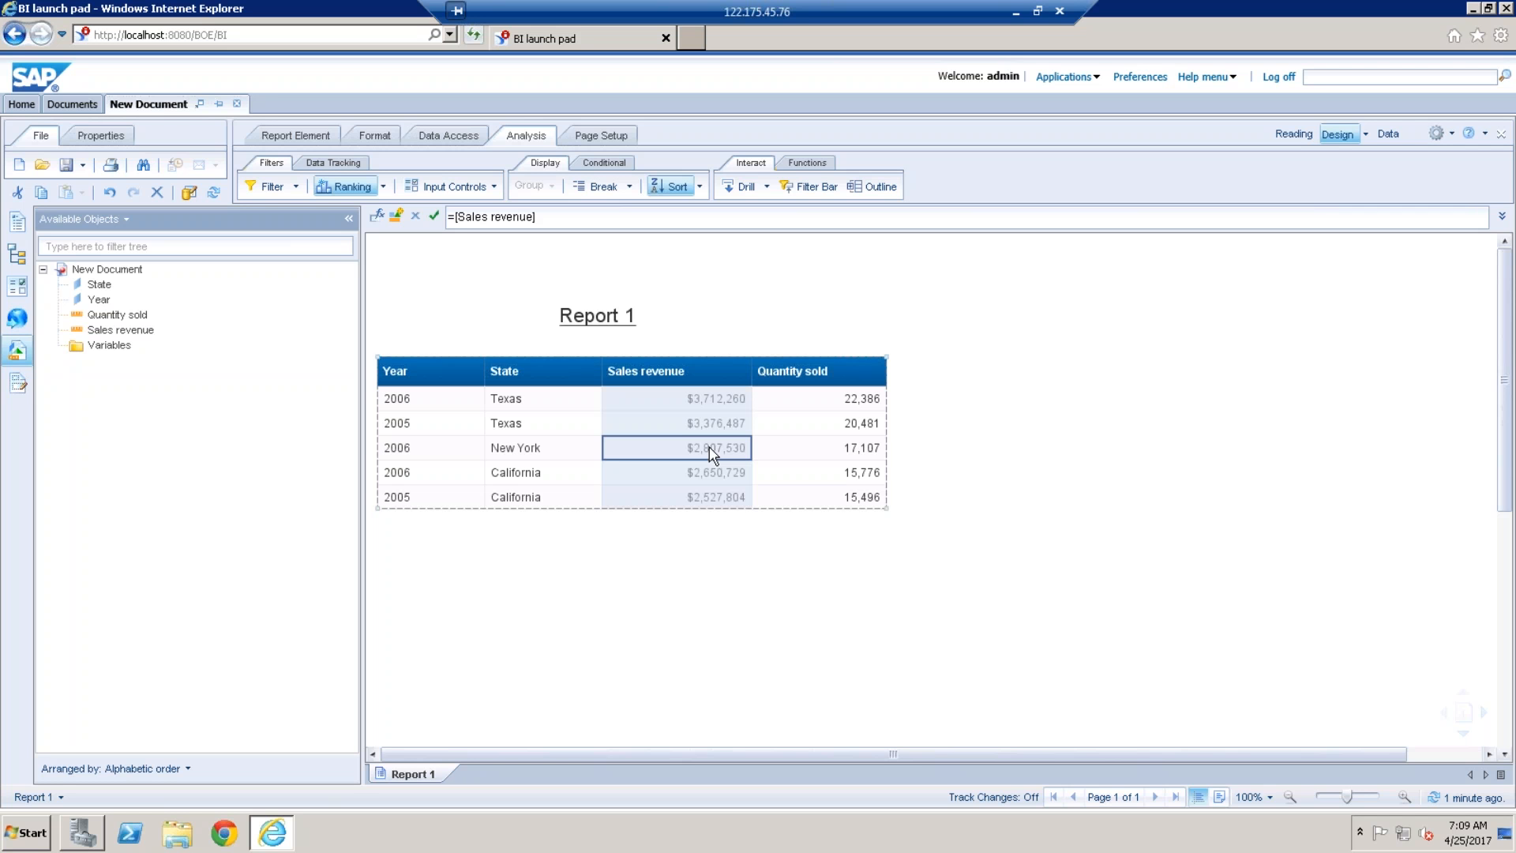
Edit the table ranking to keep only the bottom 3 rows based on Sales revenue
left_click(384, 187)
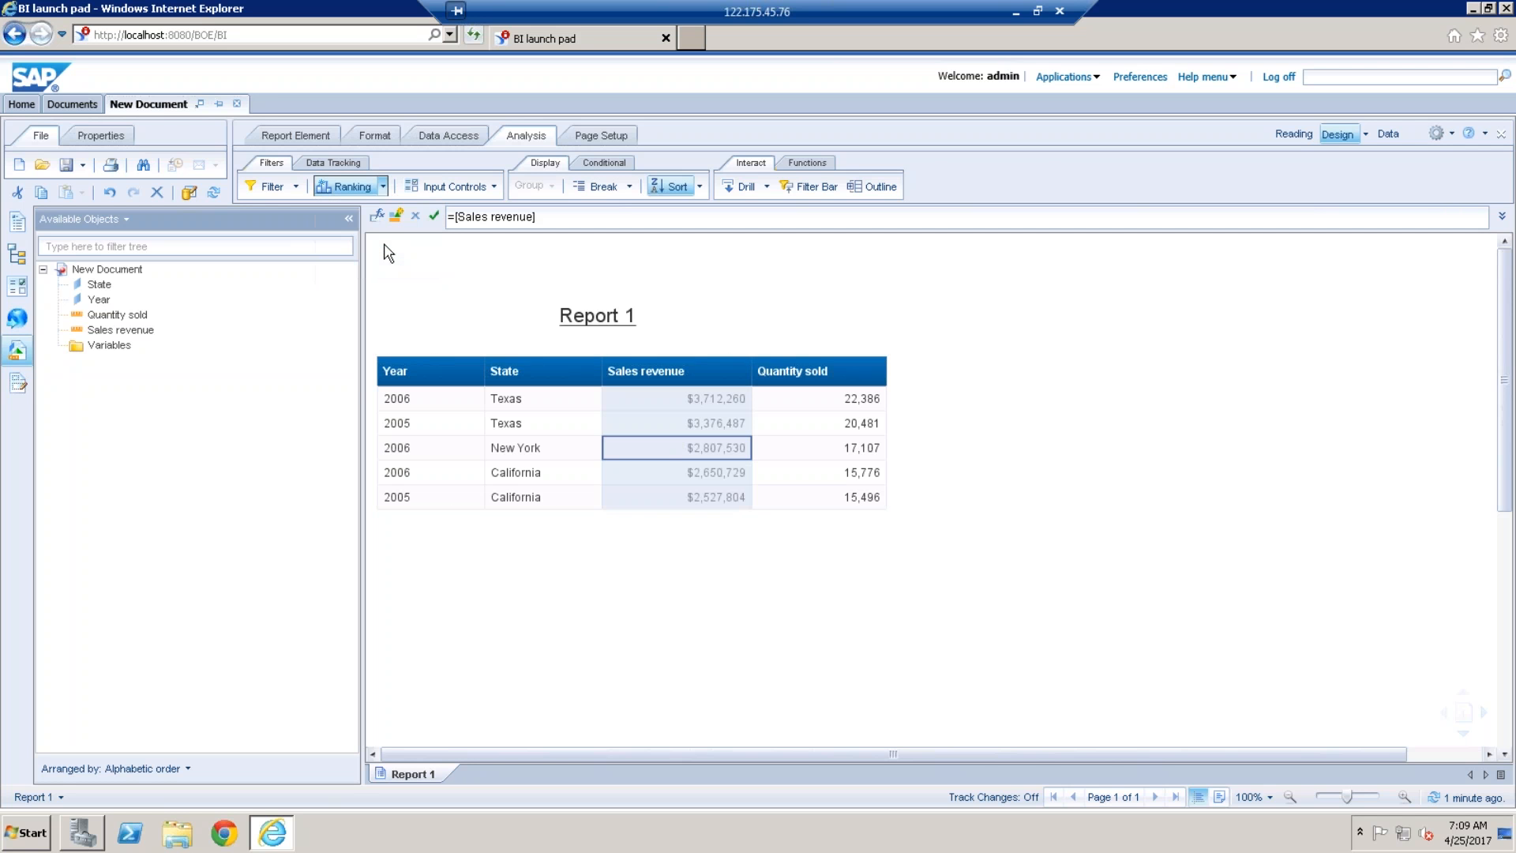
left_click(385, 246)
left_click(490, 454)
left_click(490, 421)
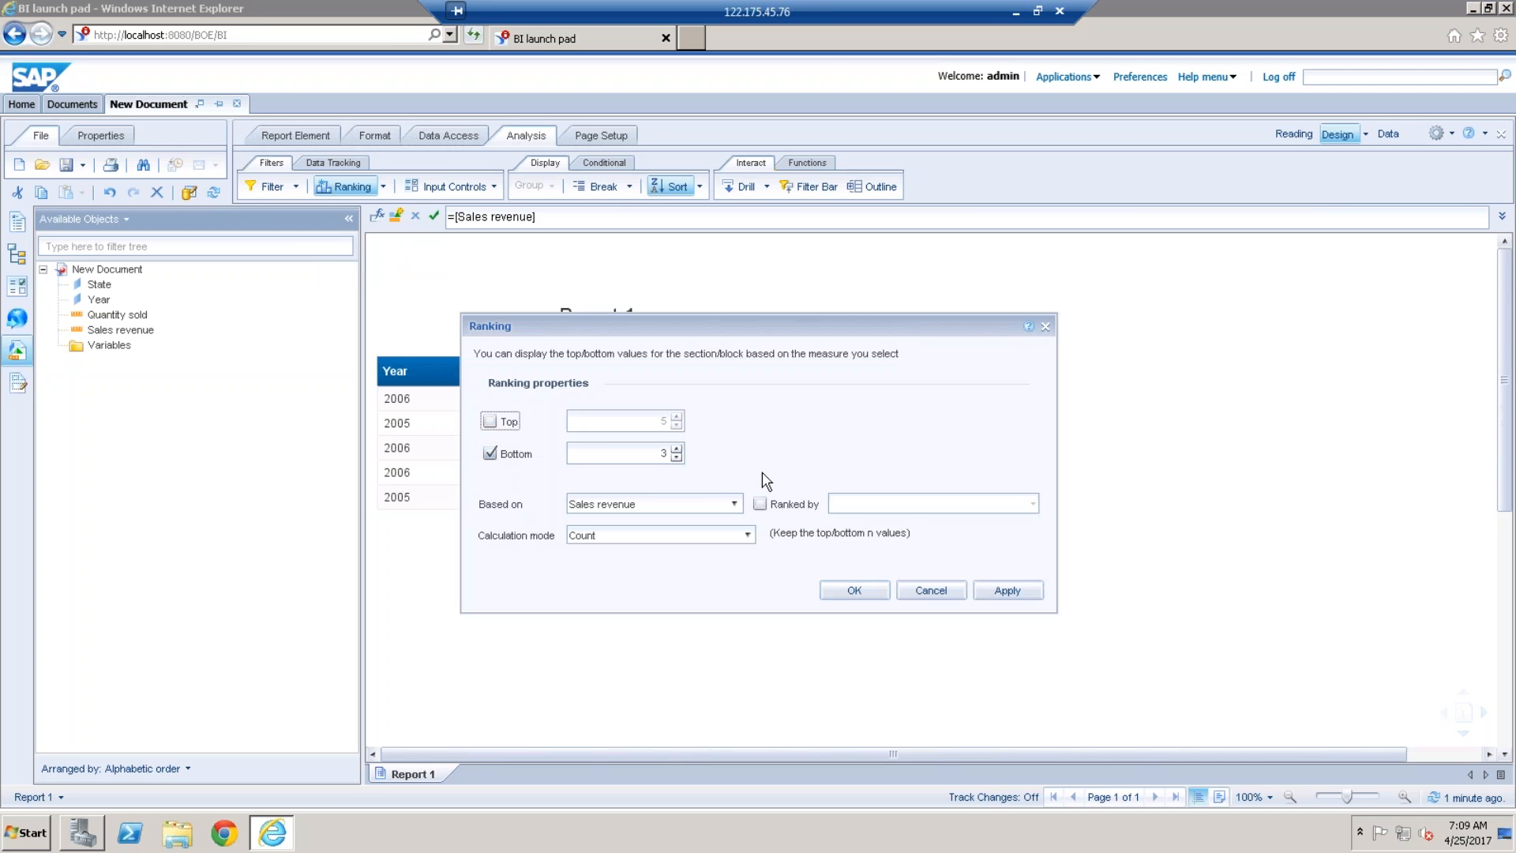
left_click(873, 600)
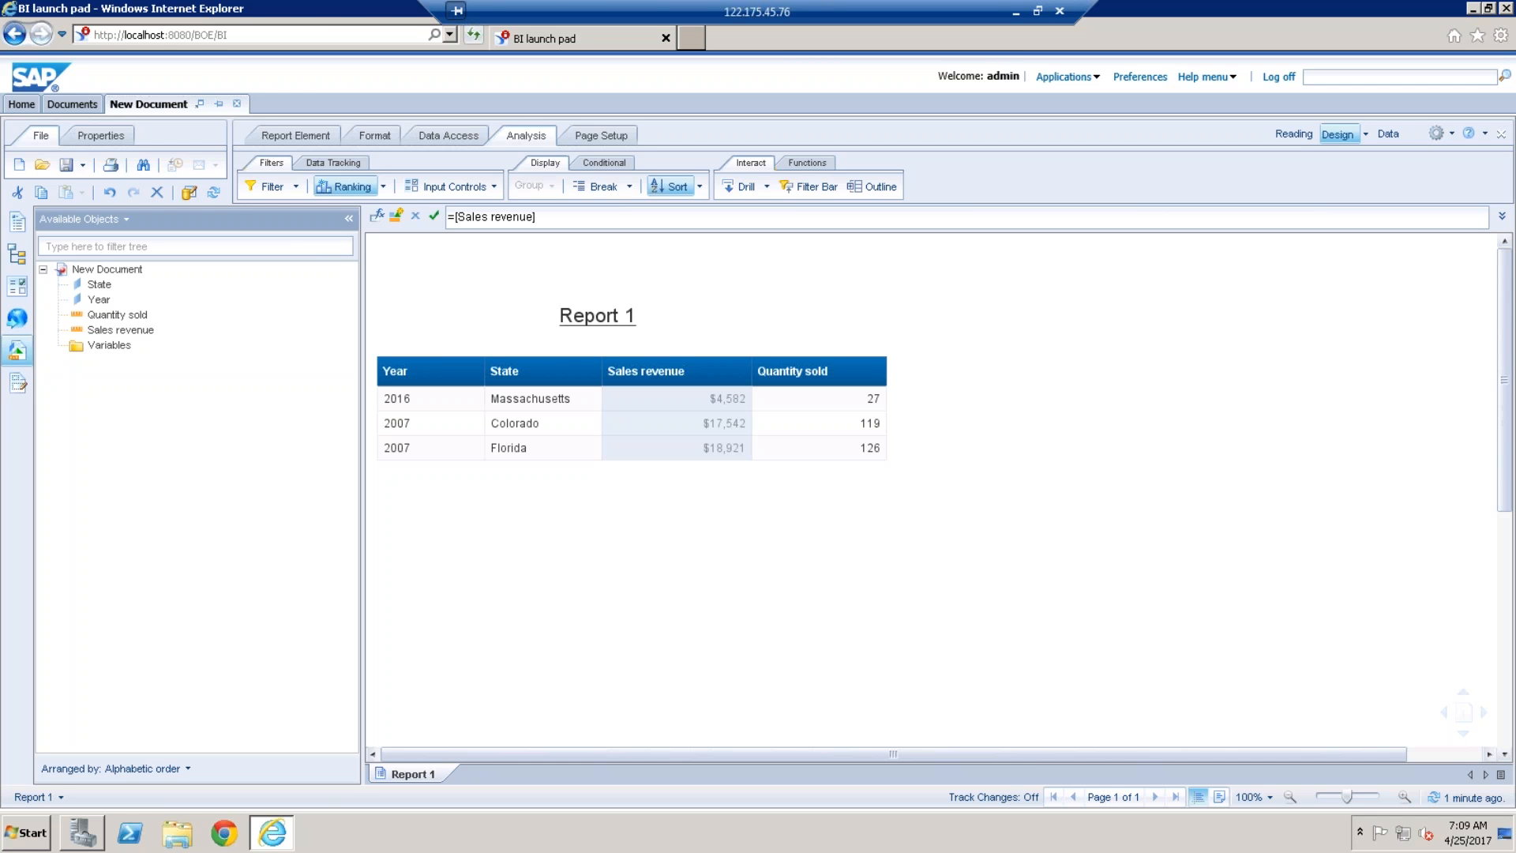
left_click(727, 368)
left_click(770, 544)
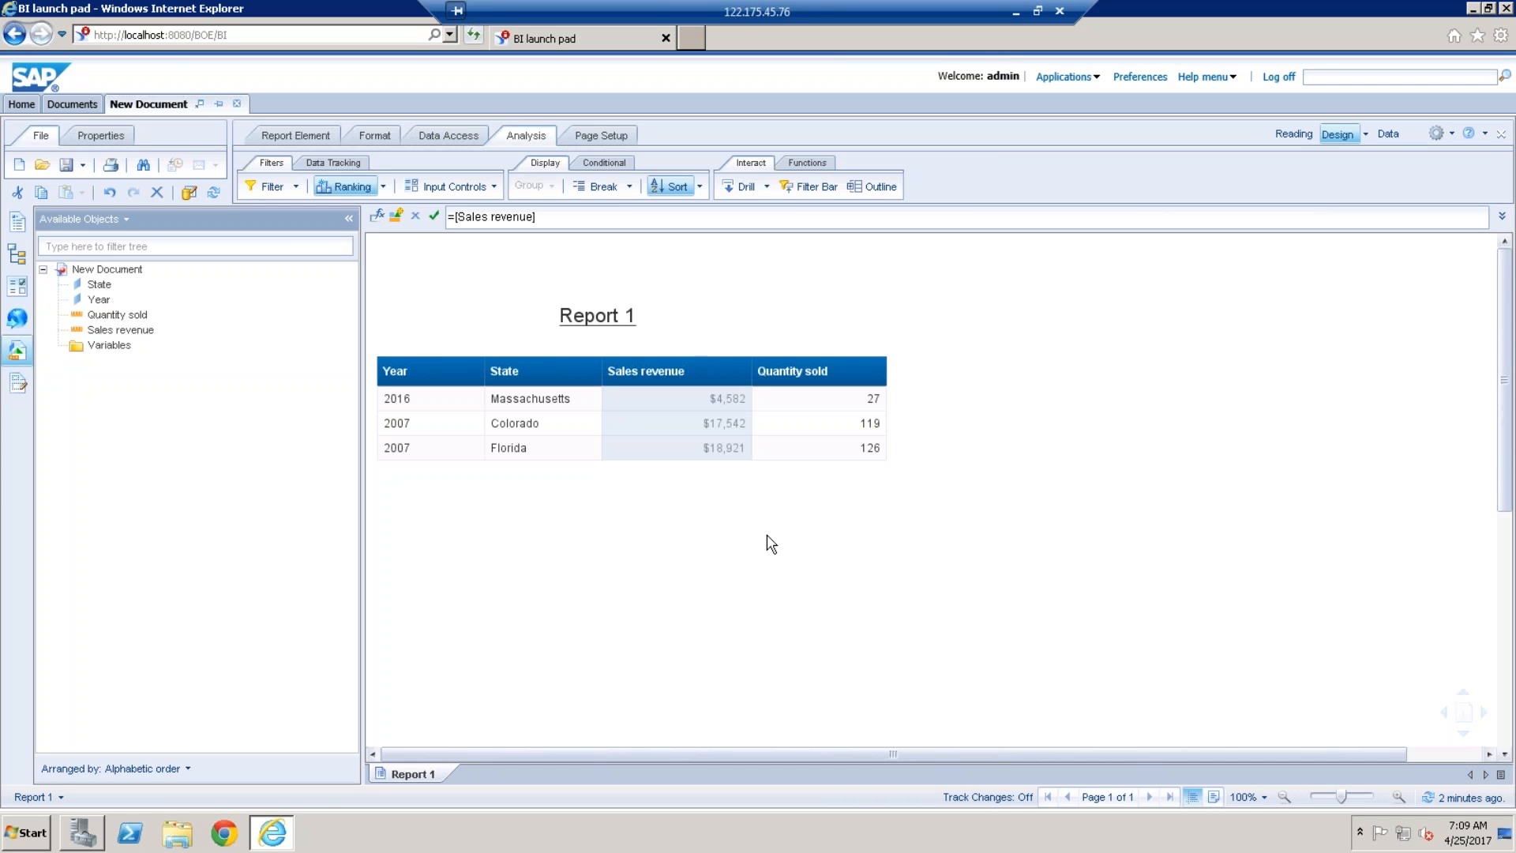
Switch the table ranking back to the top 3 rows based on Sales revenue, turning off the bottom ranking
left_click(383, 187)
left_click(385, 242)
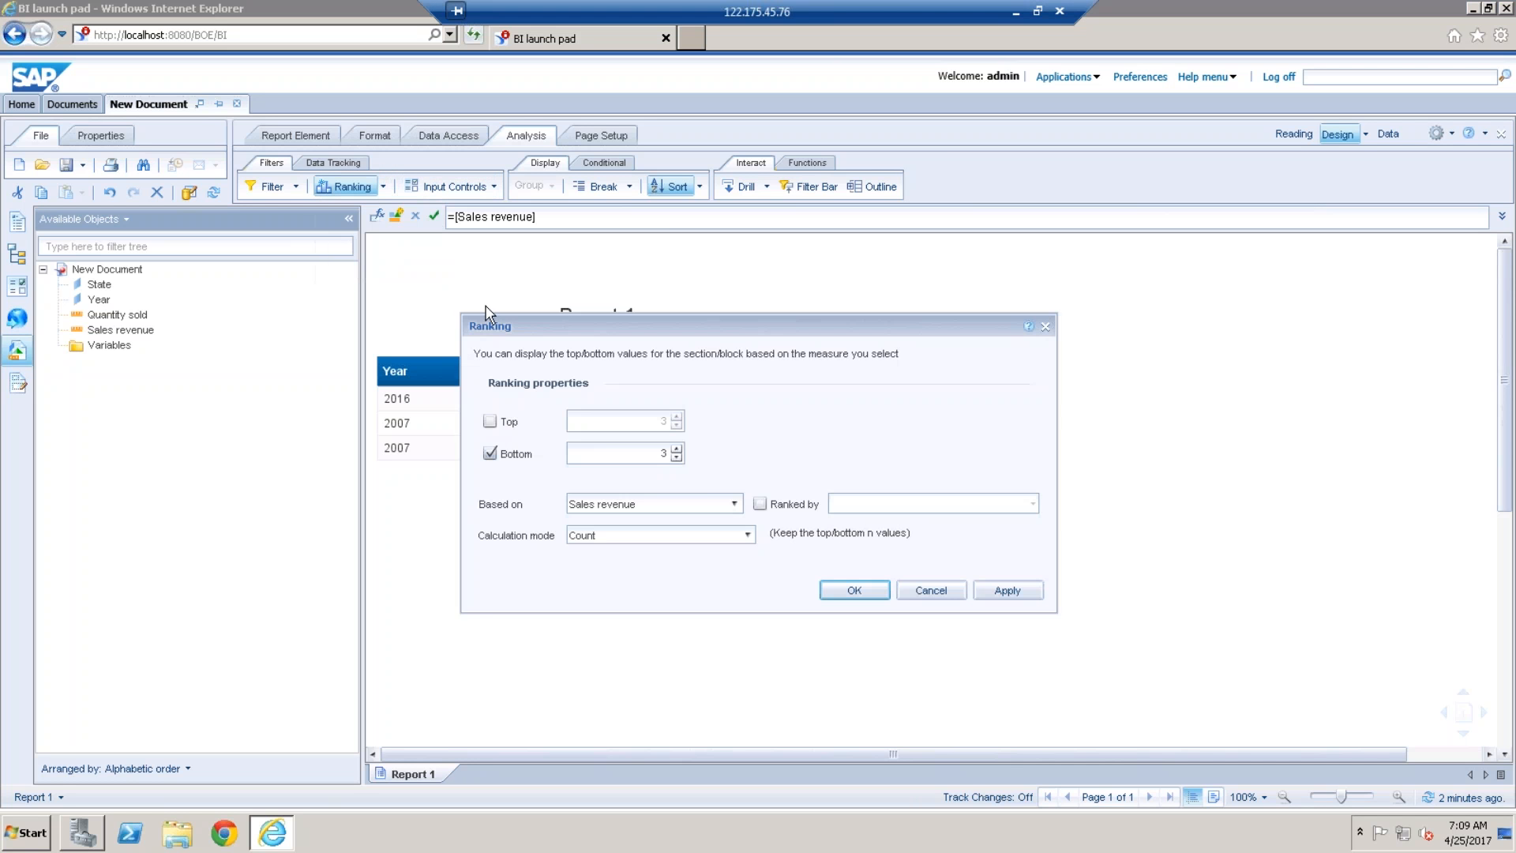
left_click(491, 421)
left_click(491, 454)
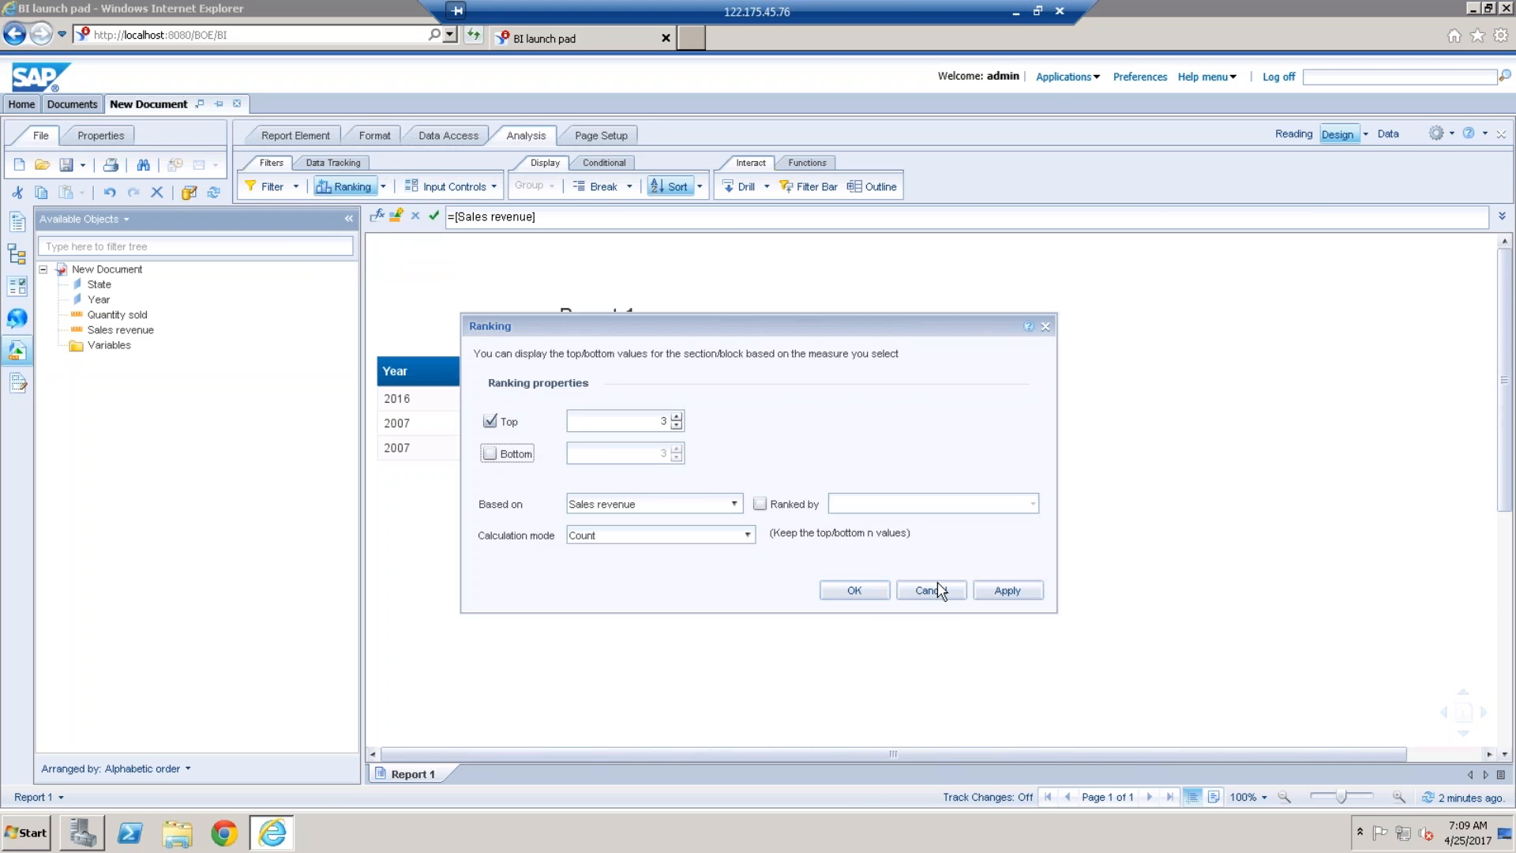
left_click(870, 594)
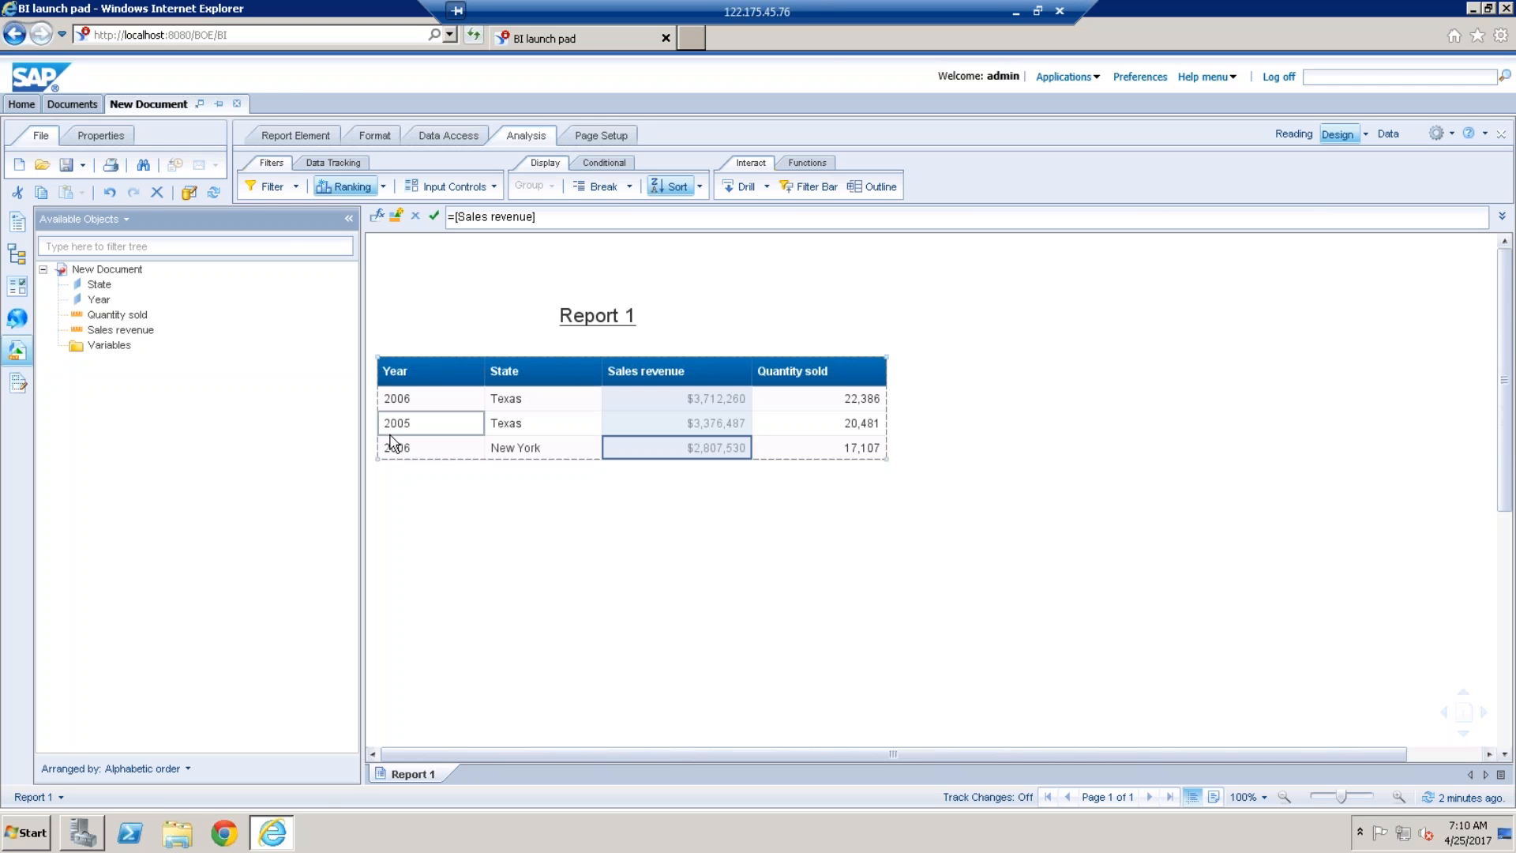
left_click(719, 643)
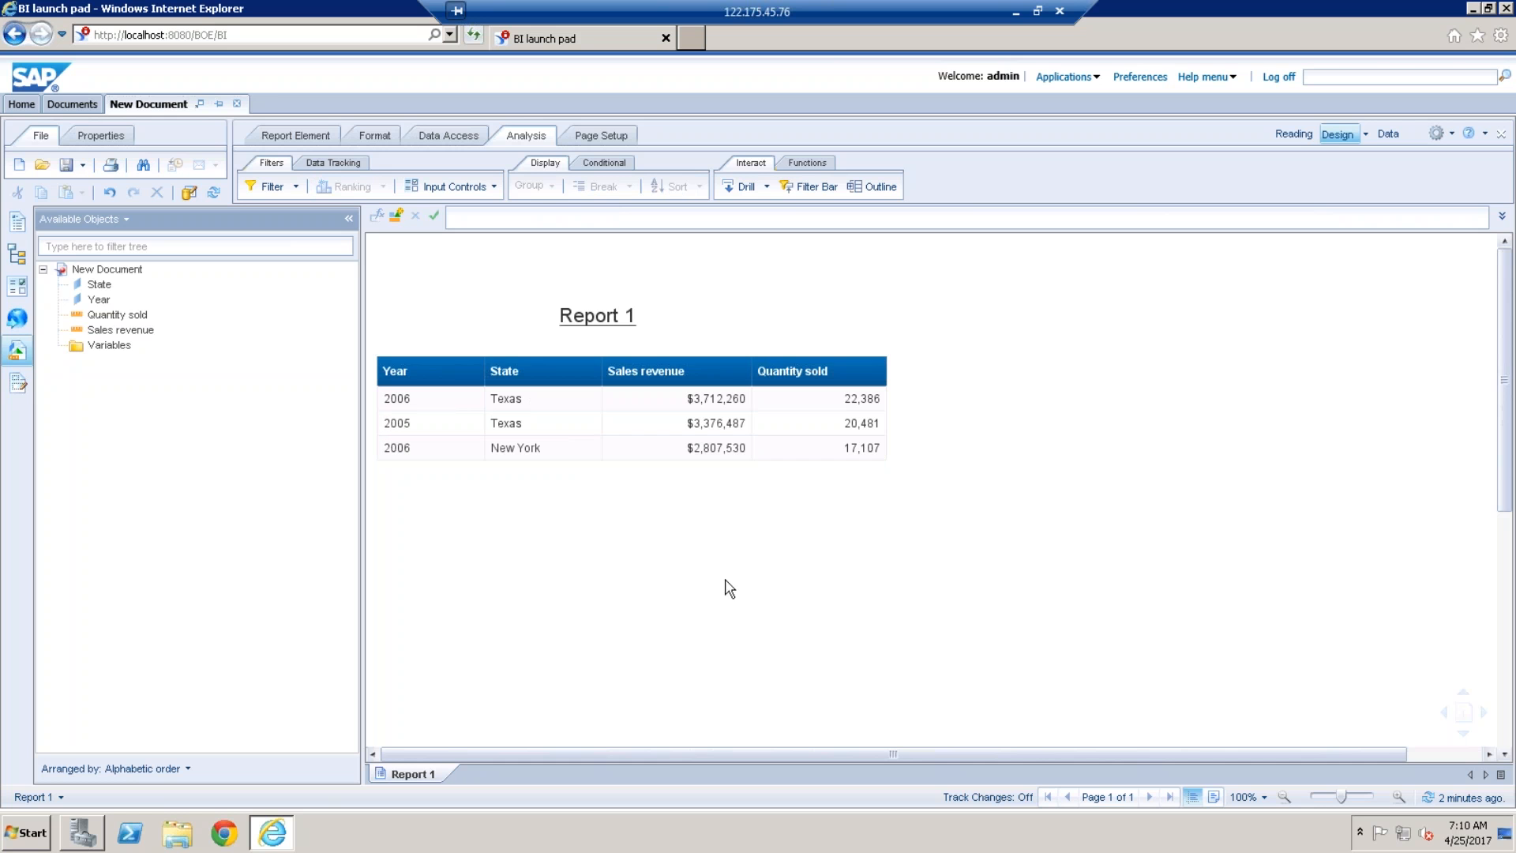
Edit the top 3 Sales revenue ranking so that it is ranked by State, and look over the table
left_click(693, 447)
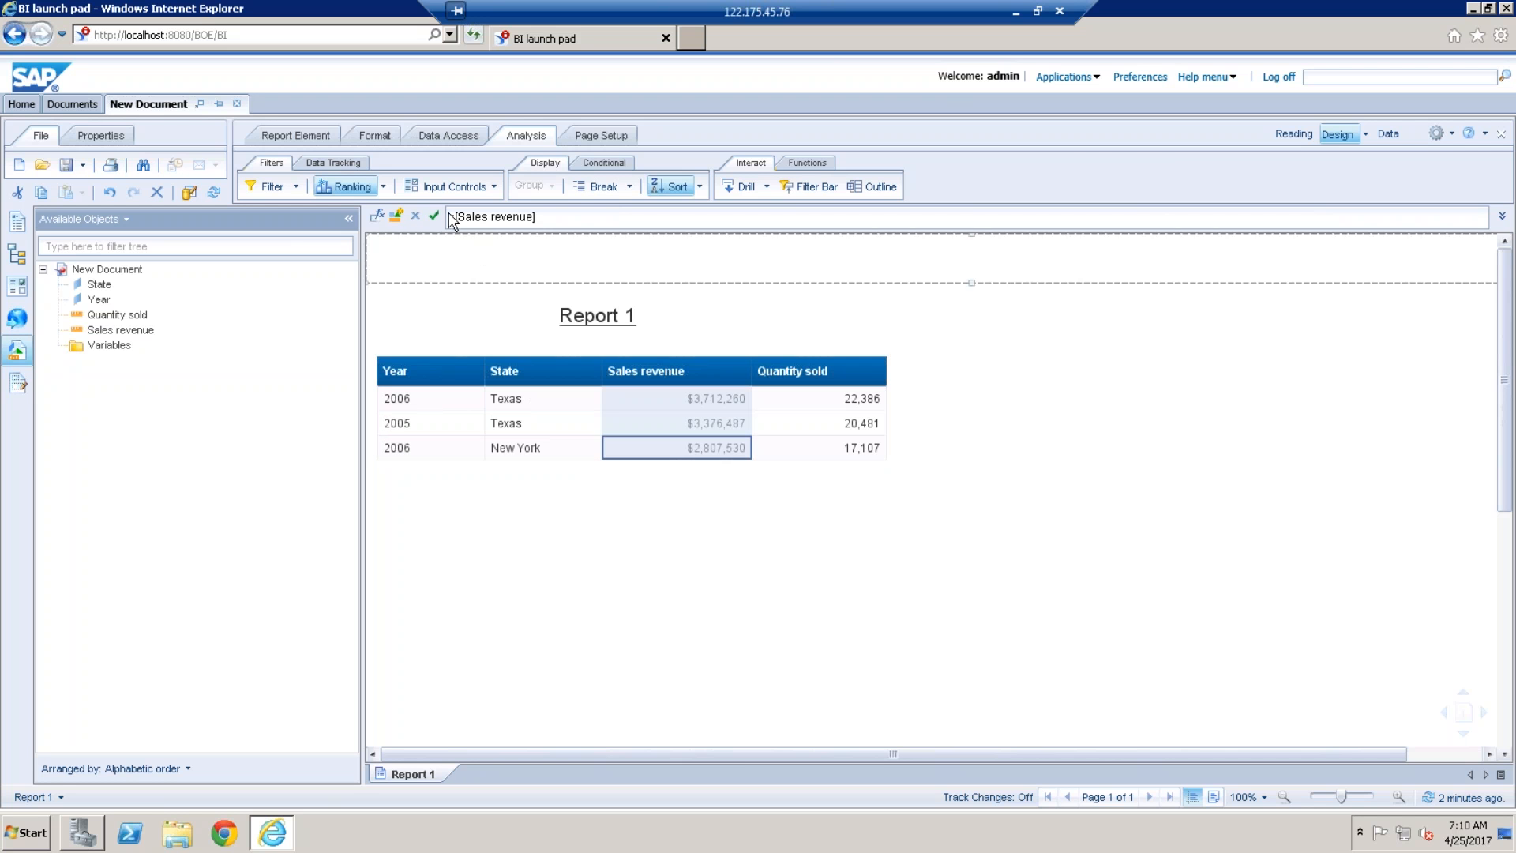
left_click(383, 187)
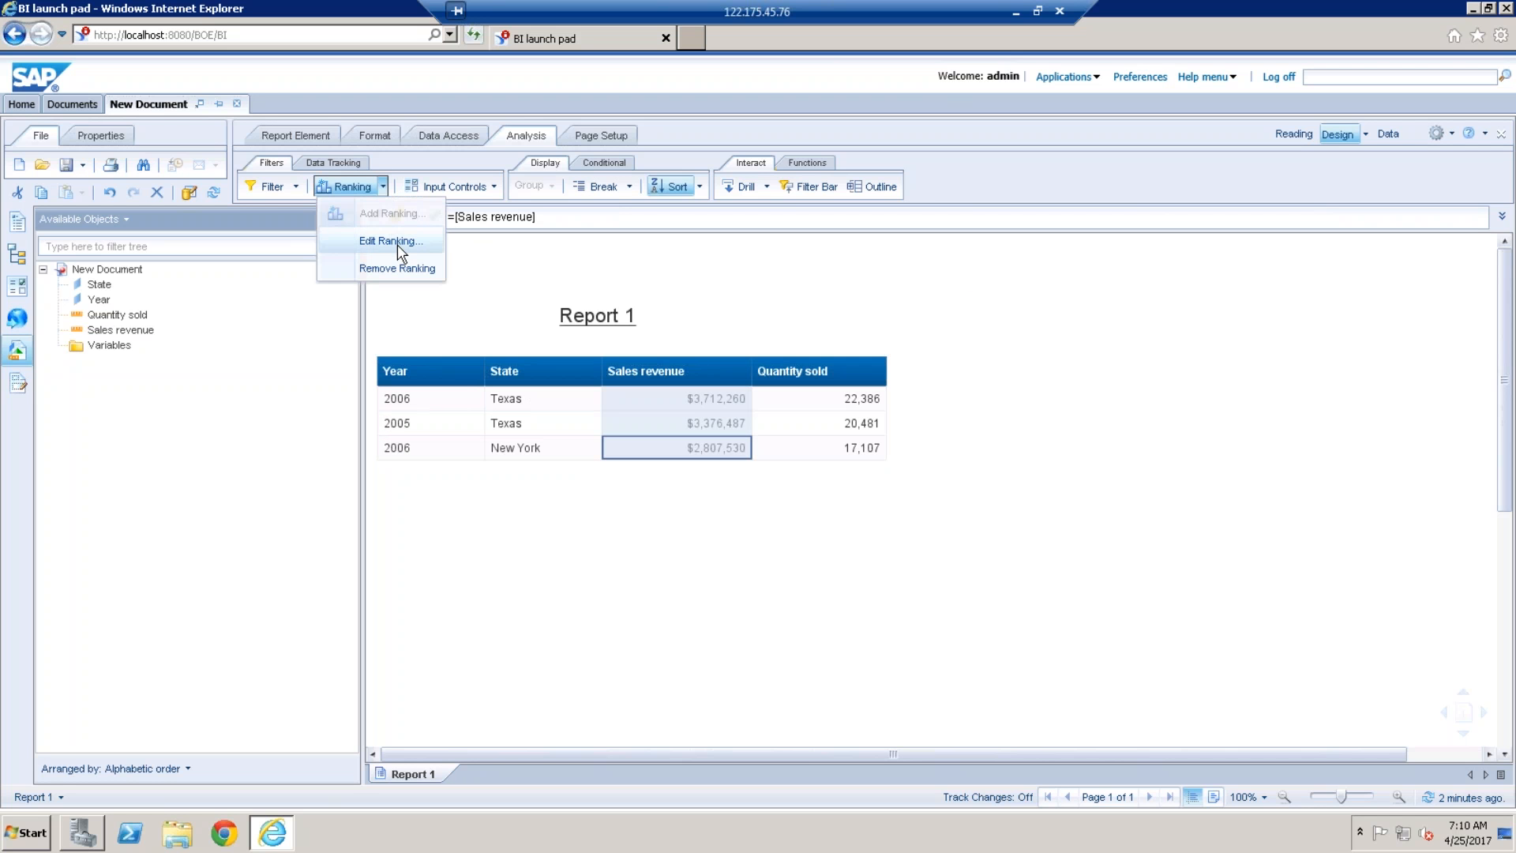
left_click(396, 242)
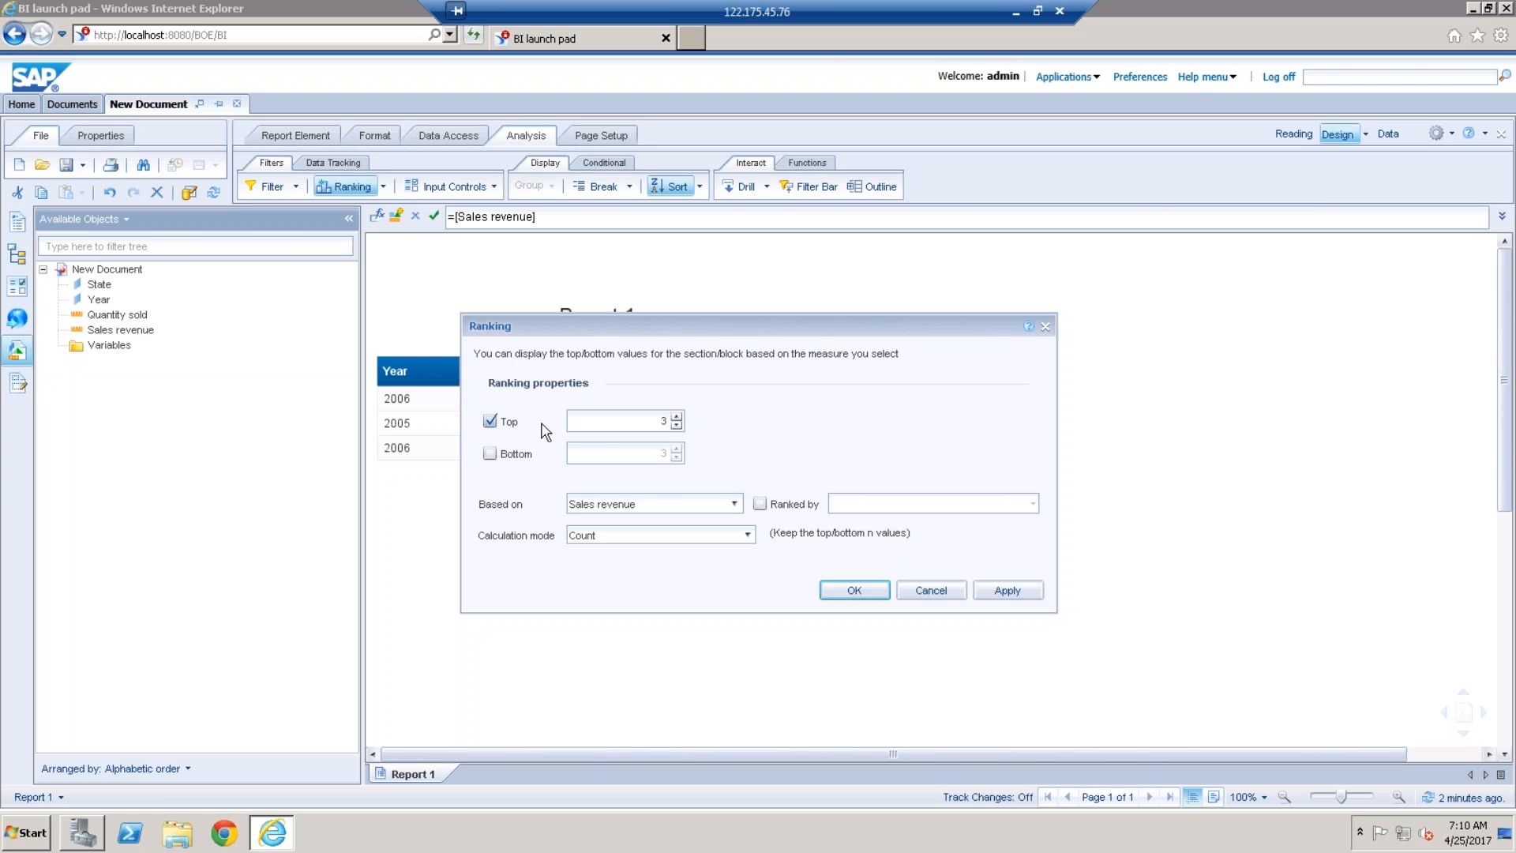
left_click(762, 504)
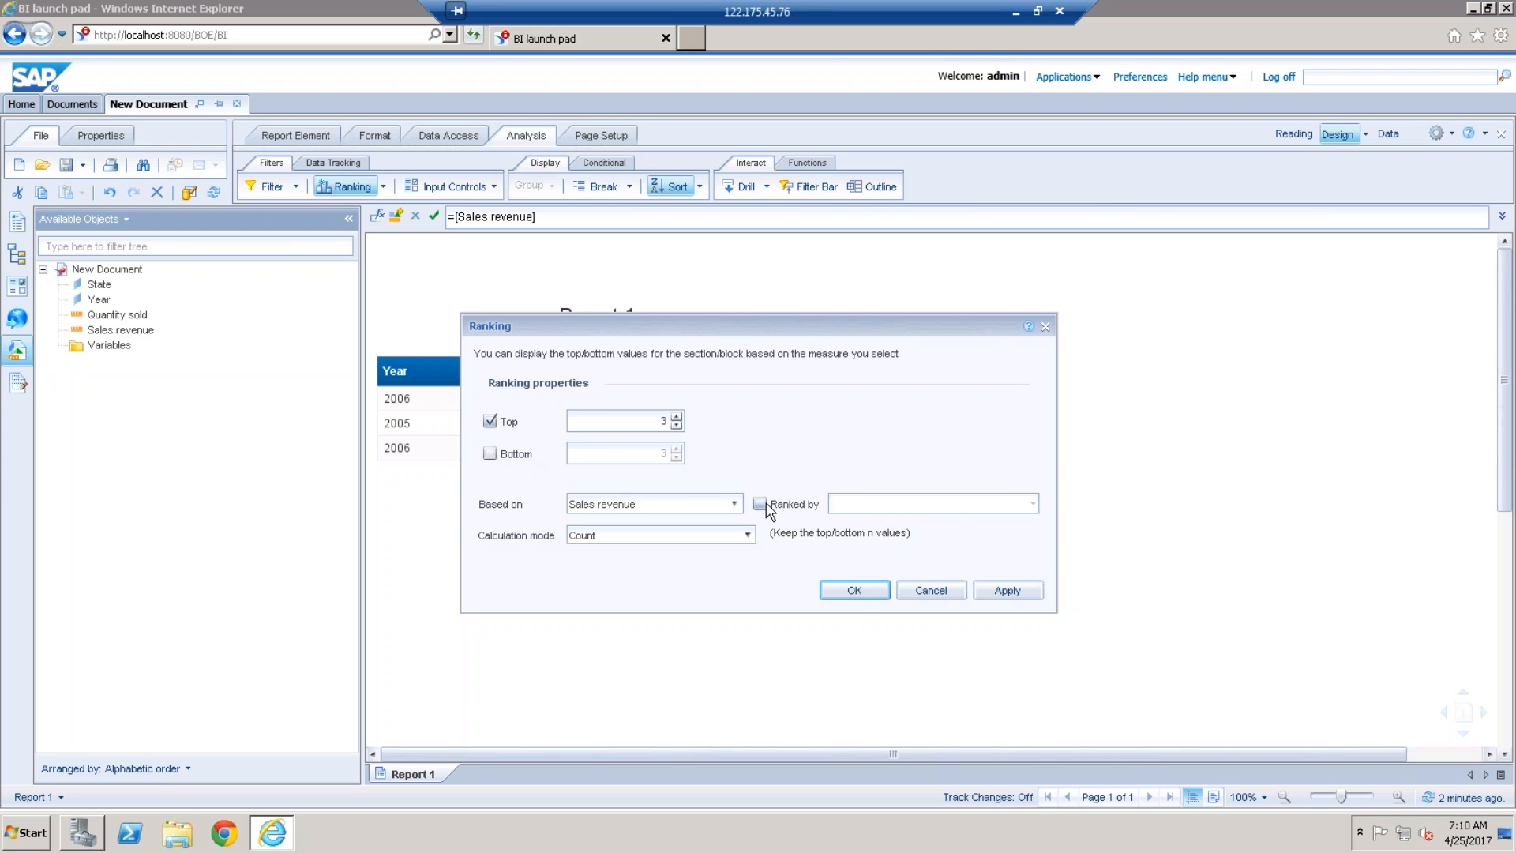
left_click(1032, 504)
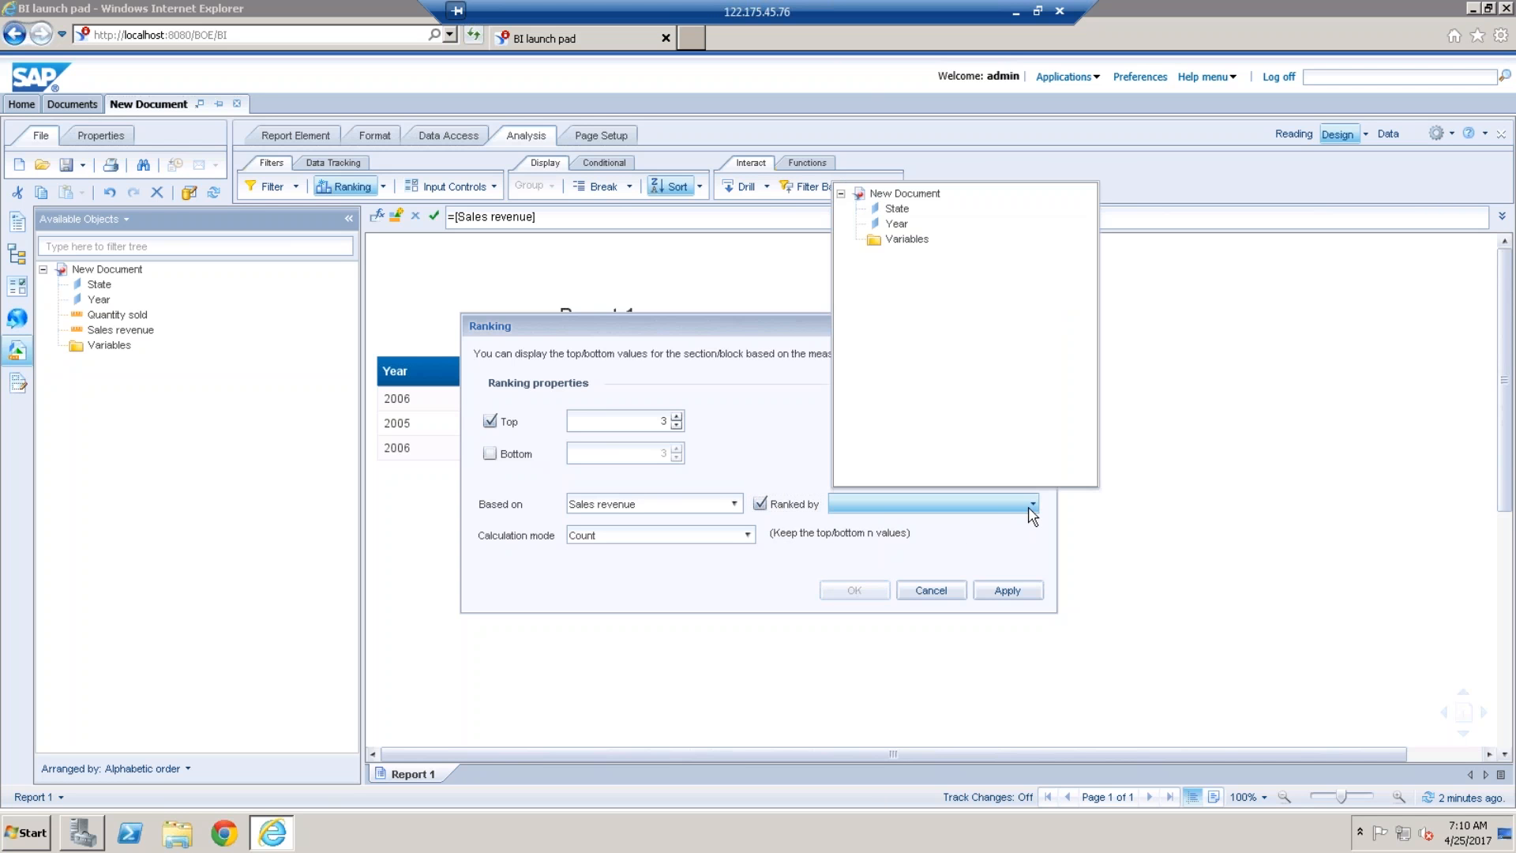
left_click(898, 210)
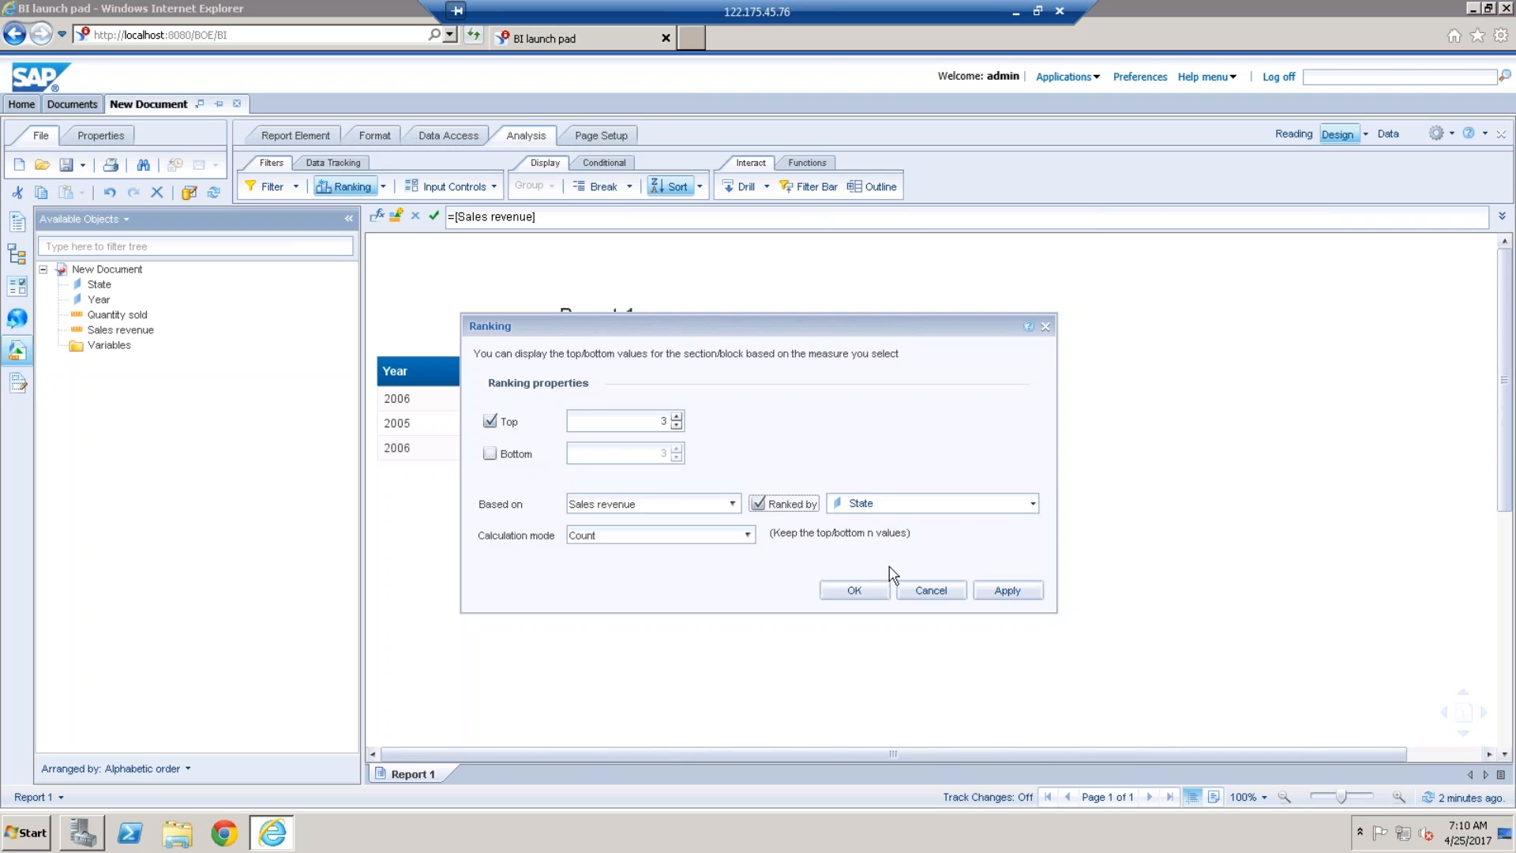
left_click(856, 589)
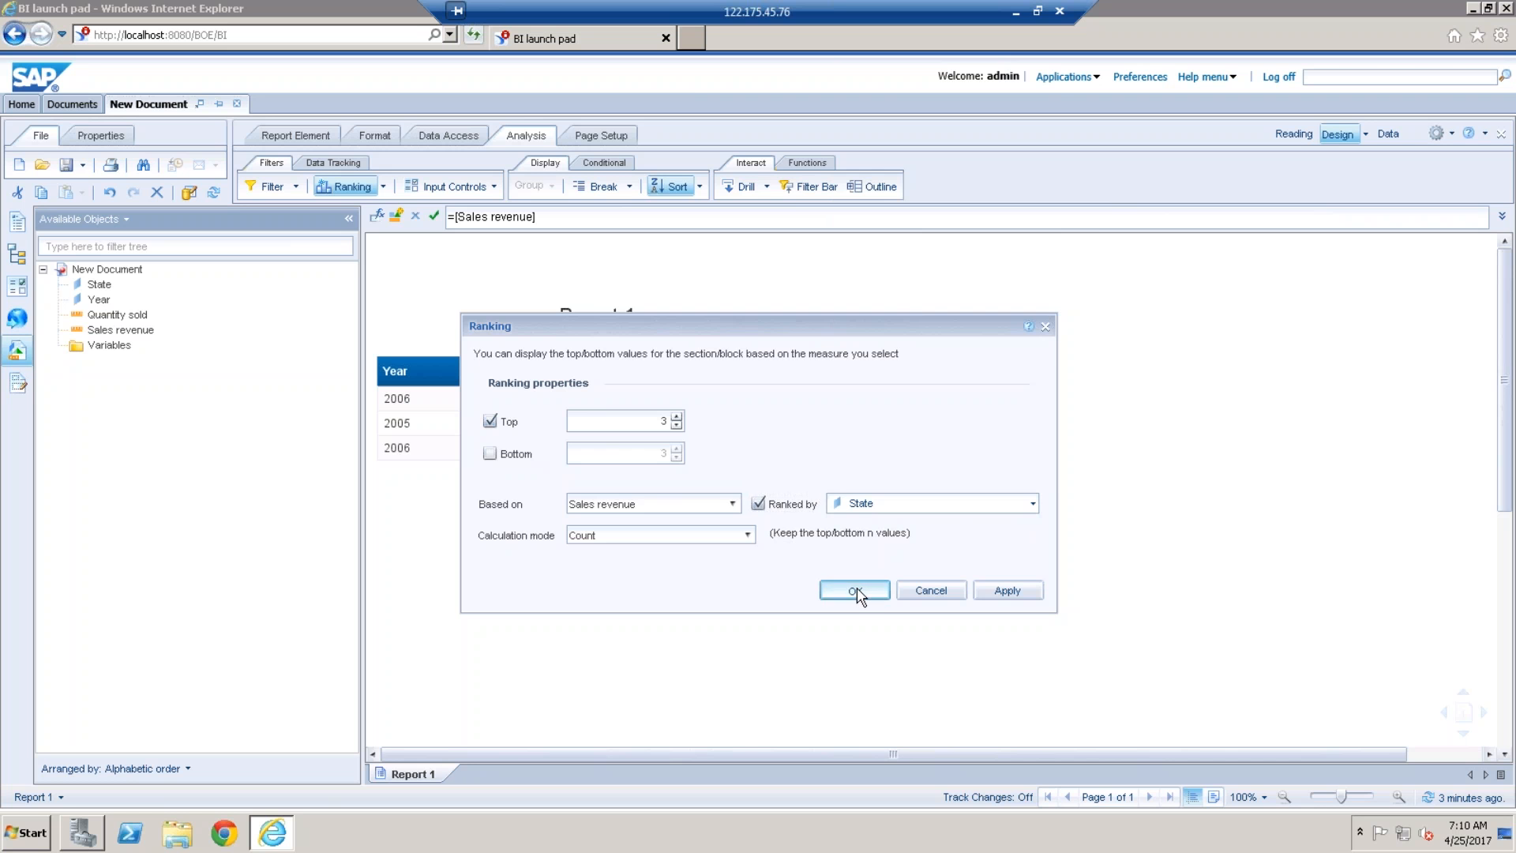
left_click(1479, 43)
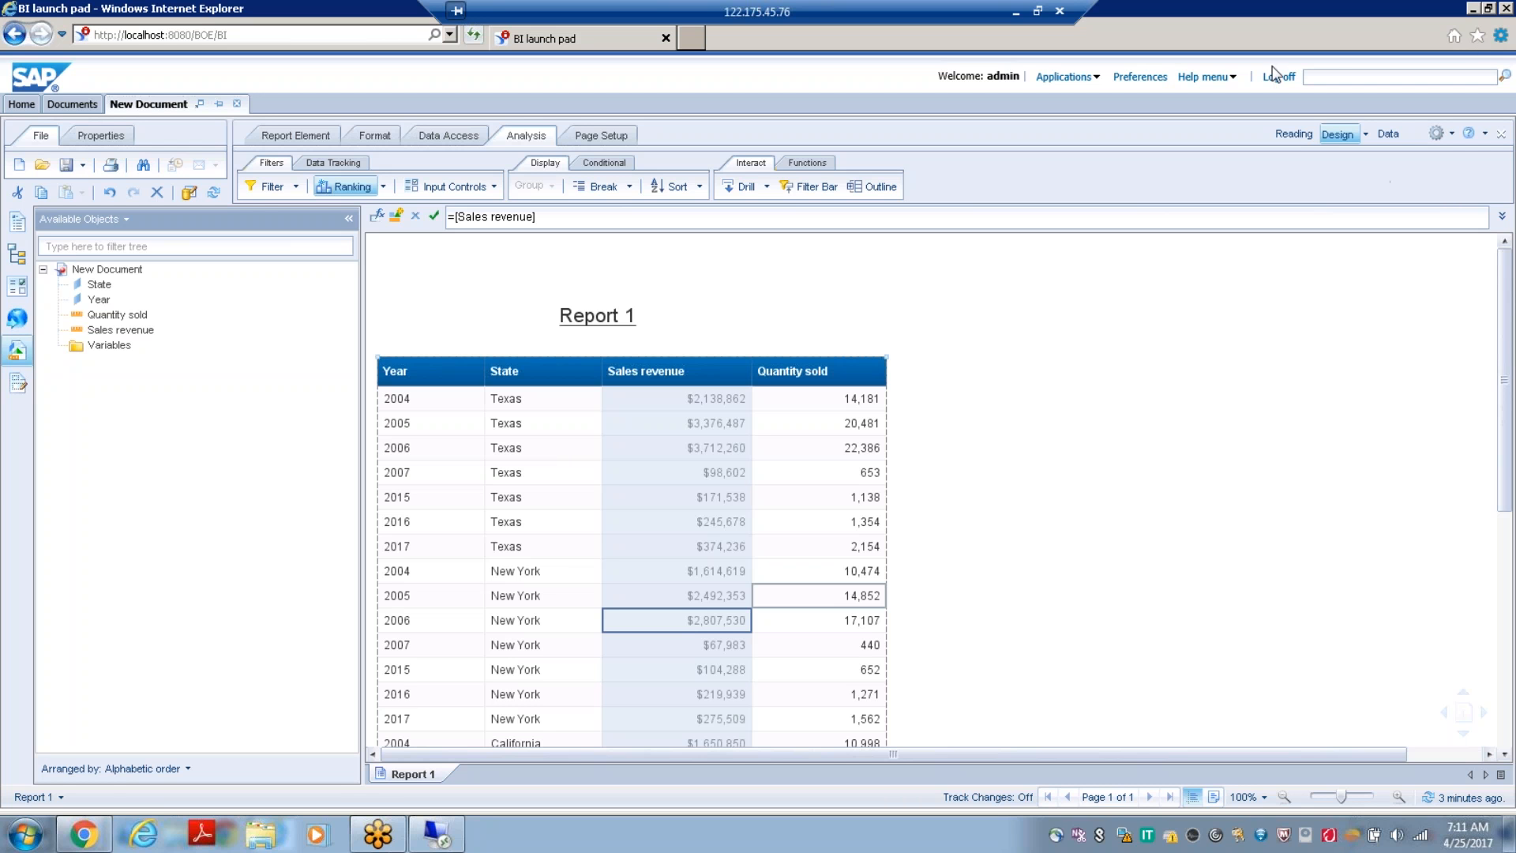
left_click(1141, 332)
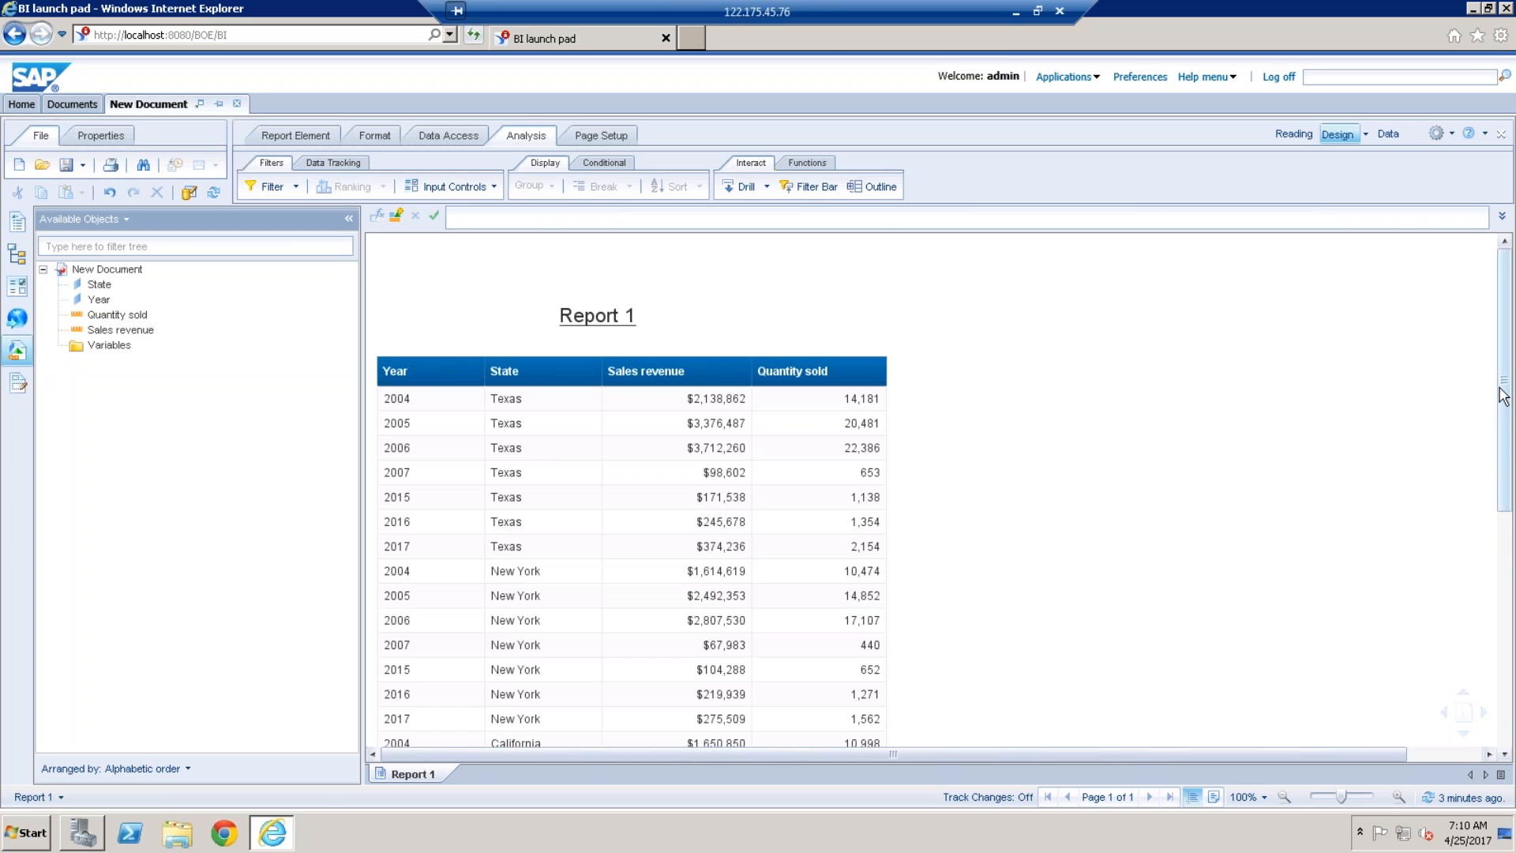
left_click_drag(1501, 476, 1489, 314)
Insert an empty pie chart beside the report table
left_click(308, 138)
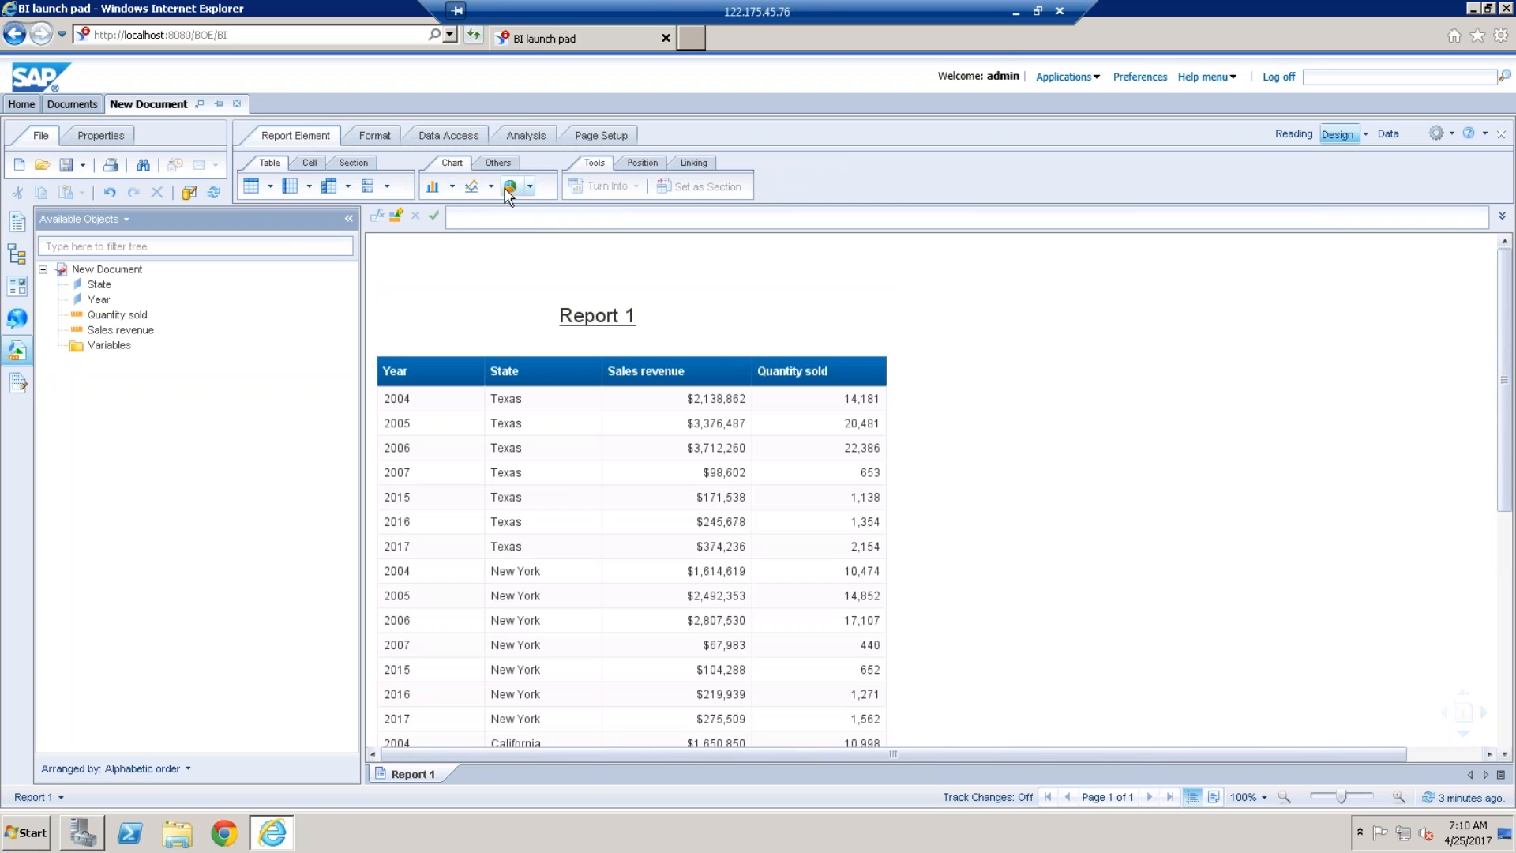
left_click(512, 188)
left_click(981, 388)
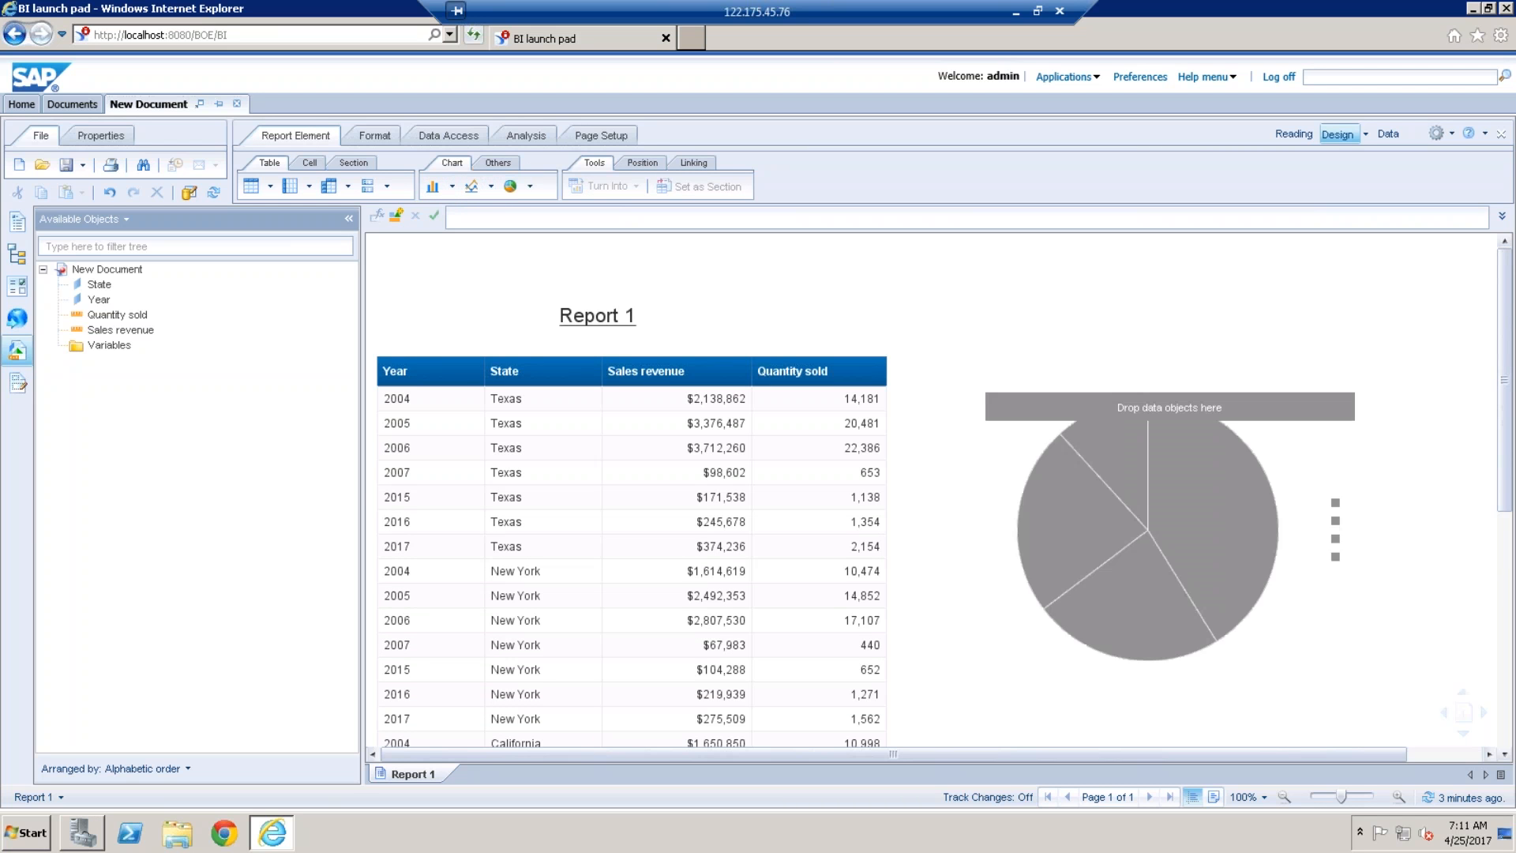
Assign Year and Sales revenue to the pie chart and extend the chart's upper edge upward
left_click(104, 286)
left_click_drag(410, 353, 261, 341)
left_click(100, 301)
left_click_drag(100, 301, 213, 395)
left_click_drag(131, 333, 1122, 545)
left_click_drag(494, 420, 1328, 518)
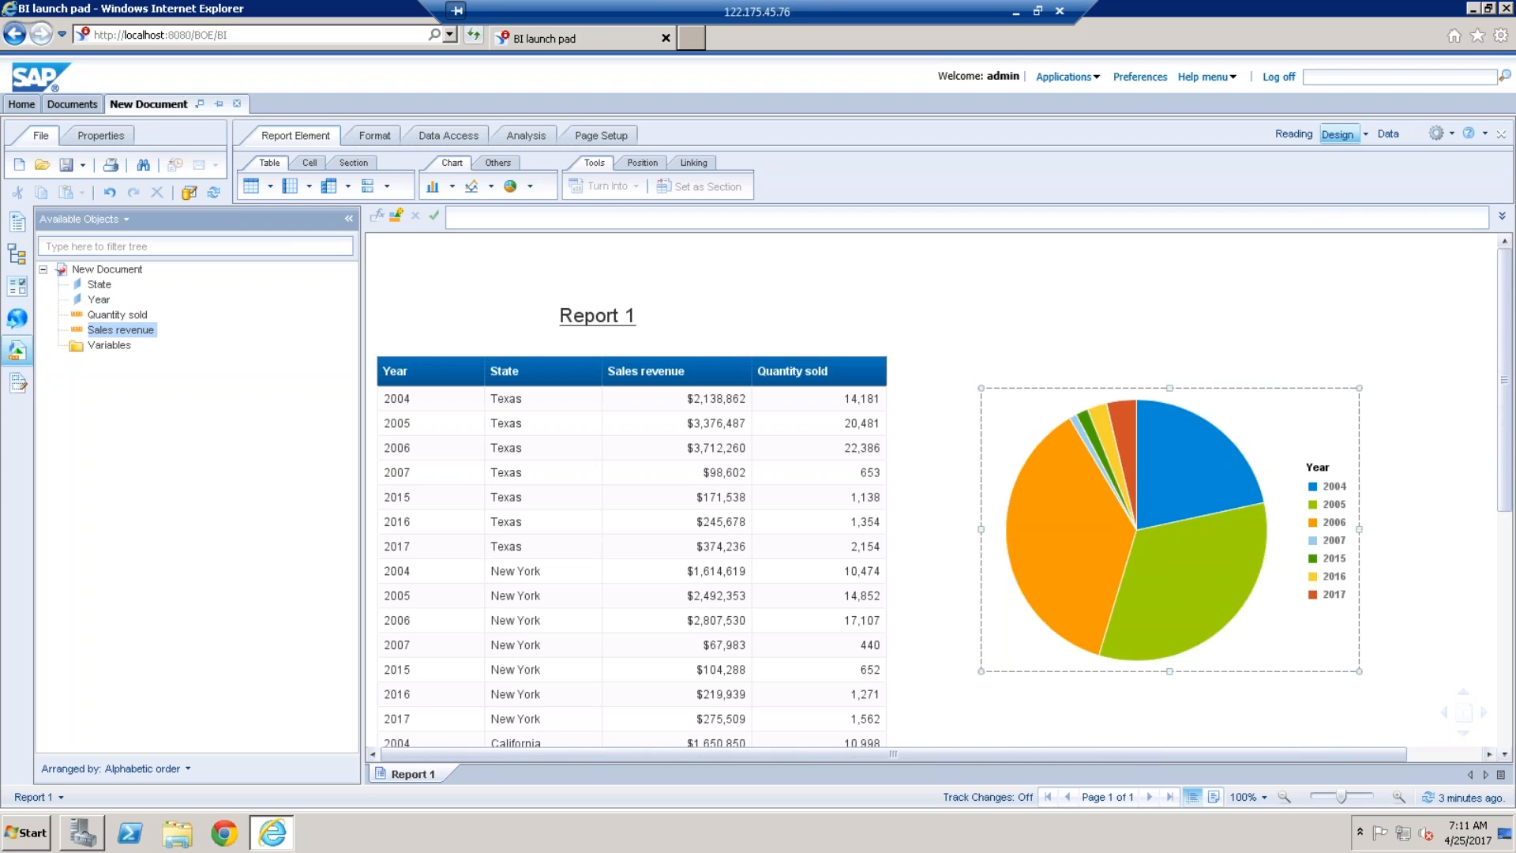
left_click_drag(1170, 381, 1169, 352)
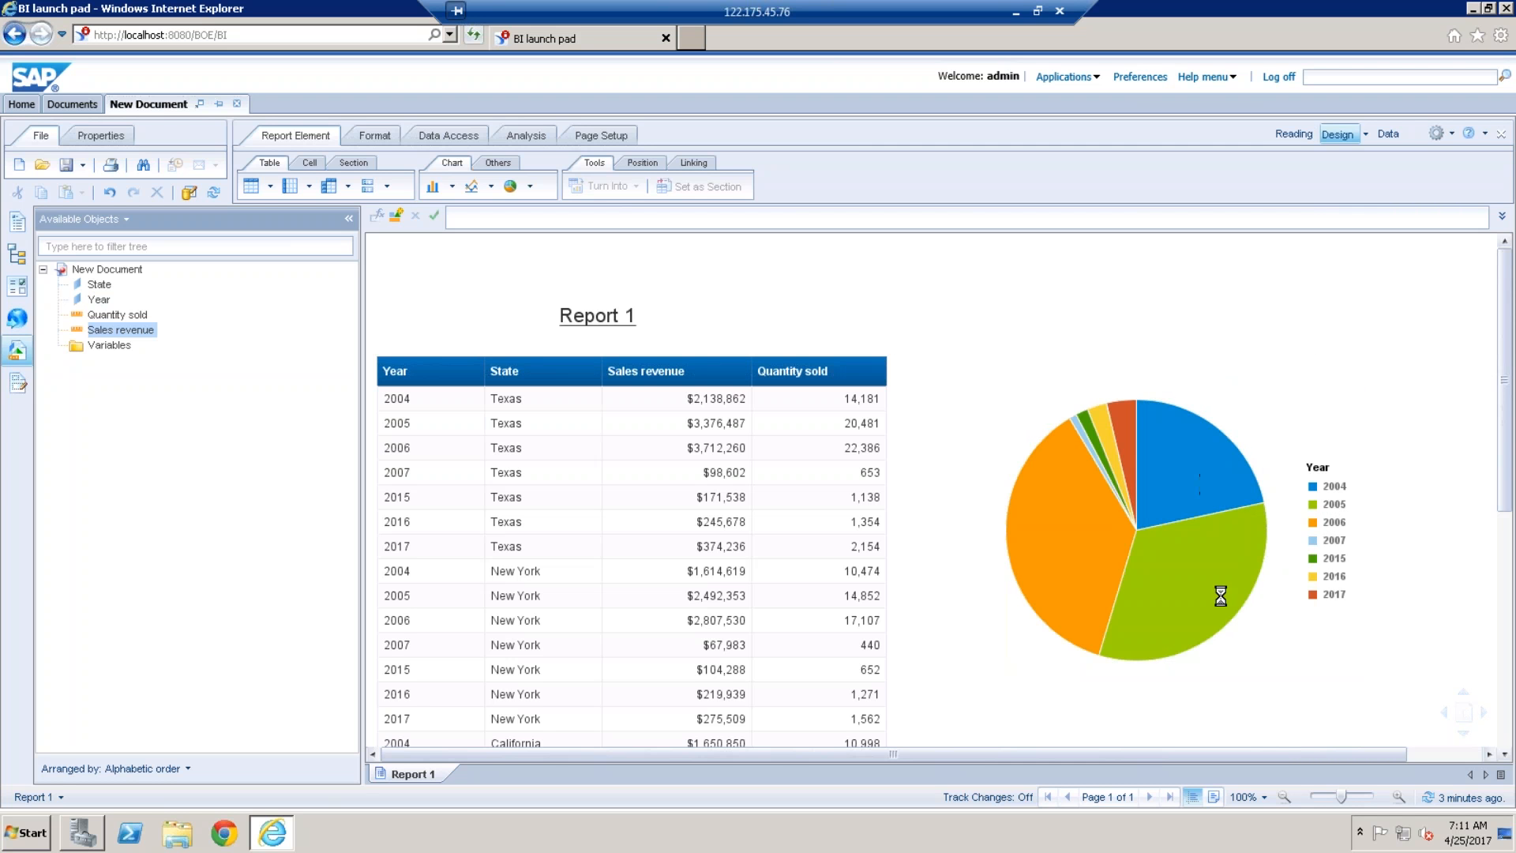
Add a ranking to the pie chart for the top 3 based on Sales revenue, using the Count calculation mode
left_click(1235, 570)
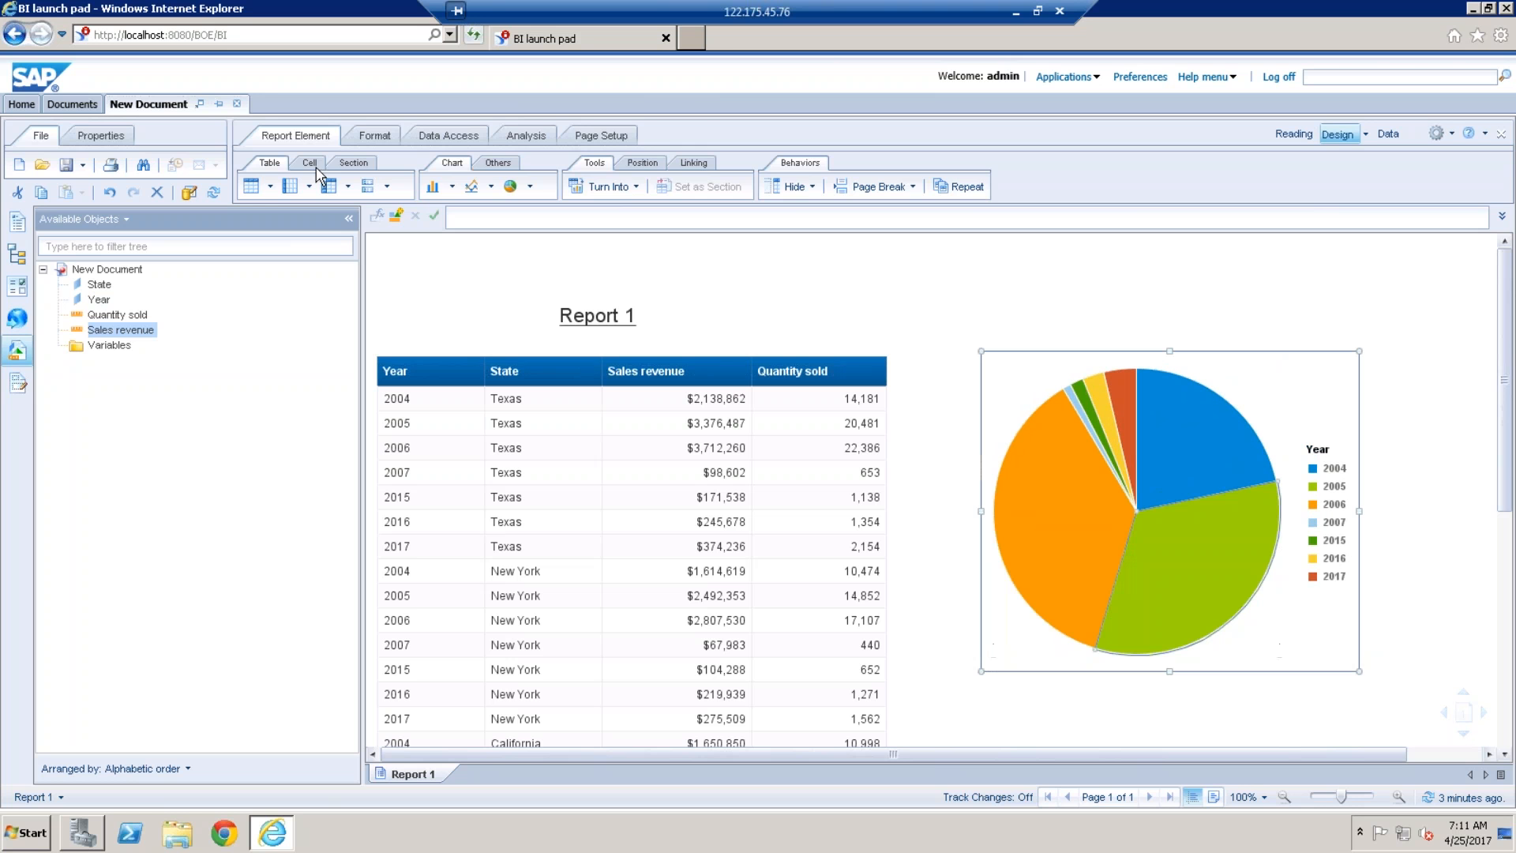
left_click(525, 136)
left_click(383, 187)
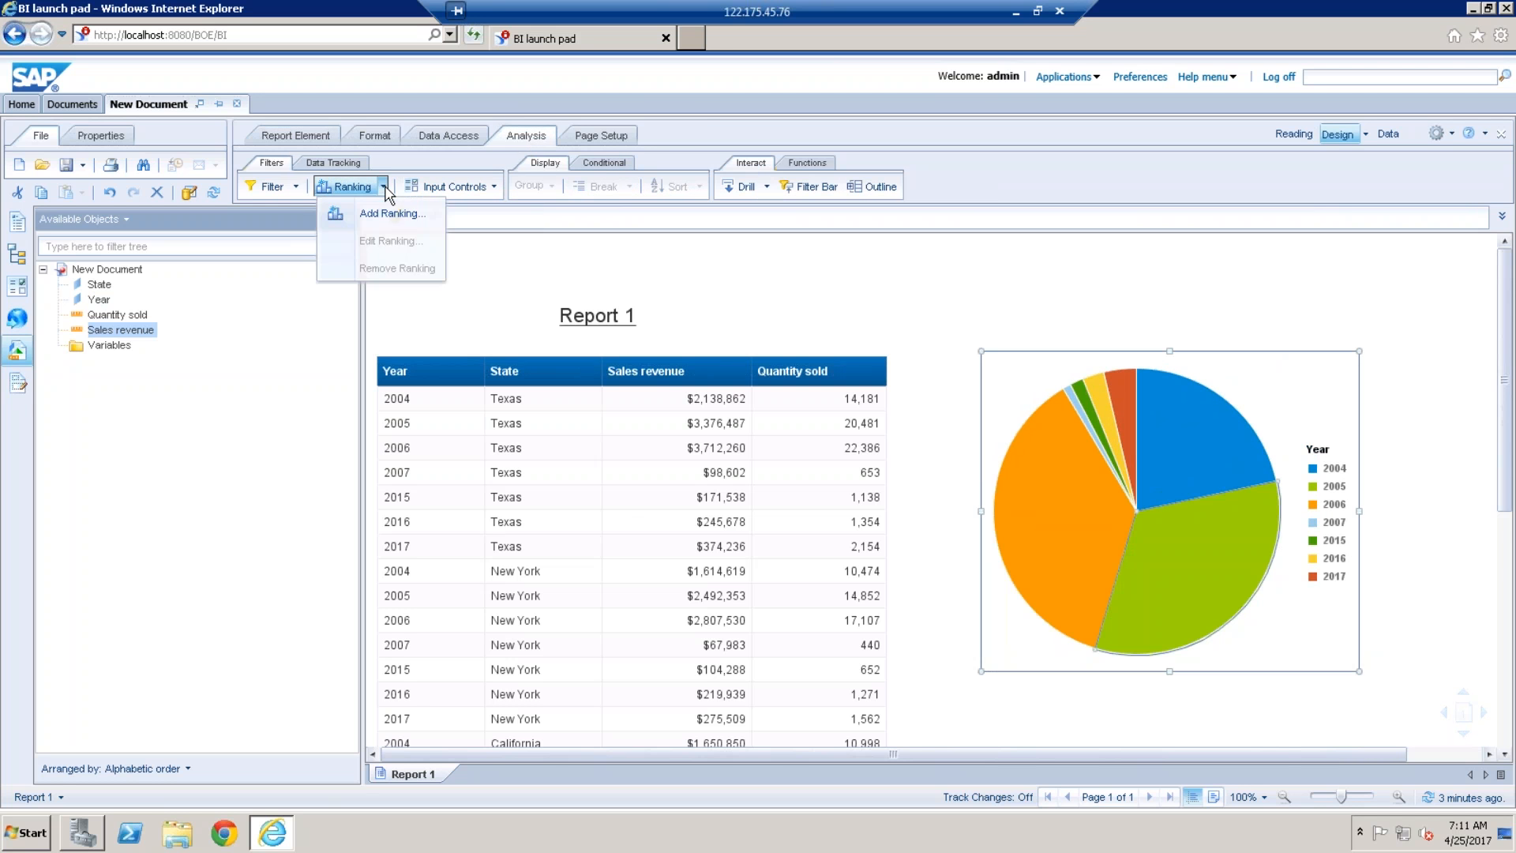
left_click(387, 215)
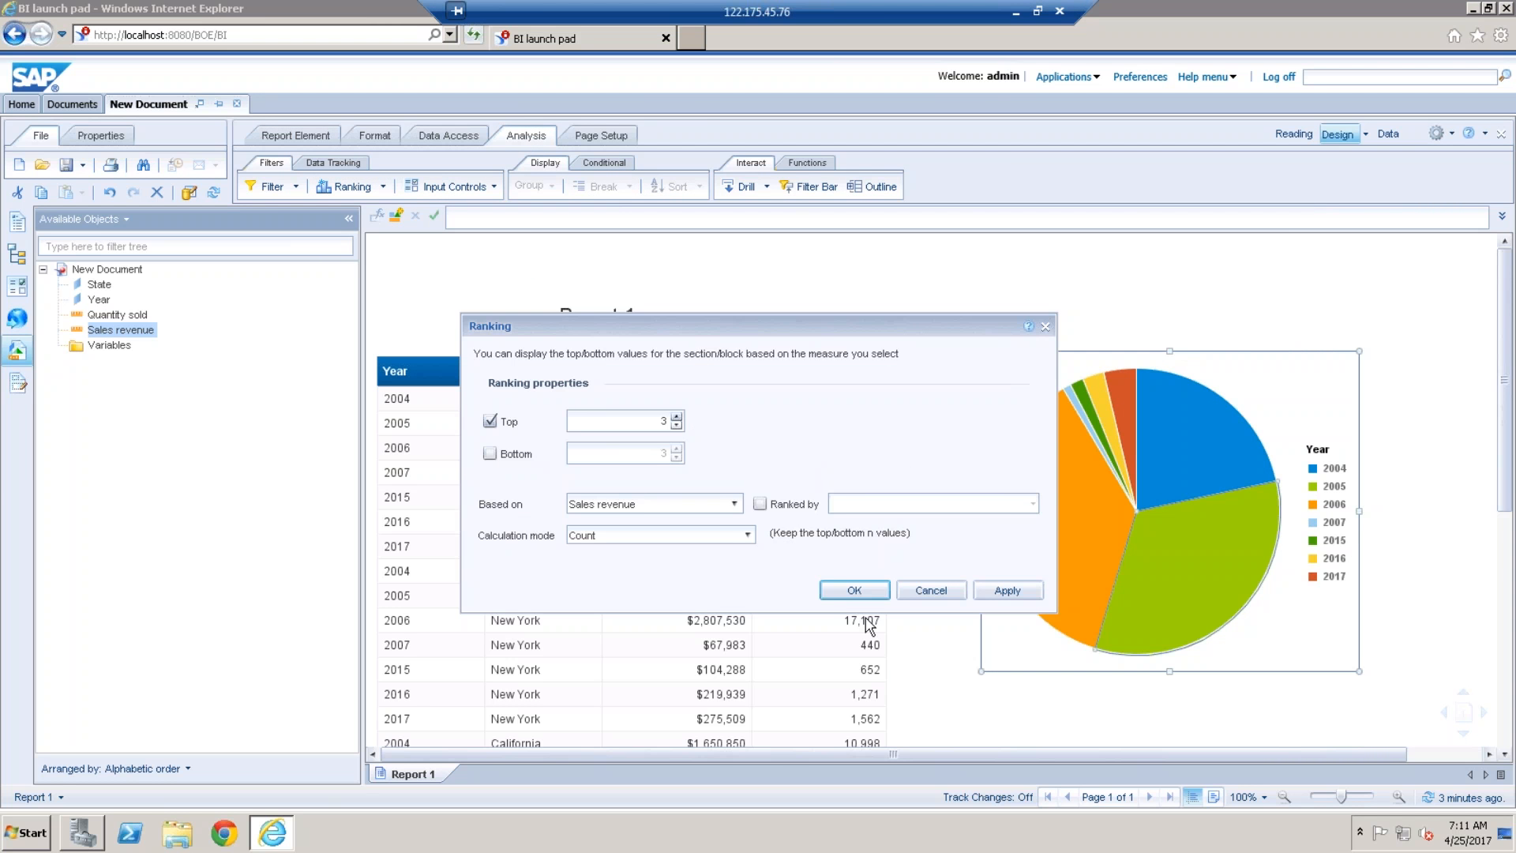
left_click(854, 591)
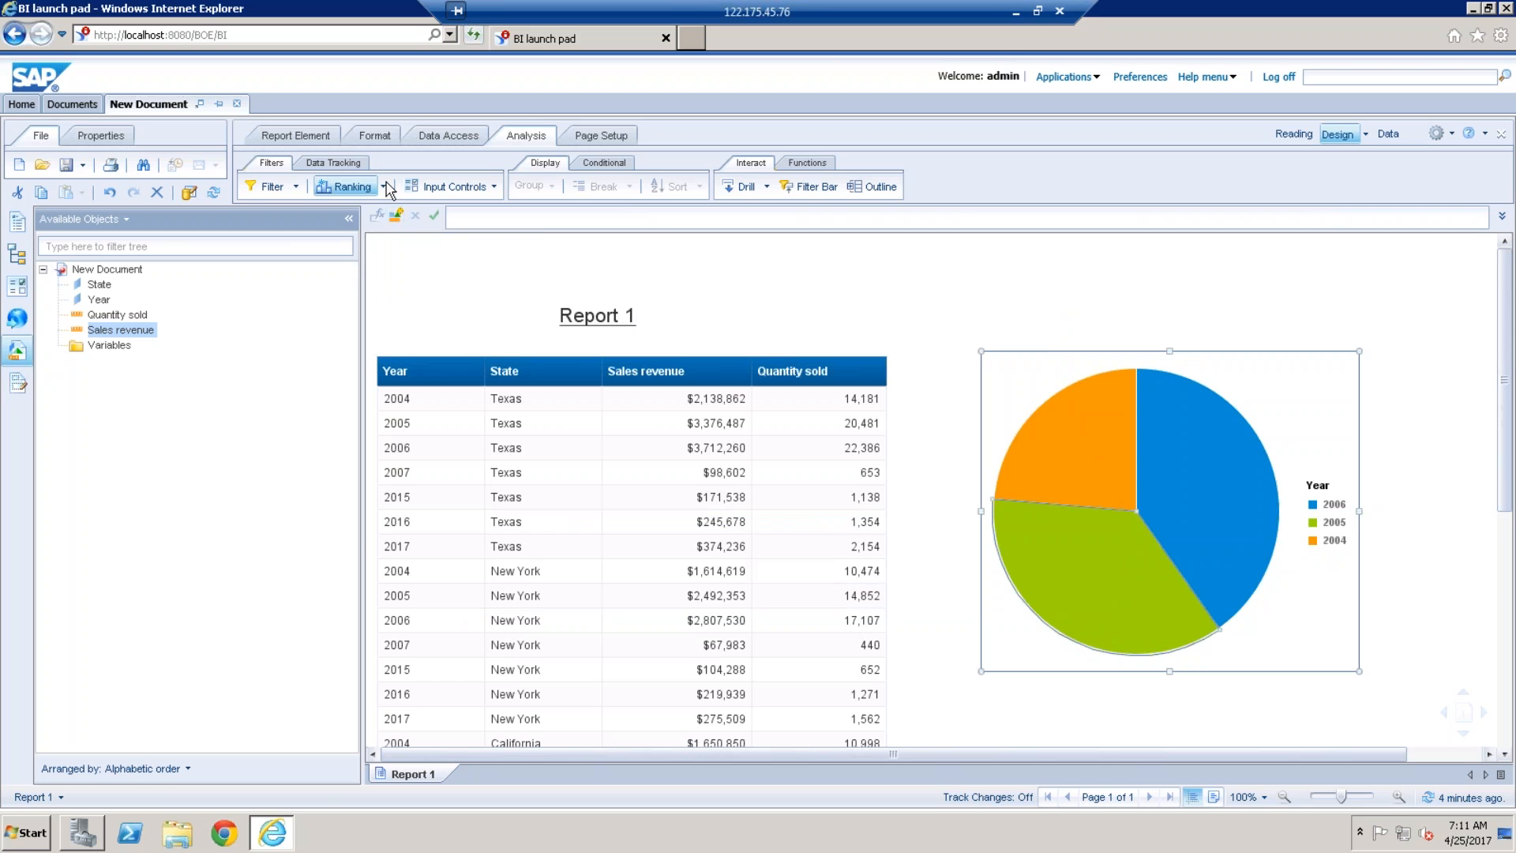
Change the pie chart's ranking to the bottom 4 based on Sales revenue and check the slice values
left_click(384, 187)
left_click(399, 240)
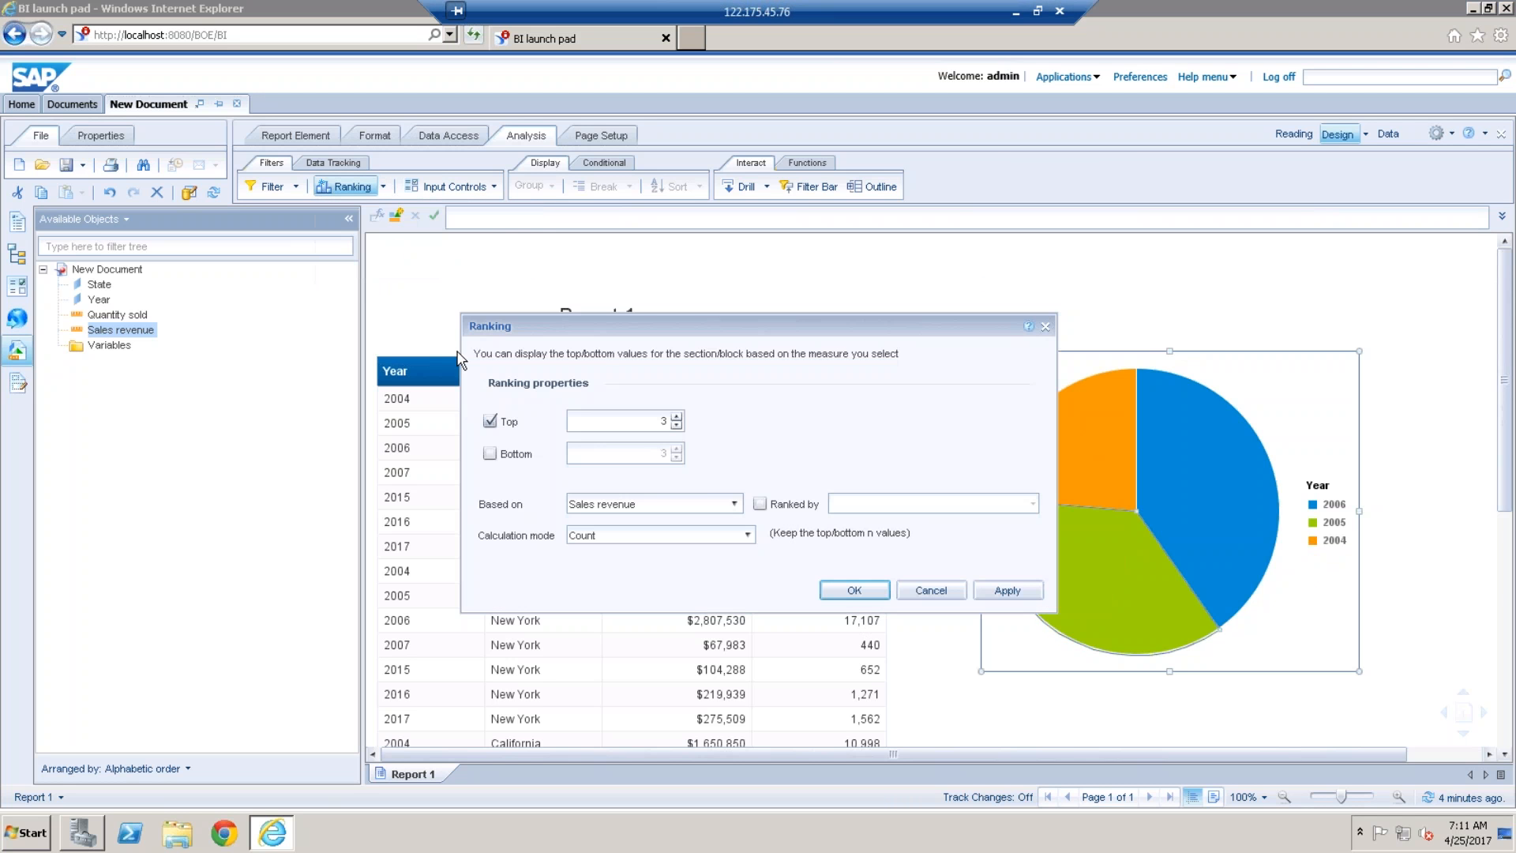
left_click(490, 421)
left_click(491, 455)
left_click(677, 448)
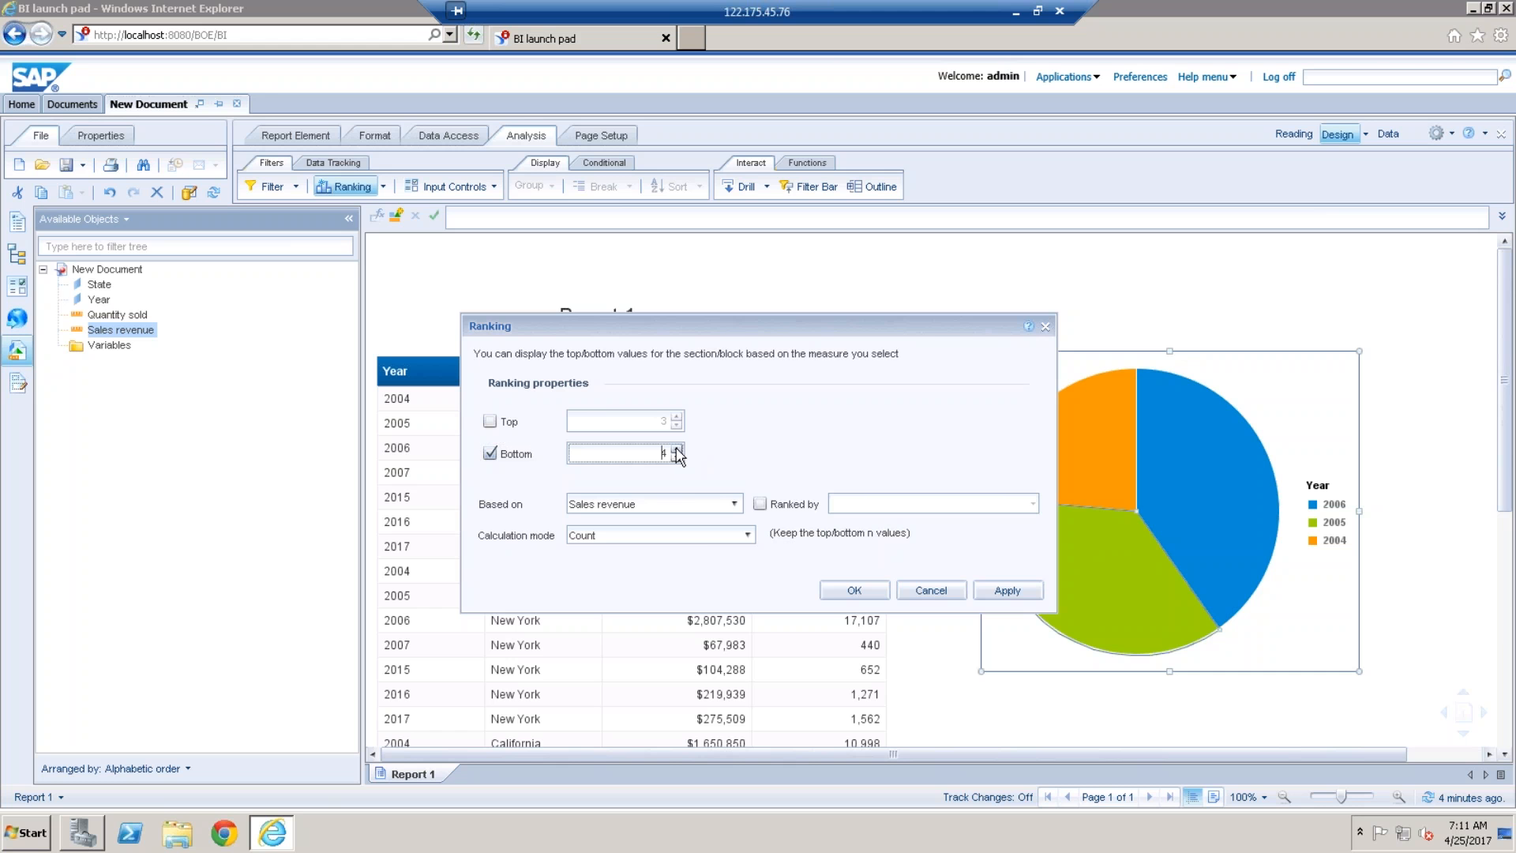
left_click(855, 593)
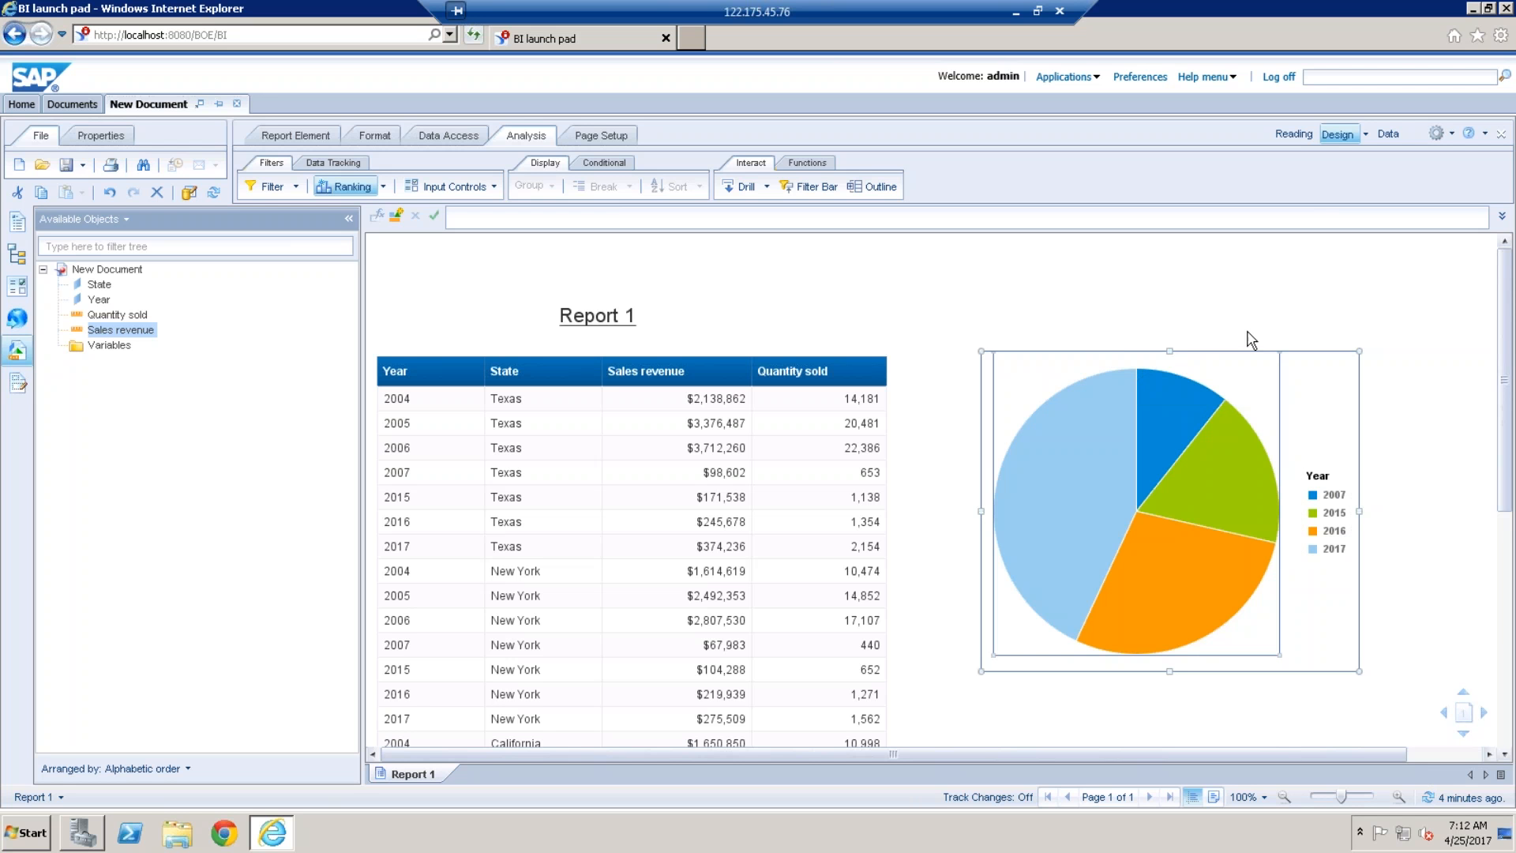
mouse_move(1153, 392)
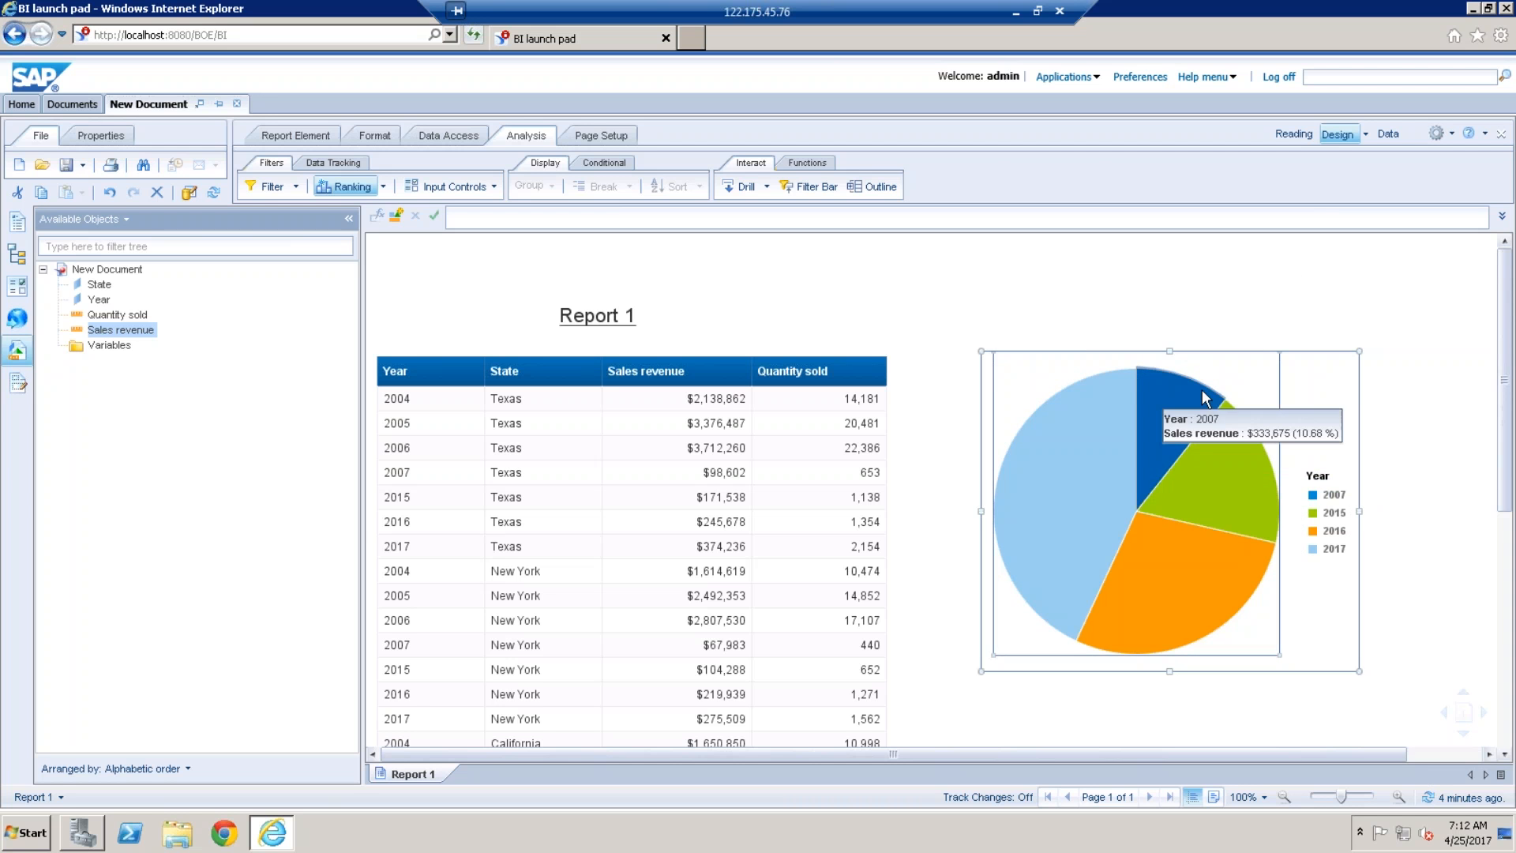
mouse_move(1241, 440)
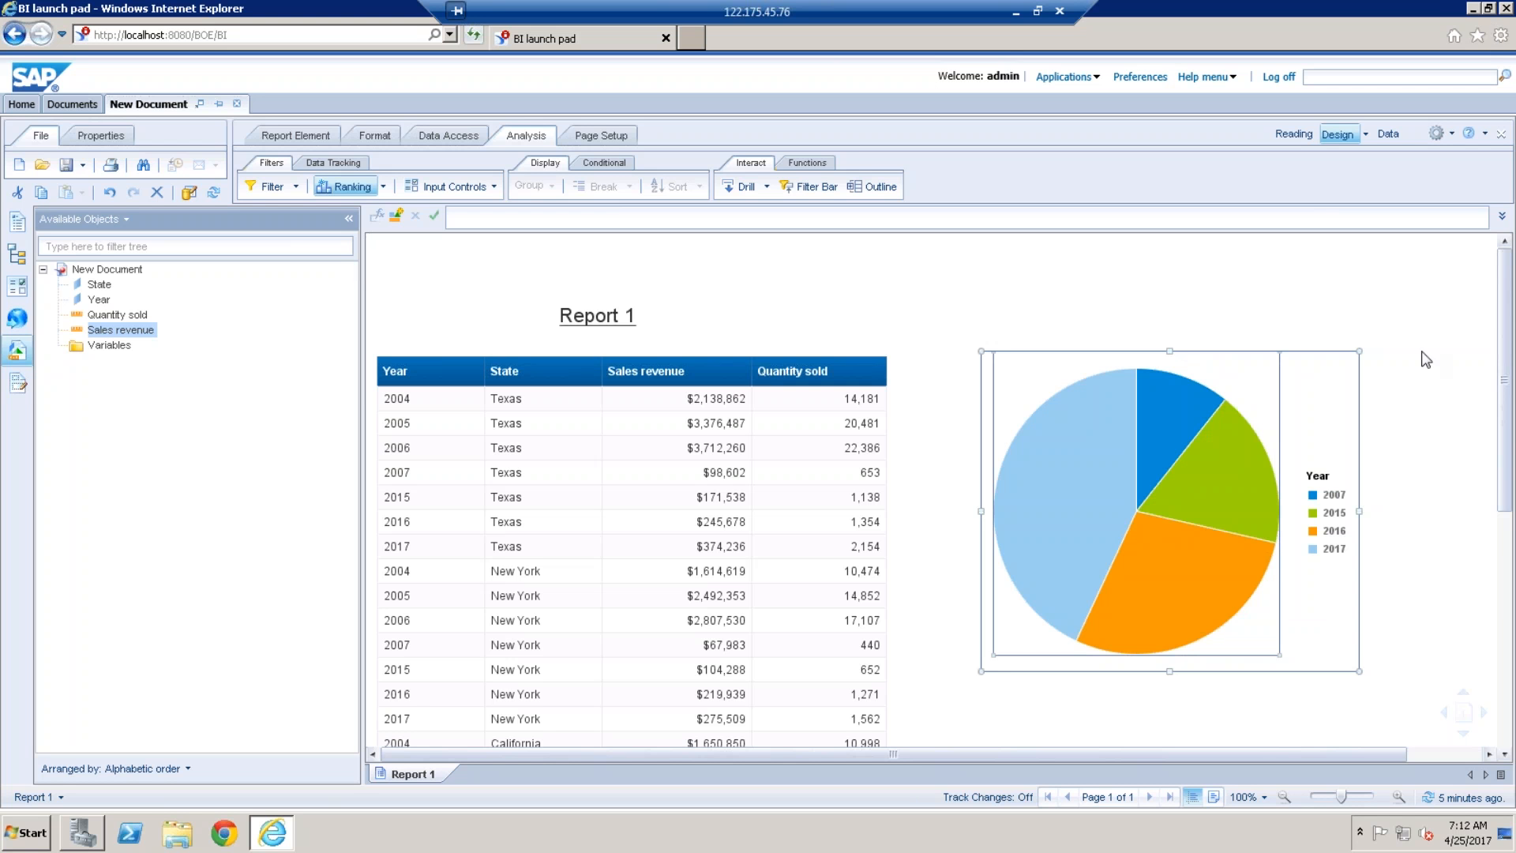
Add State to the pie chart alongside Year and remove the chart's ranking
left_click(101, 286)
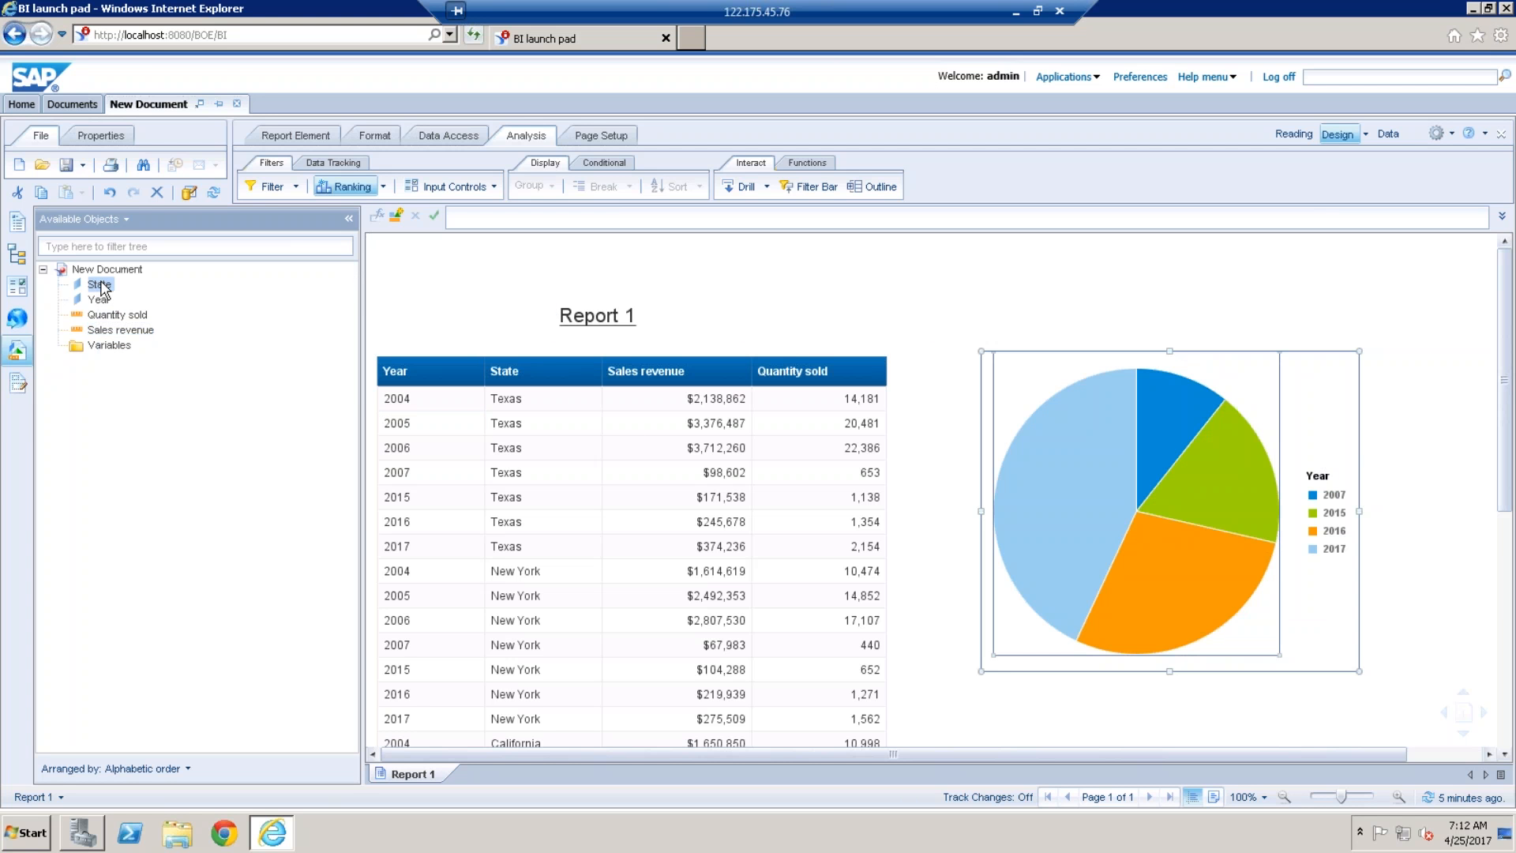
left_click_drag(1110, 505, 1114, 483)
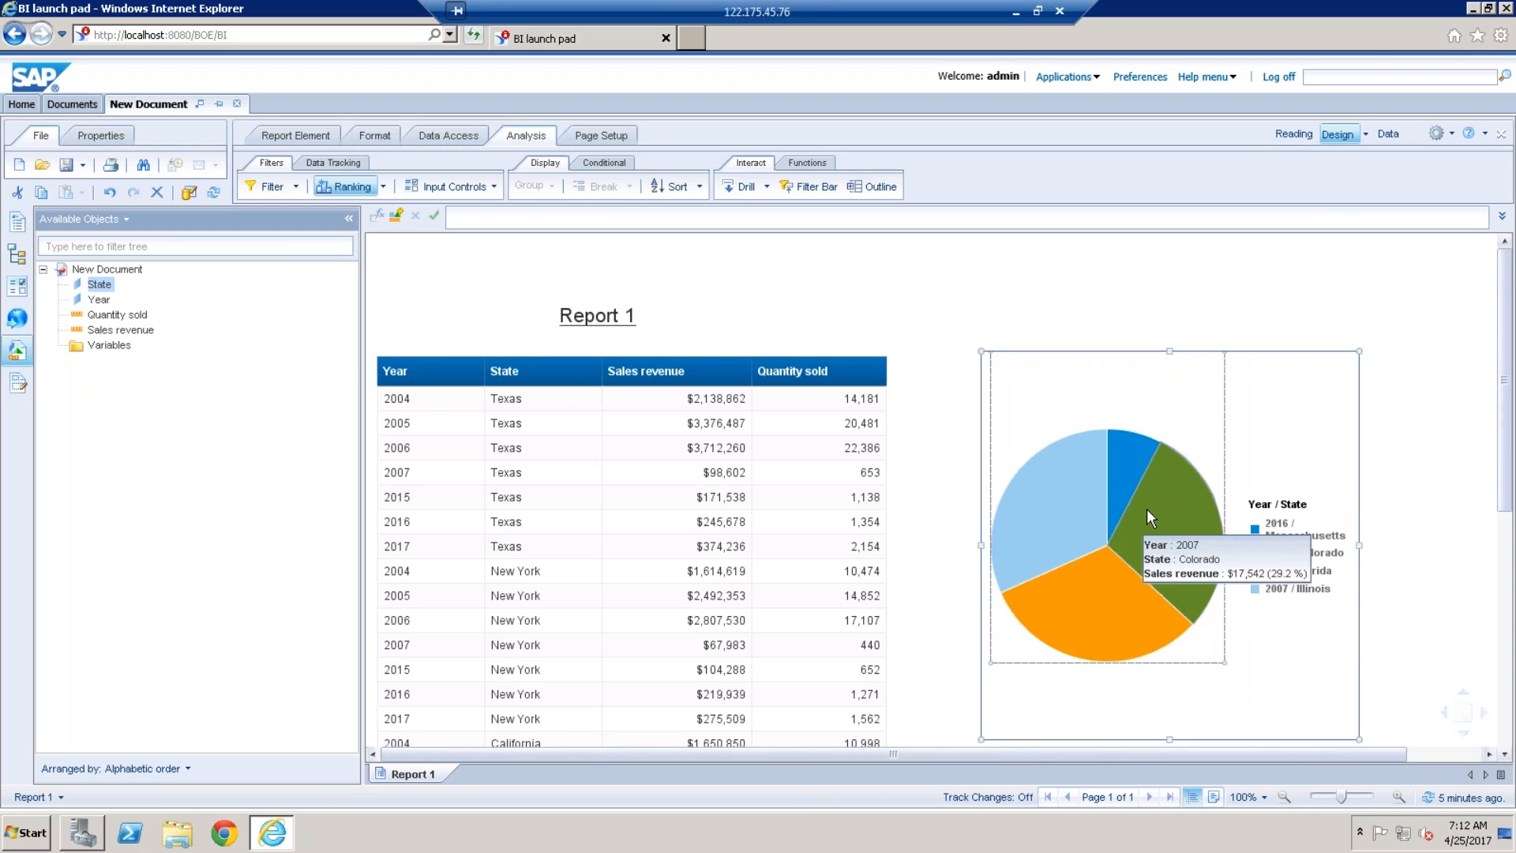
left_click(381, 187)
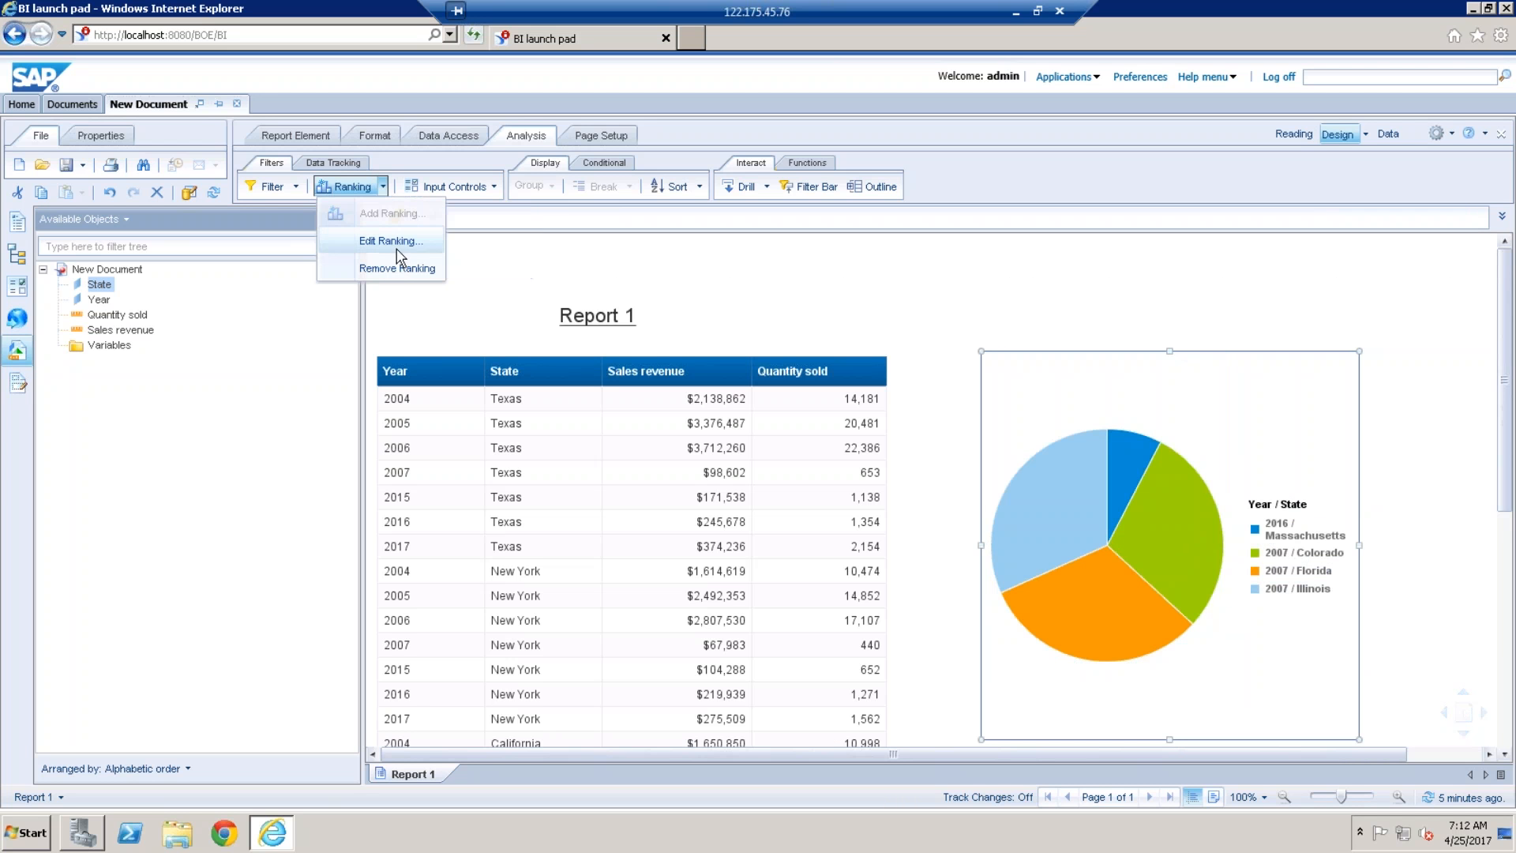
left_click(398, 268)
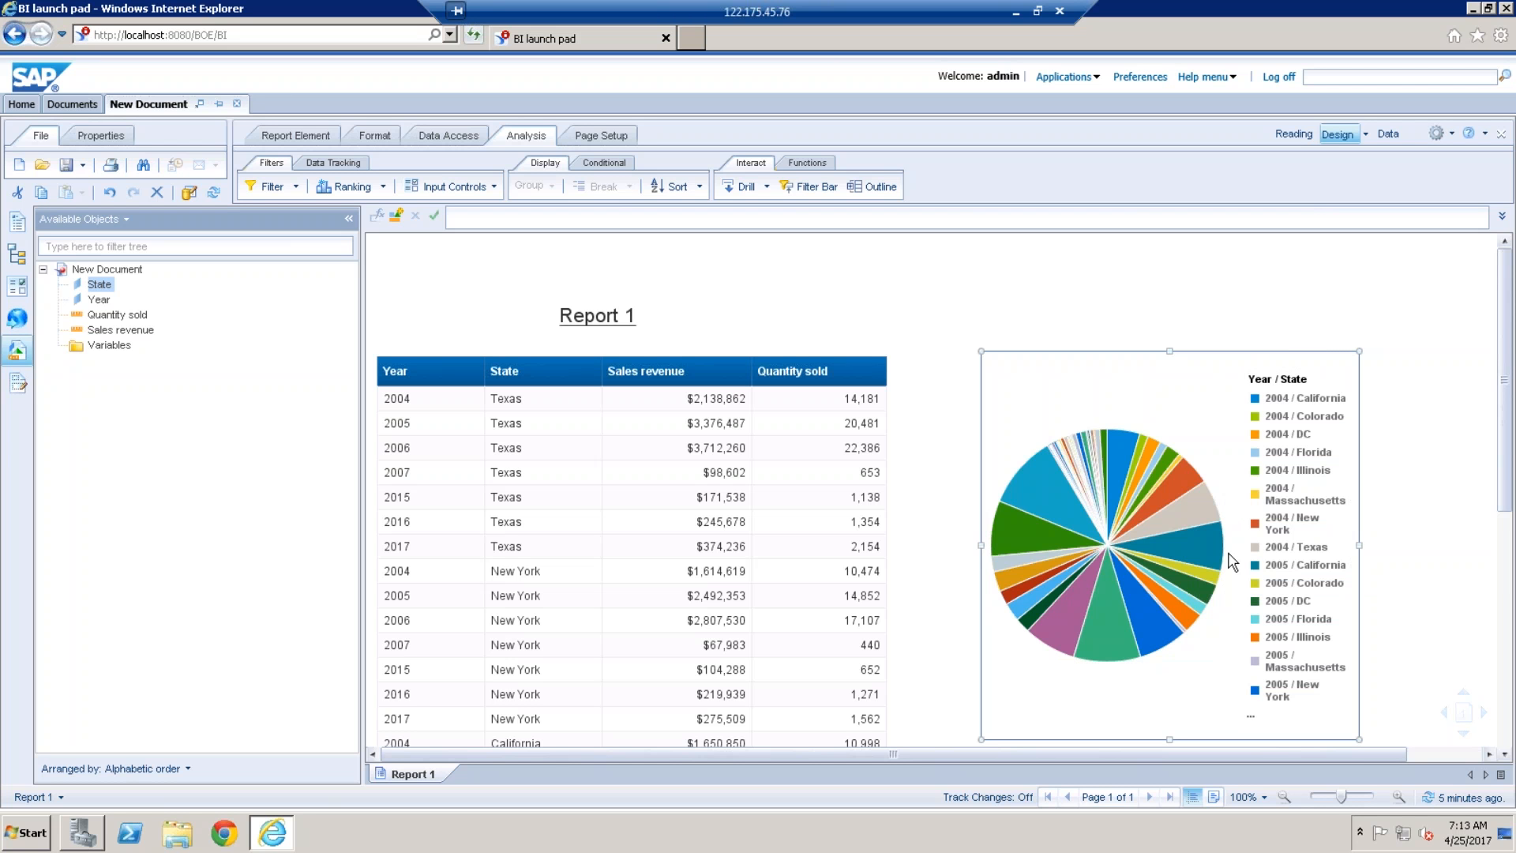
Delete the Year and State pie chart from the report
left_click(1043, 355)
key("Delete")
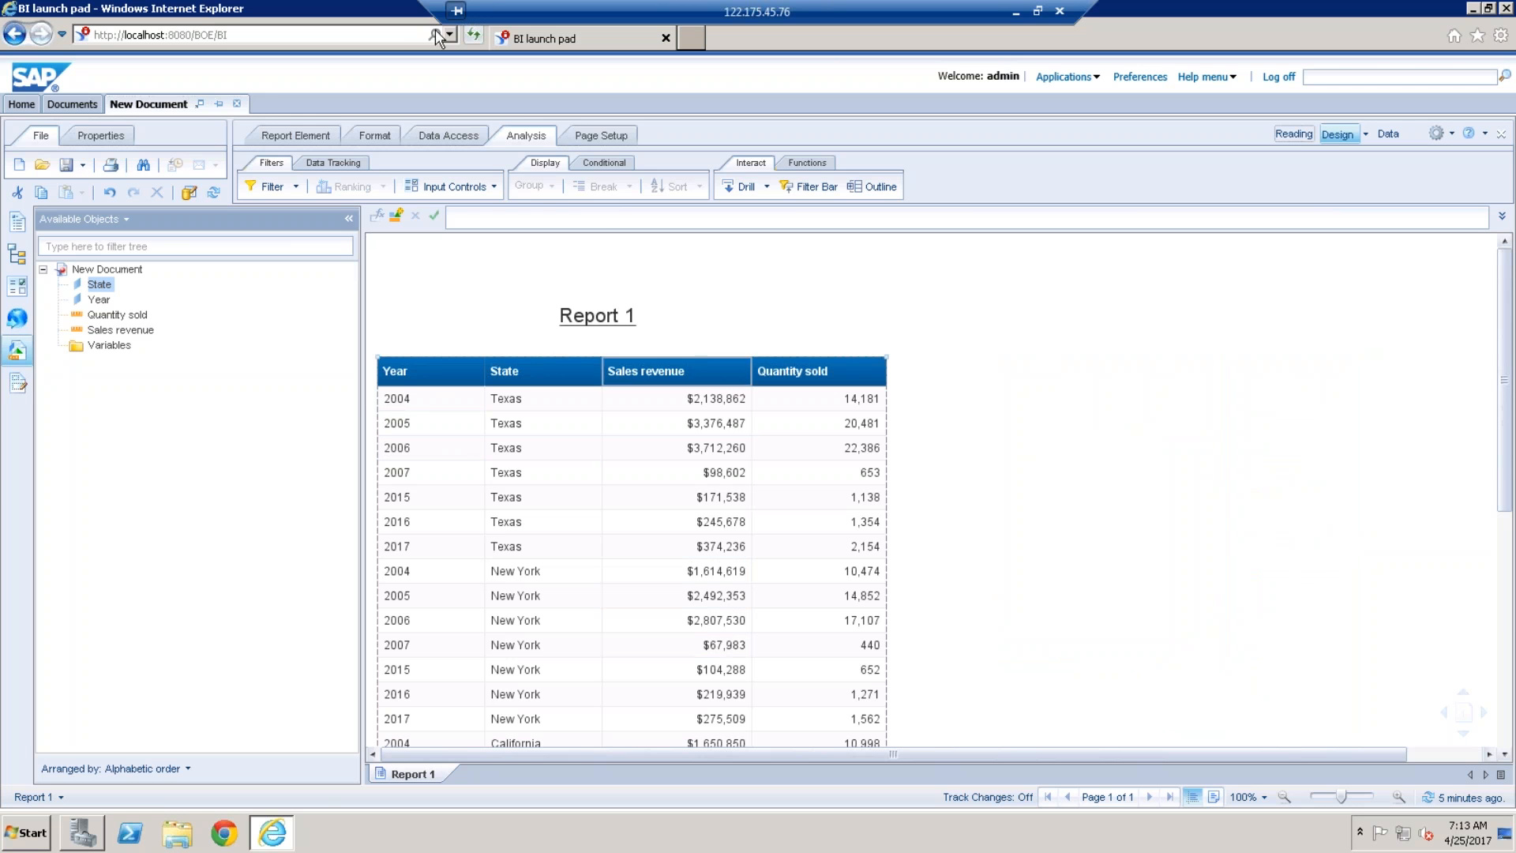
Remove the ranking from the Year, State, Sales revenue and Quantity sold table
left_click(597, 316)
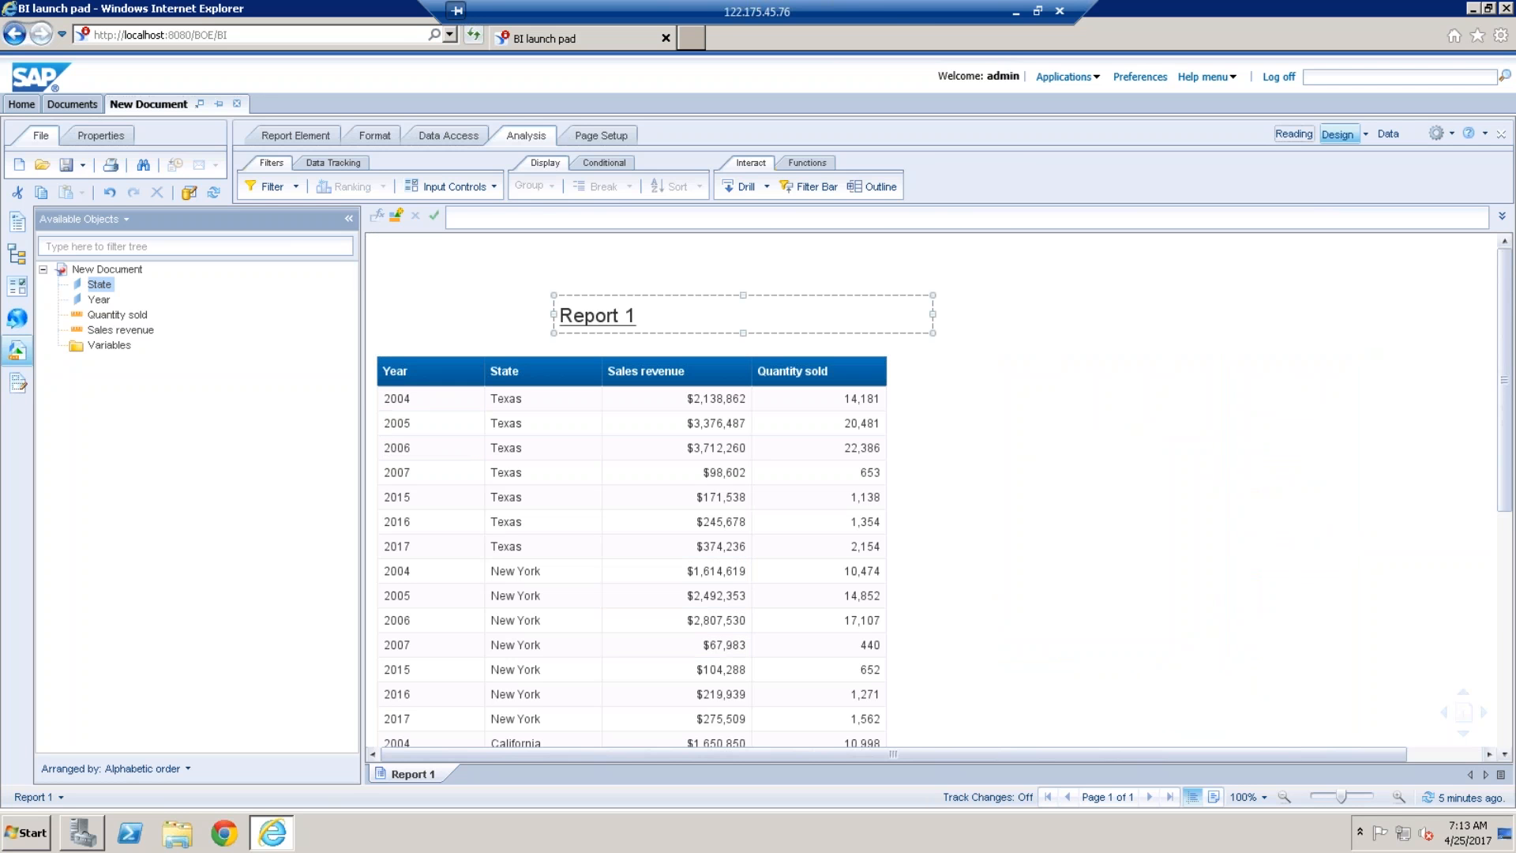
left_click(449, 132)
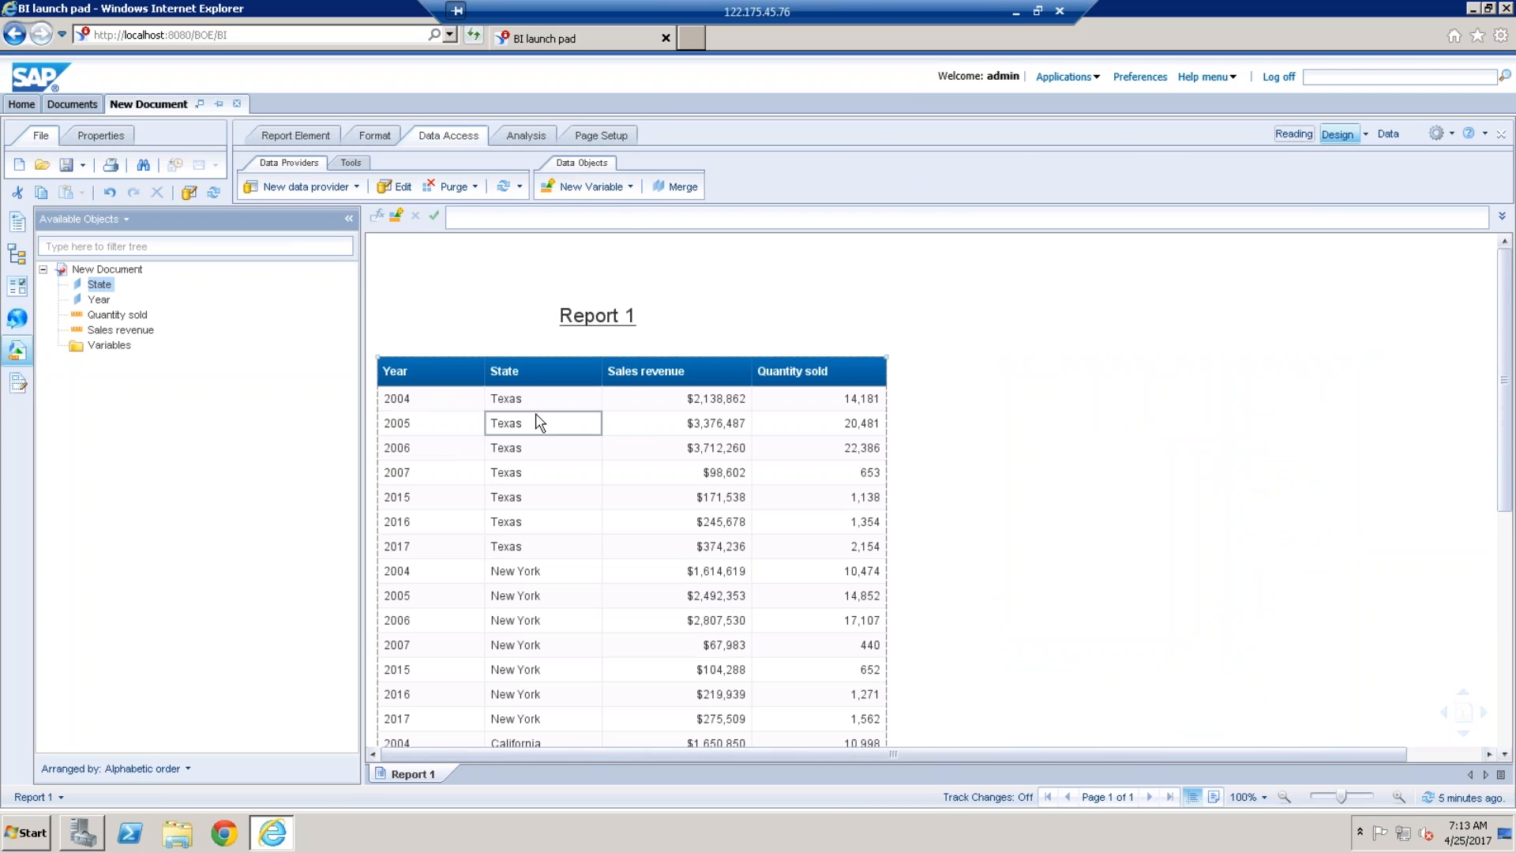
left_click(650, 434)
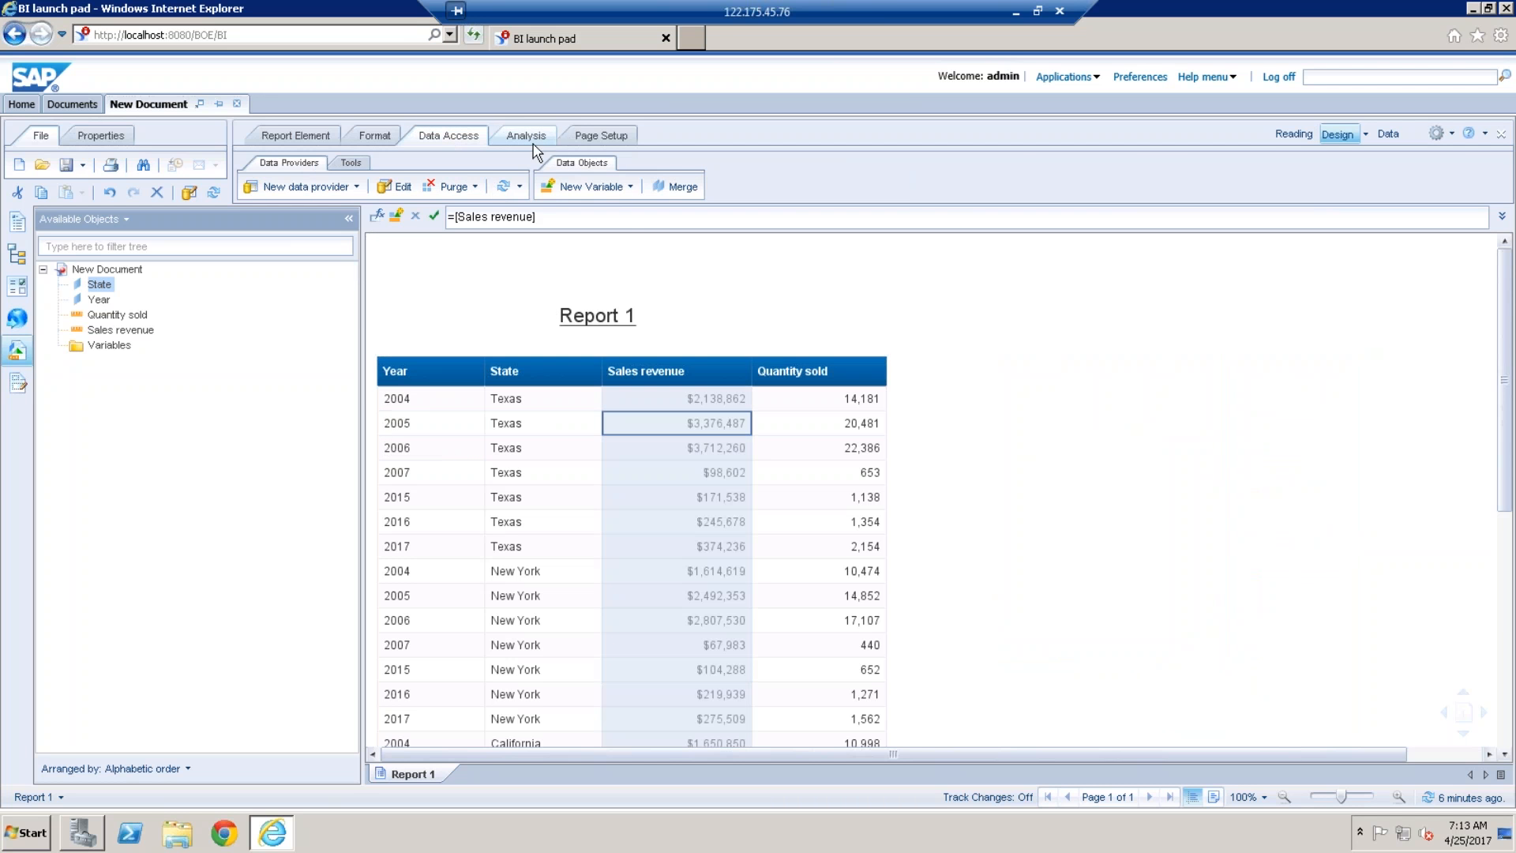
left_click(530, 139)
left_click(383, 186)
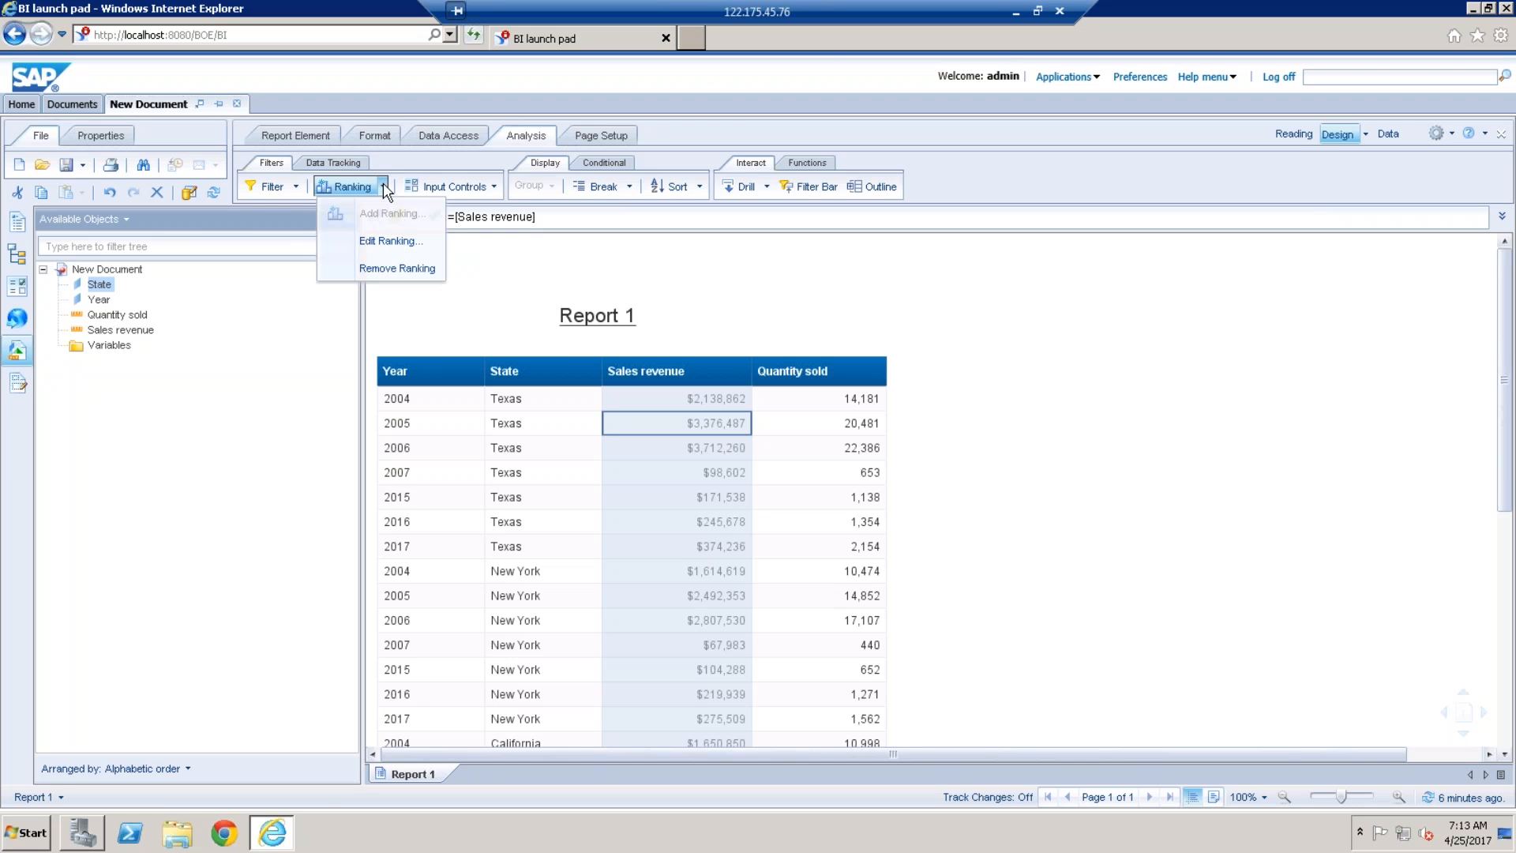
left_click(397, 270)
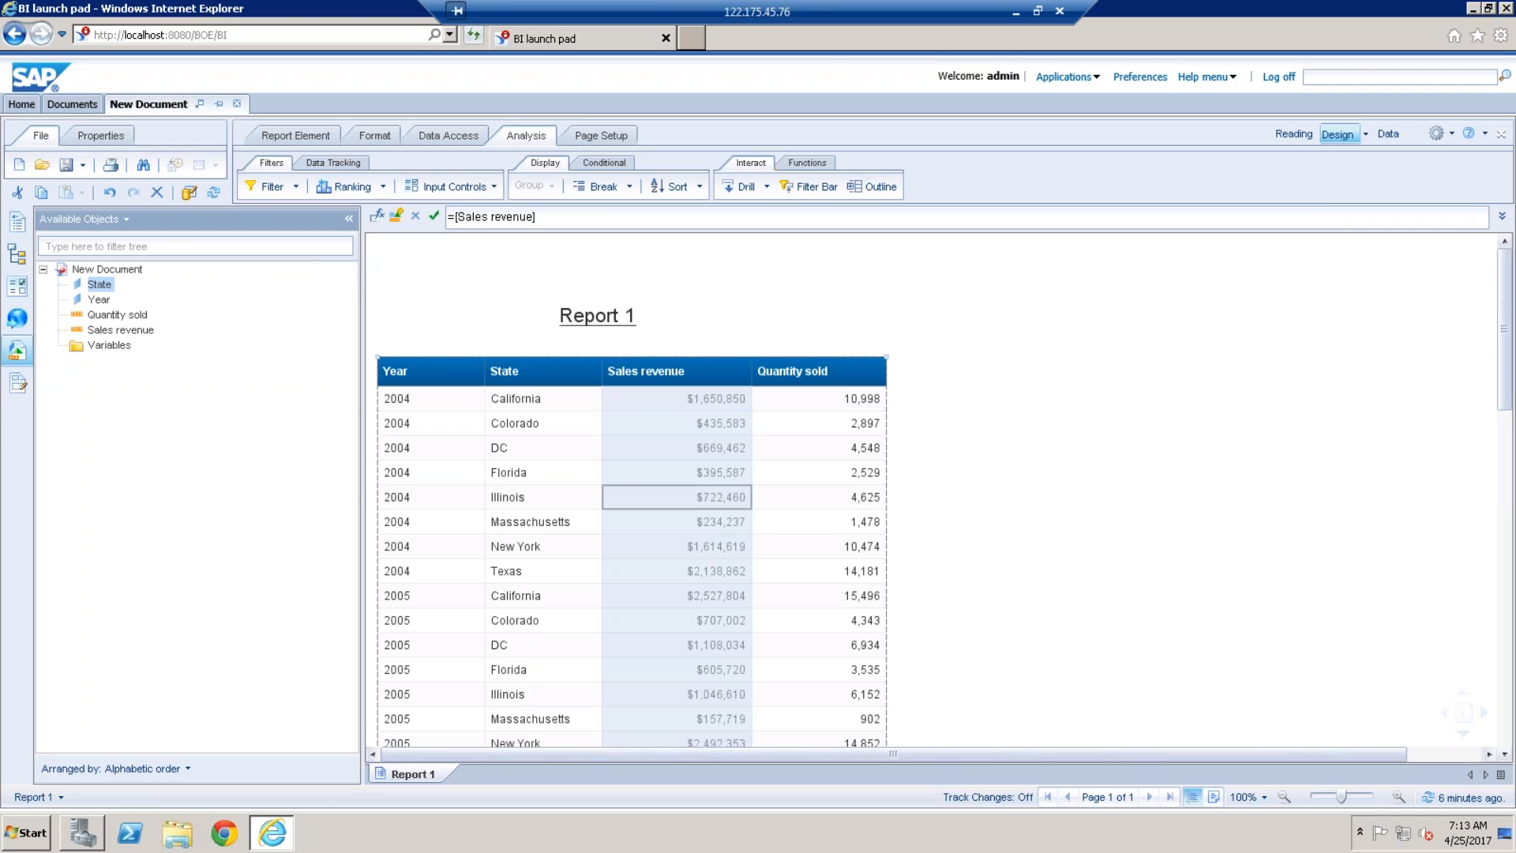
Add a Sum calculation for the Sales revenue column and check the total row at the table's end
left_click(824, 166)
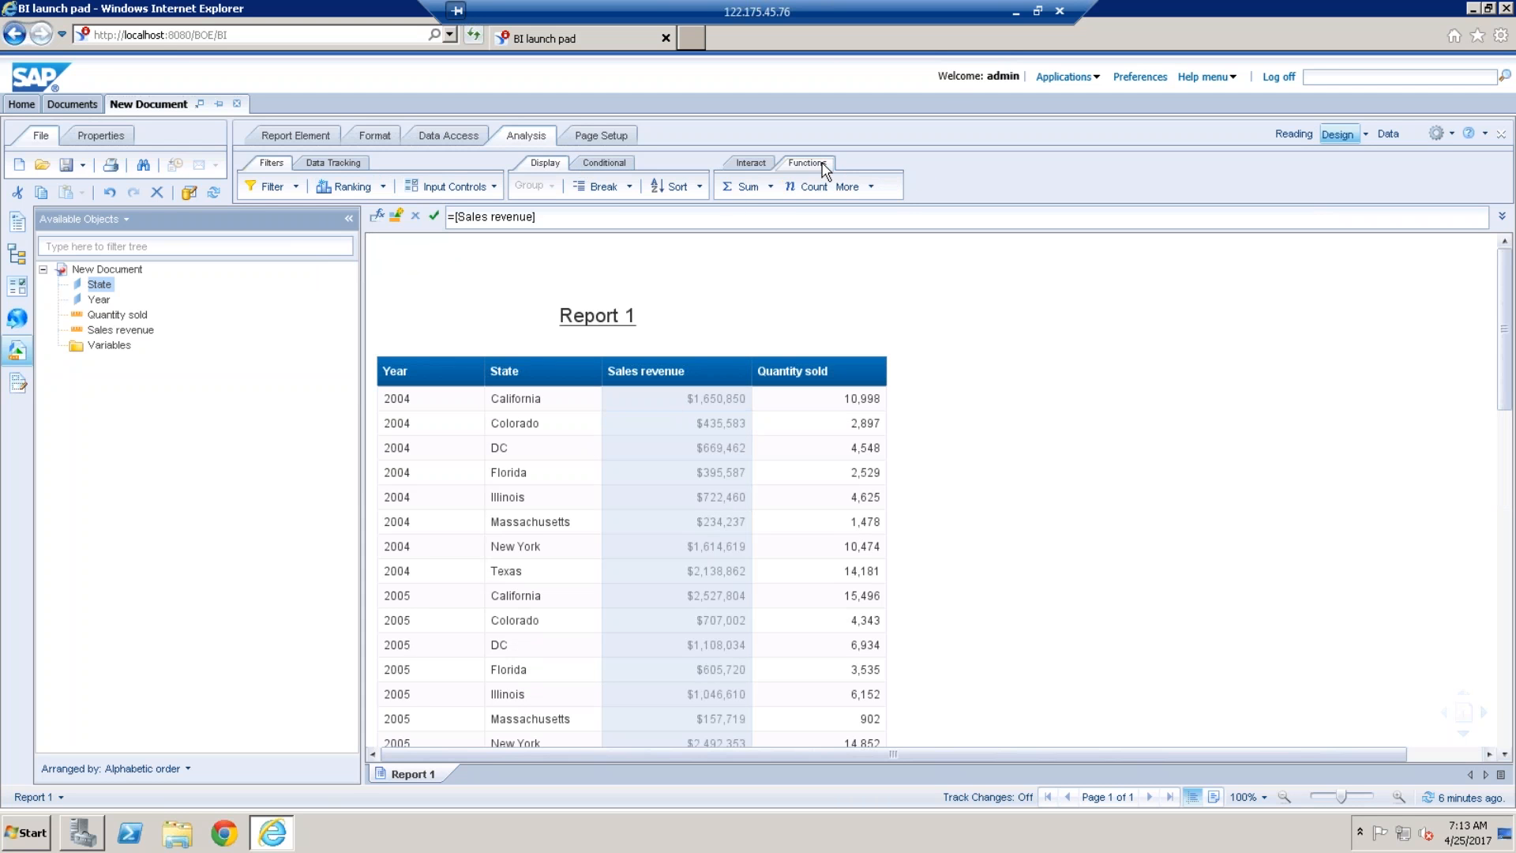
left_click(742, 187)
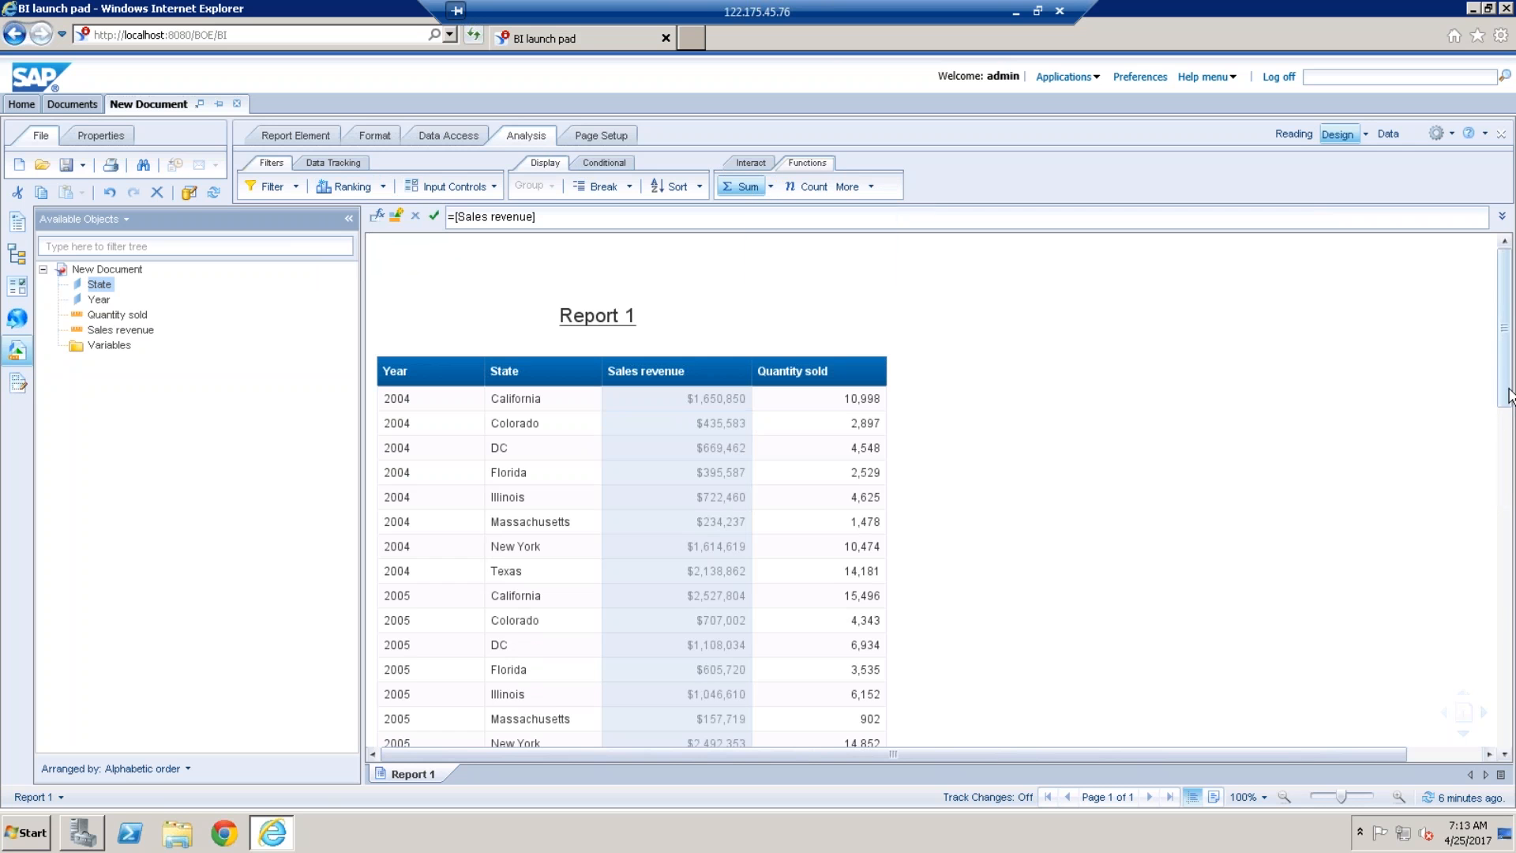
scroll(1506, 496, "down", 15)
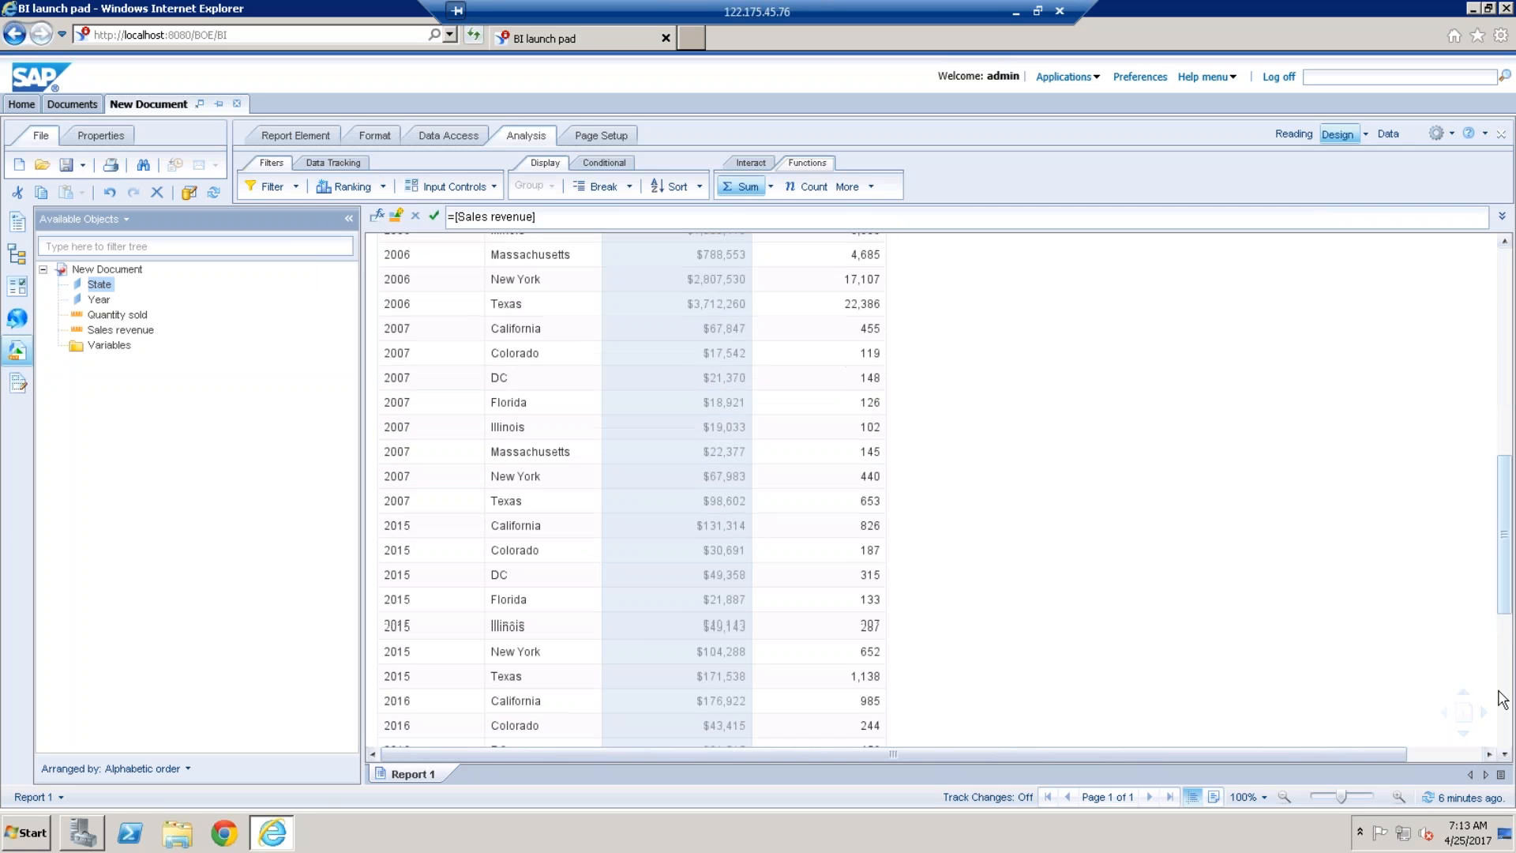
left_click(672, 671)
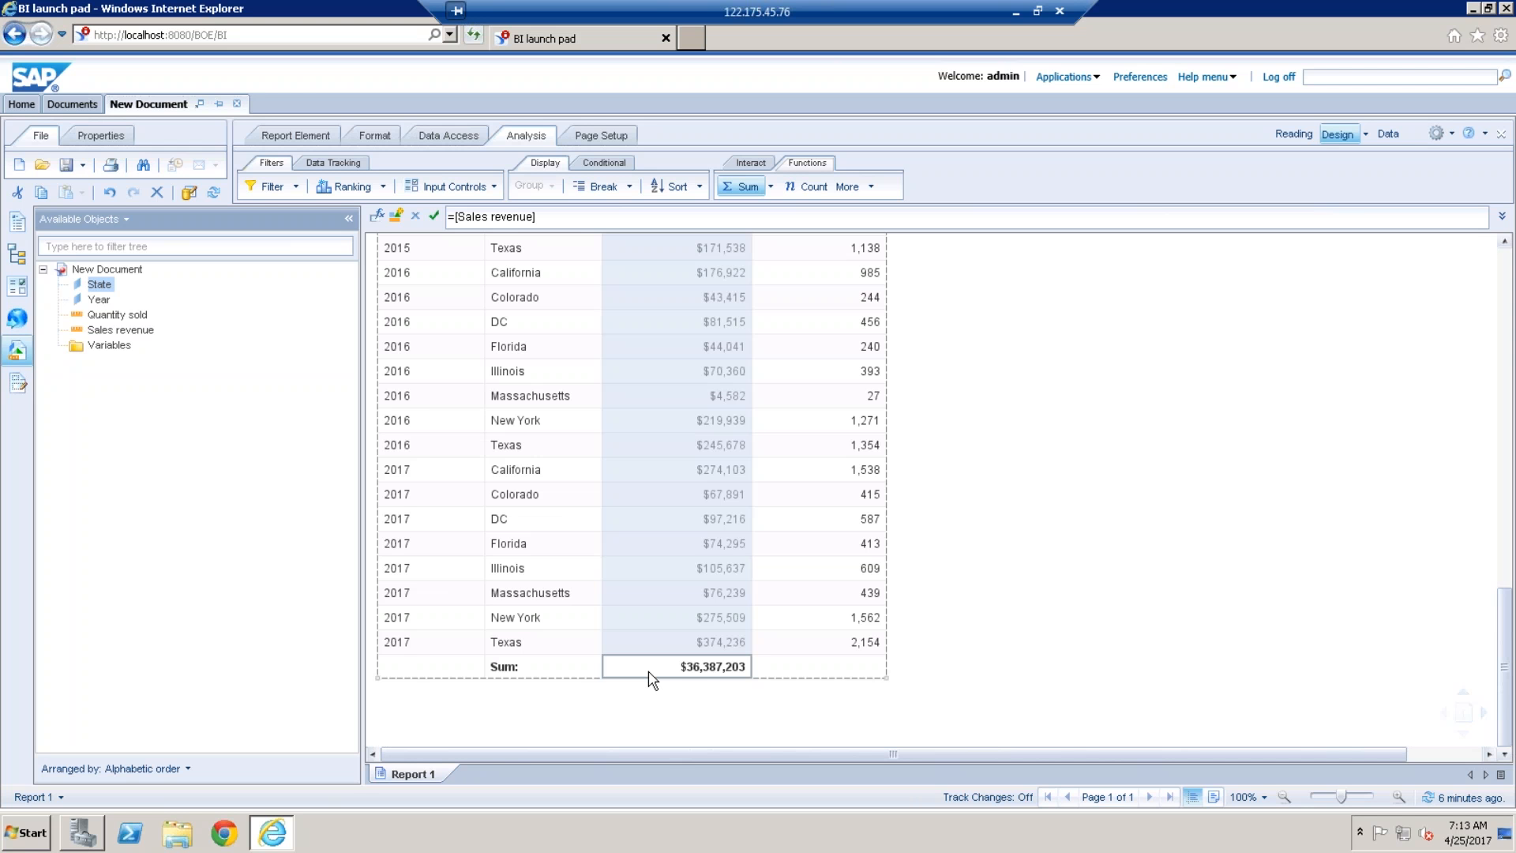
Add a Count calculation for the State column and change its formula to =Count([State];All)
left_click(586, 519)
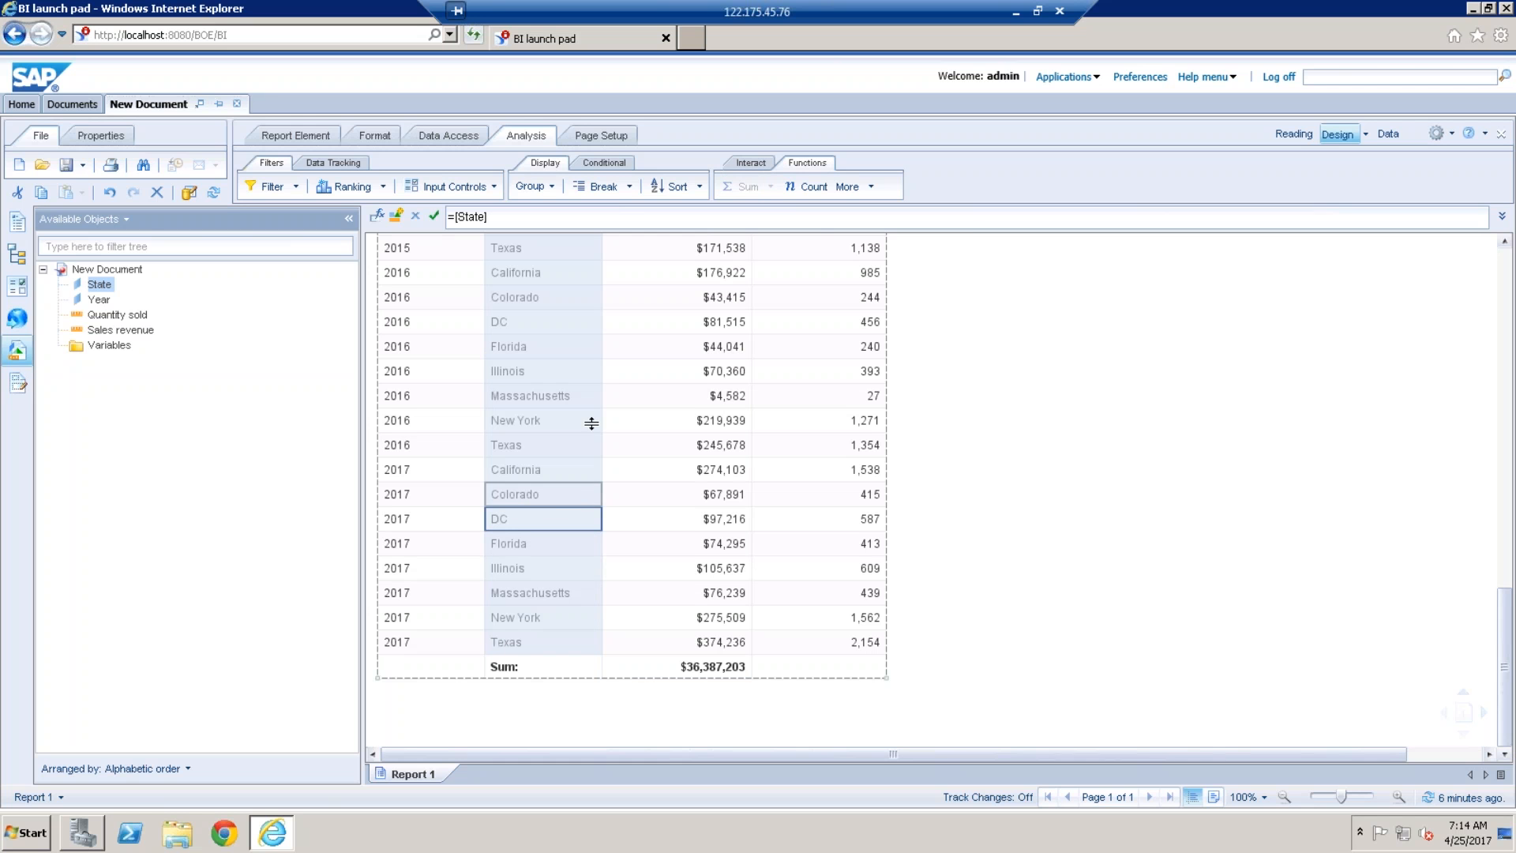
left_click(826, 194)
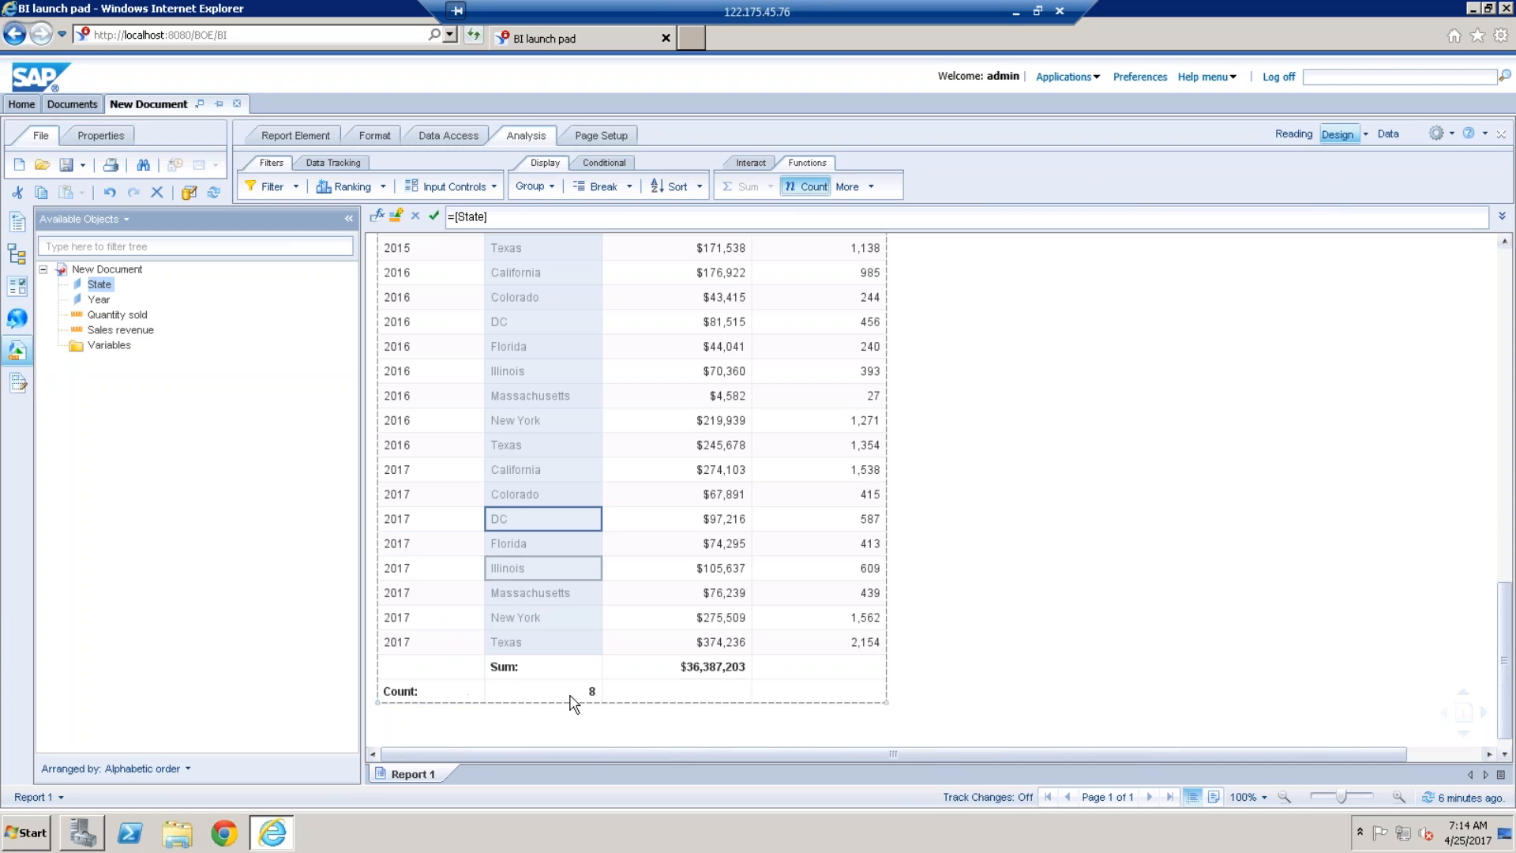
left_click(576, 692)
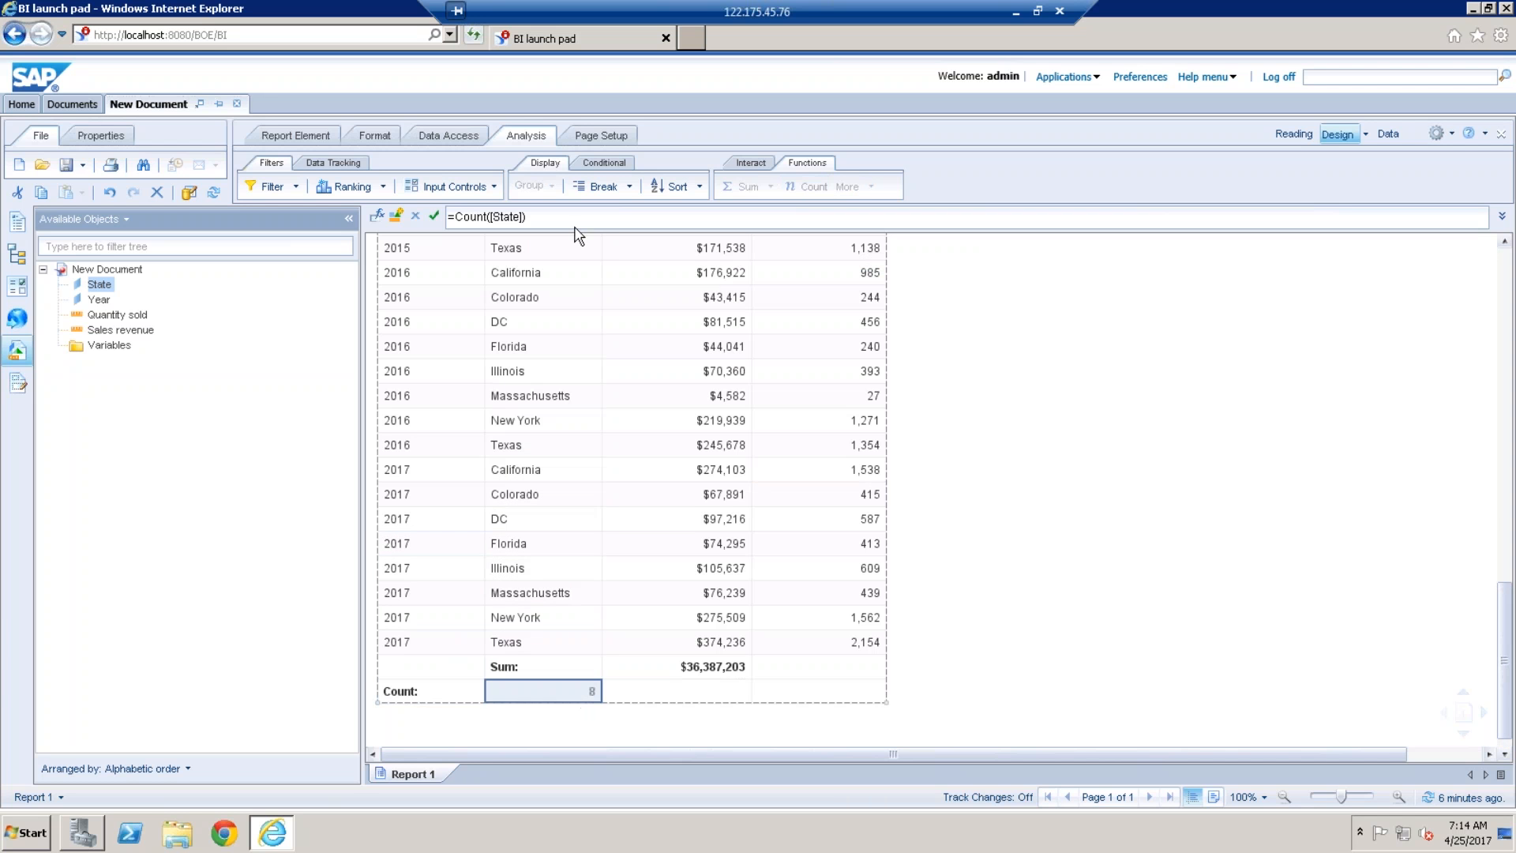
left_click(525, 214)
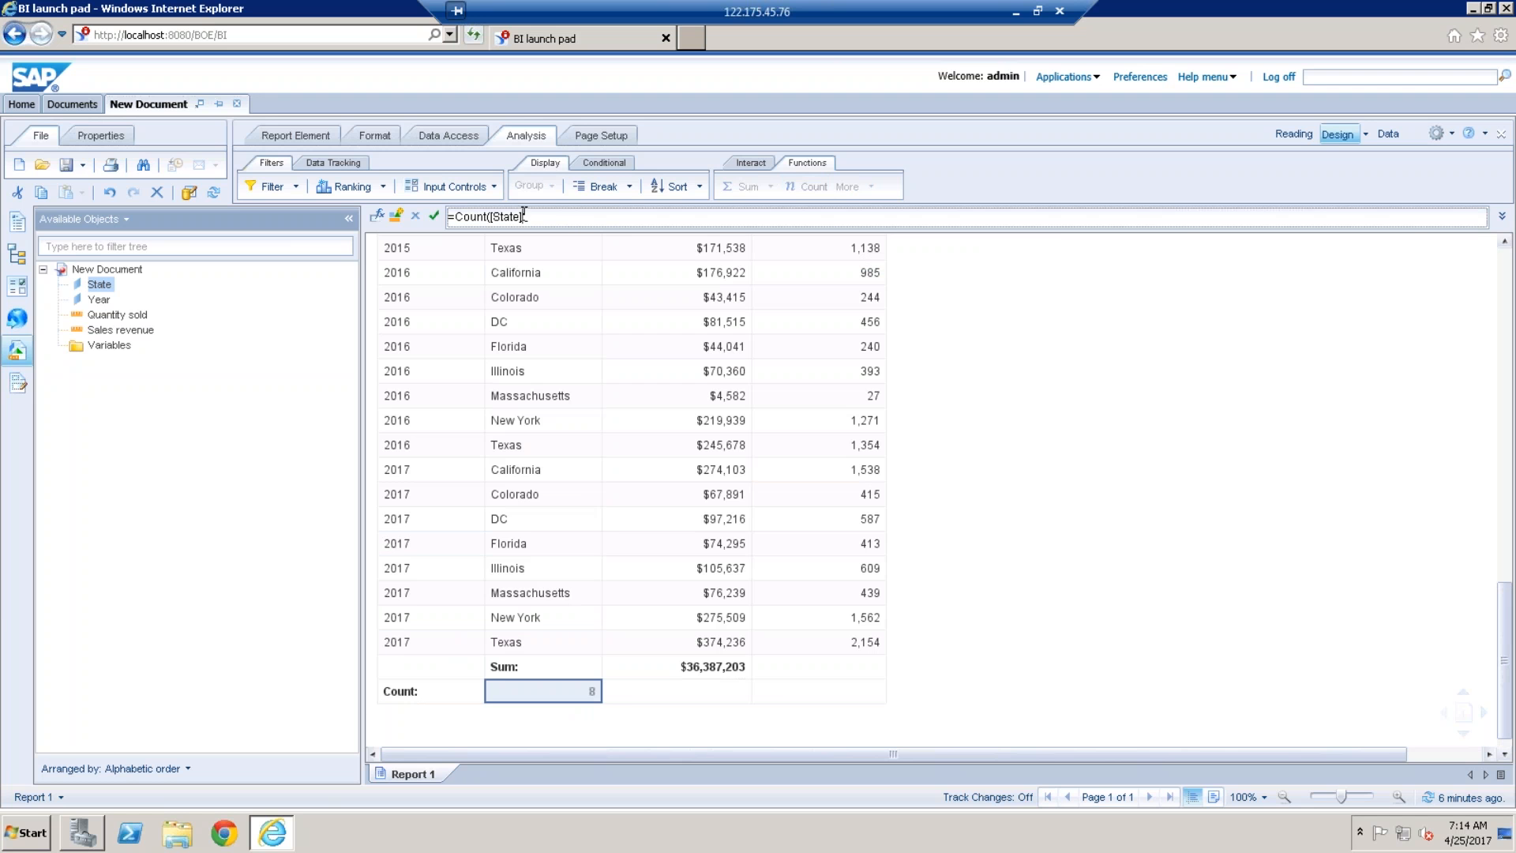
type(";All")
key("End")
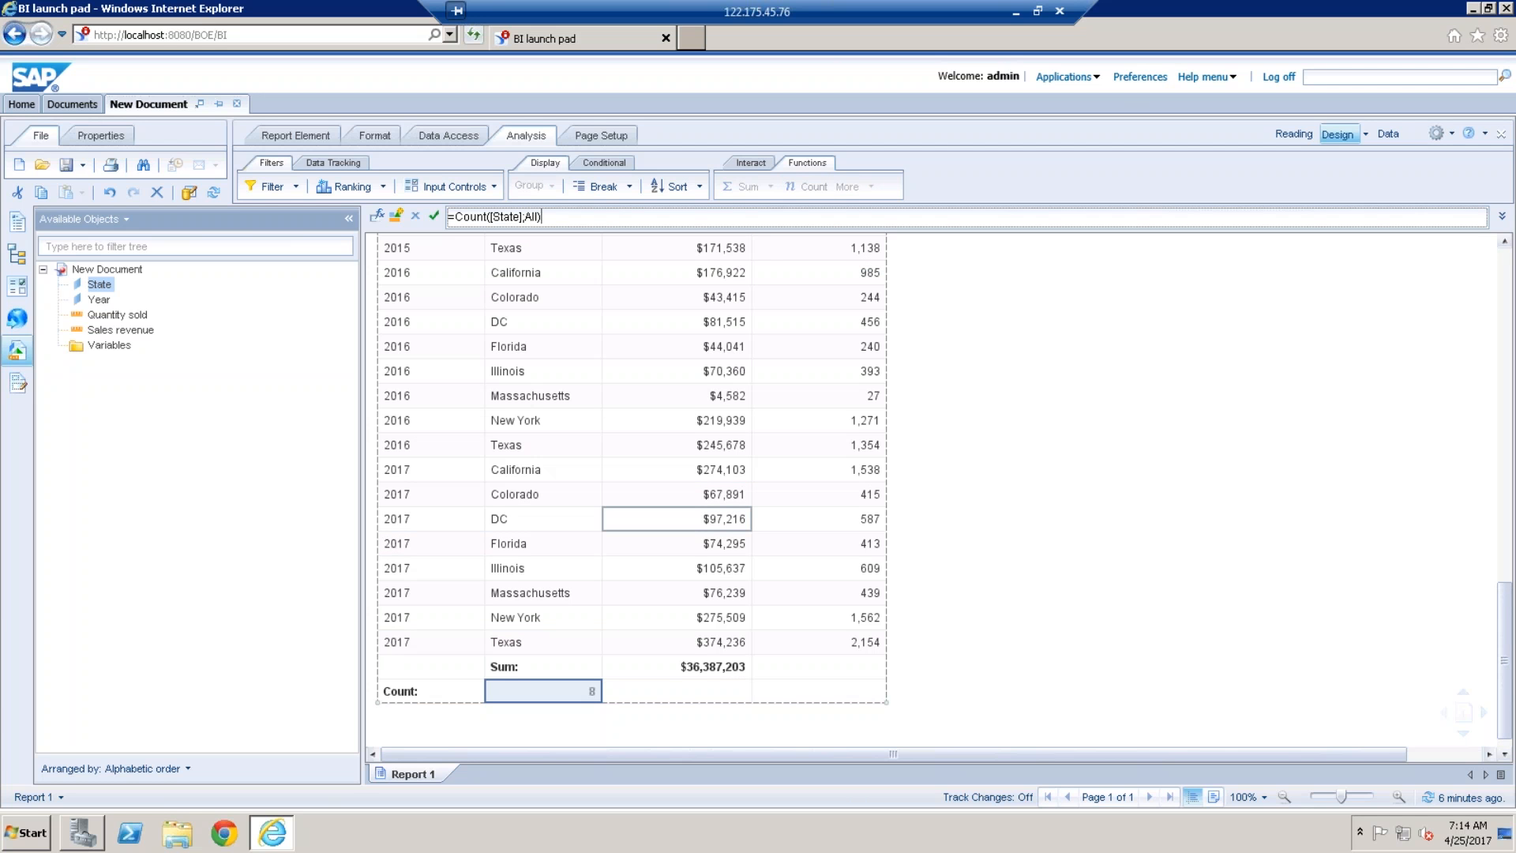
key("Return")
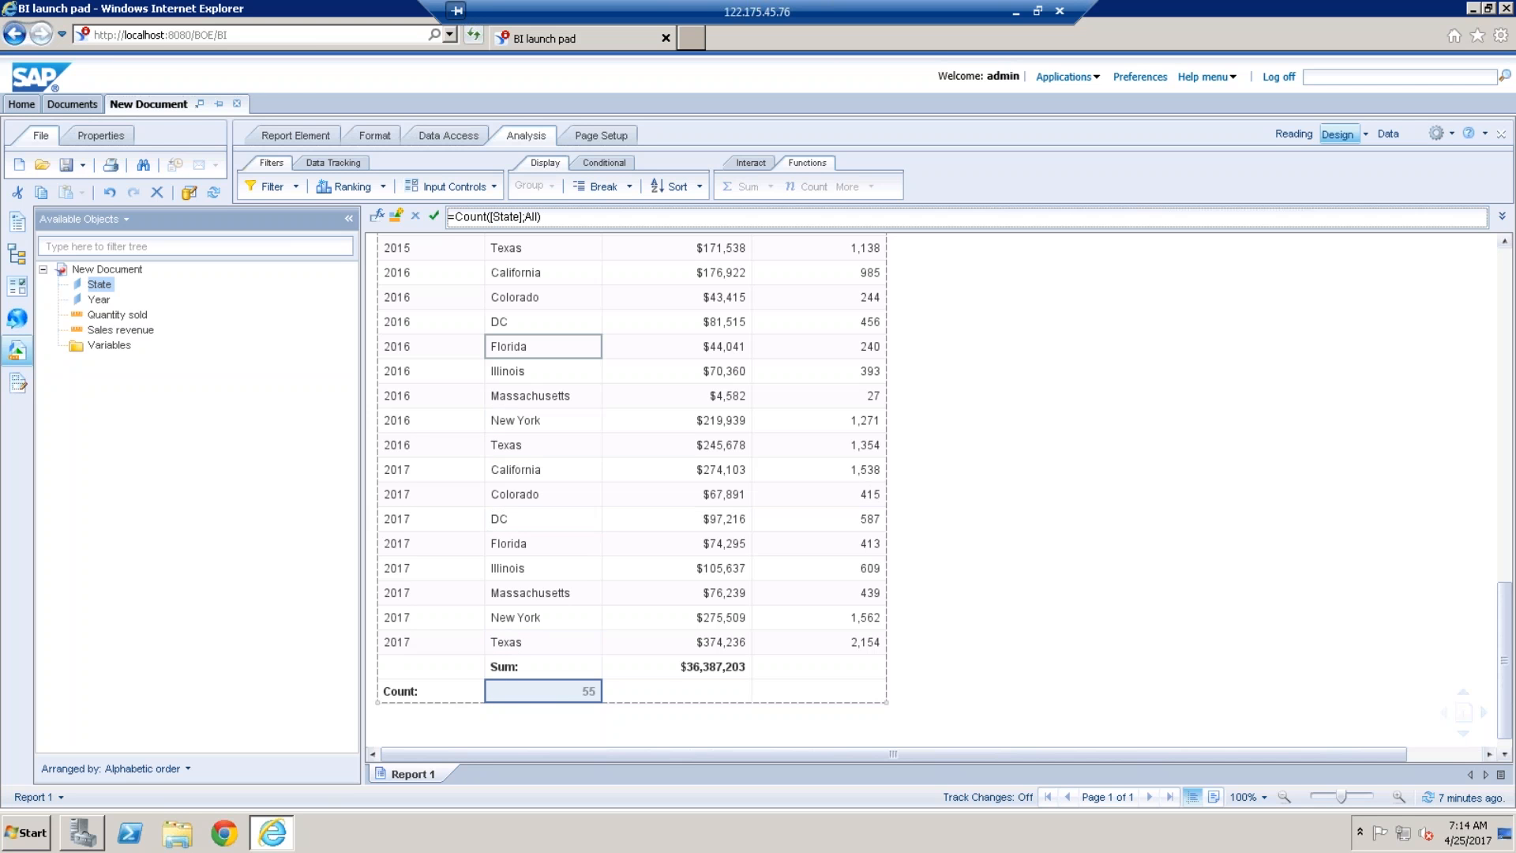
Reduce the State count formula to =Count([State]) for comparison, and enter and validate =Count([State];All) again
key("BackSpace")
key("BackSpace")
key("BackSpace")
key("Return")
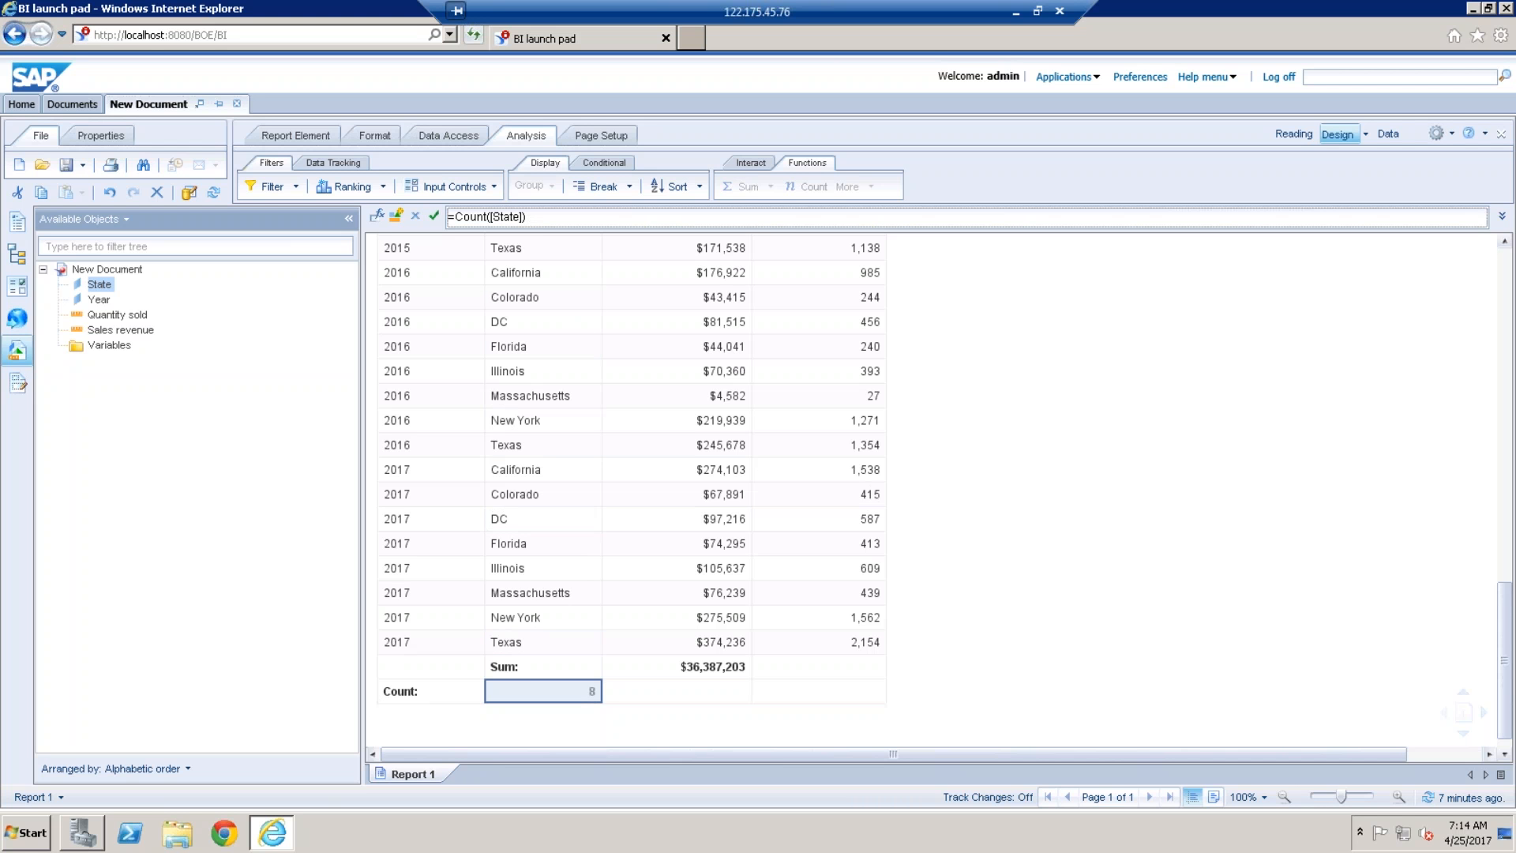
type(";all")
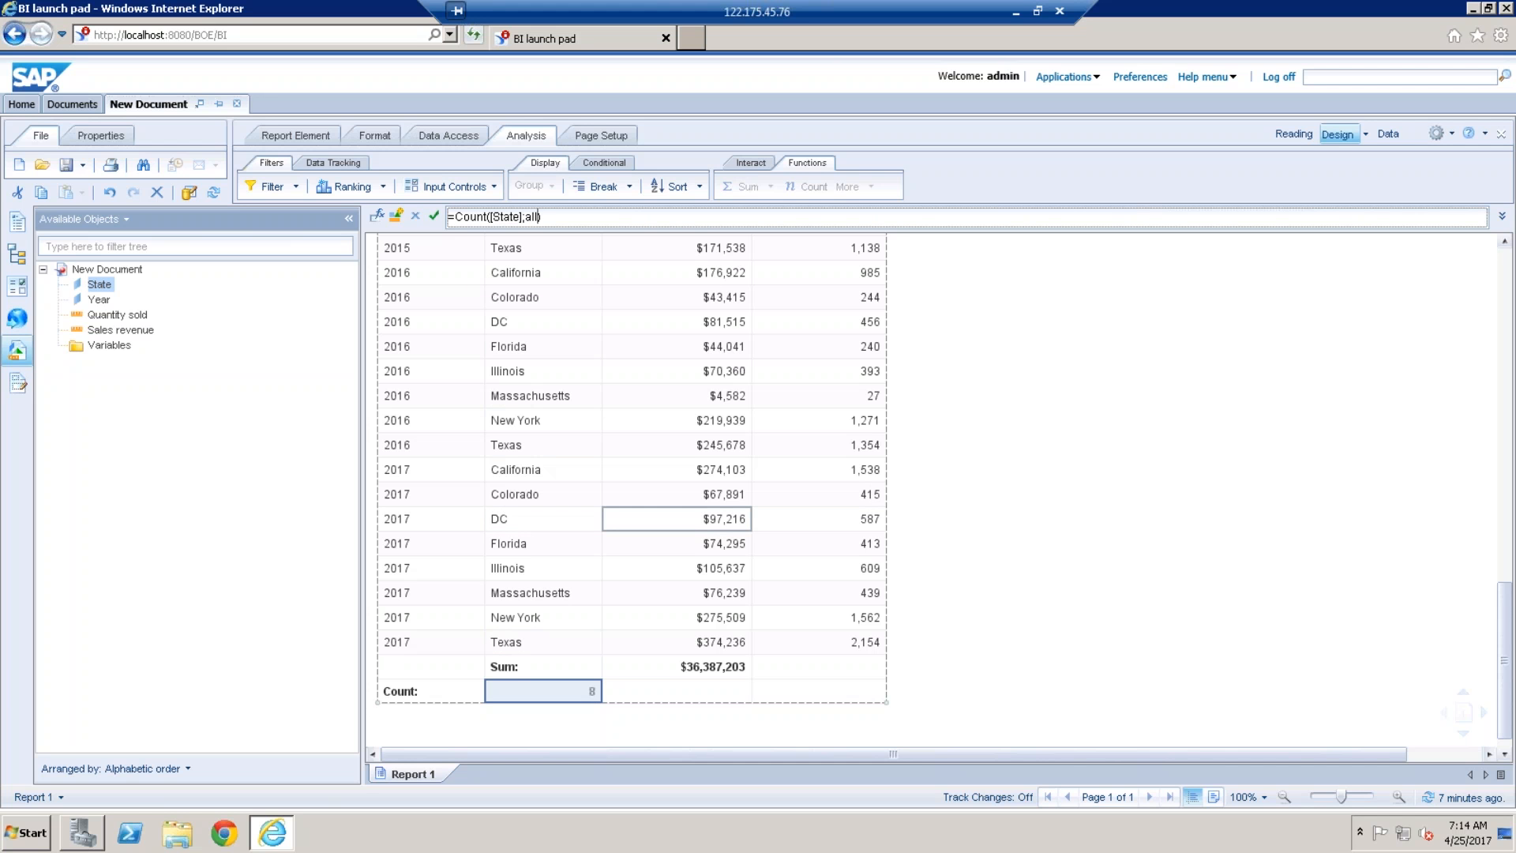
key("Return")
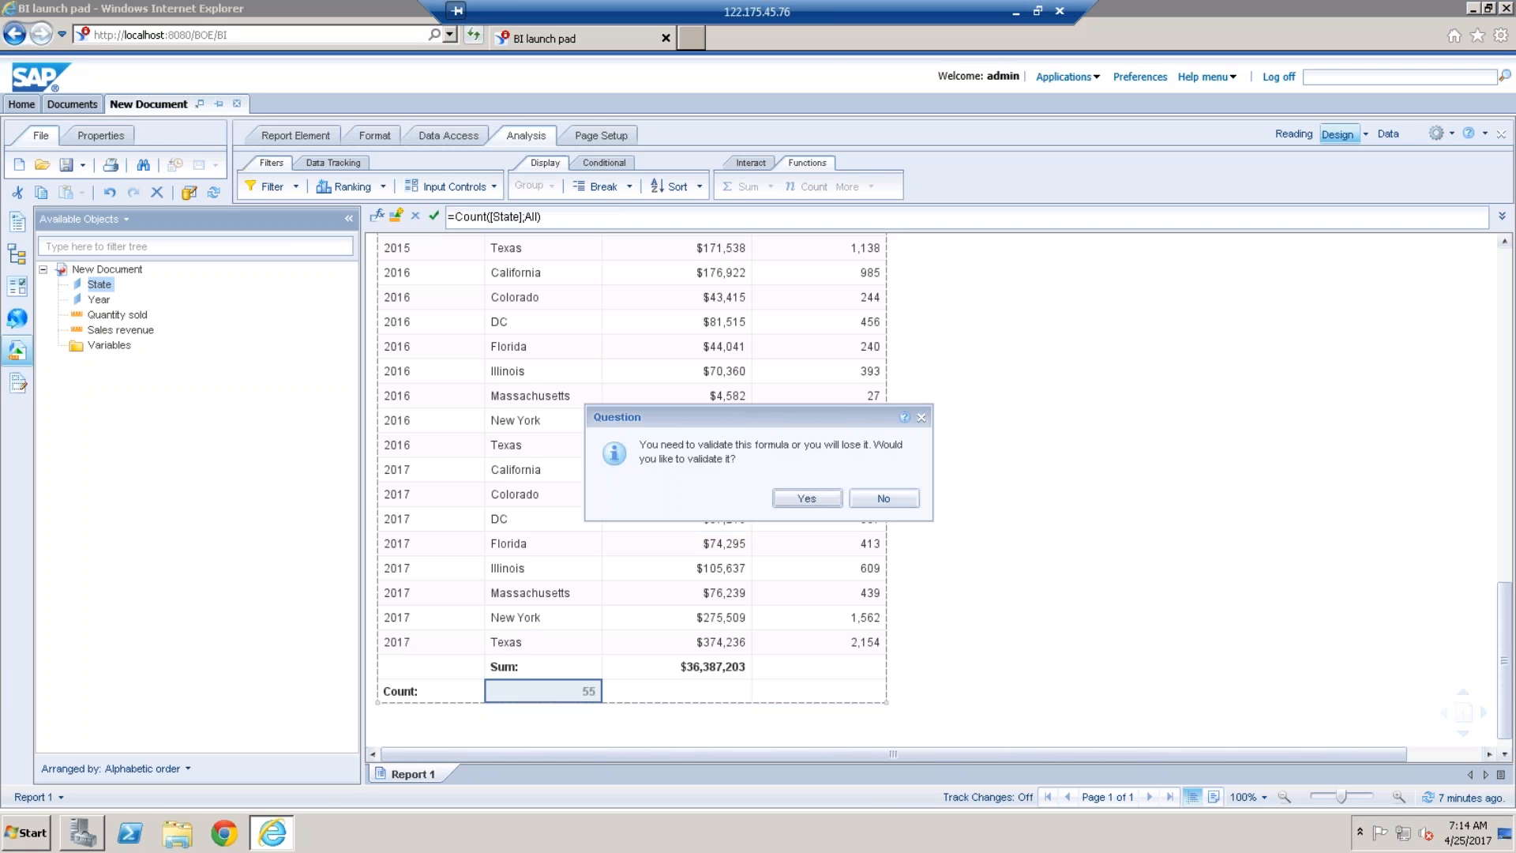
left_click(822, 500)
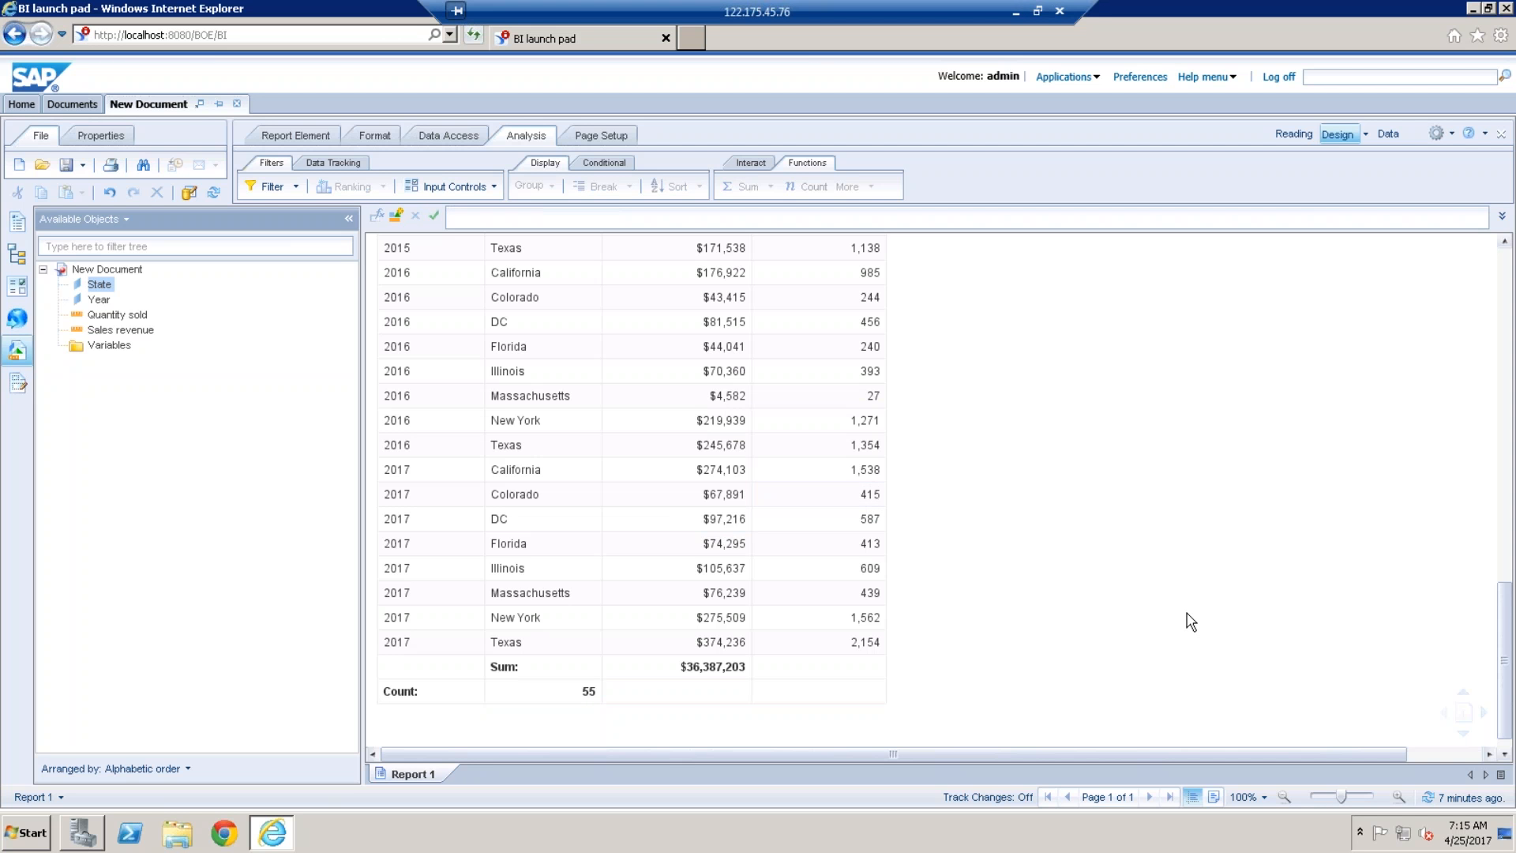
Add Min, Max and Average calculations for the Sales revenue column and check the rows at the table's end
left_click(742, 594)
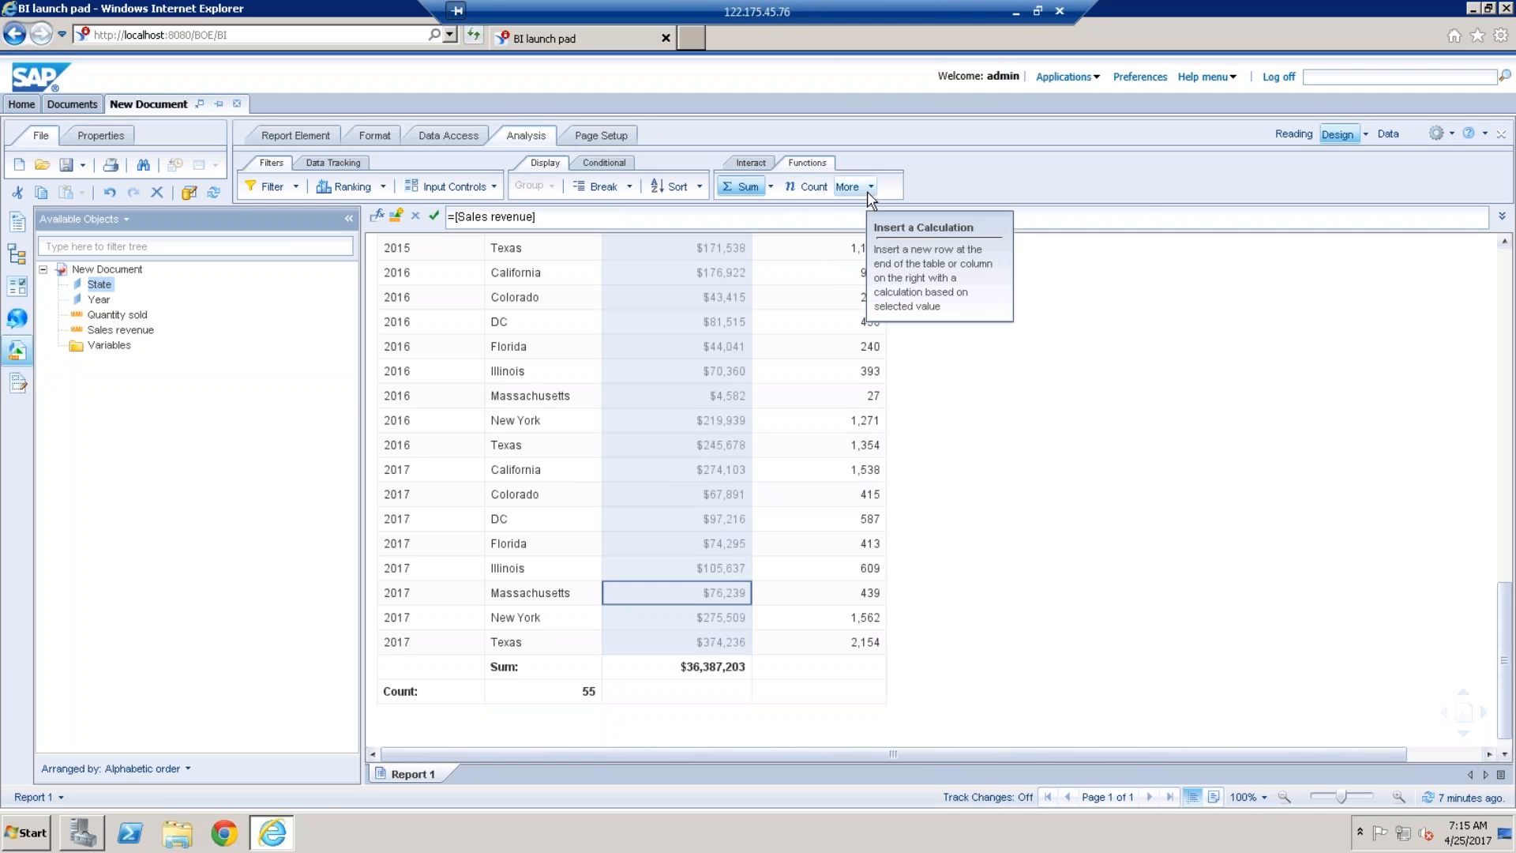
left_click(868, 192)
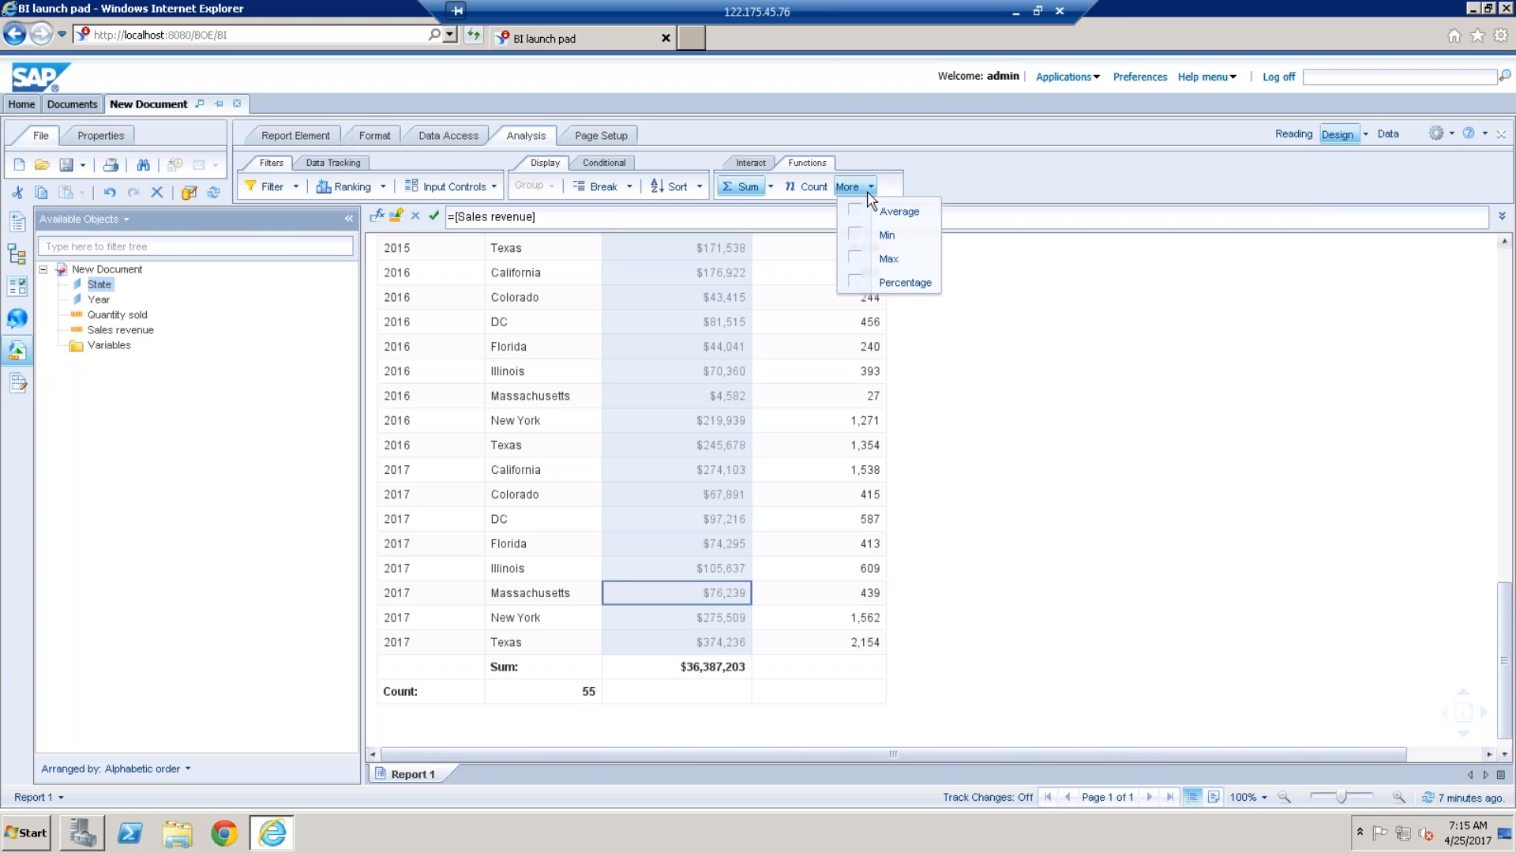
left_click(861, 239)
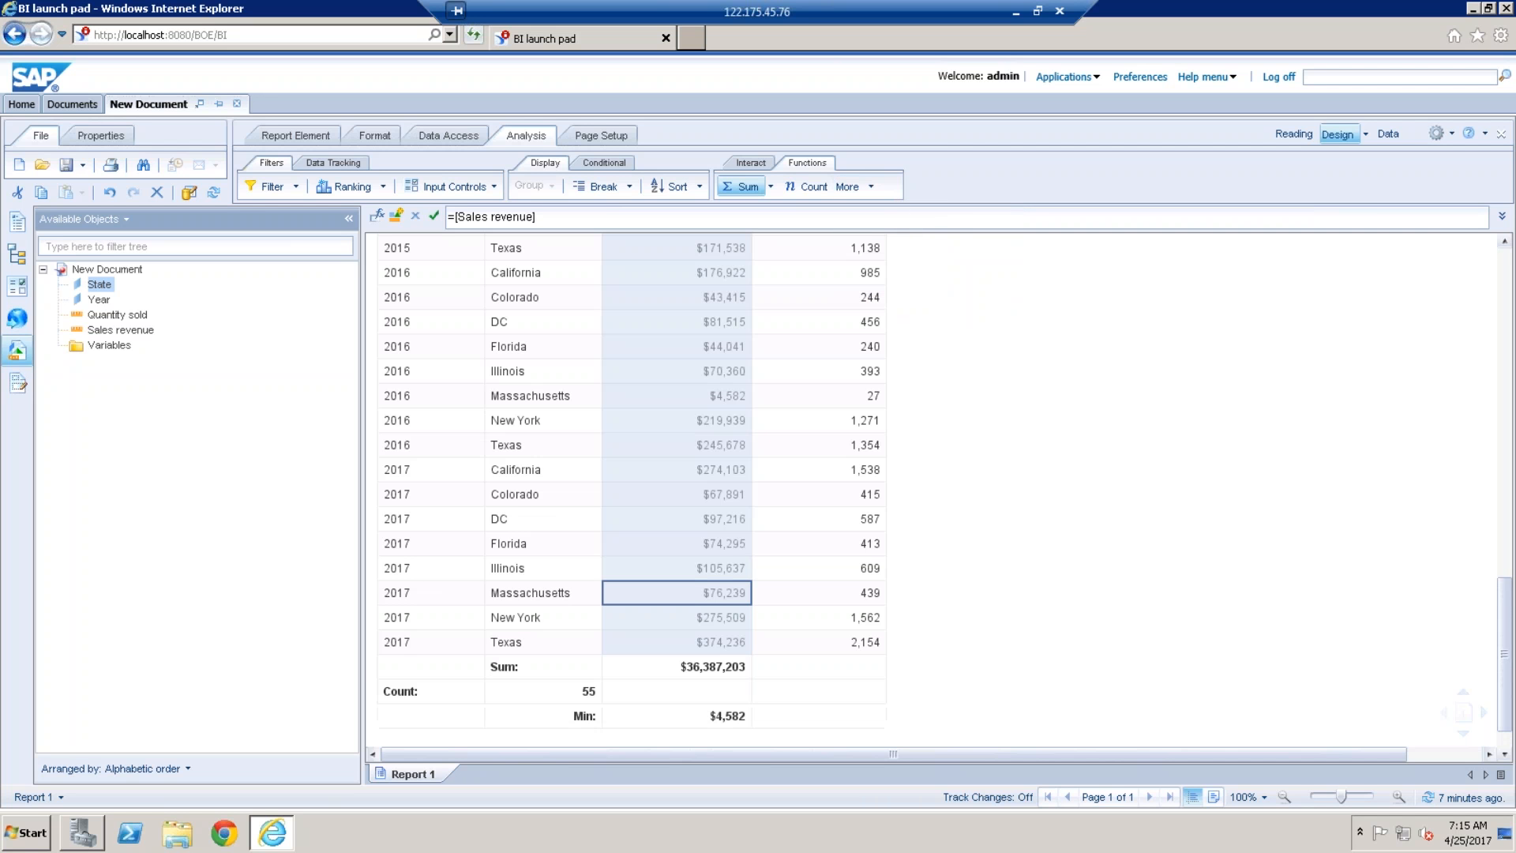
left_click(873, 187)
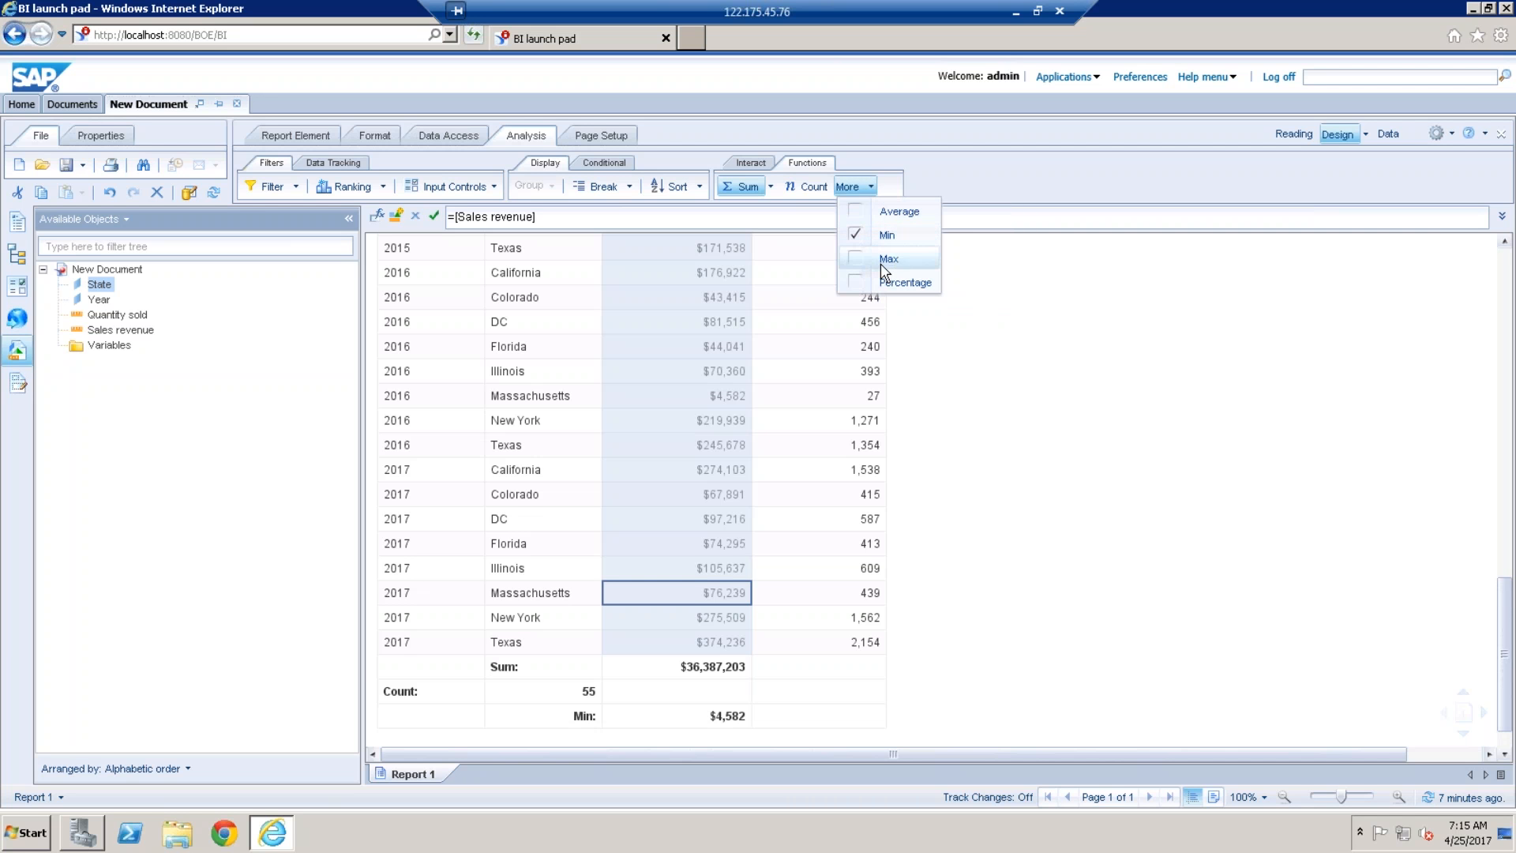
left_click(880, 264)
left_click(872, 187)
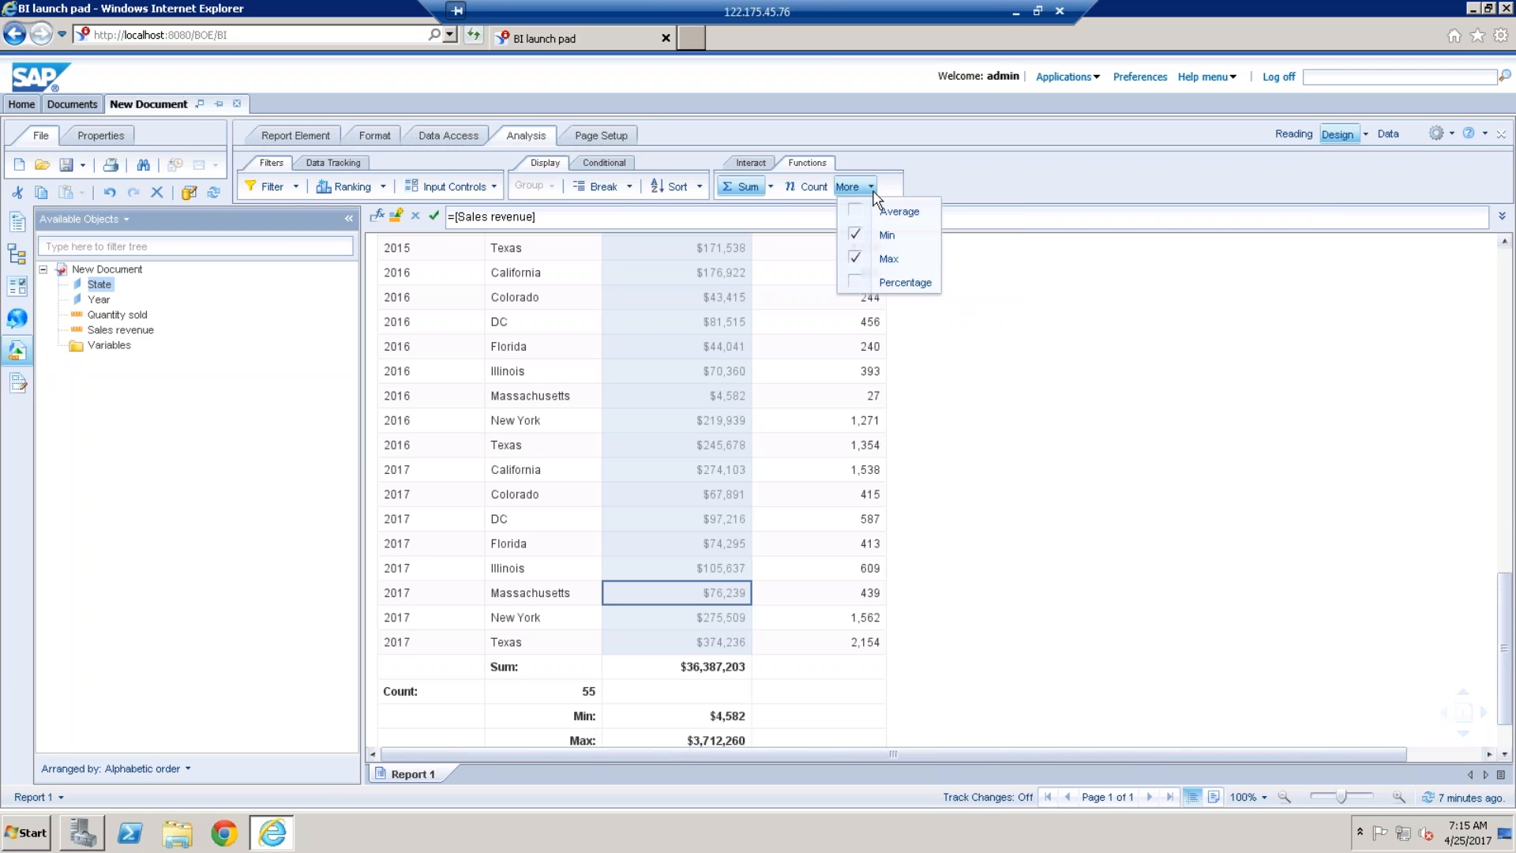
left_click(879, 212)
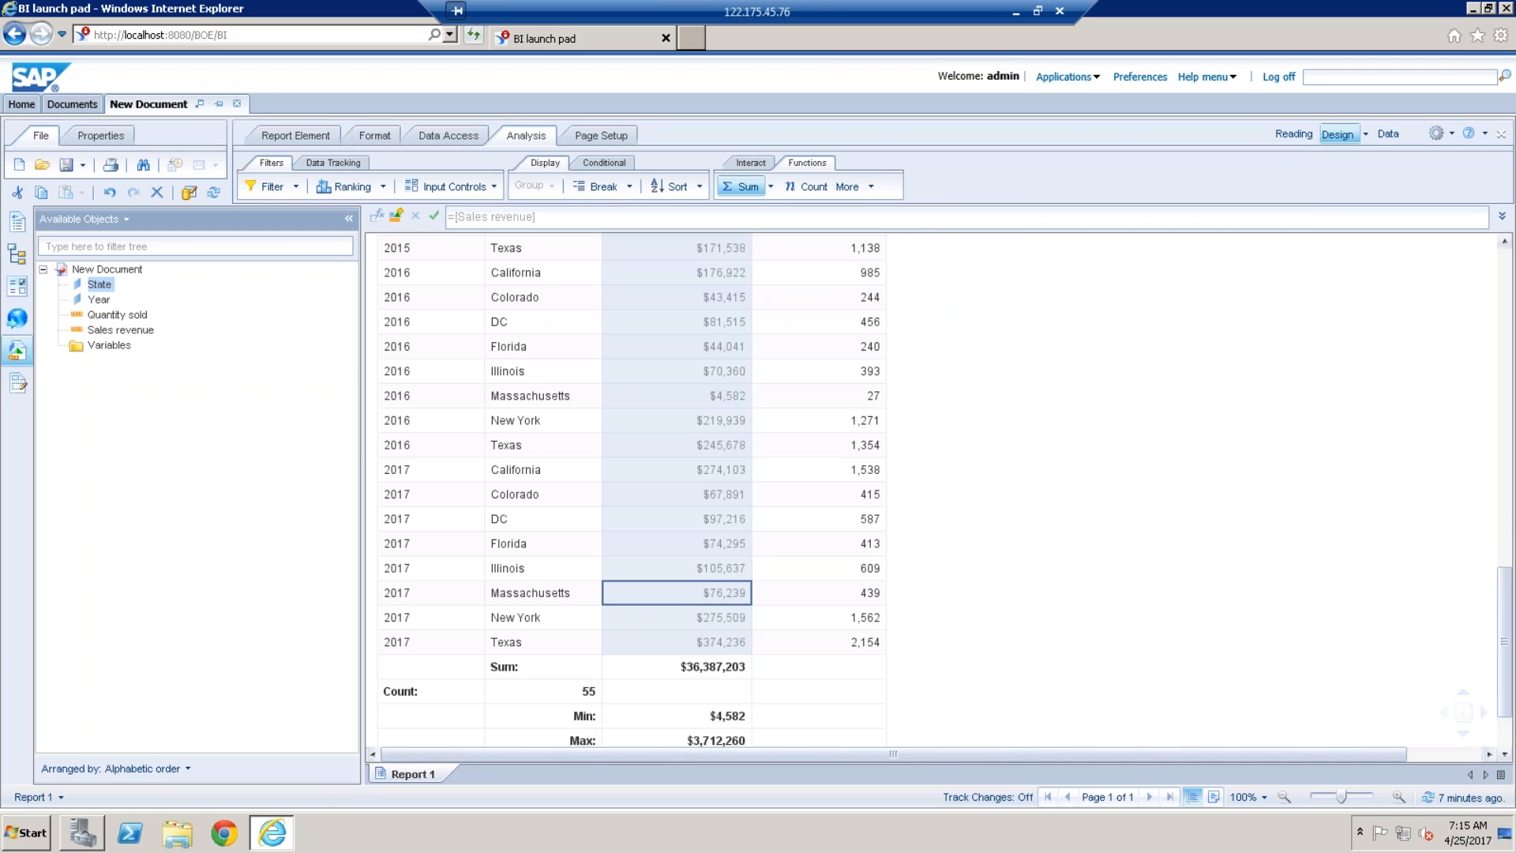
left_click_drag(1510, 667, 1510, 699)
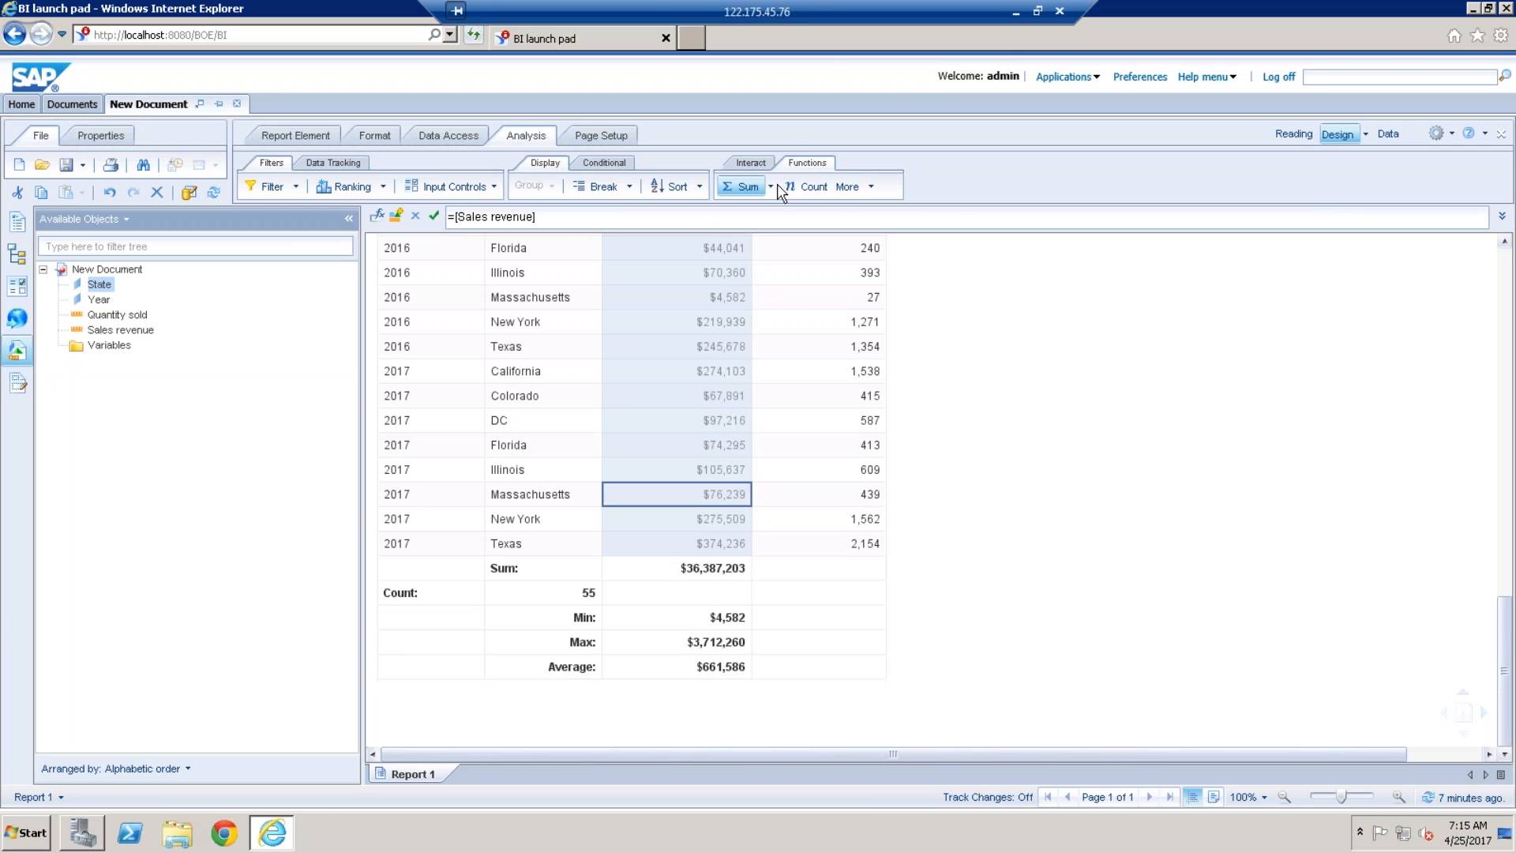
Add a Percentage calculation for Sales revenue and review each row's share from the beginning of the table
left_click(871, 187)
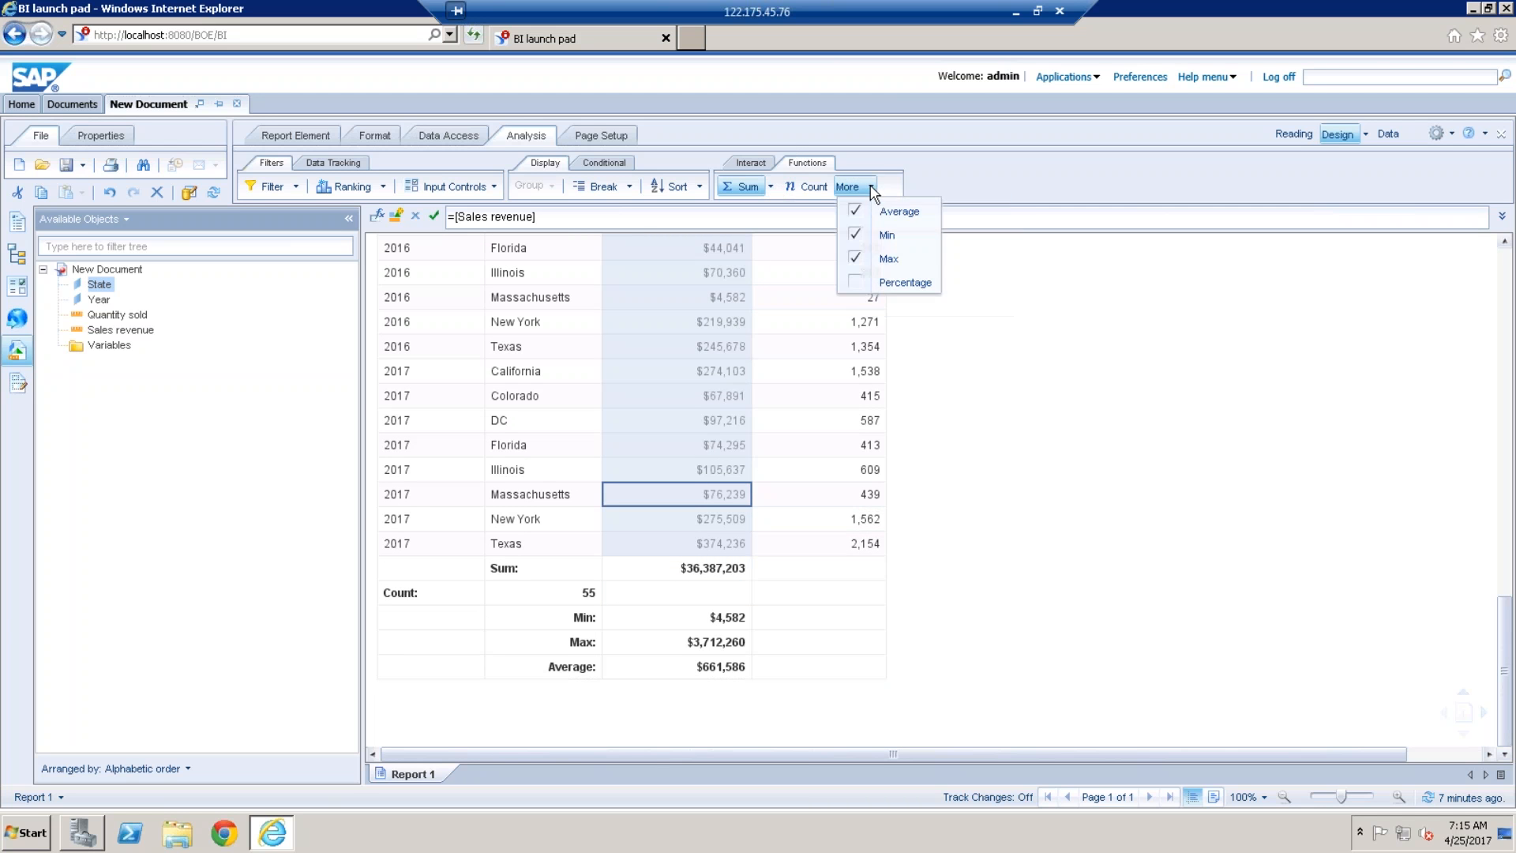
left_click(889, 280)
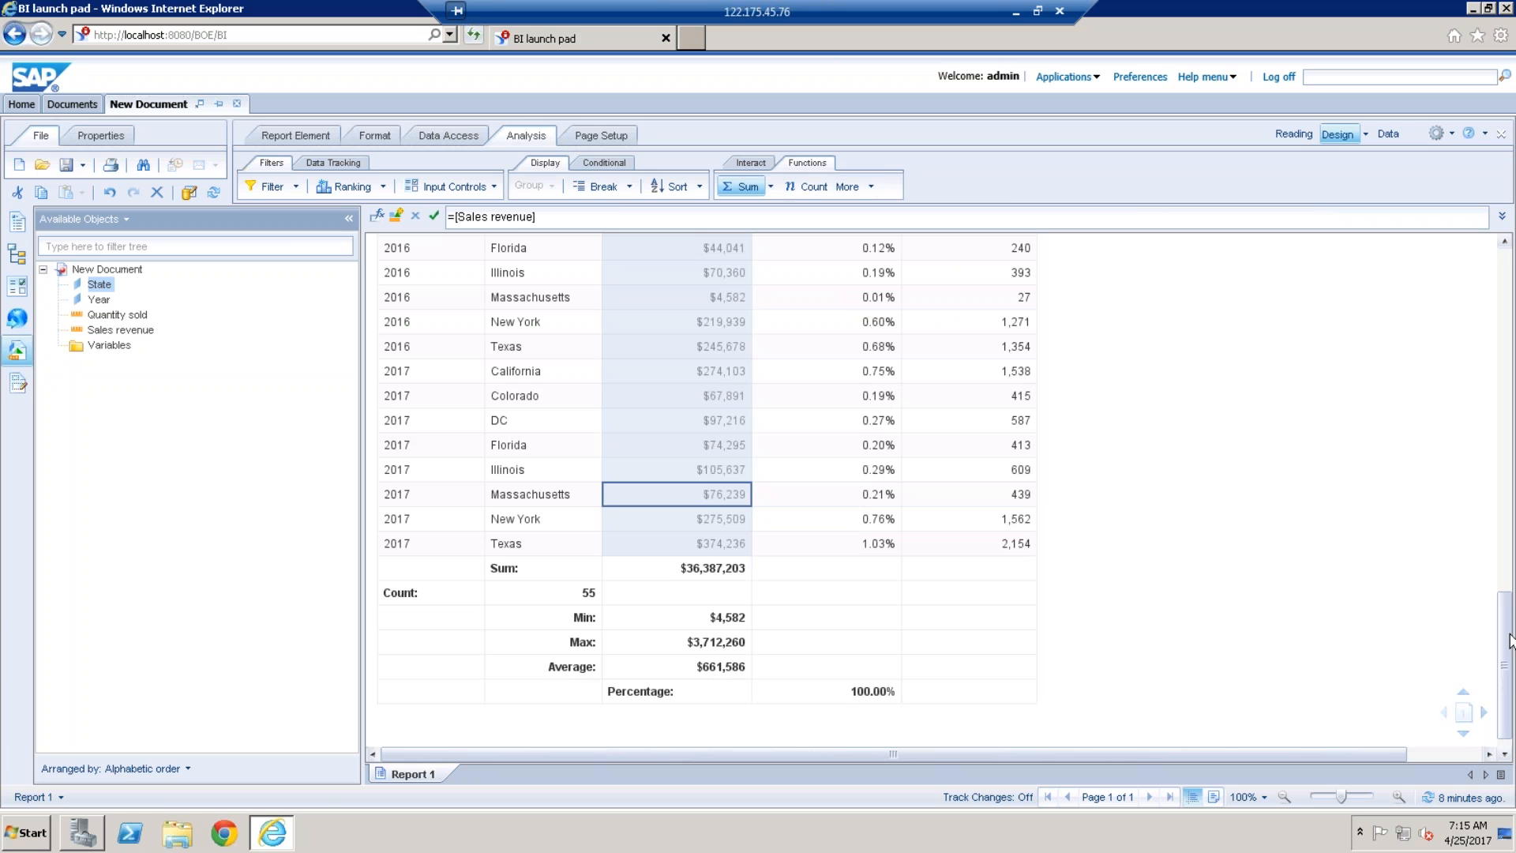
left_click_drag(1510, 640, 1503, 307)
left_click(885, 456)
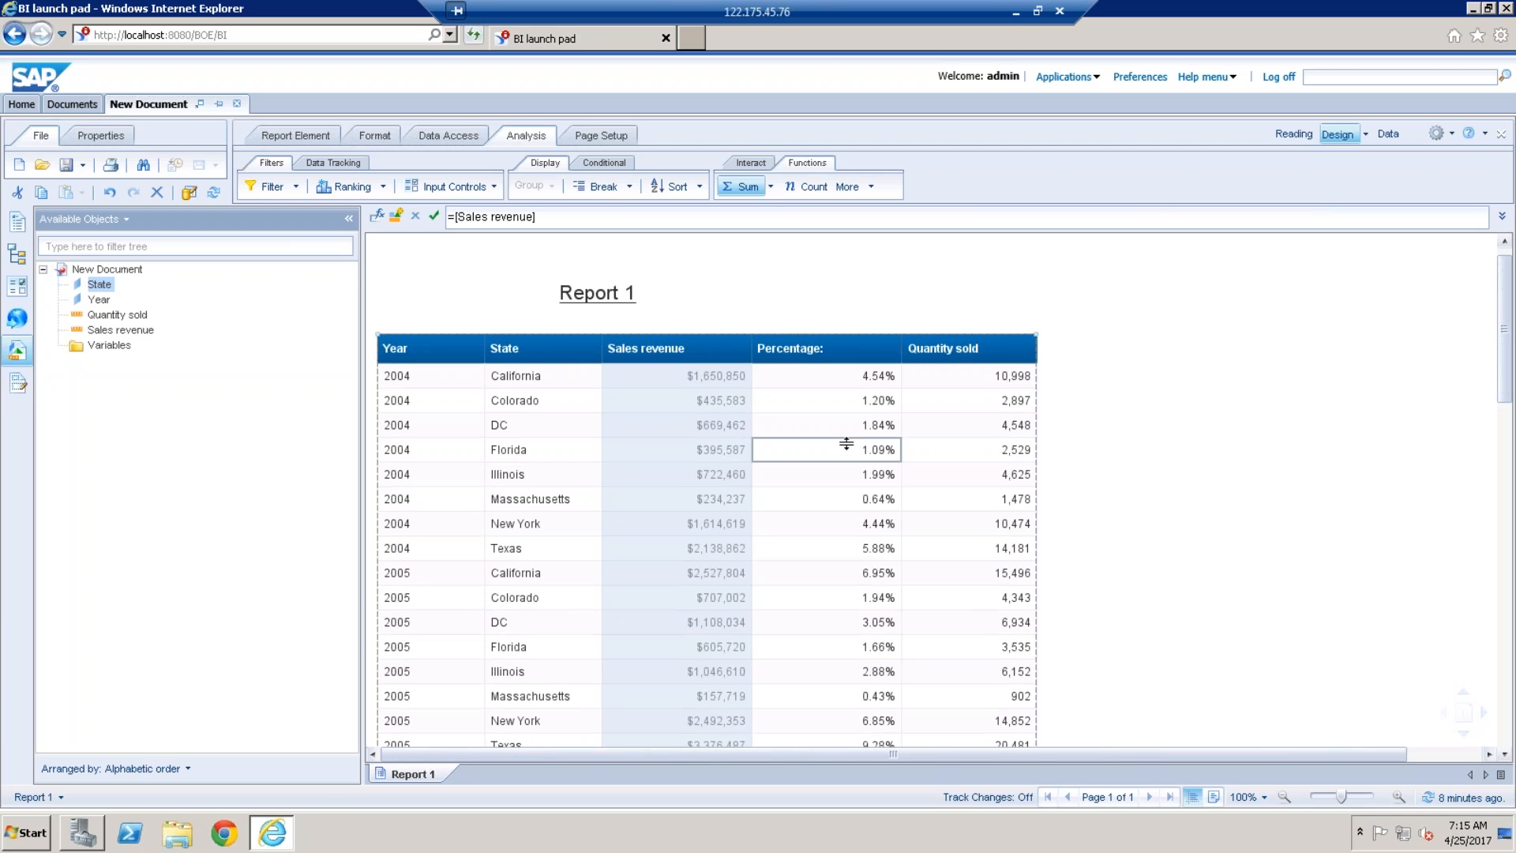
key("Up")
key("Up")
key("Up")
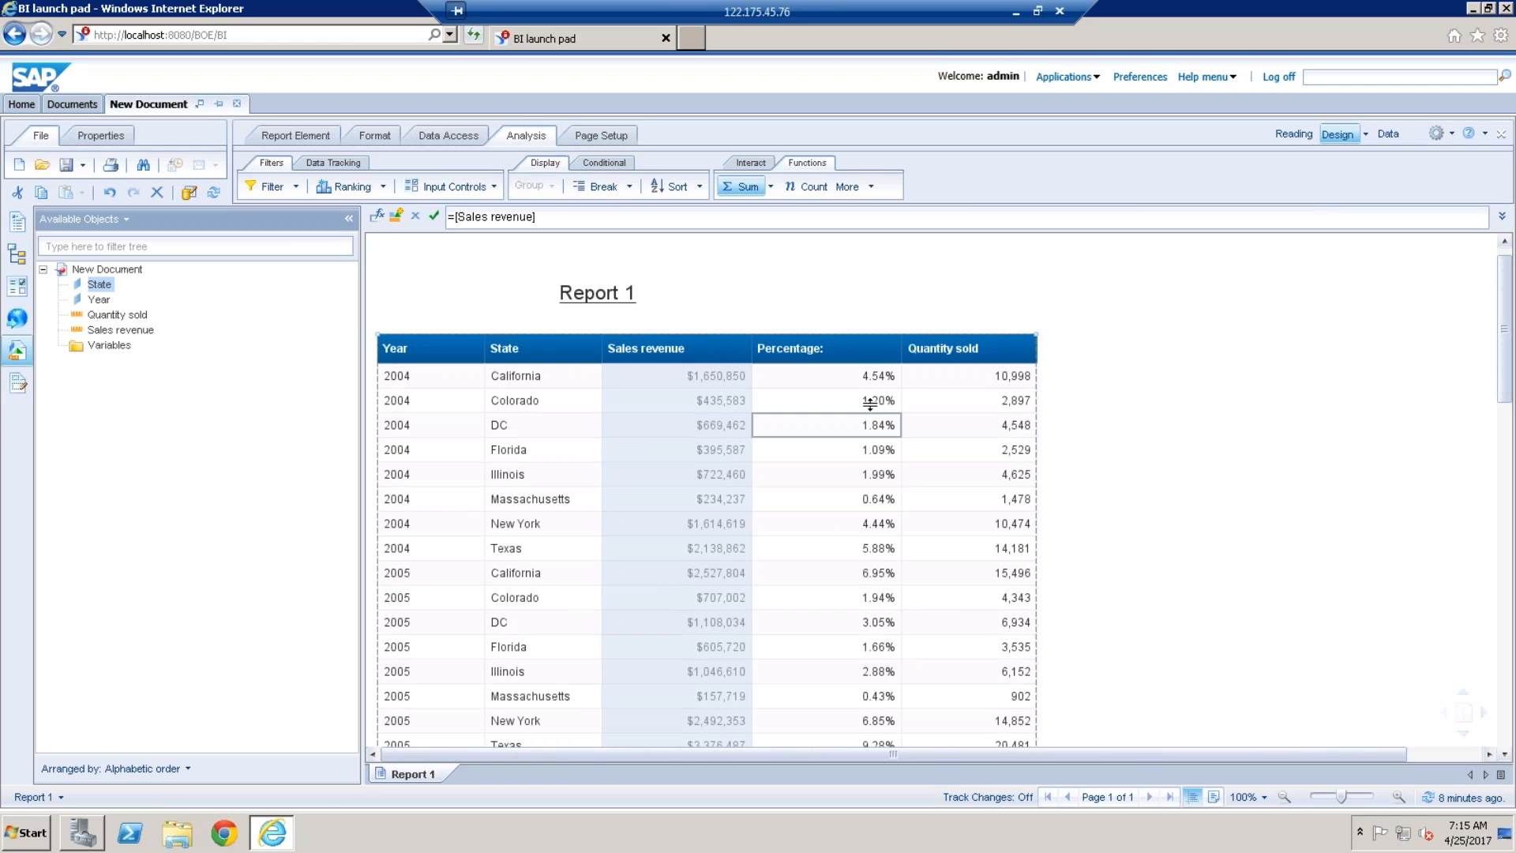
left_click(843, 523)
left_click(829, 449)
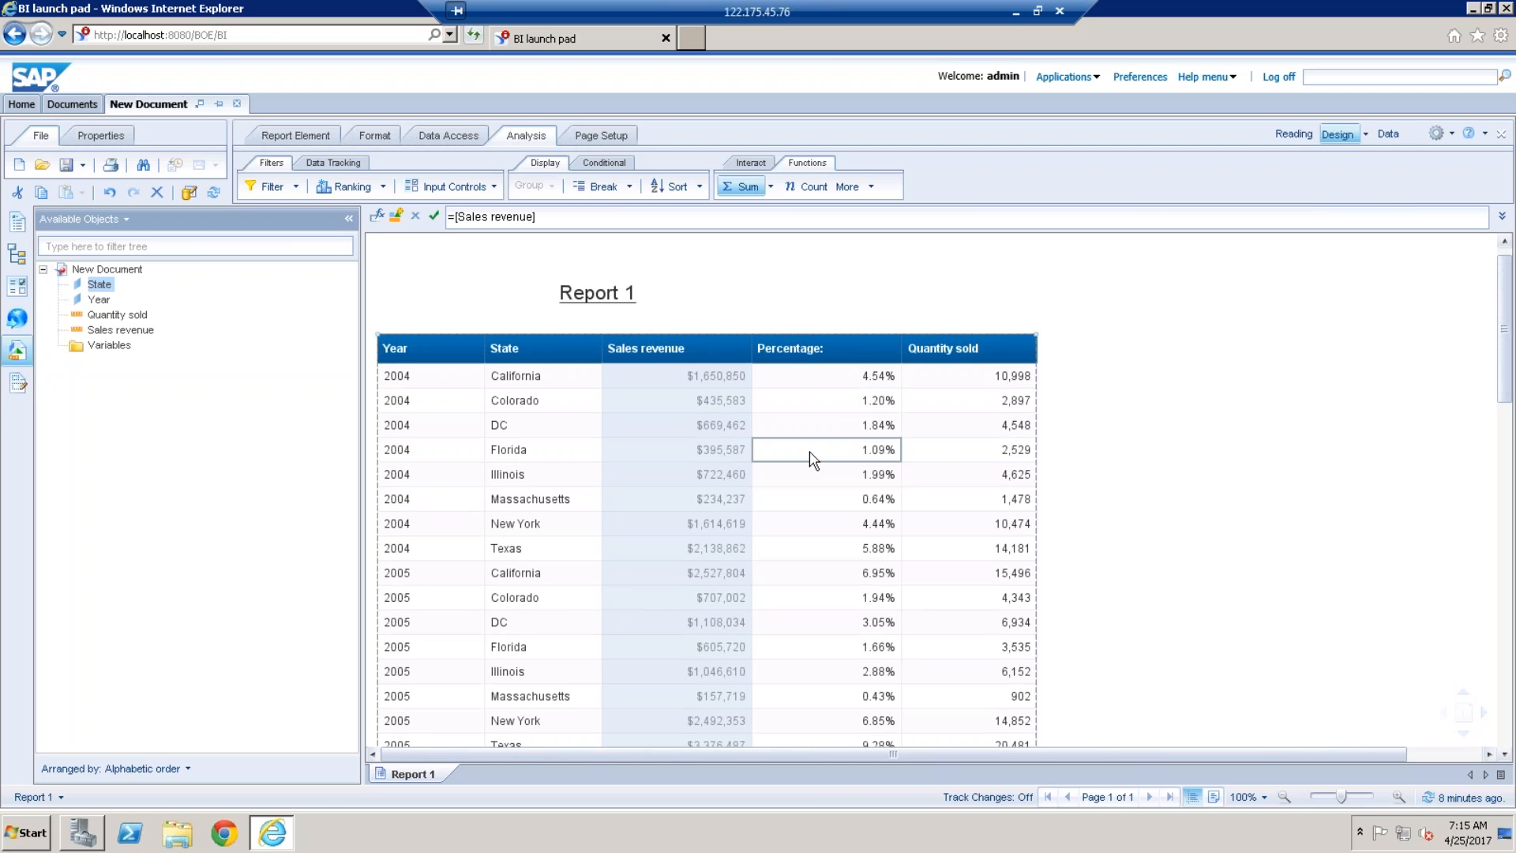
left_click(1351, 573)
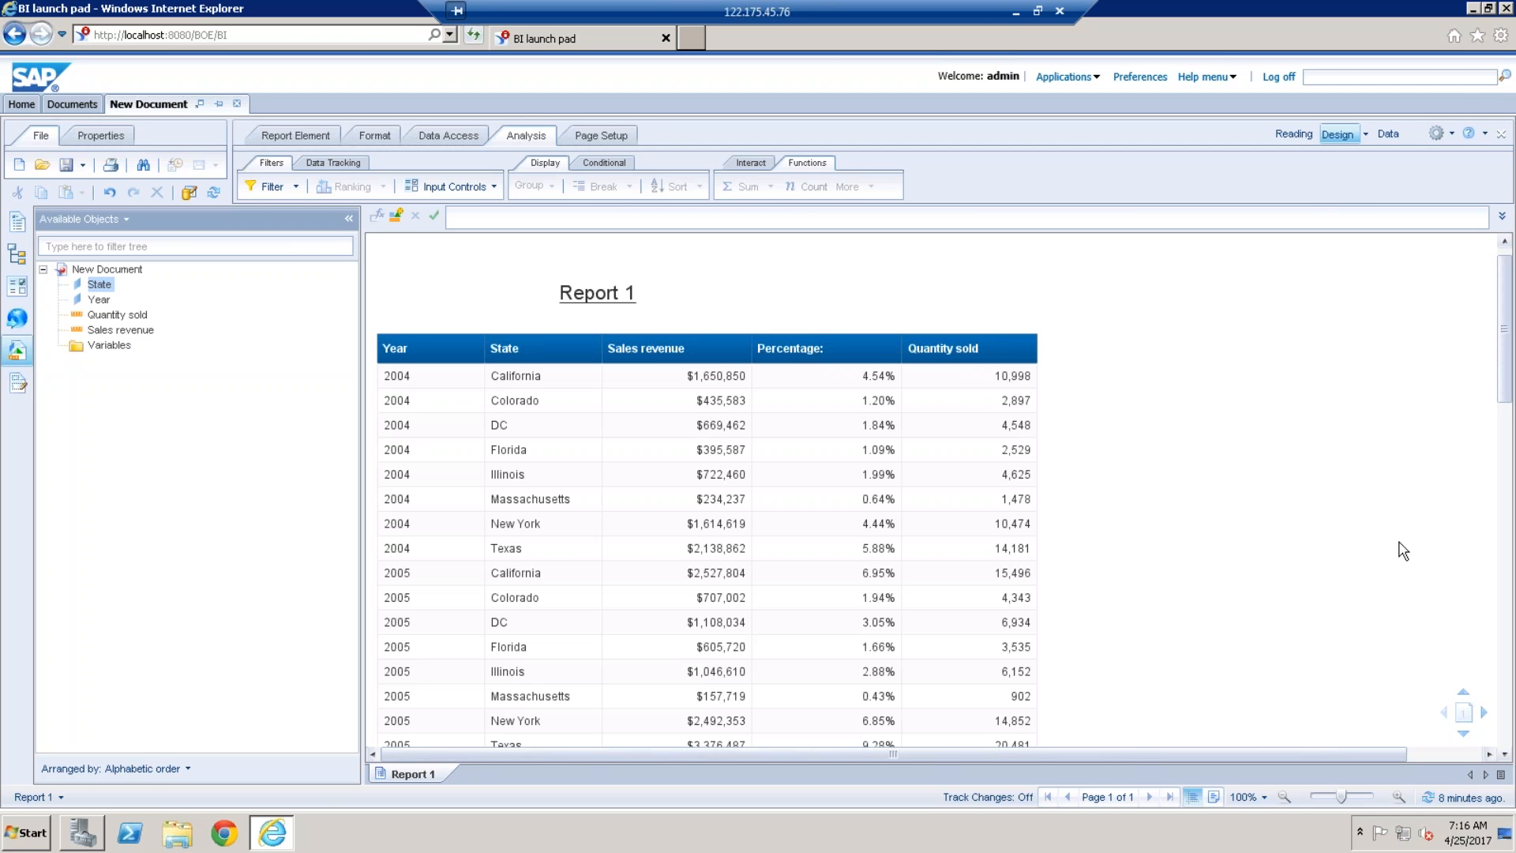
Minimize the remote desktop session and open Paint with a blank canvas in a maximized window
left_click(1017, 12)
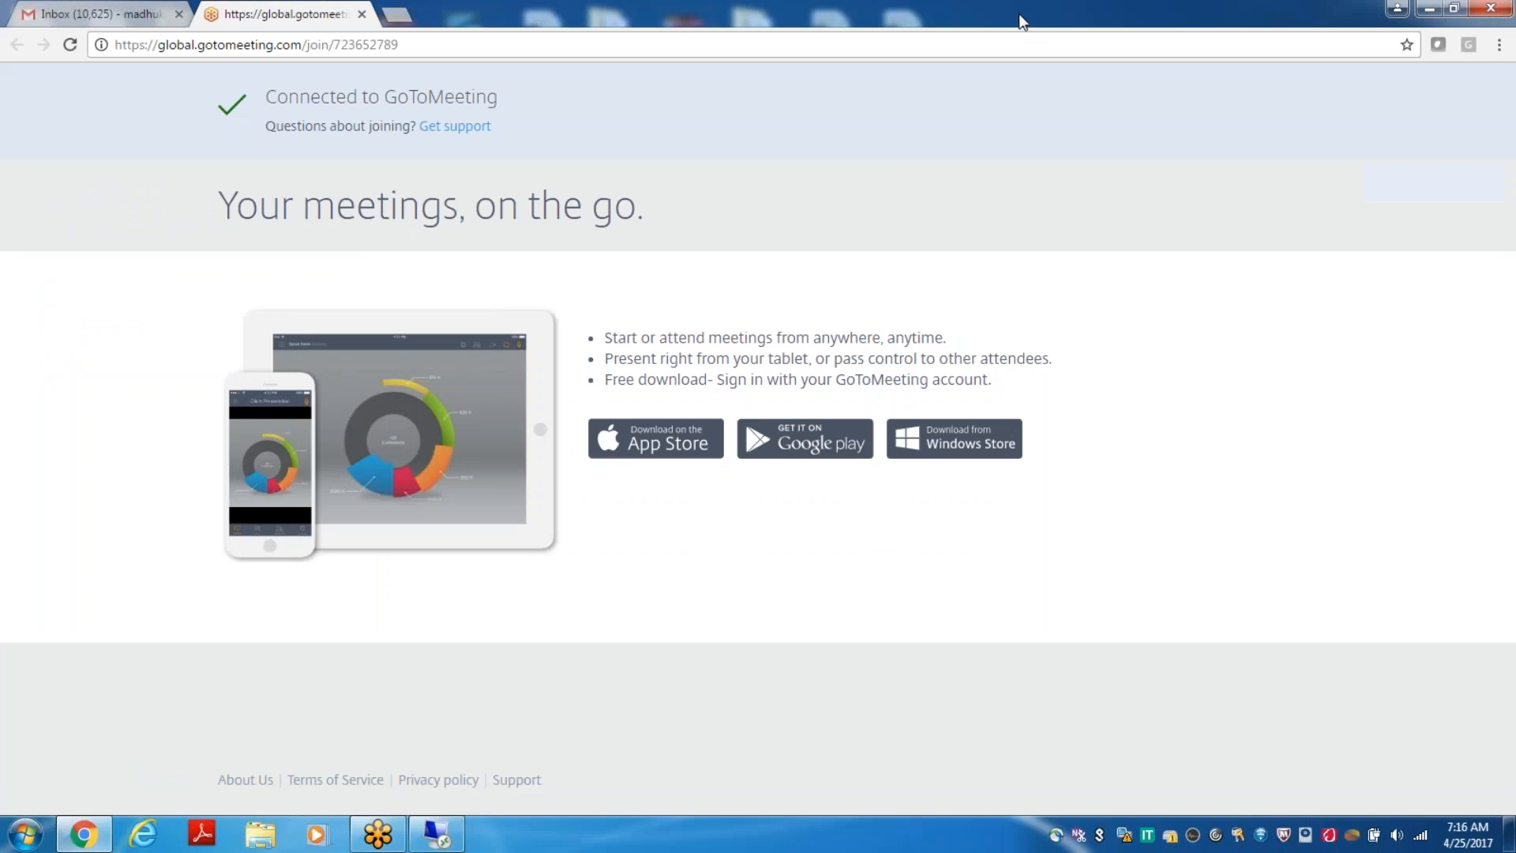
left_click(25, 834)
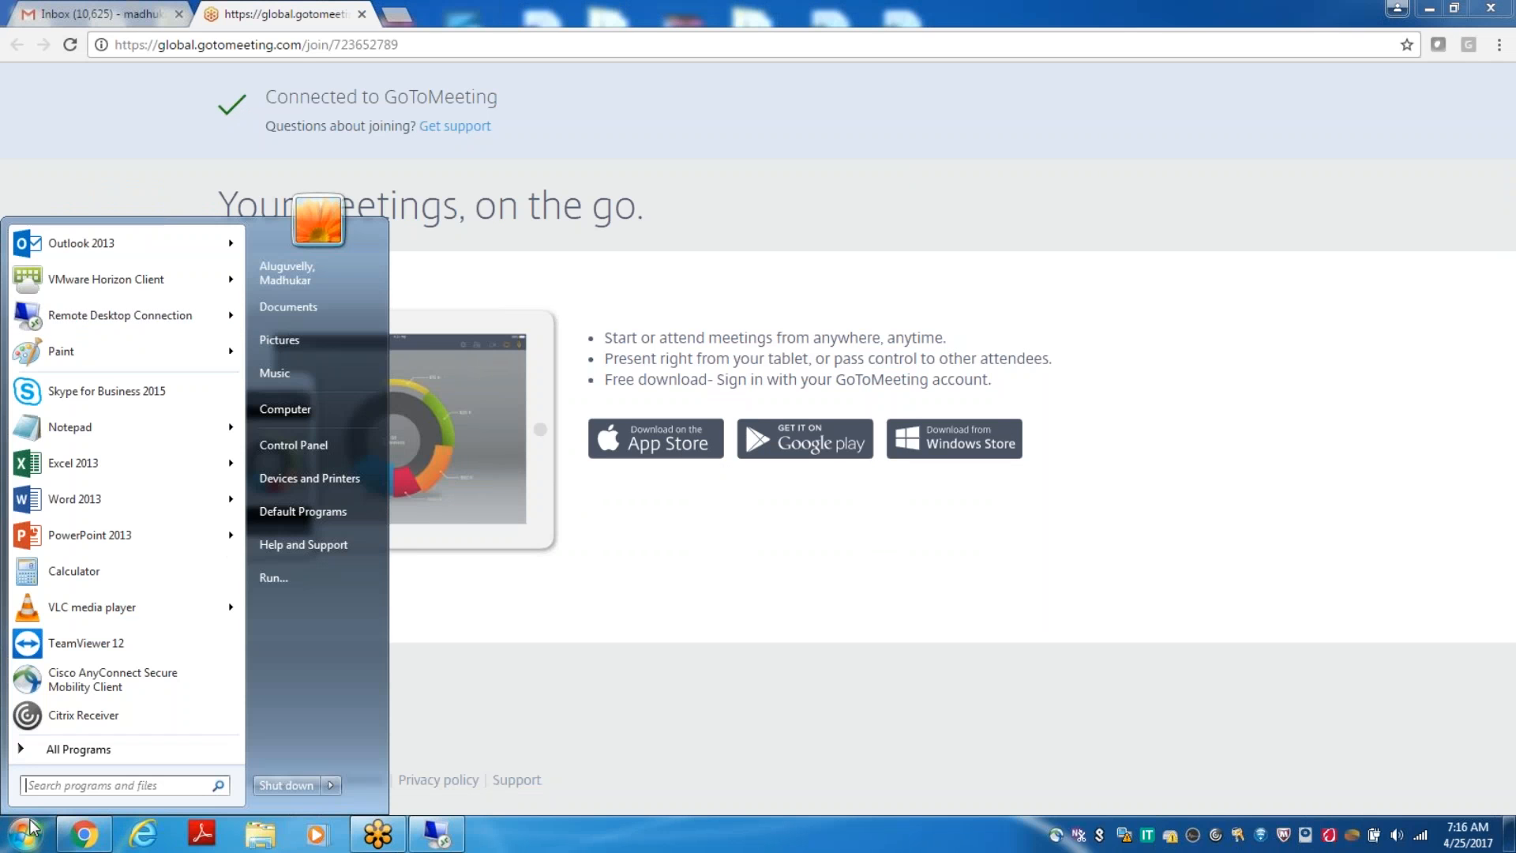
left_click(107, 357)
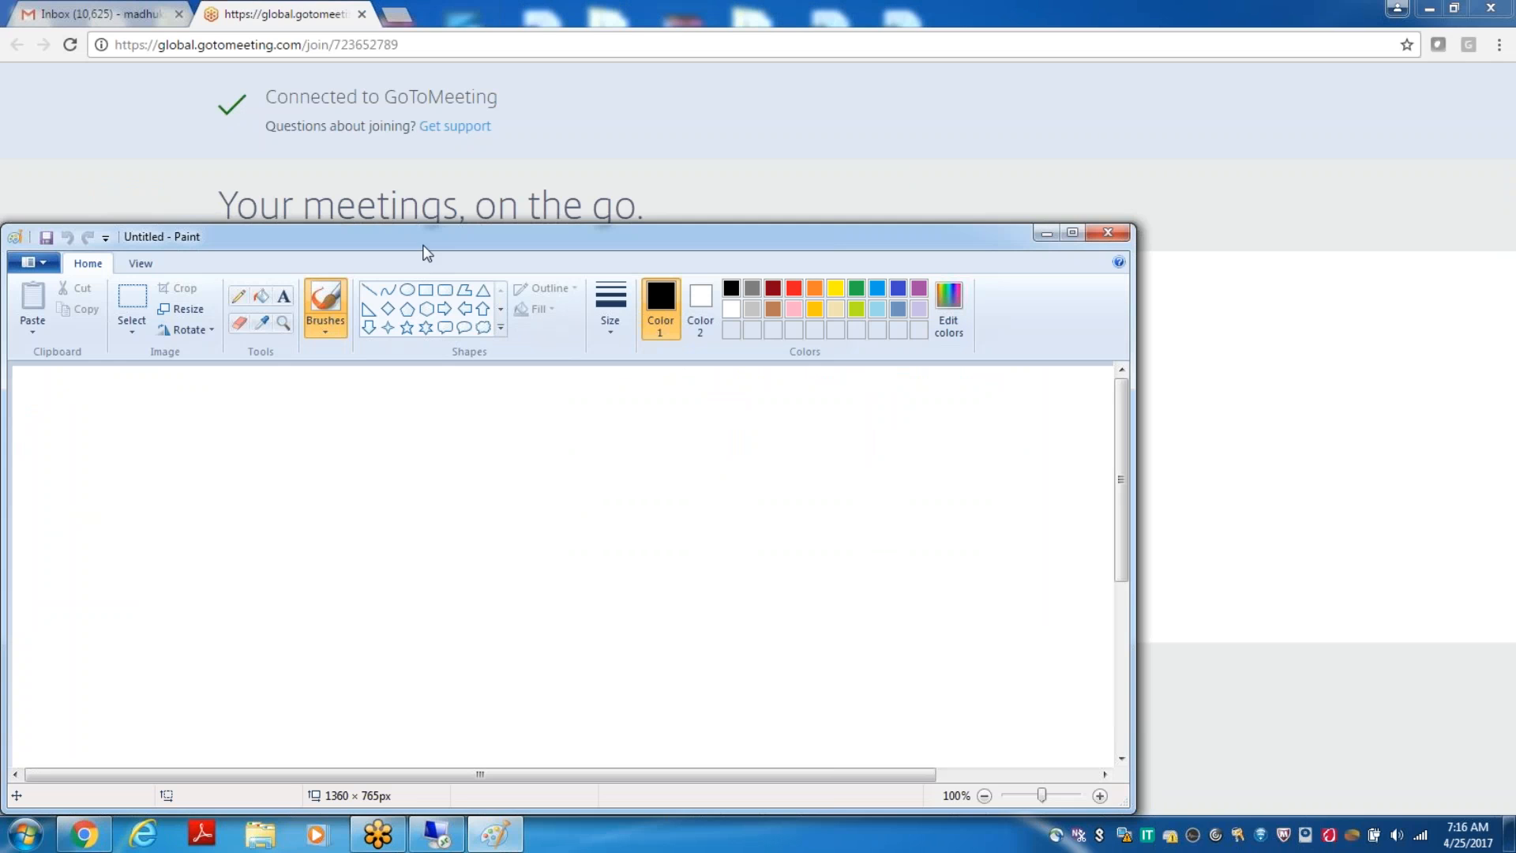
double_click(424, 245)
Add a text box about 659 × 357 px on the canvas containing the lines "Sorting" and "Breaks and Sections"
left_click(276, 68)
left_click_drag(312, 285, 941, 629)
type("Sorting")
key("Return")
type("Breaks and Sections")
key("Return")
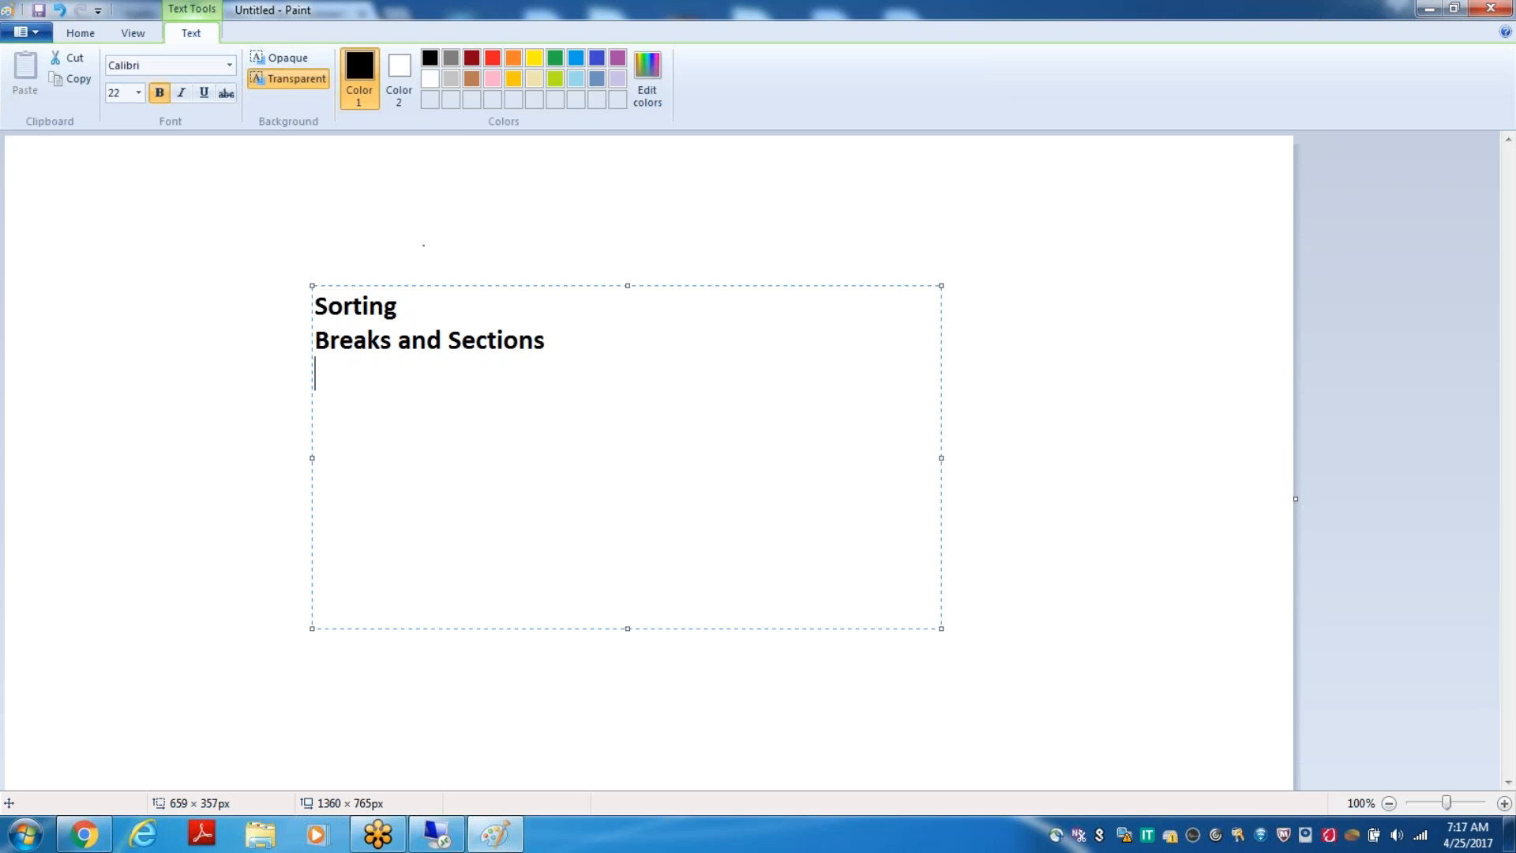